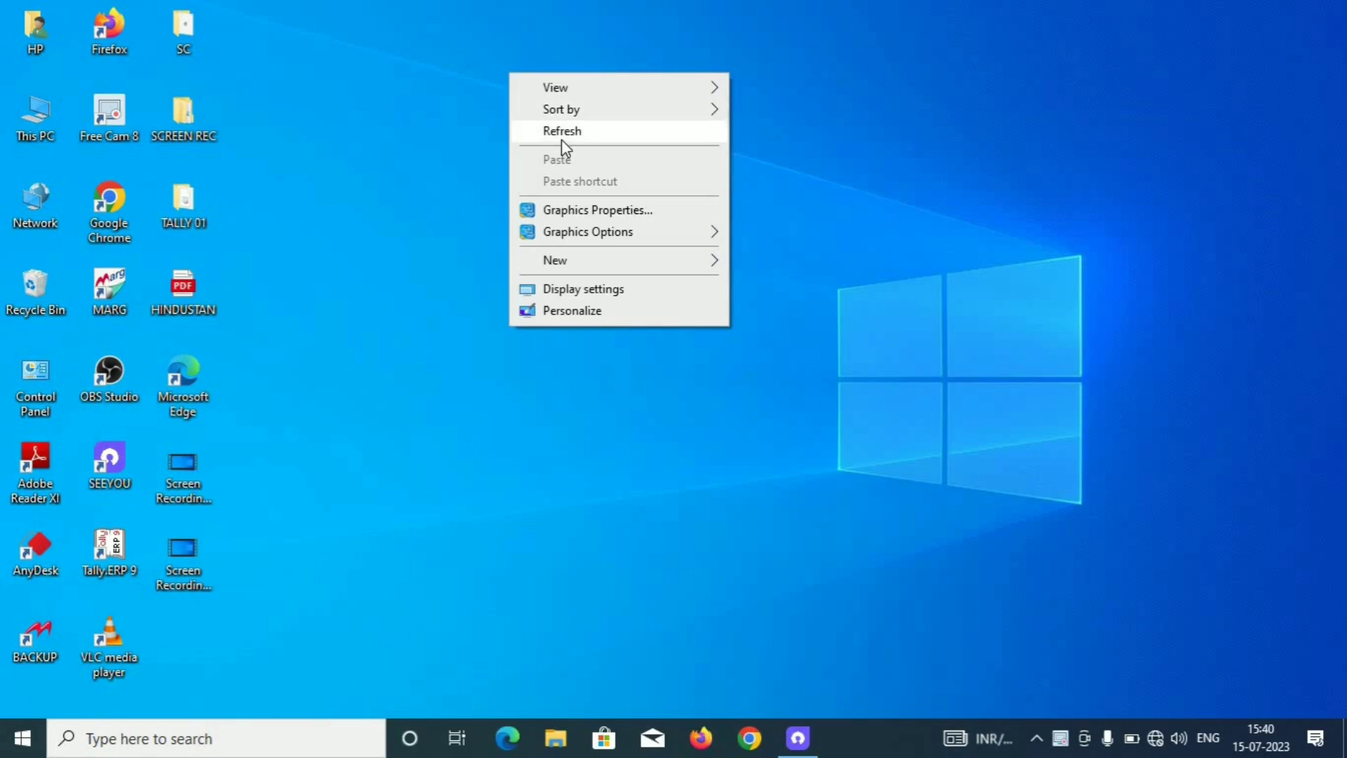
Refresh the desktop, launch Tally.ERP 9, and bring up its shortcut's context menu.
click(561, 138)
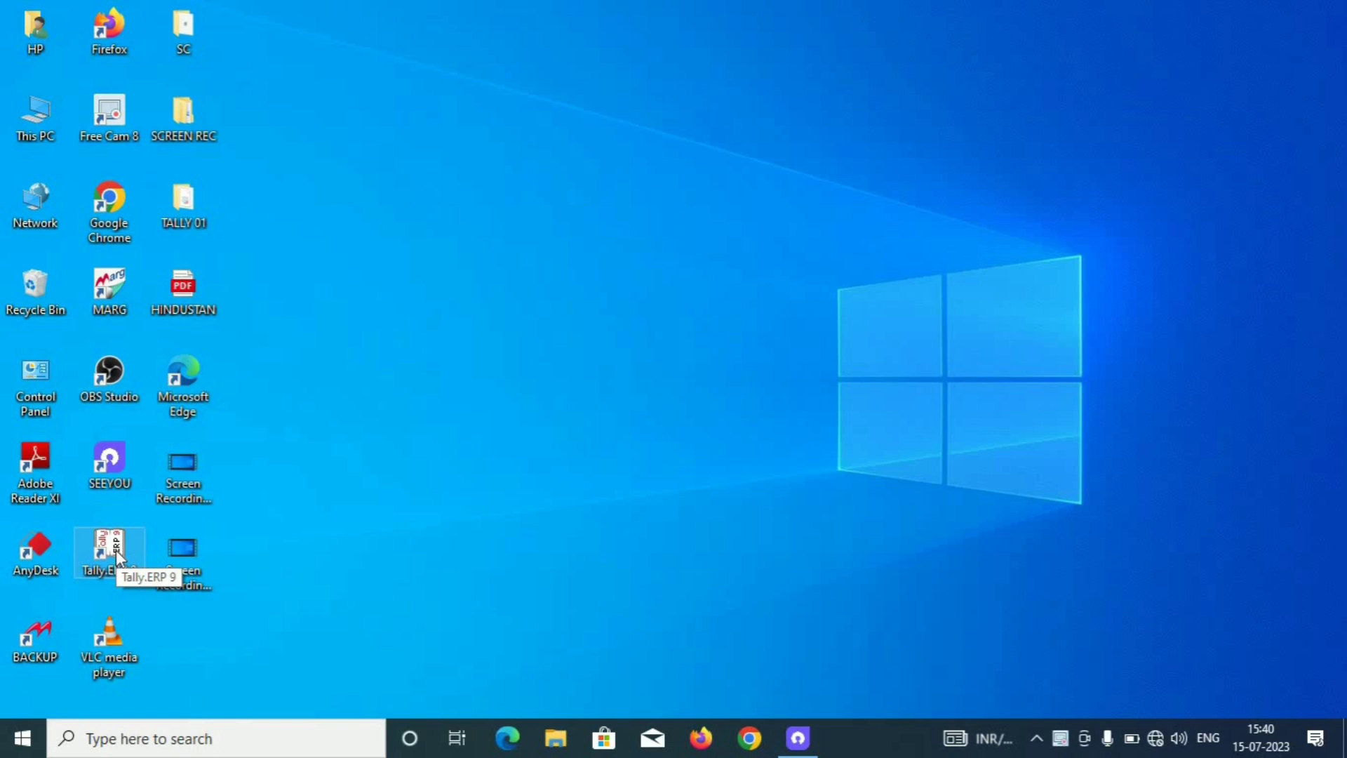
double_click(108, 551)
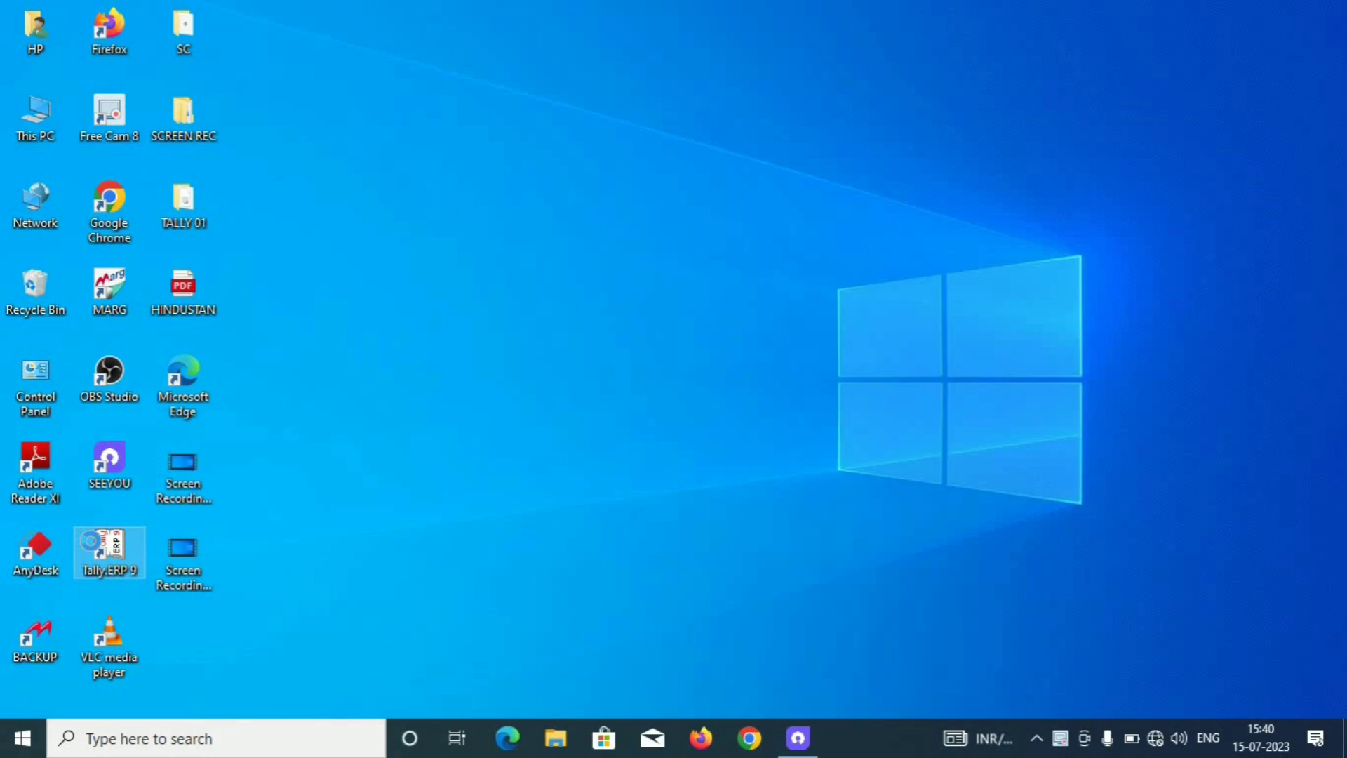
right_click(93, 542)
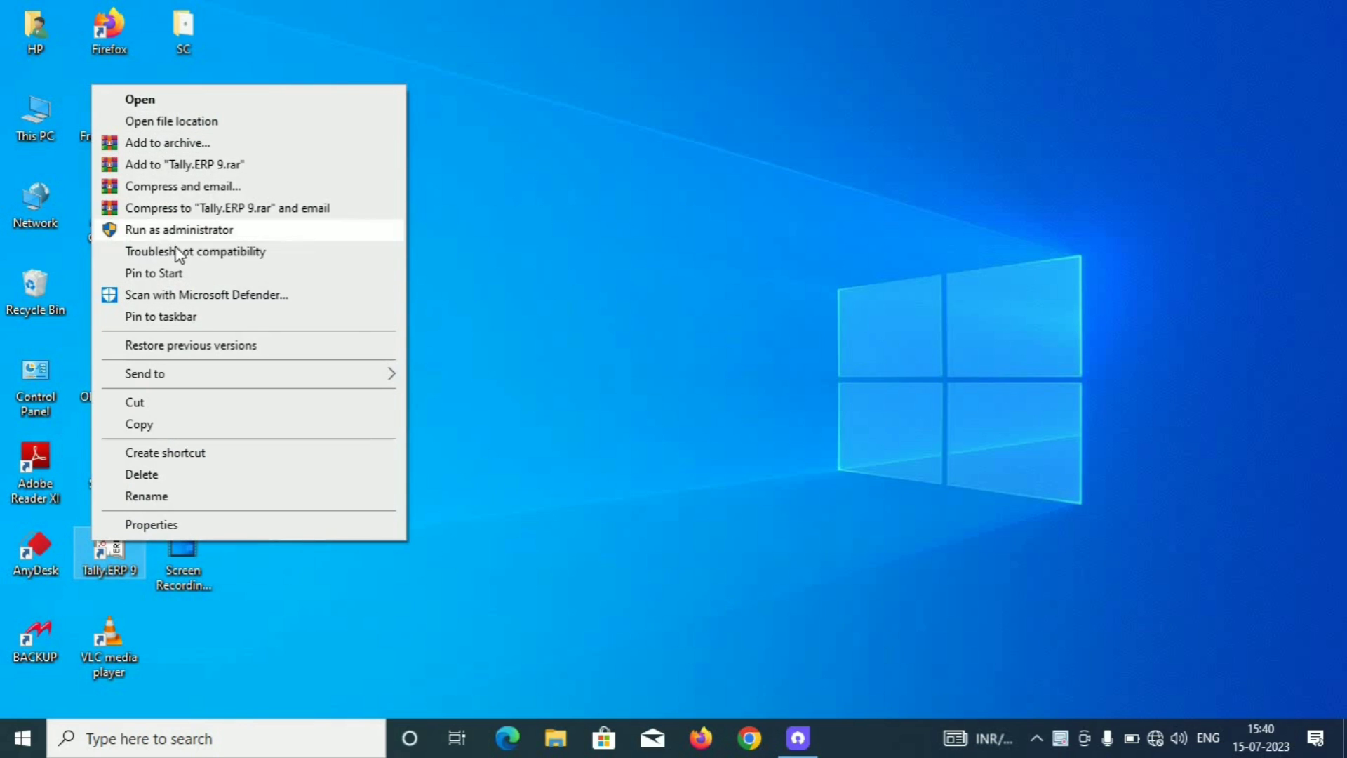
Dismiss the shortcut menu, maximize the Tally window, and leave the licensing Startup screen.
click(478, 325)
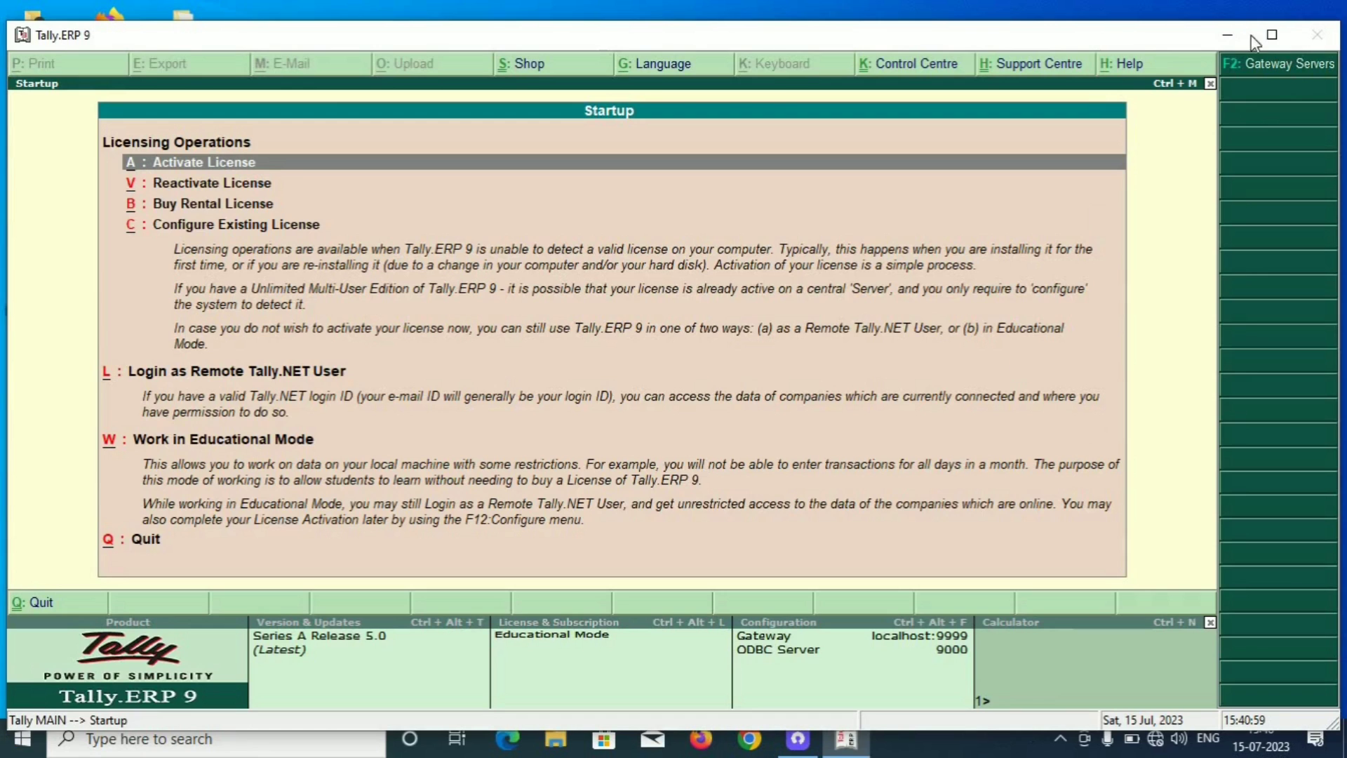
click(1264, 41)
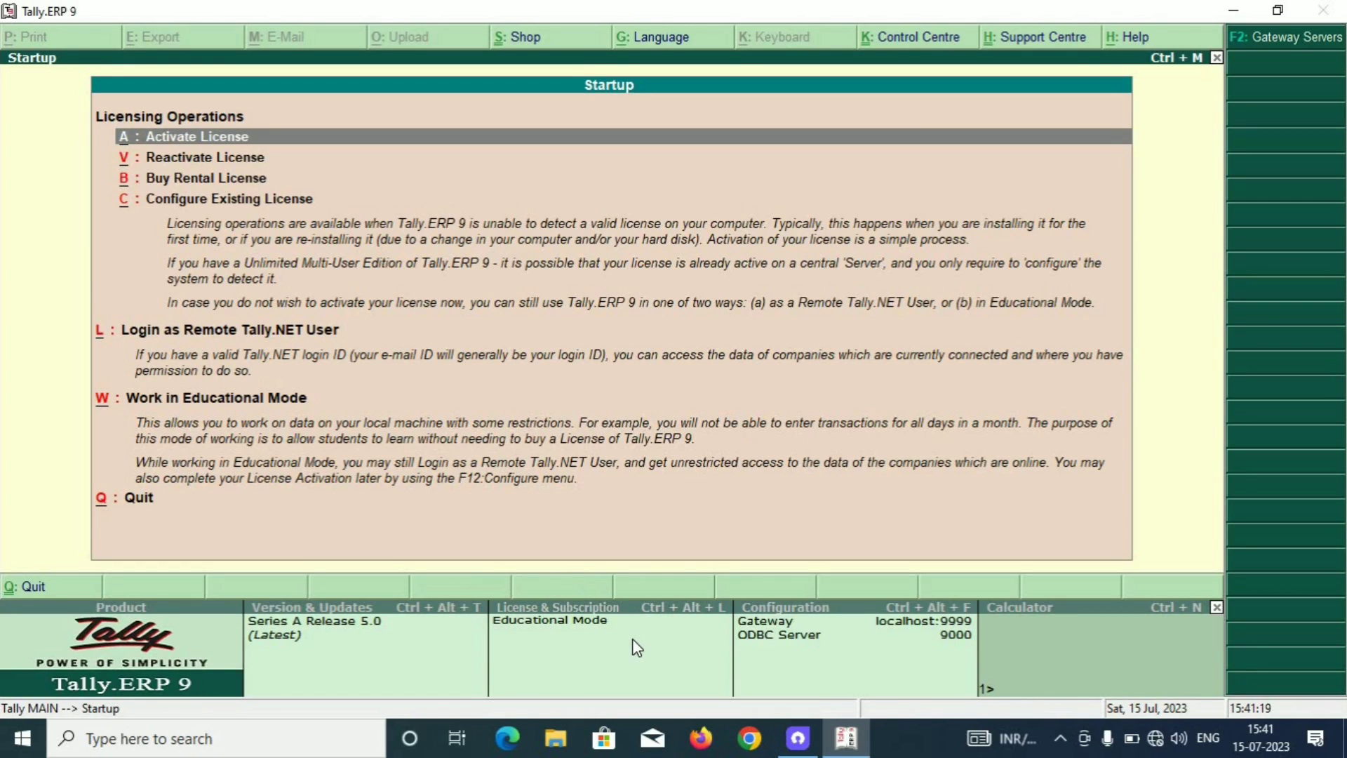
key(Escape)
Decline quitting, skip the Company Login, and move to Create Company in Company Info.
key(n)
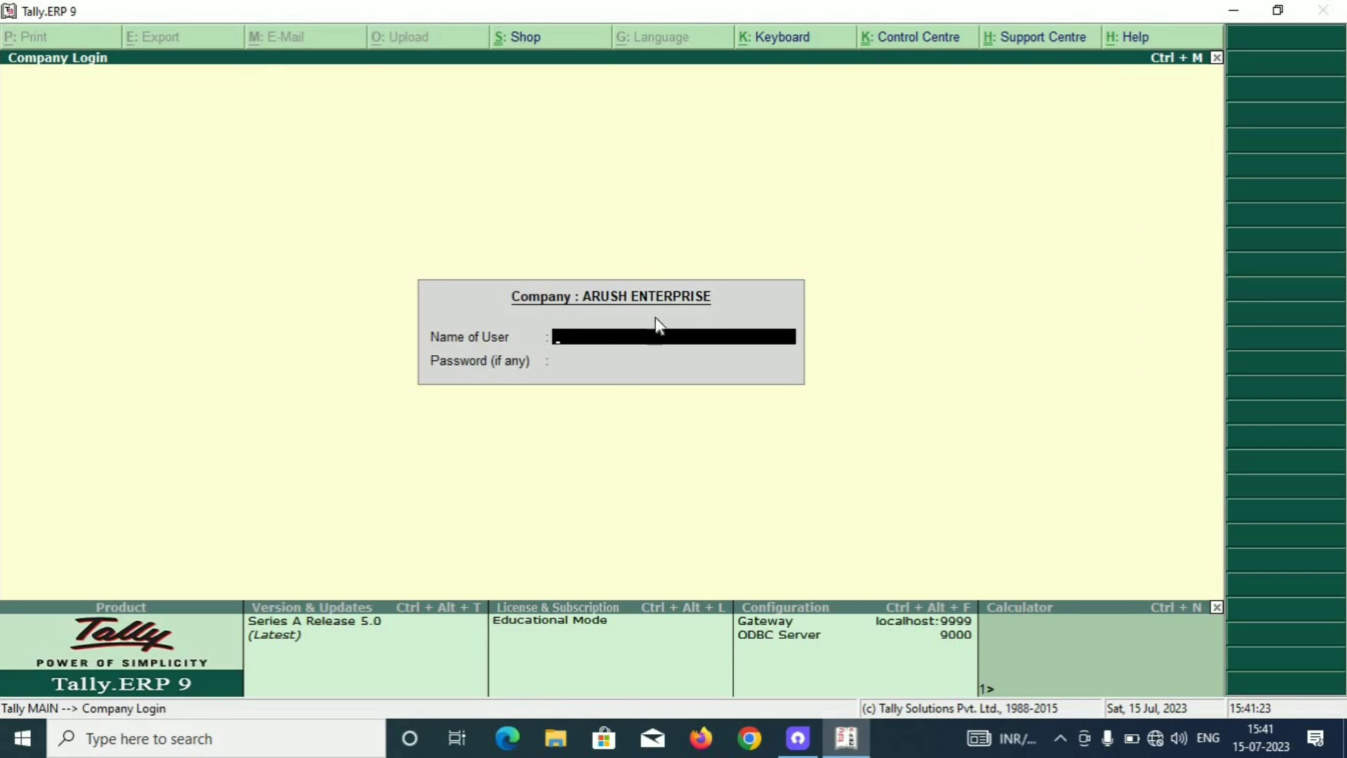
key(Escape)
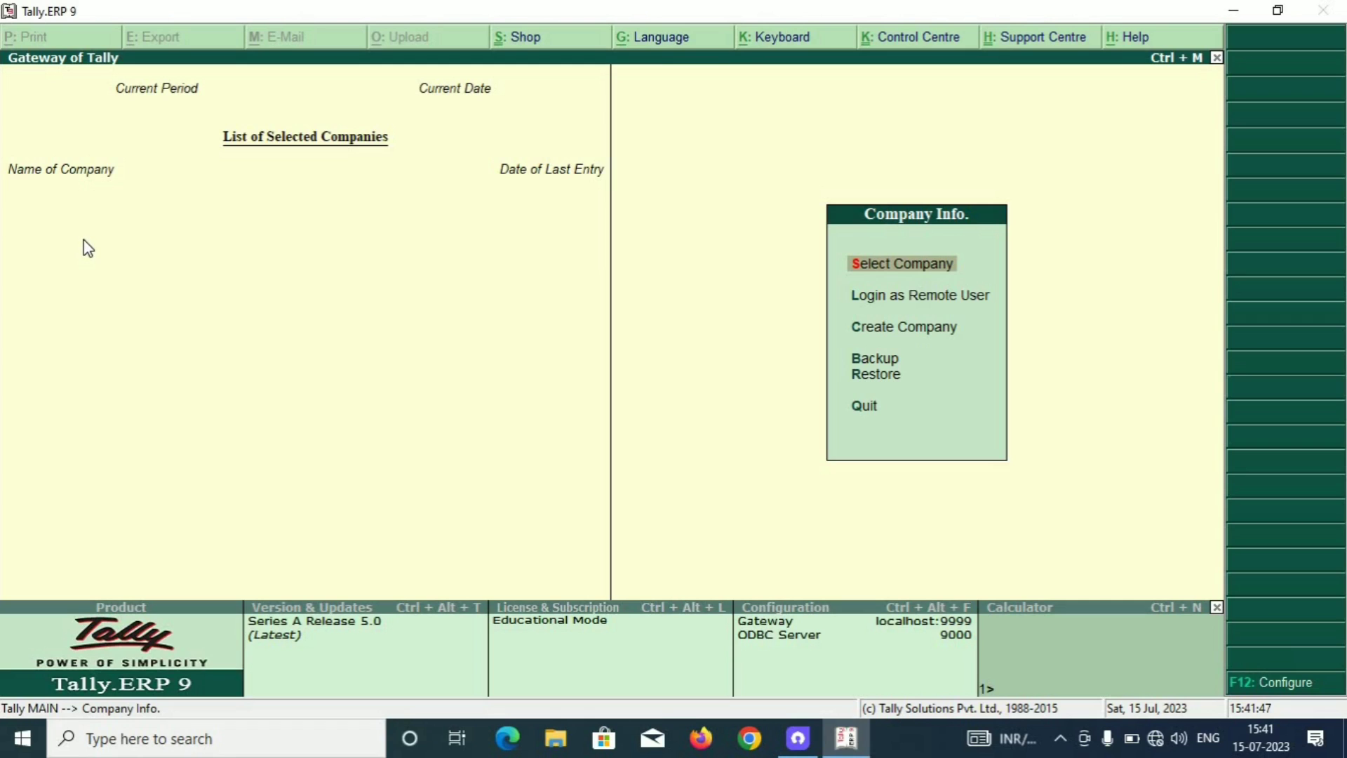
key(Down)
key(Down)
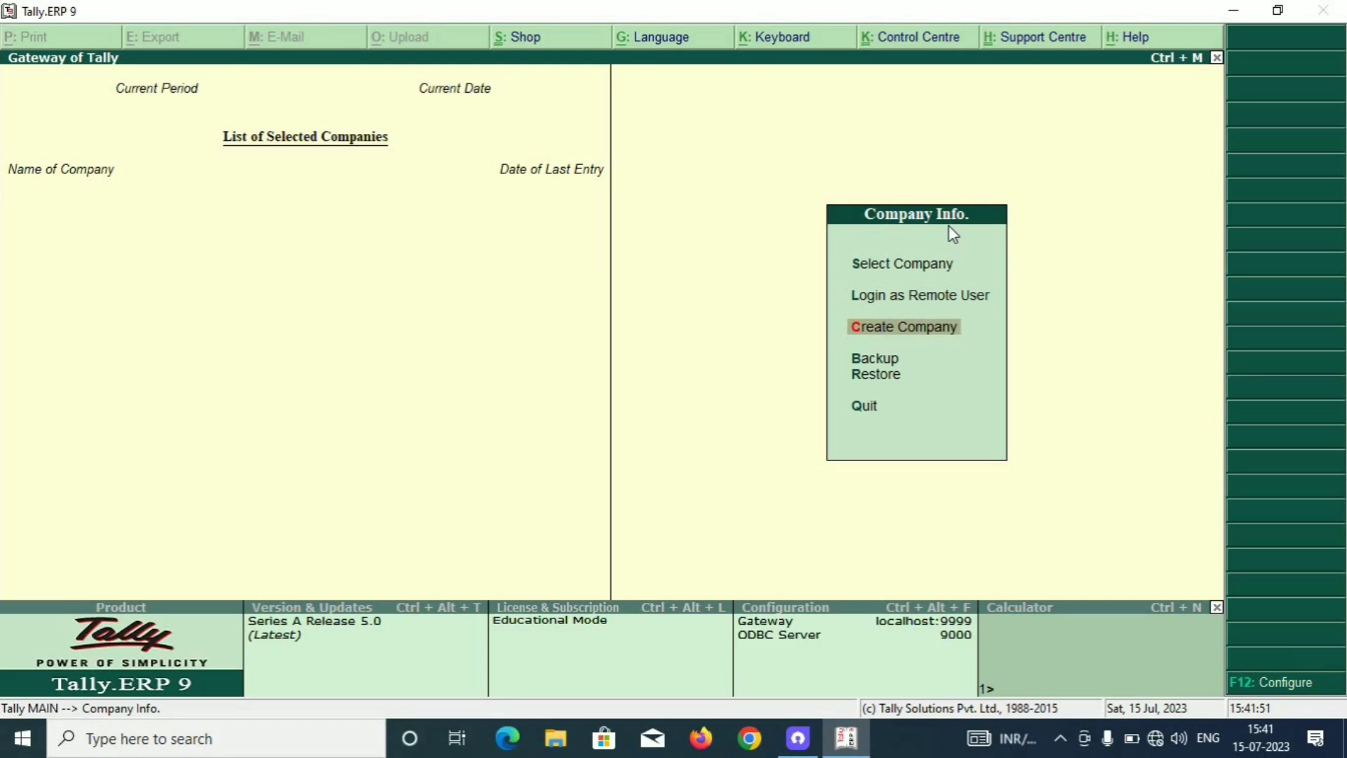
Start Company Creation with the name Rahul Traders, keeping it as the mailing name.
click(935, 330)
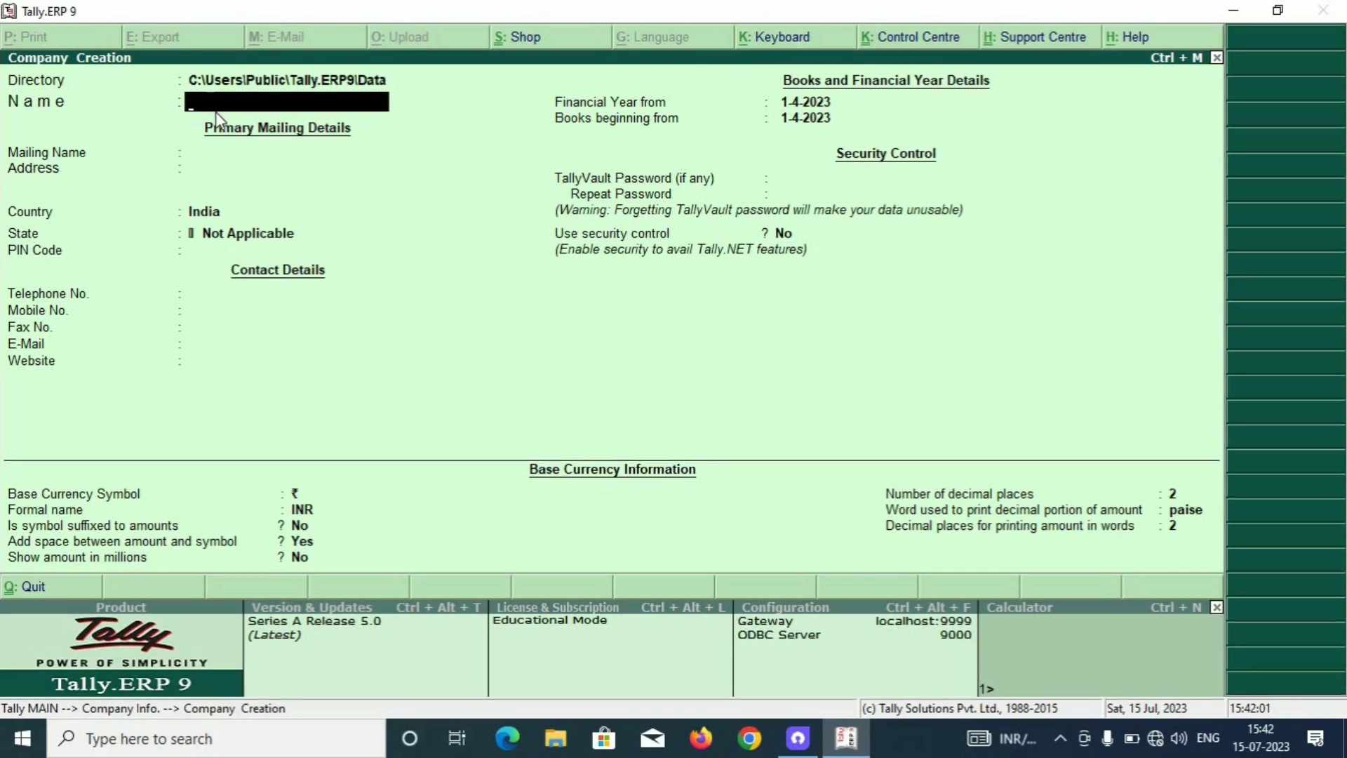
key(BackSpace)
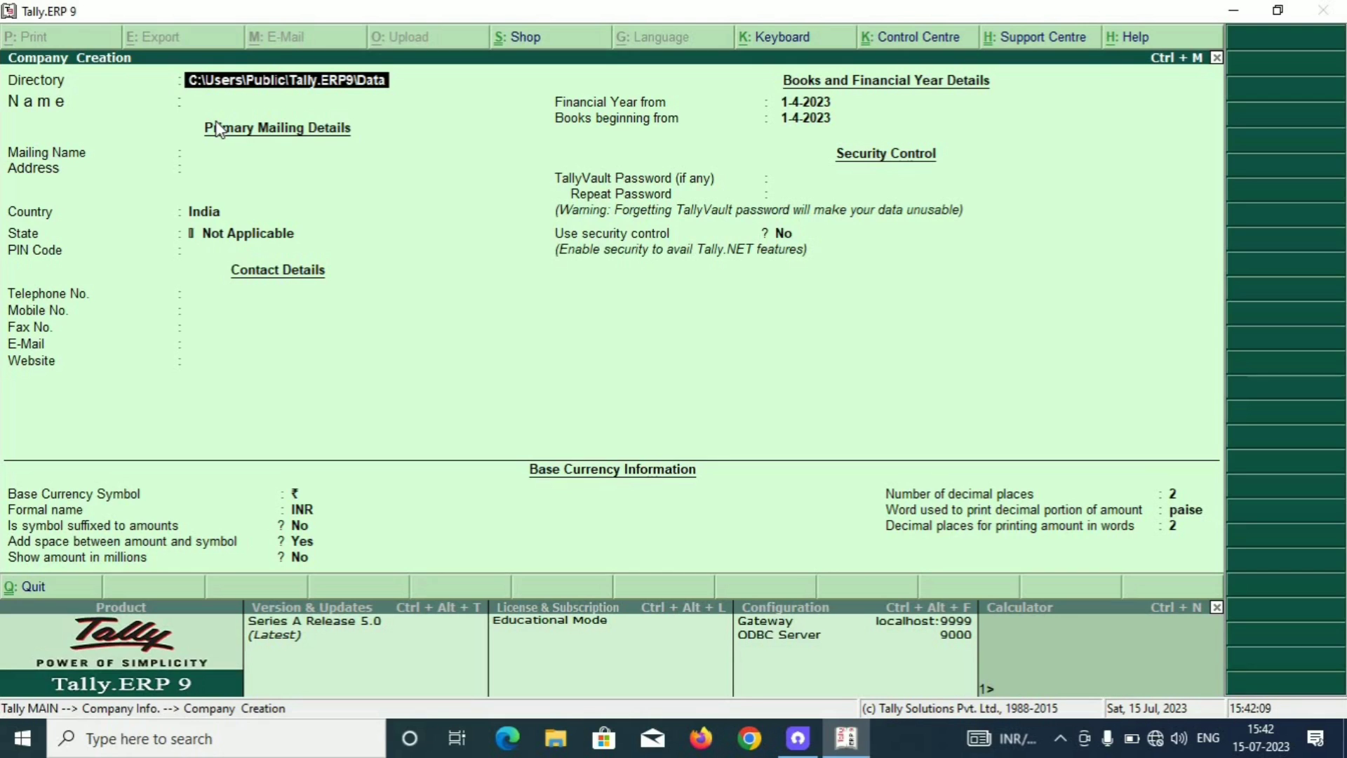
key(Return)
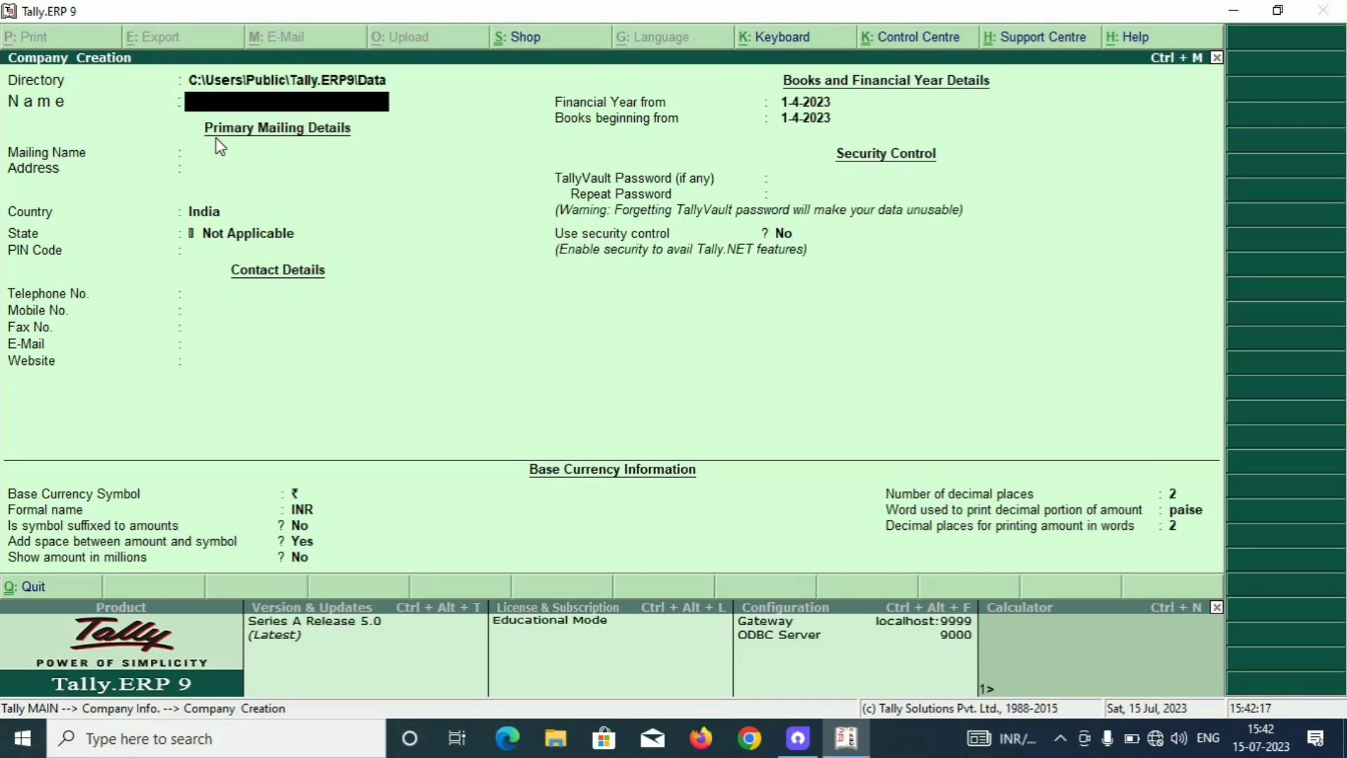
text(Rahul Traders)
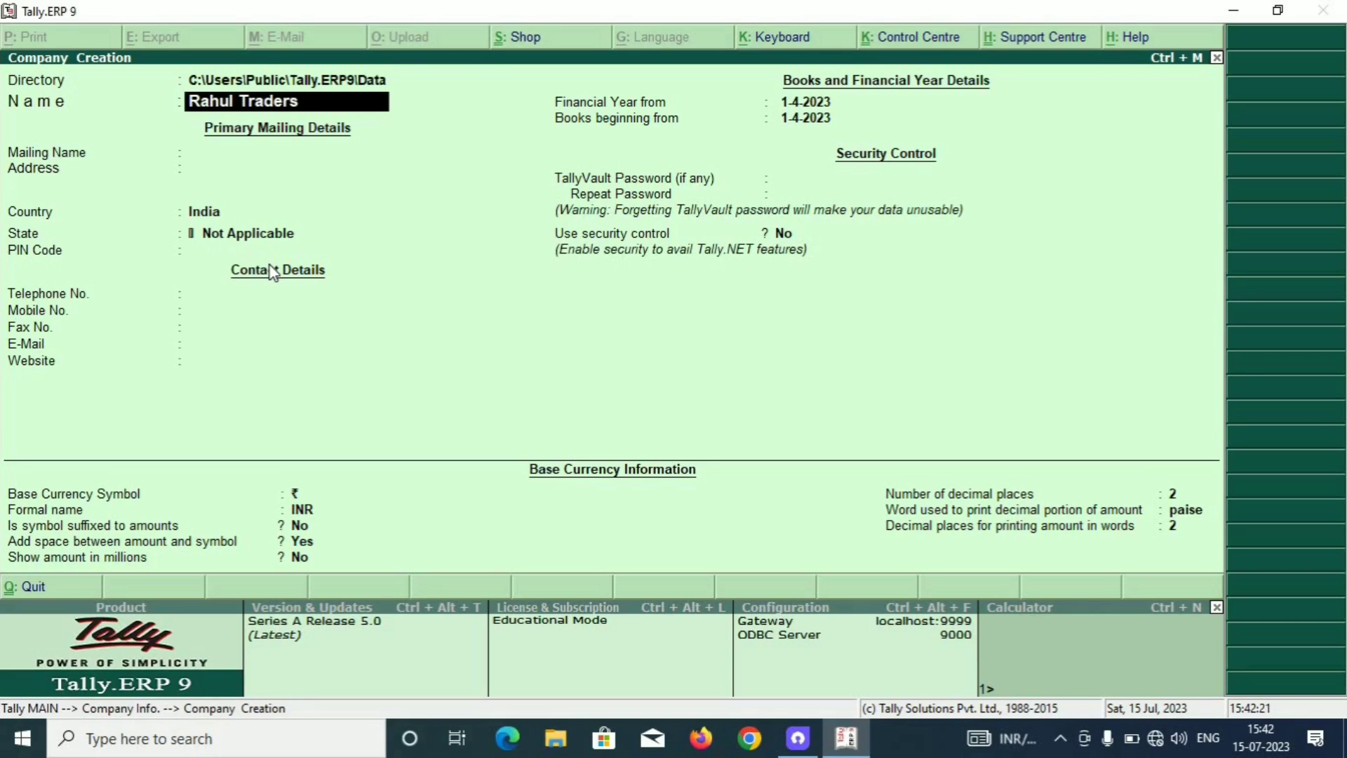
key(Return)
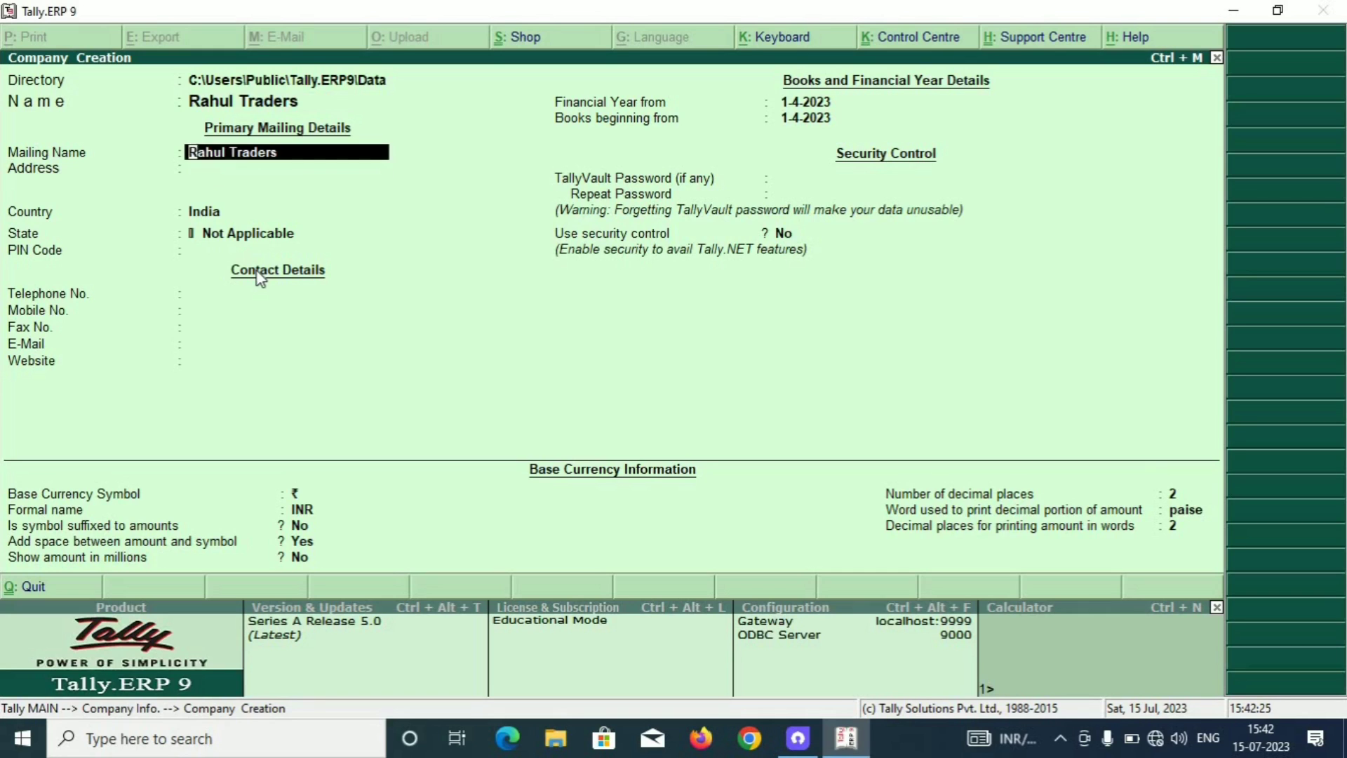
key(Return)
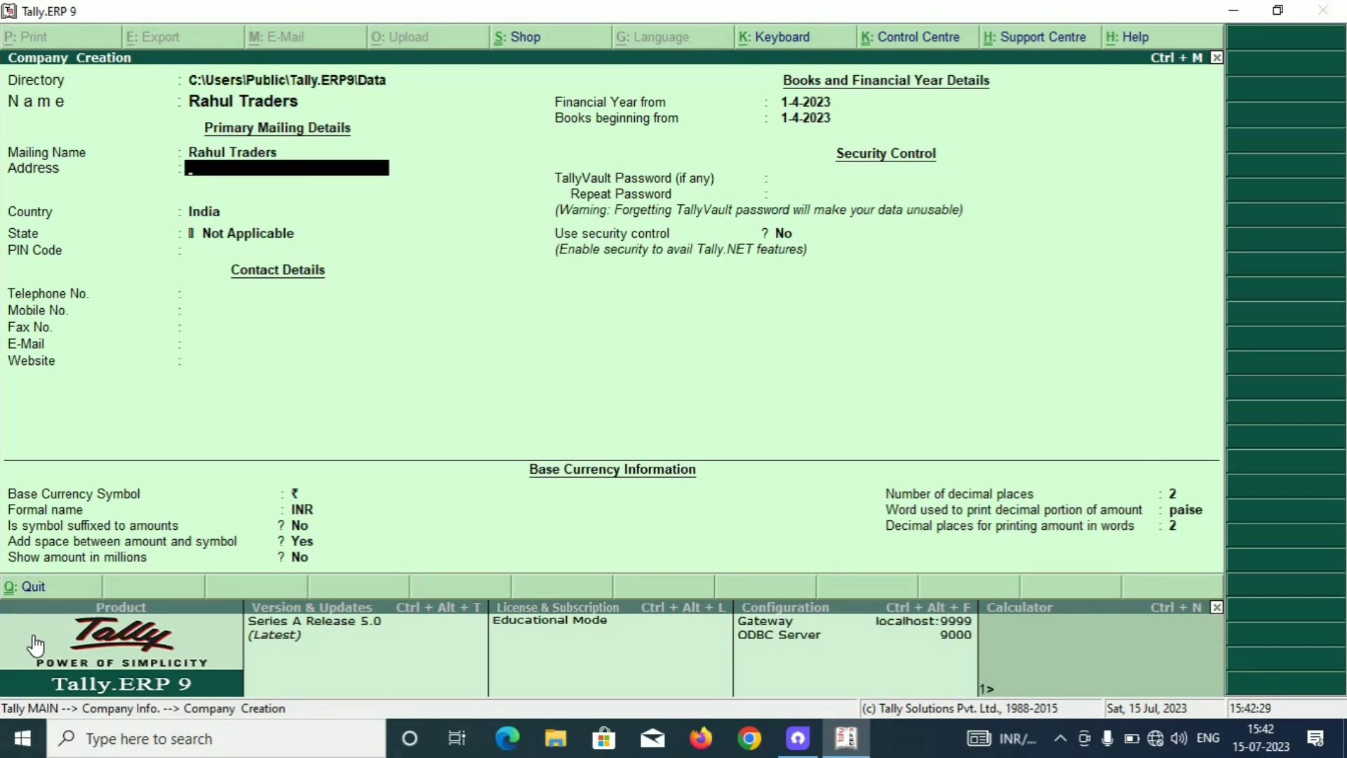
Enter the company's first address line and move on to the Country field.
text(Rajani Bagan)
key(Return)
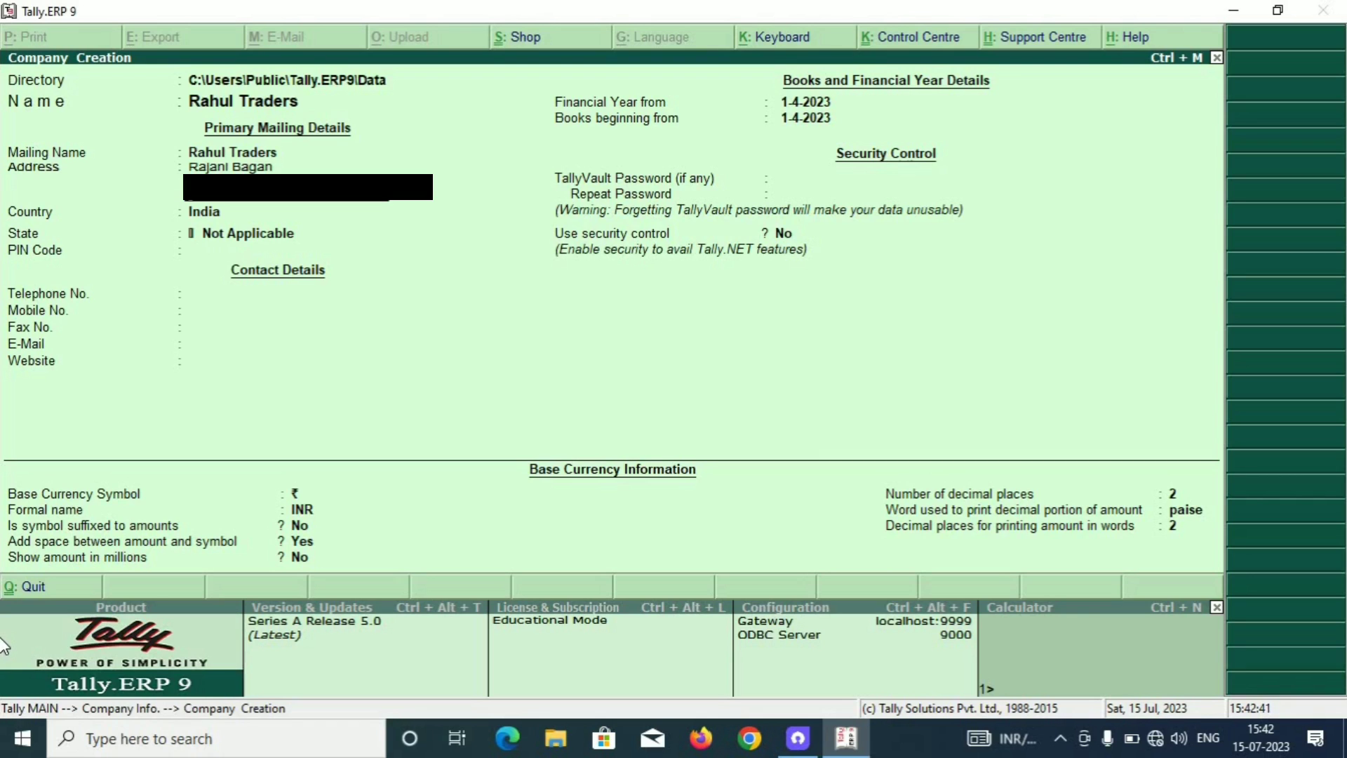
key(Return)
key(Return)
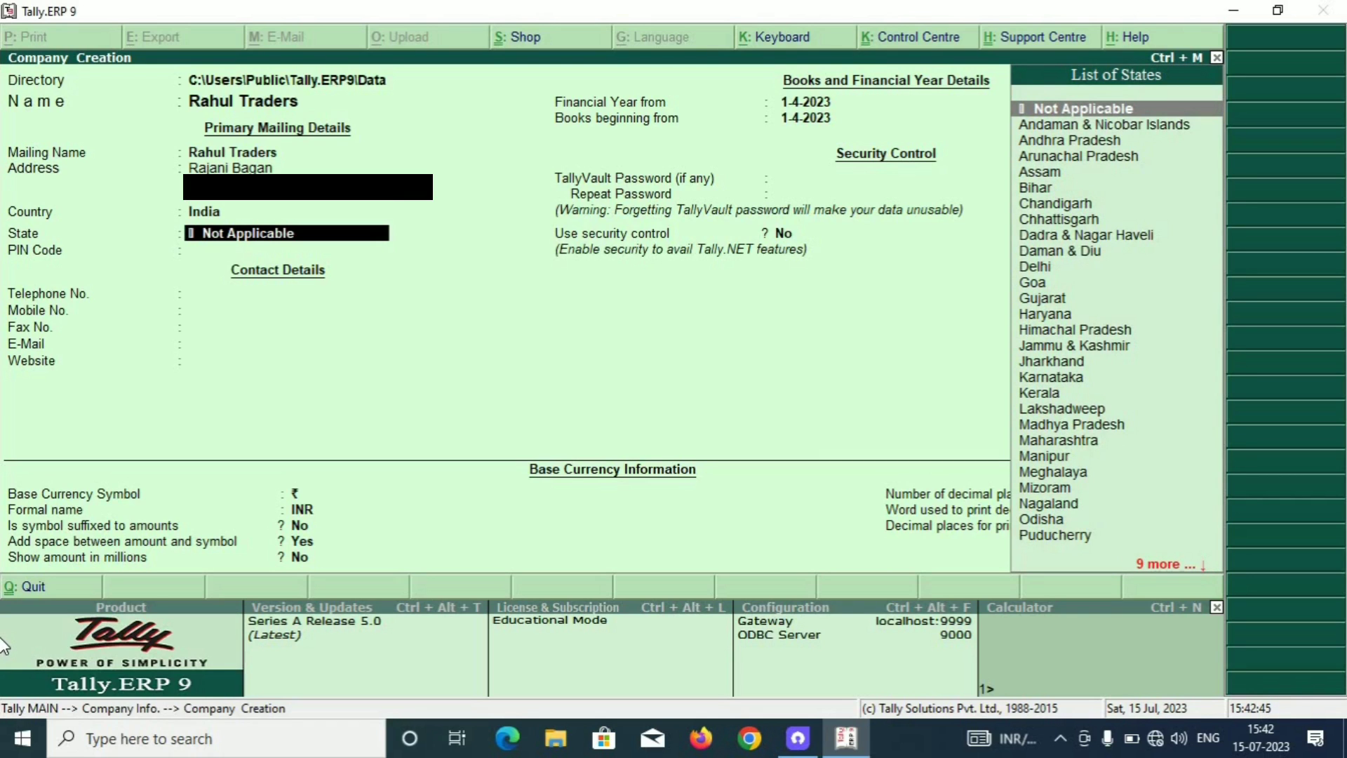
Set the company's state to West Bengal.
text(w)
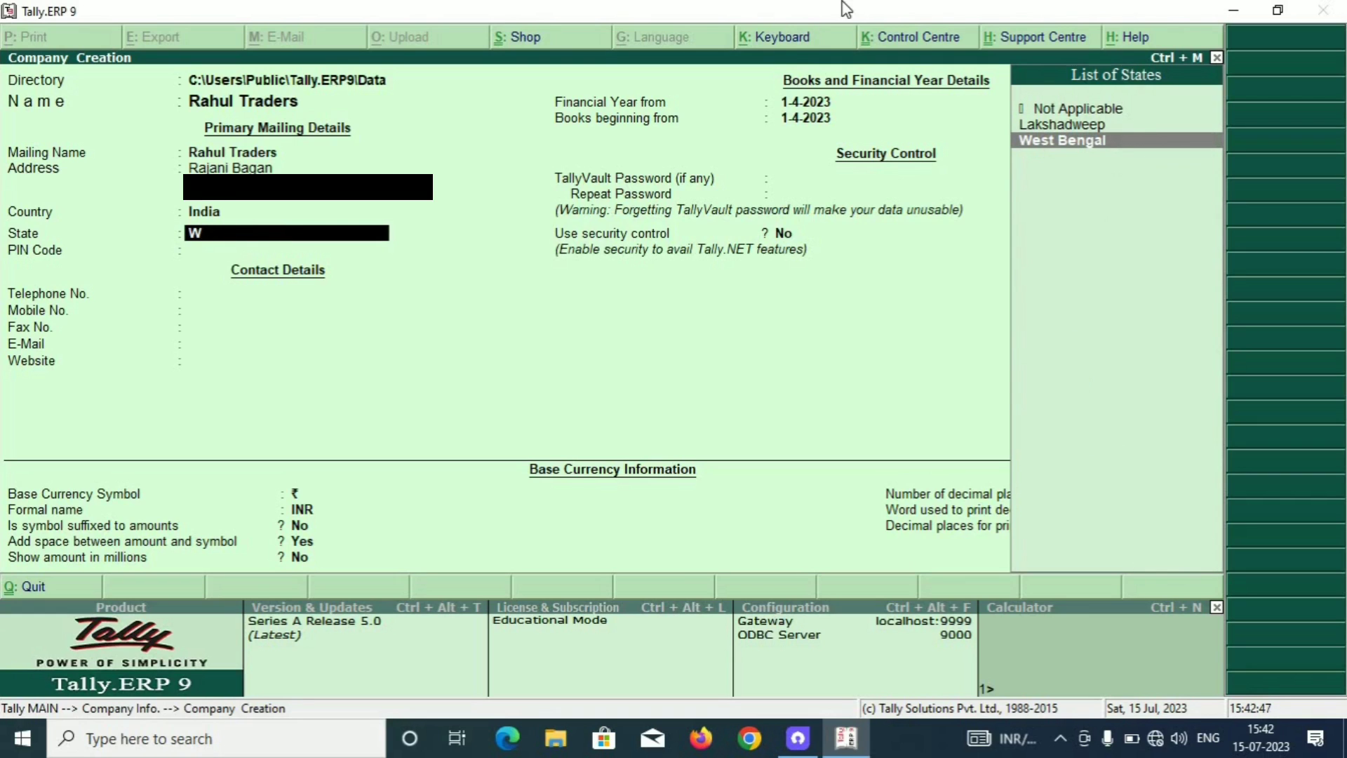
key(BackSpace)
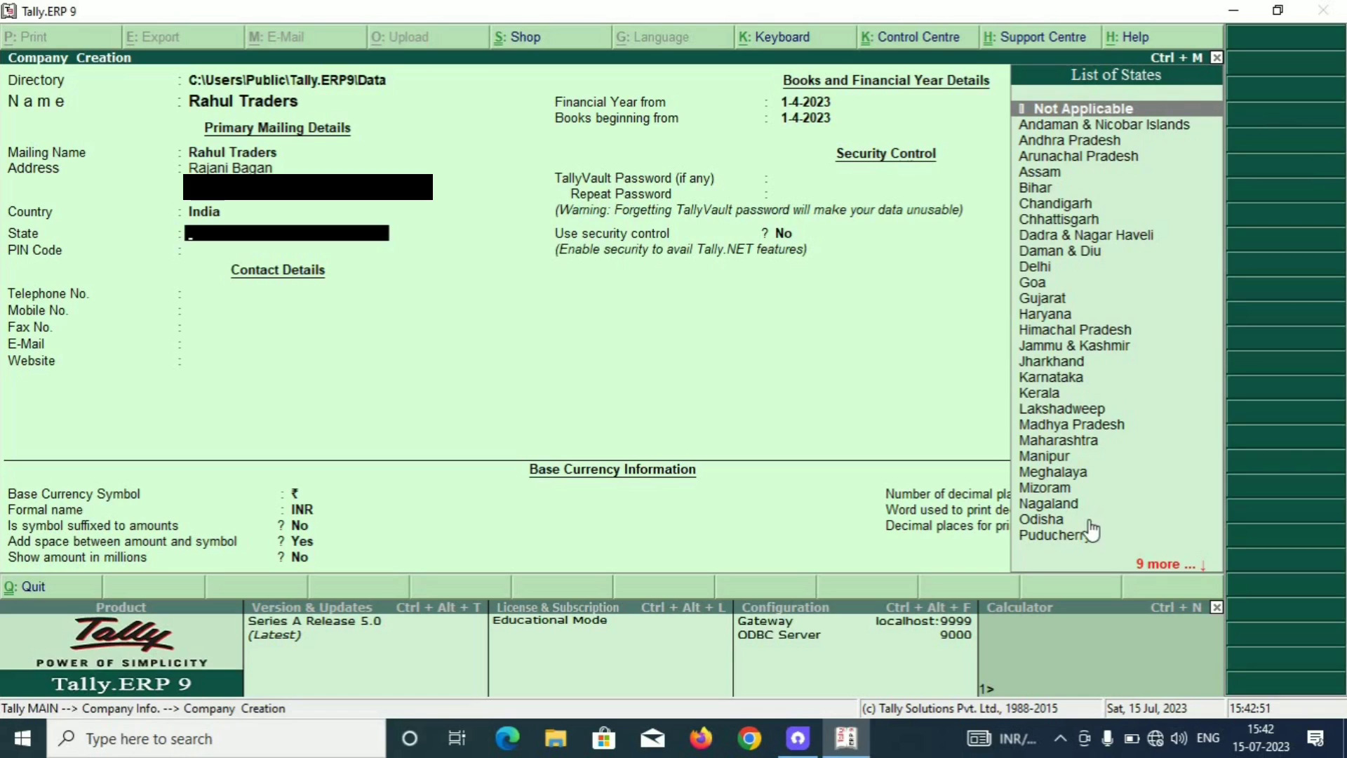
text(w)
key(Return)
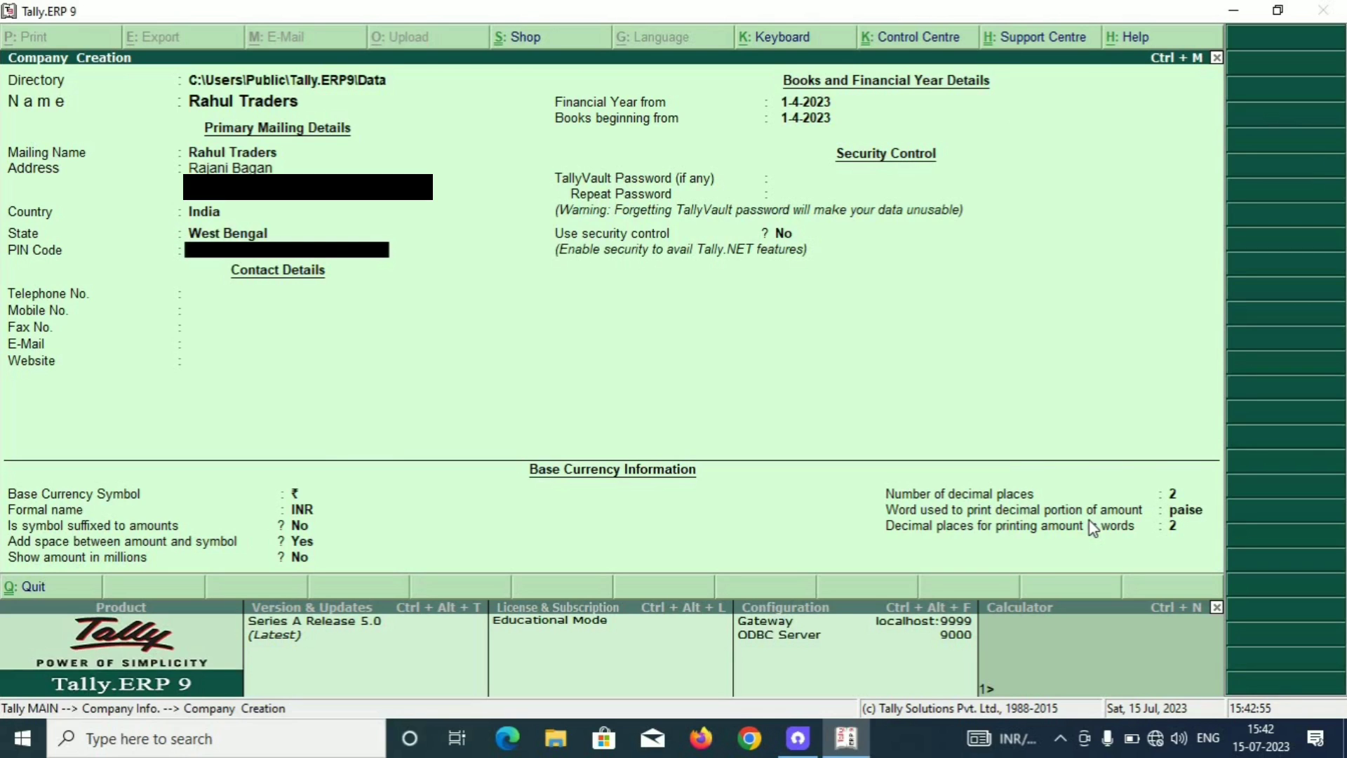
Enter the PIN code and mobile number, skipping fax, e-mail and website.
text(734001)
key(Return)
key(Return)
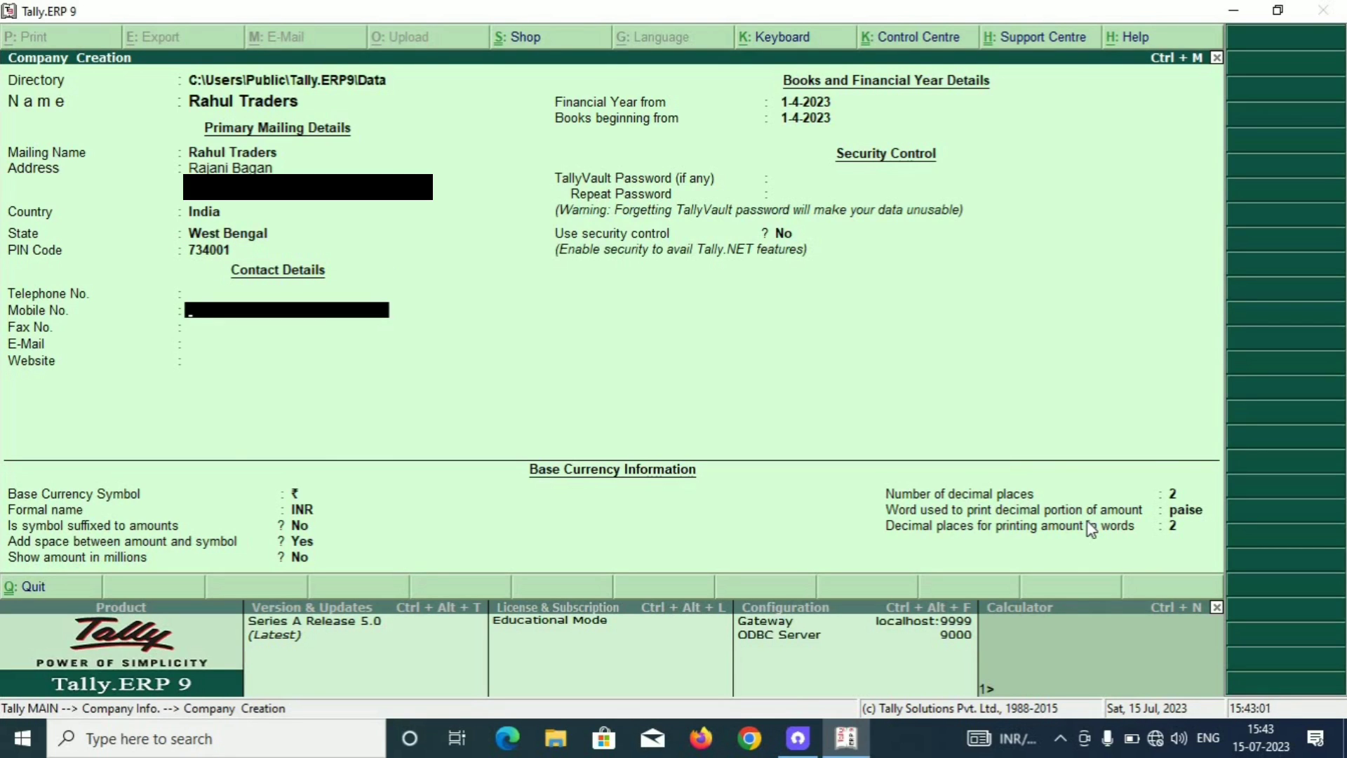
text(1234567890)
key(Return)
key(Return)
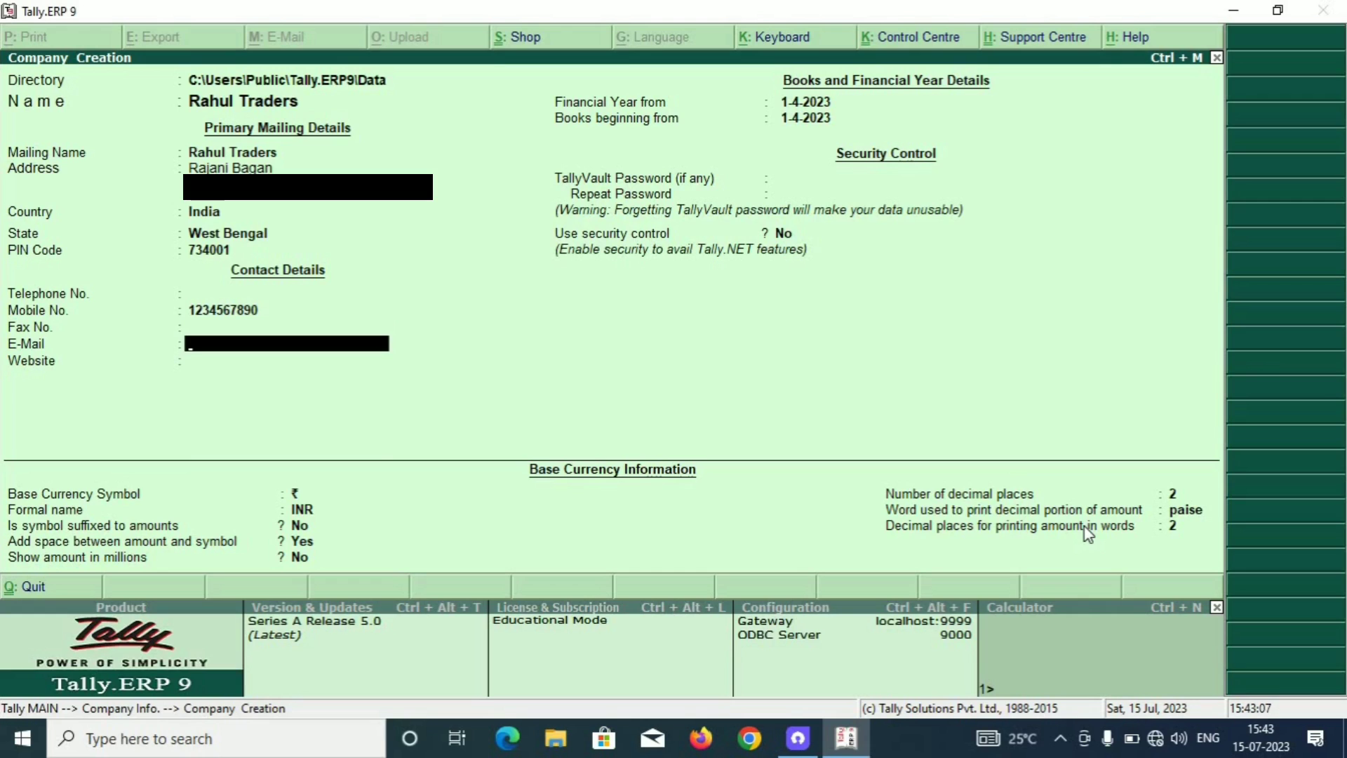
key(Return)
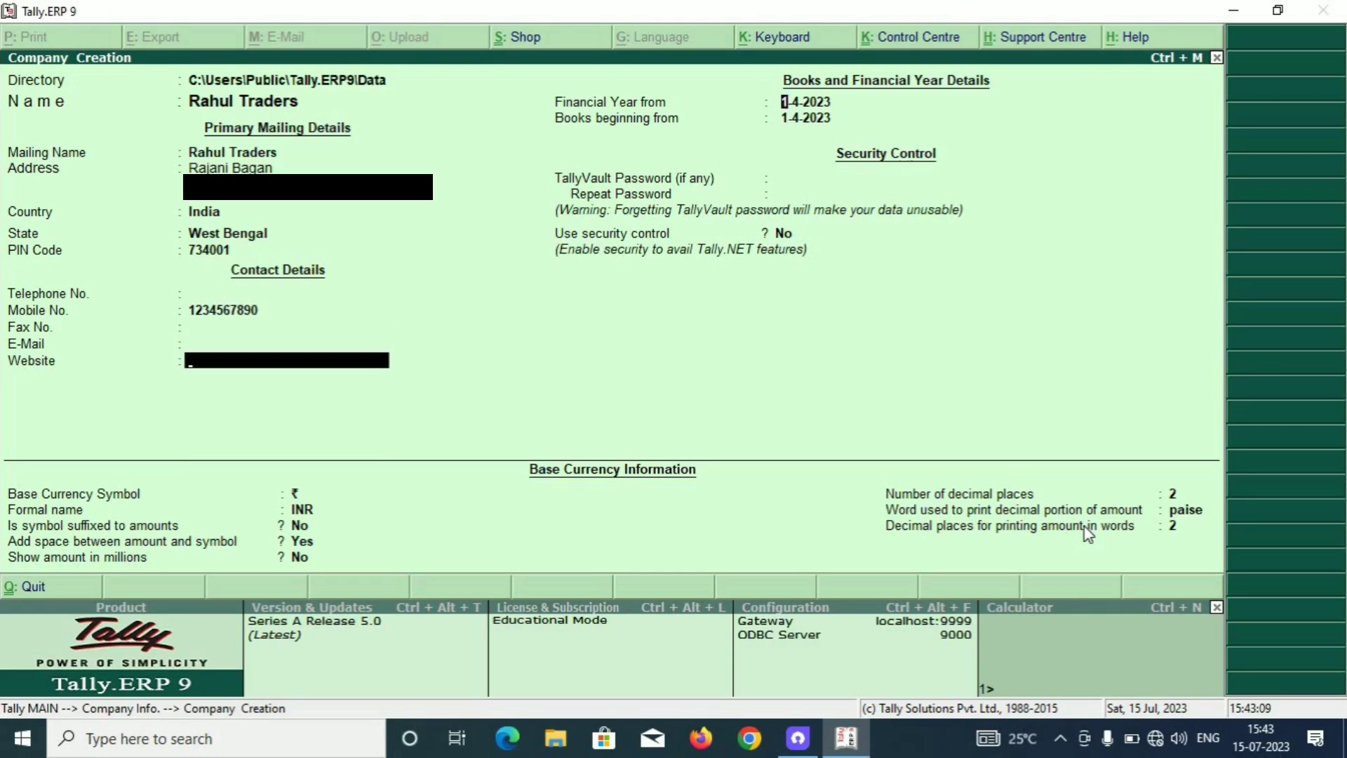
key(Return)
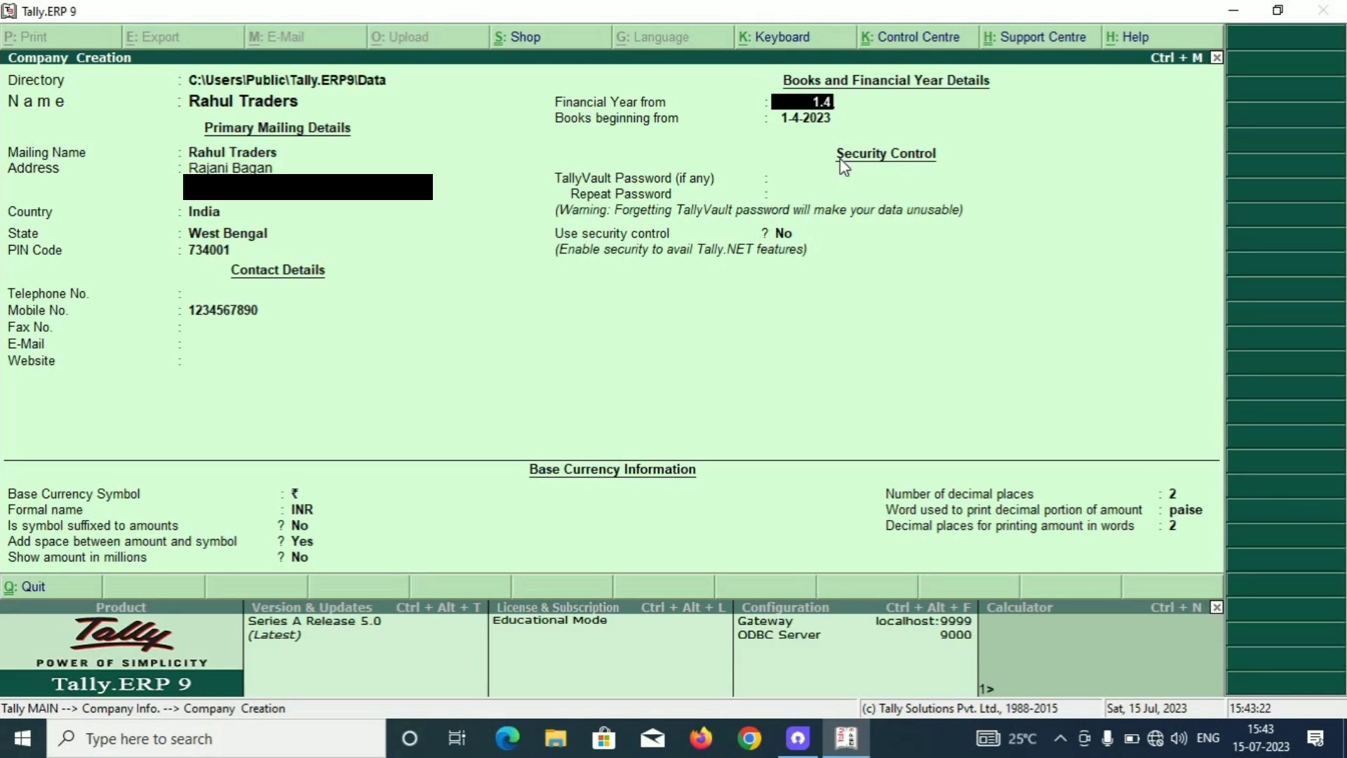
Accept financial year and books beginning 1-4-2023, skip TallyVault, and enable security control.
key(Return)
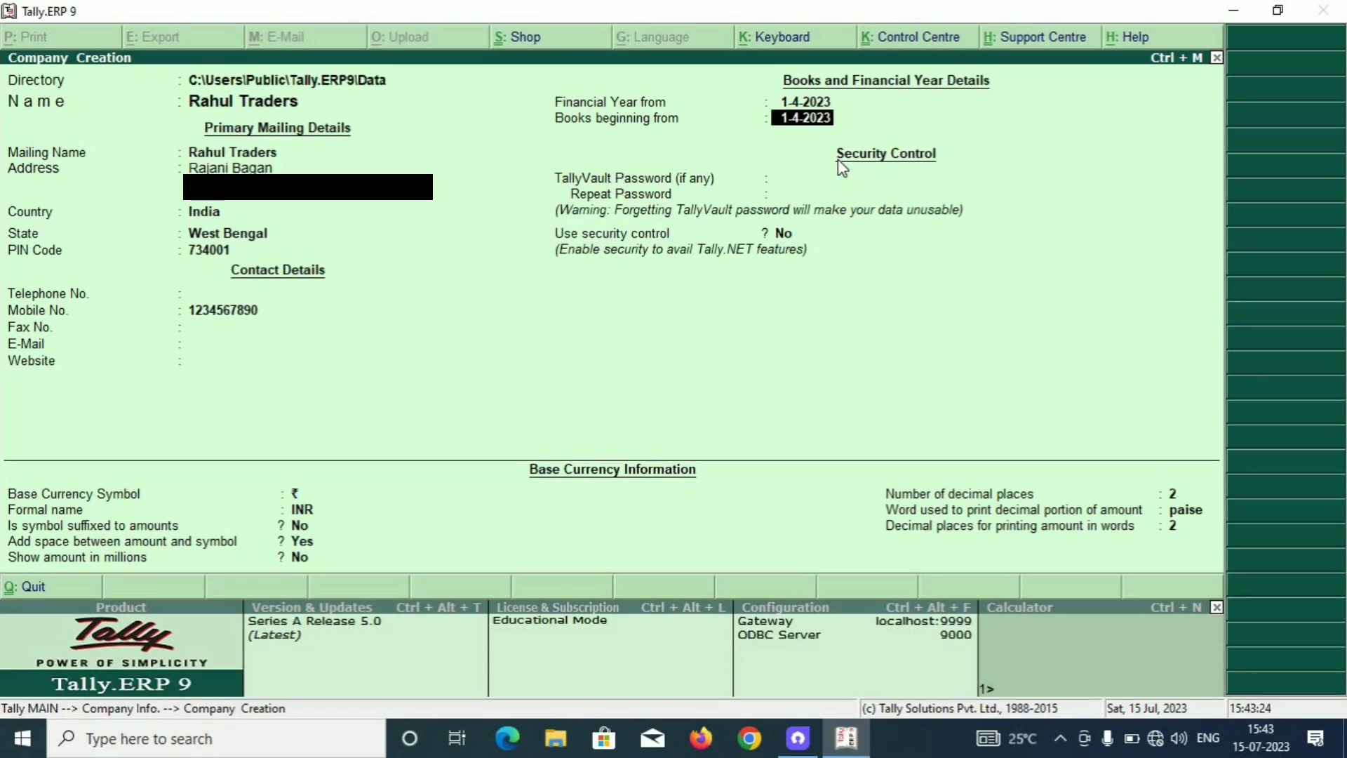
key(Return)
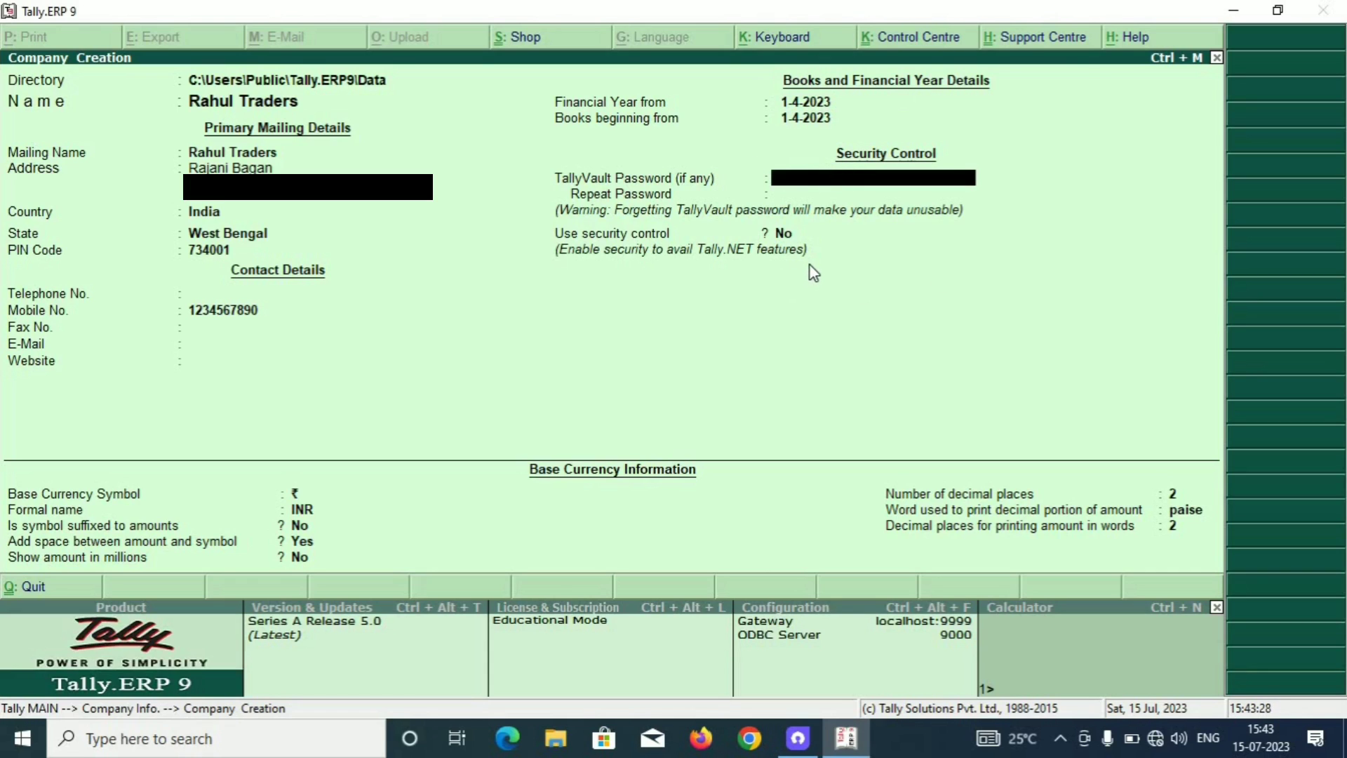
key(Return)
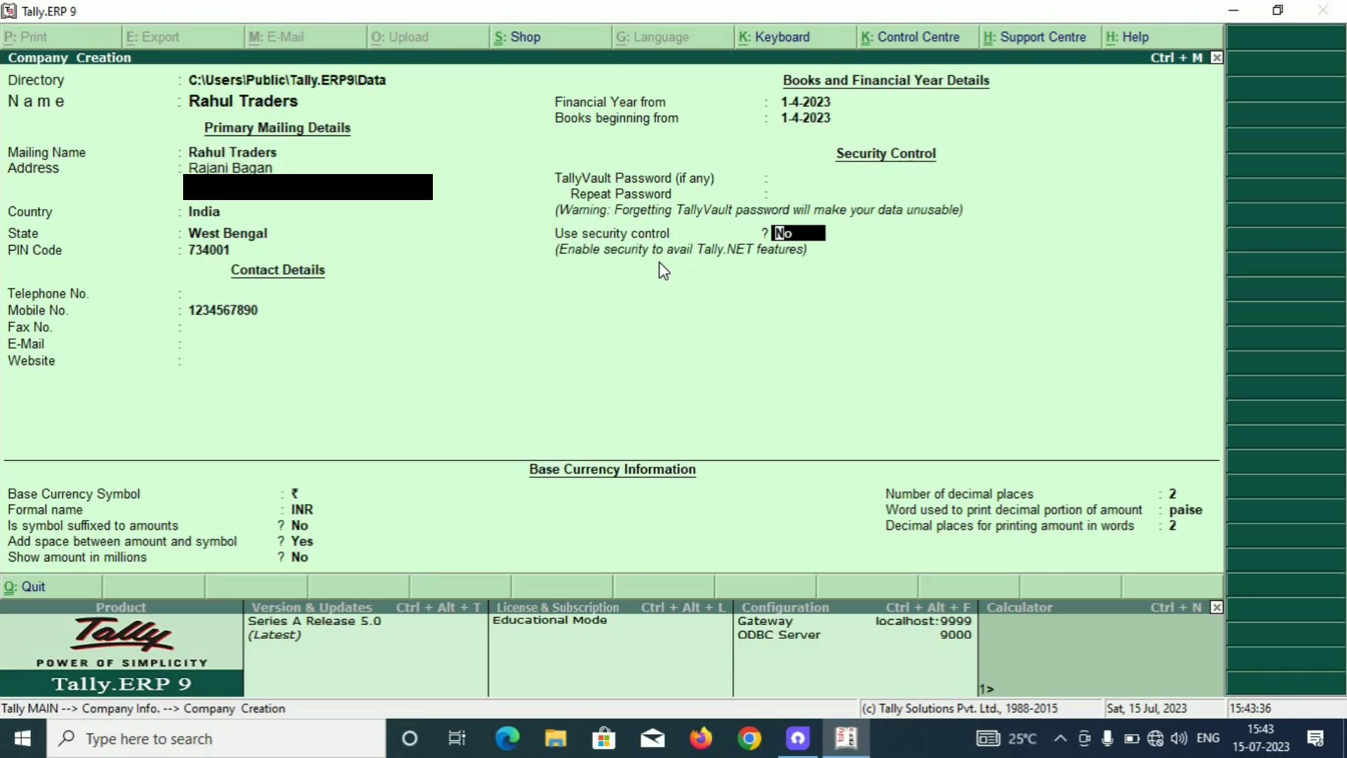
key(y)
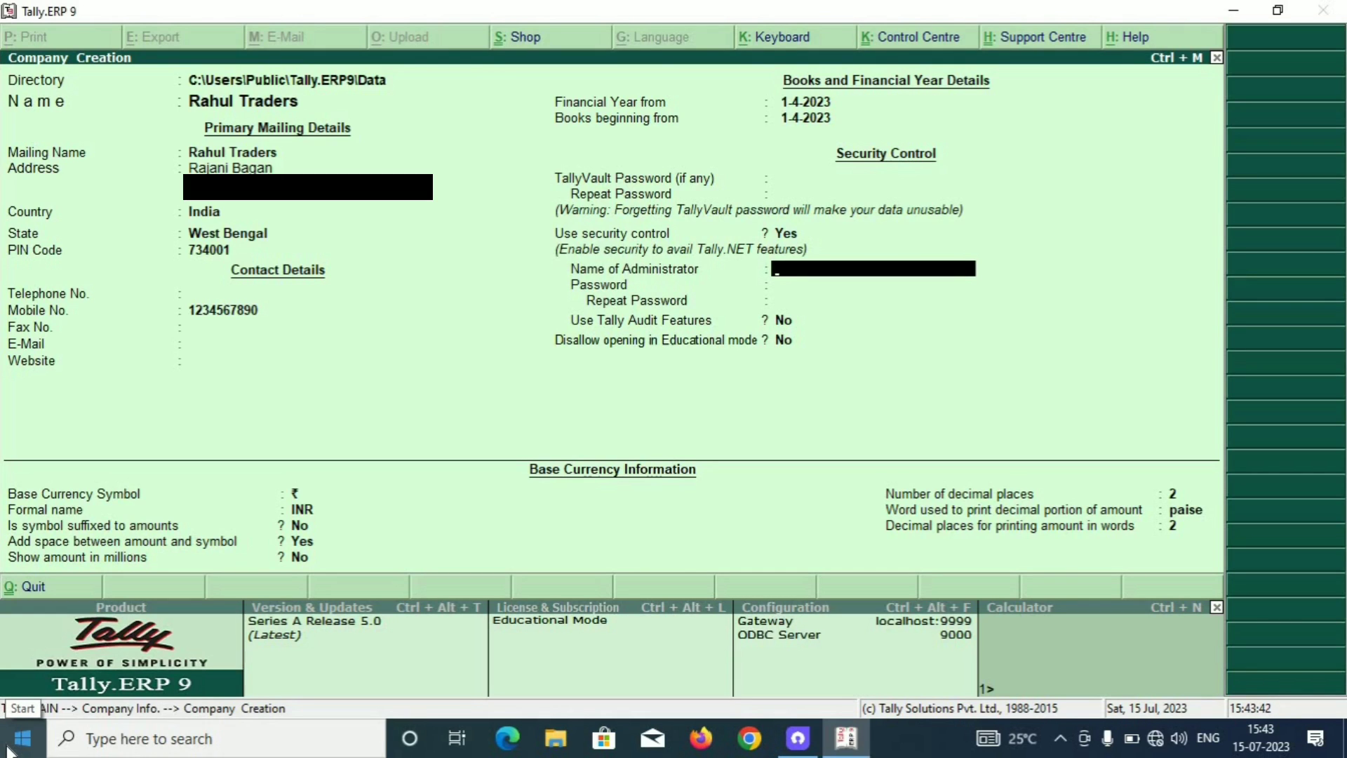
Set the administrator user name and password, repeating the password to confirm it.
text(RAHUL)
key(Return)
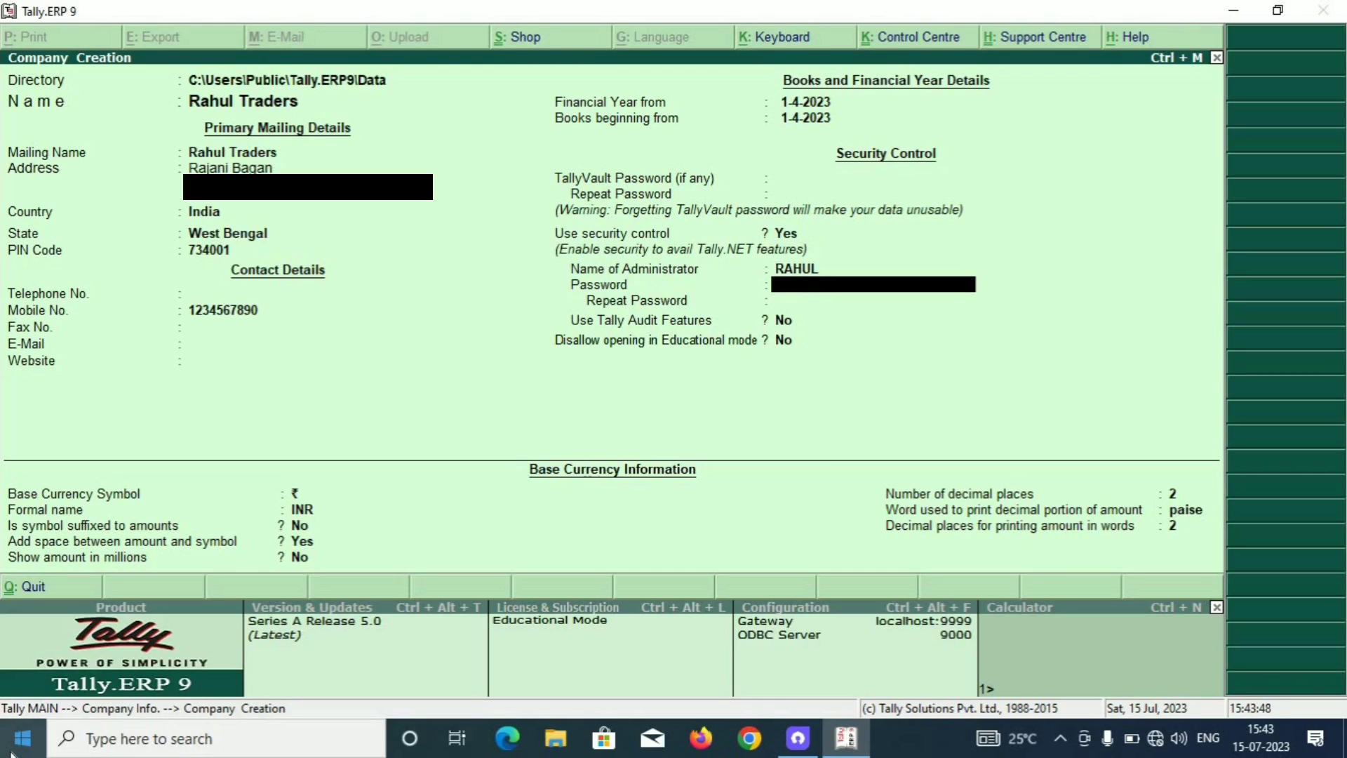
text(***)
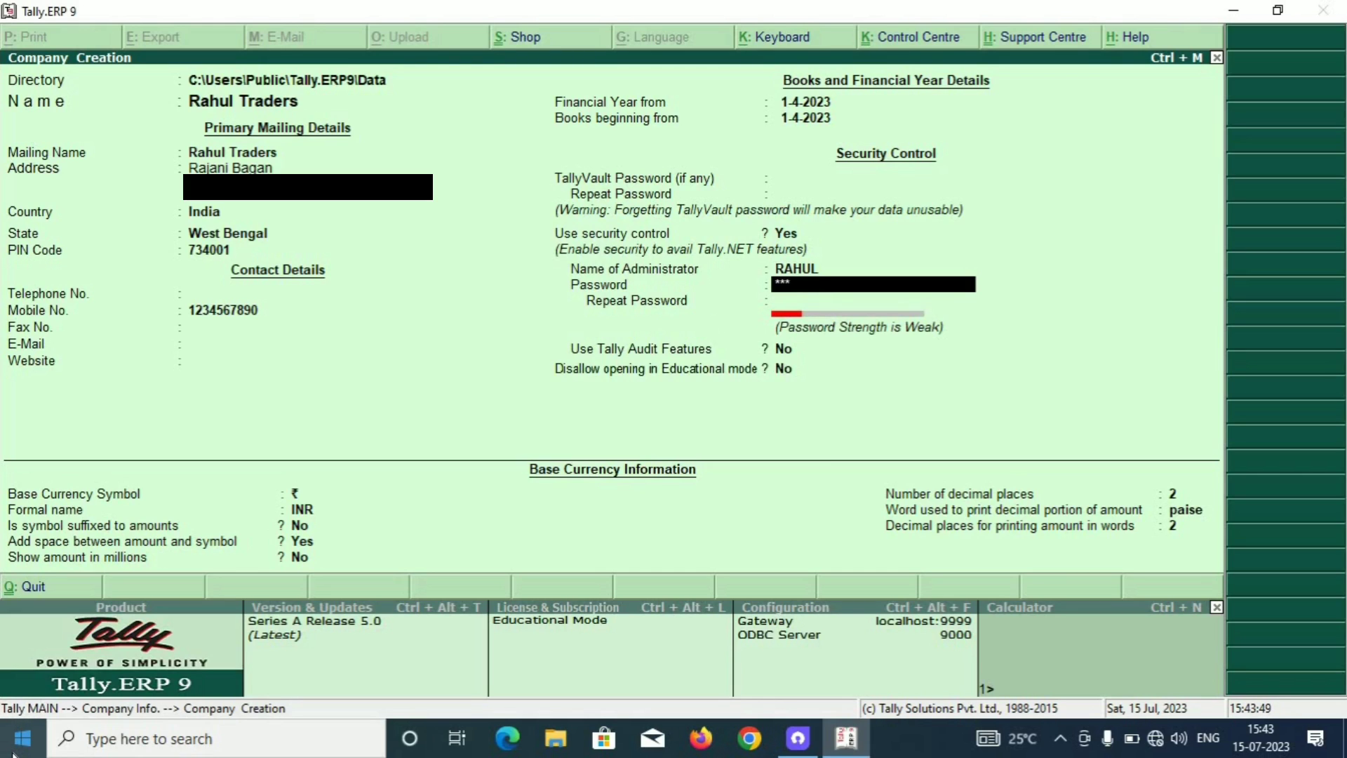
text(**)
key(Return)
text(*)
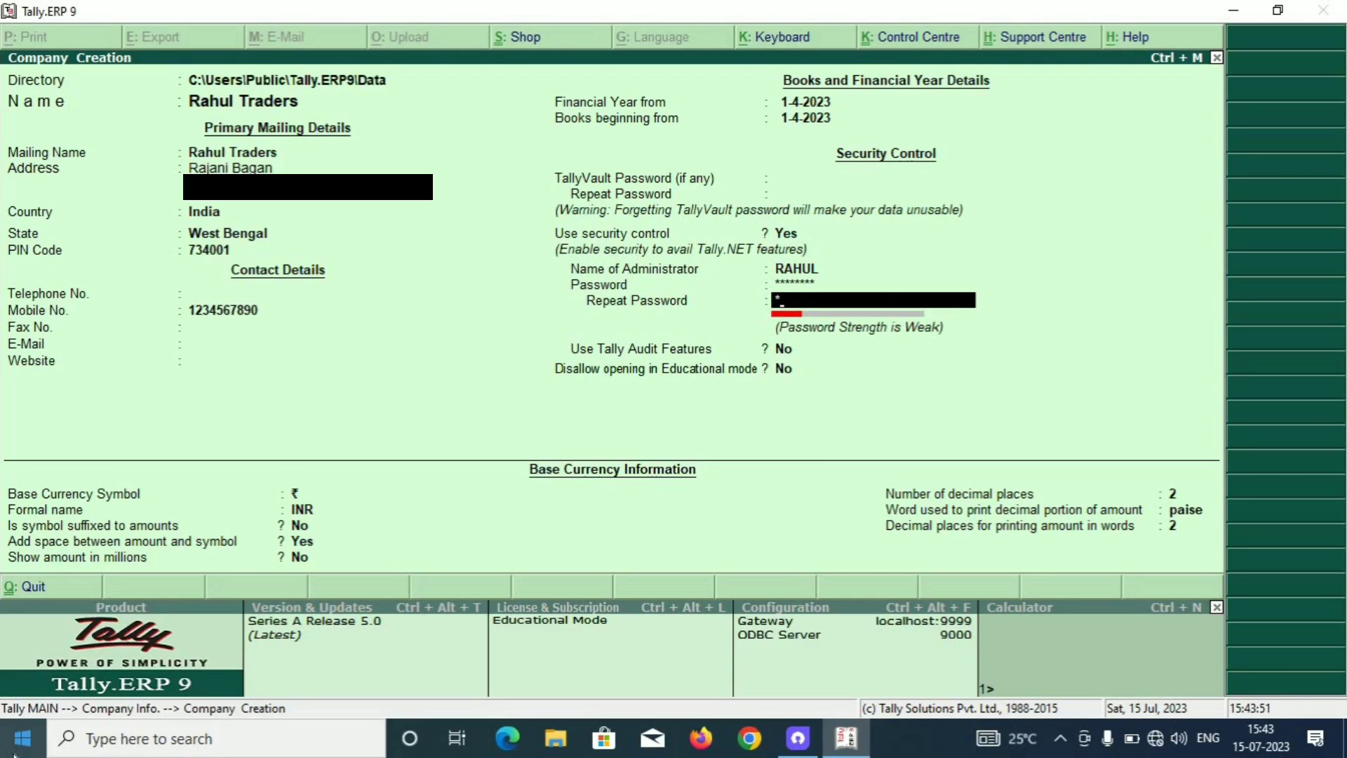
text(***)
key(Return)
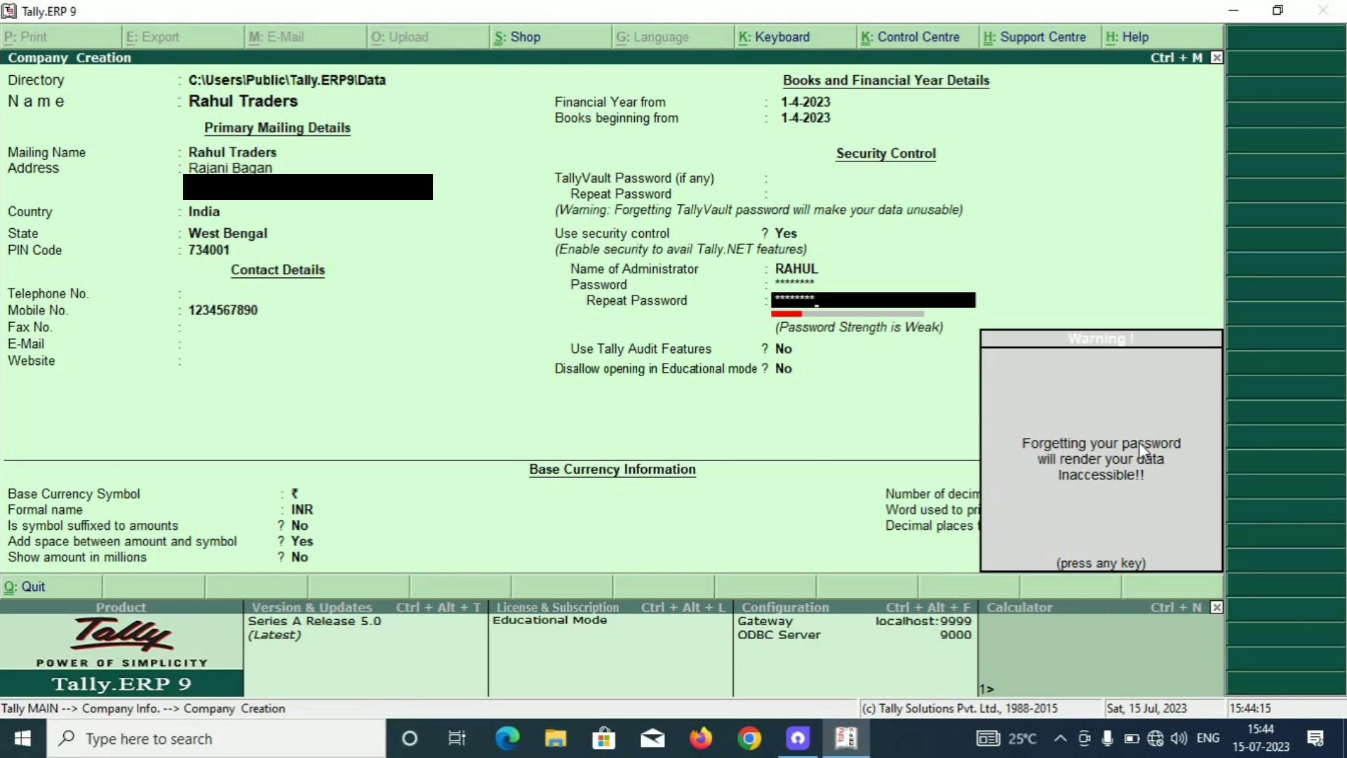
Dismiss the forgotten-password warning and accept the remaining settings to create the company.
key(Return)
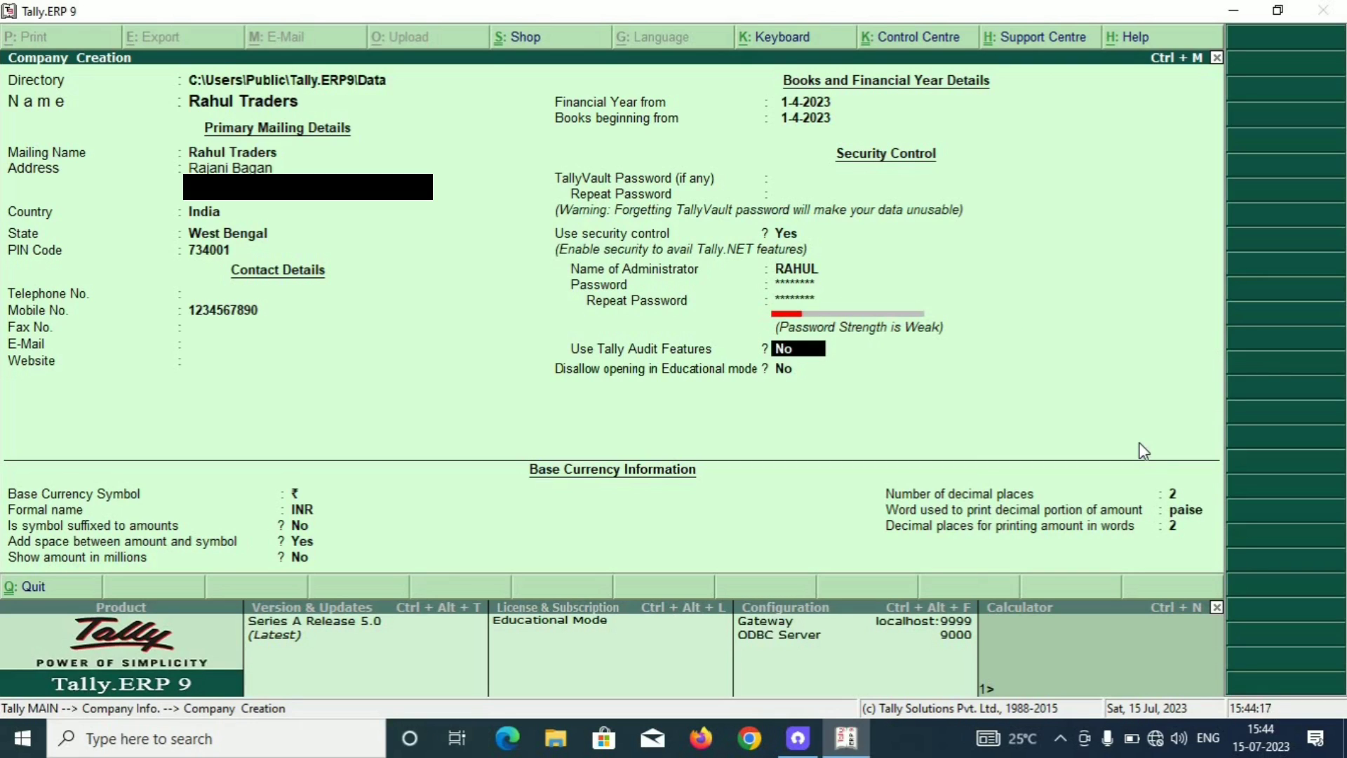
key(Return)
key(Return)
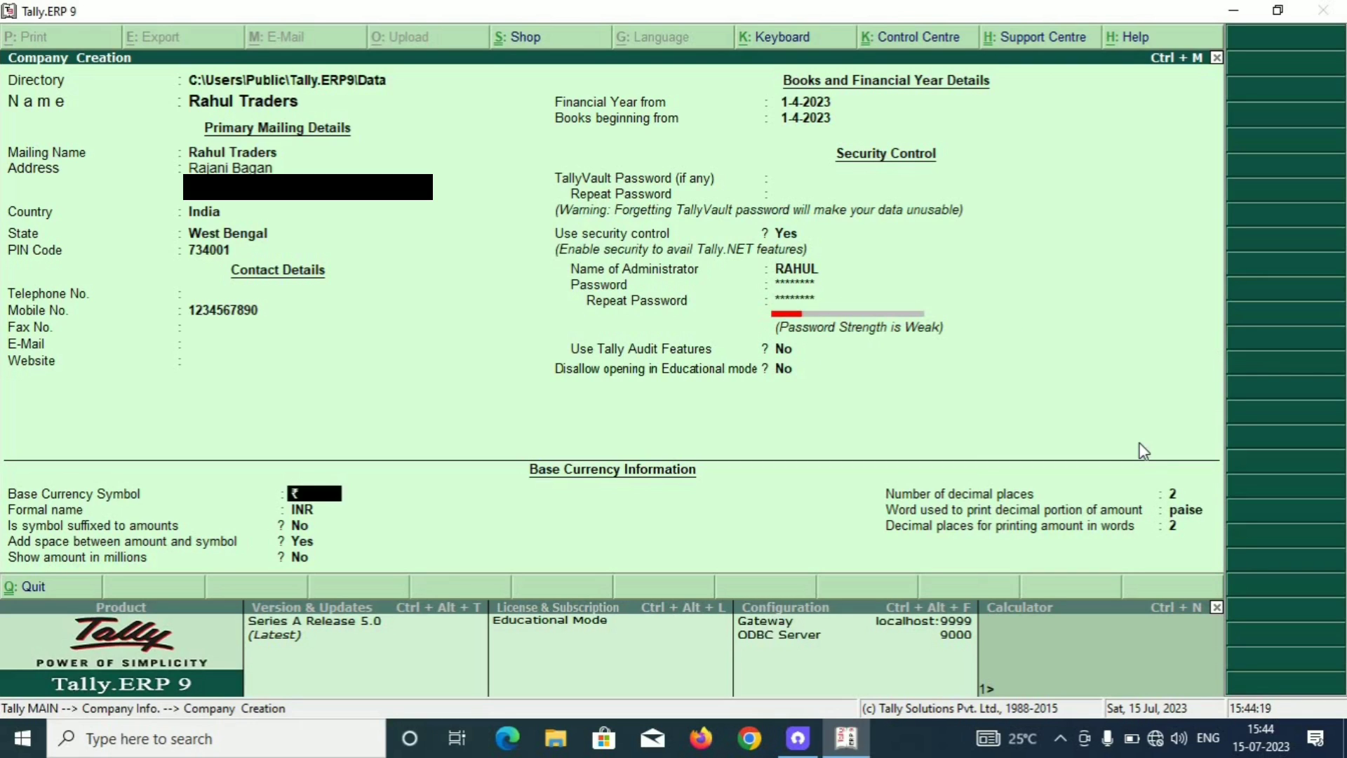
key(Return)
key(Return)
key(Return)
key(Return)
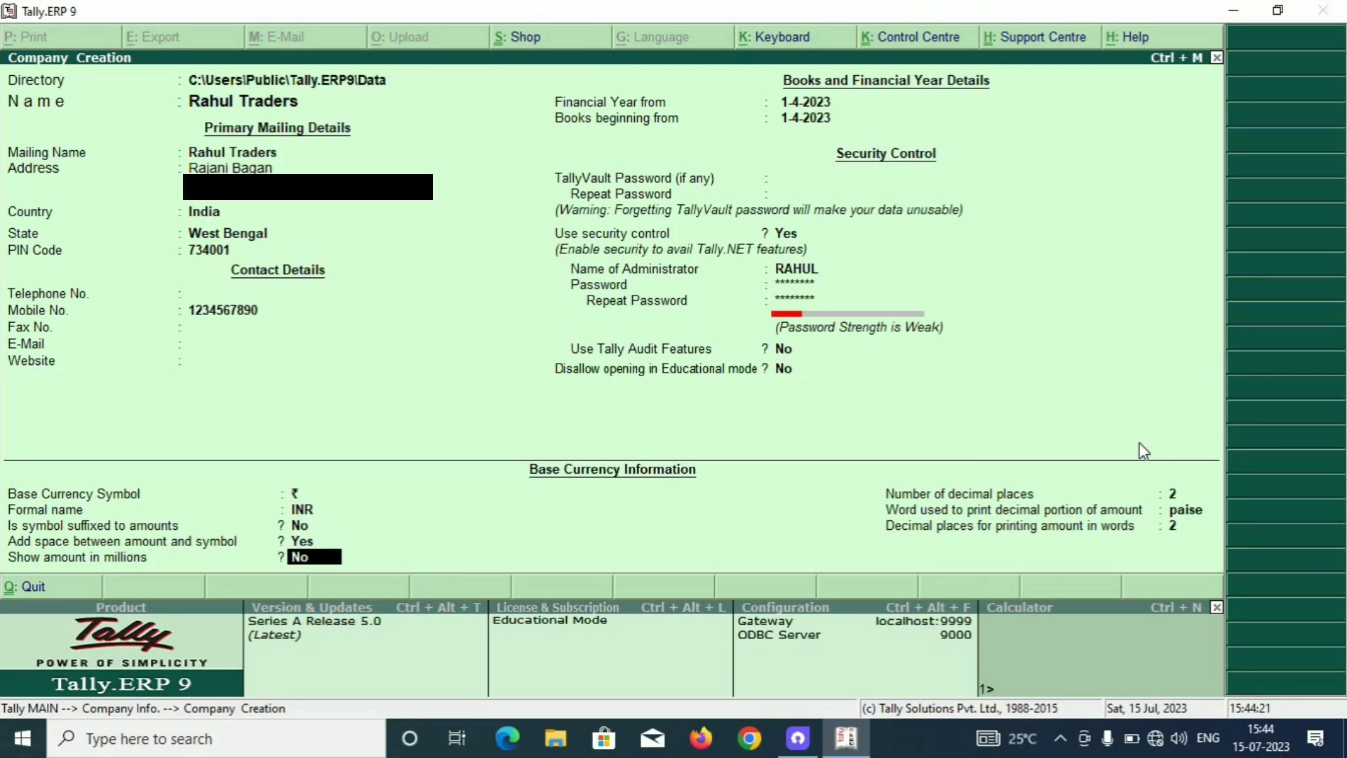
key(Return)
key(Return)
key(Return)
key(Return)
key(Return)
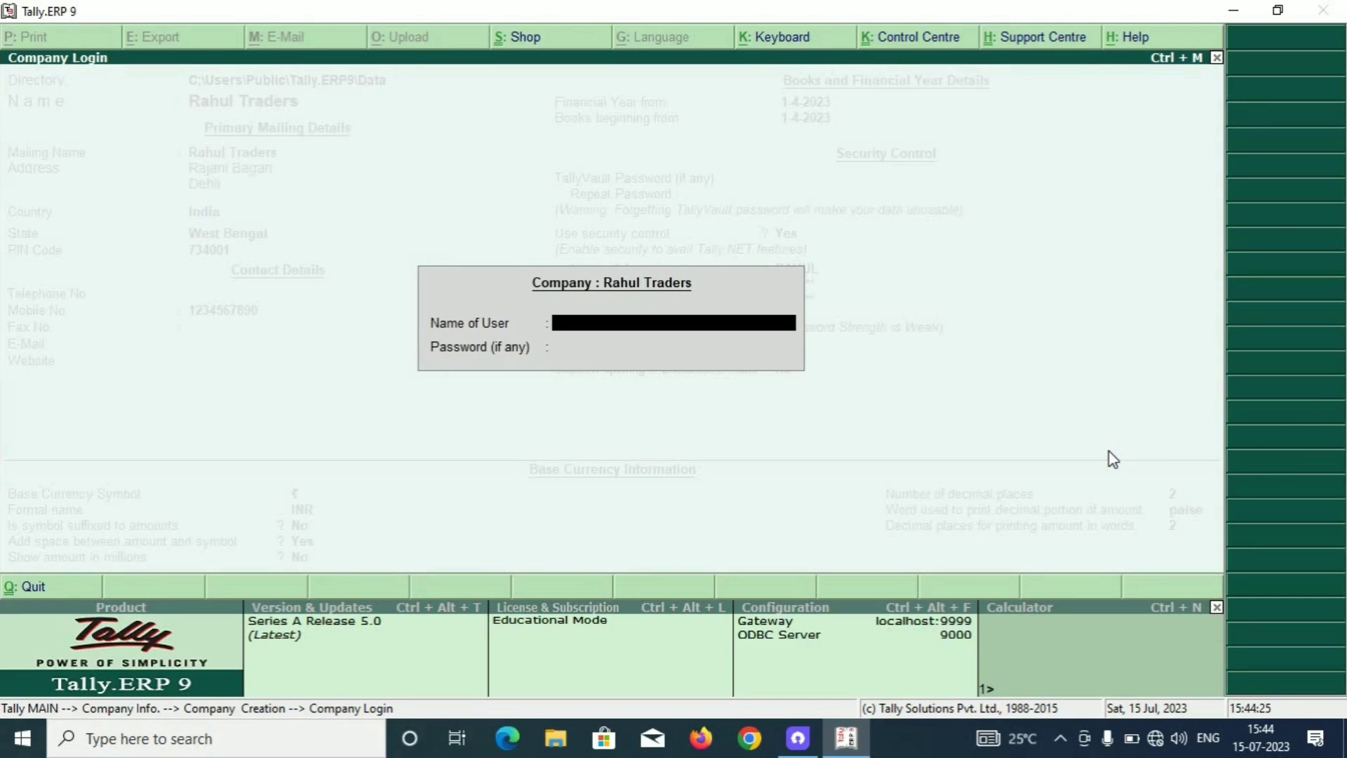
Log in to Rahul Traders with the administrator user name and password.
text(RAHUL)
key(Return)
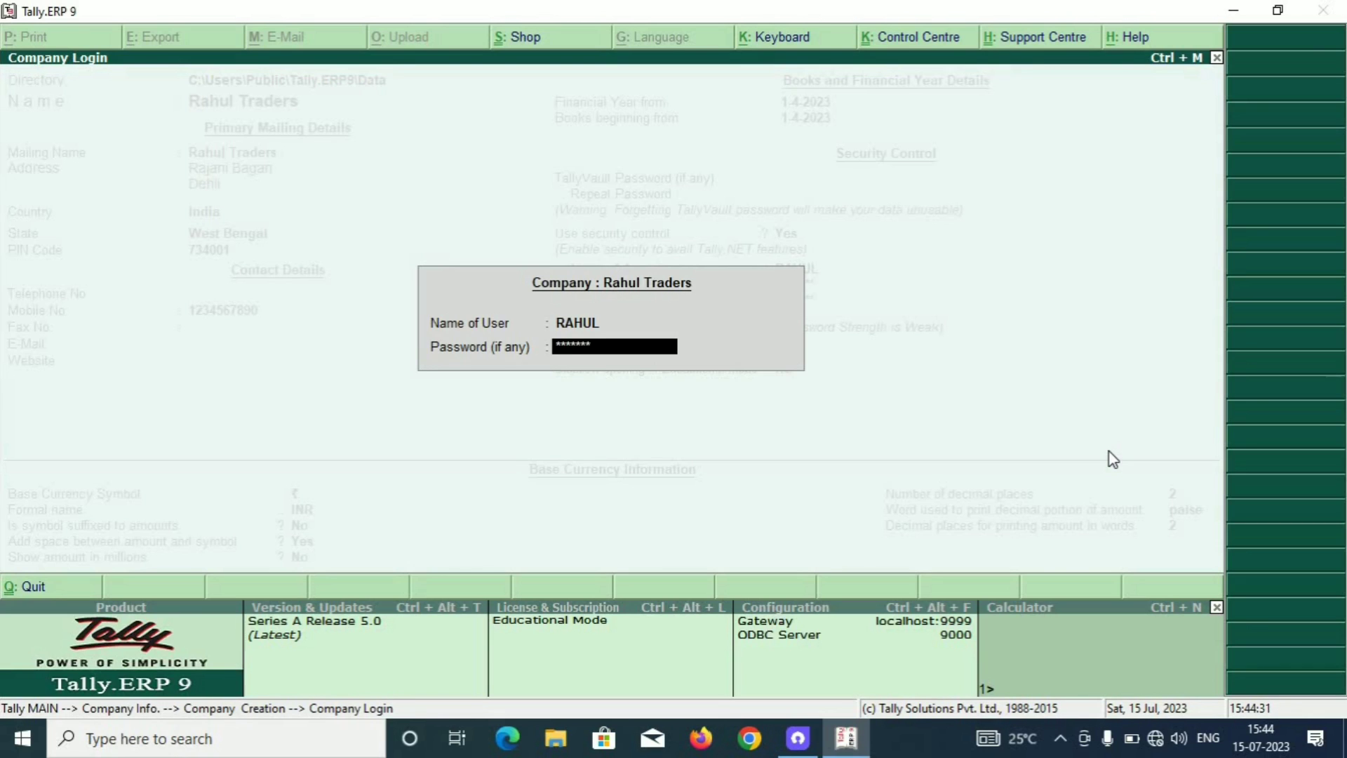
key(Return)
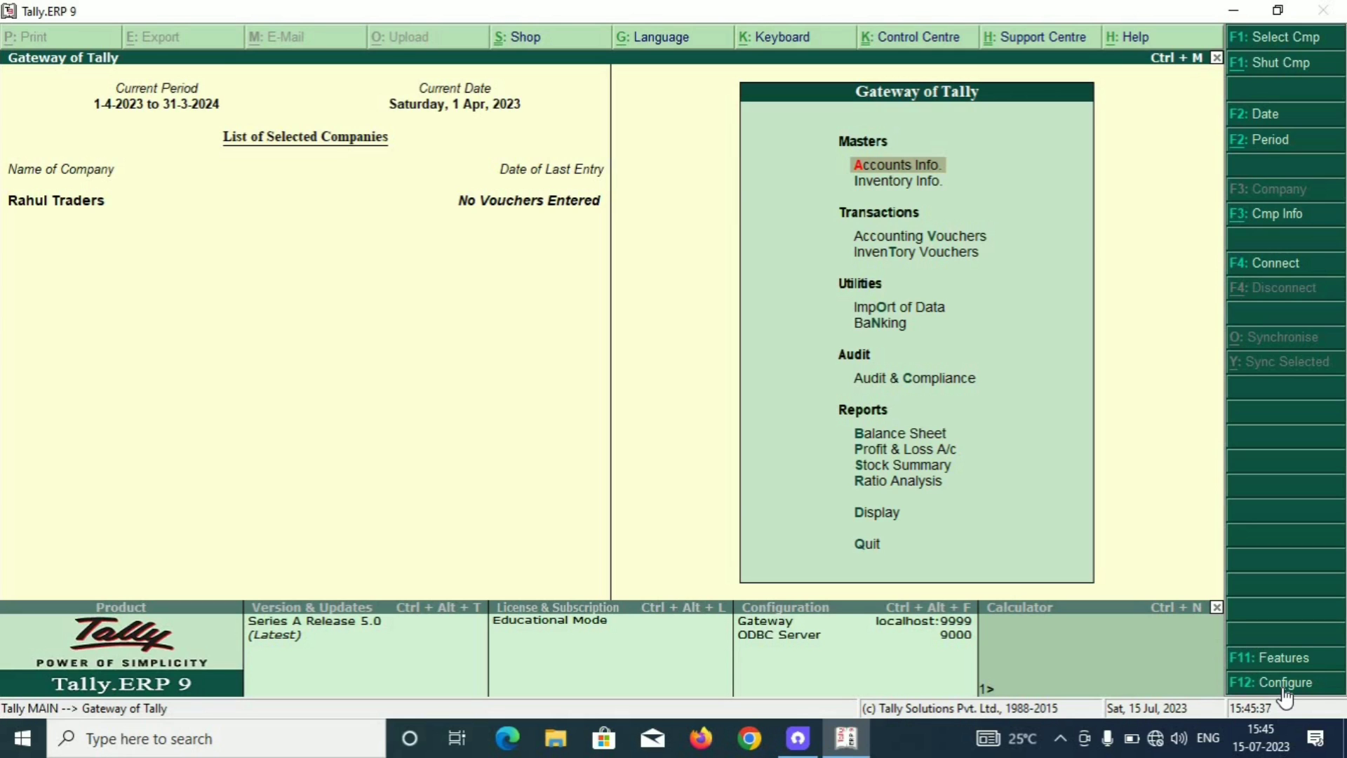
Open General configuration and keep dd-mm-yy as the short date style.
click(1284, 692)
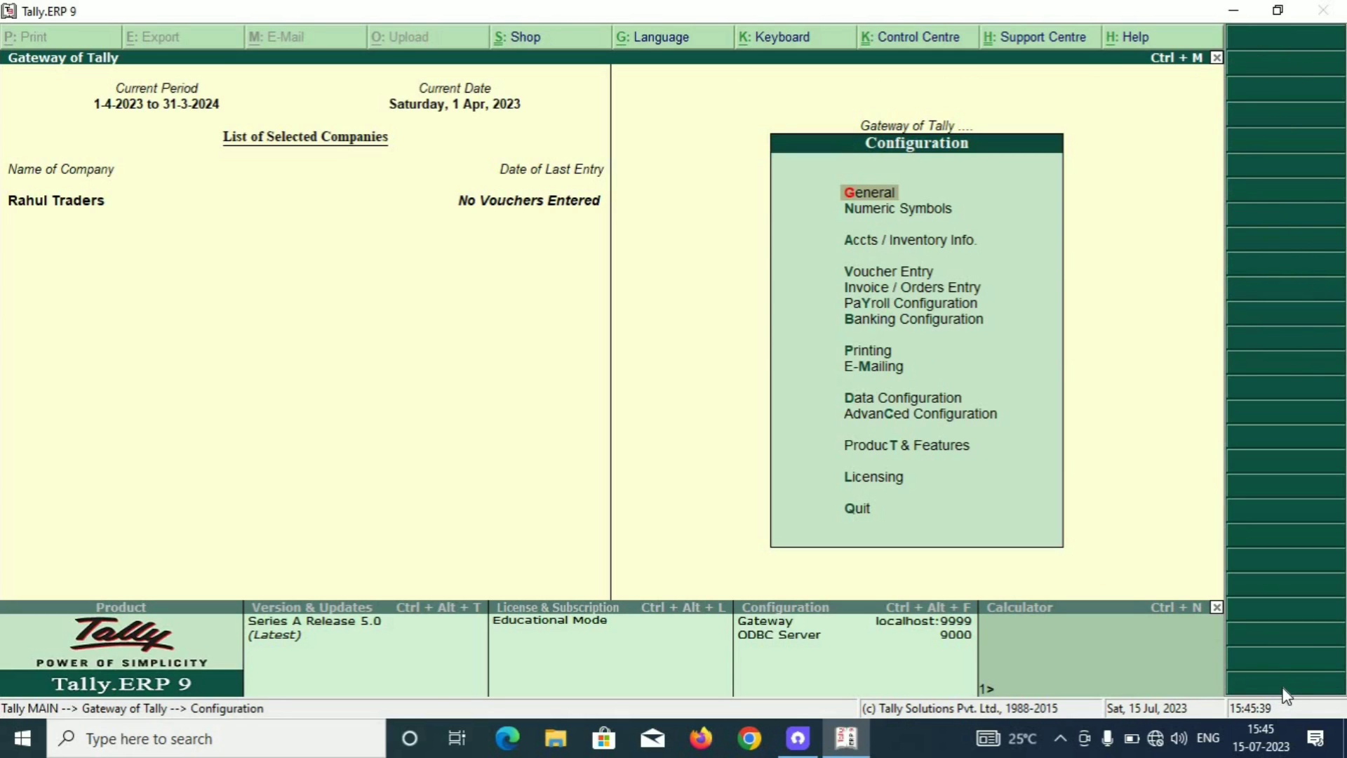
key(Return)
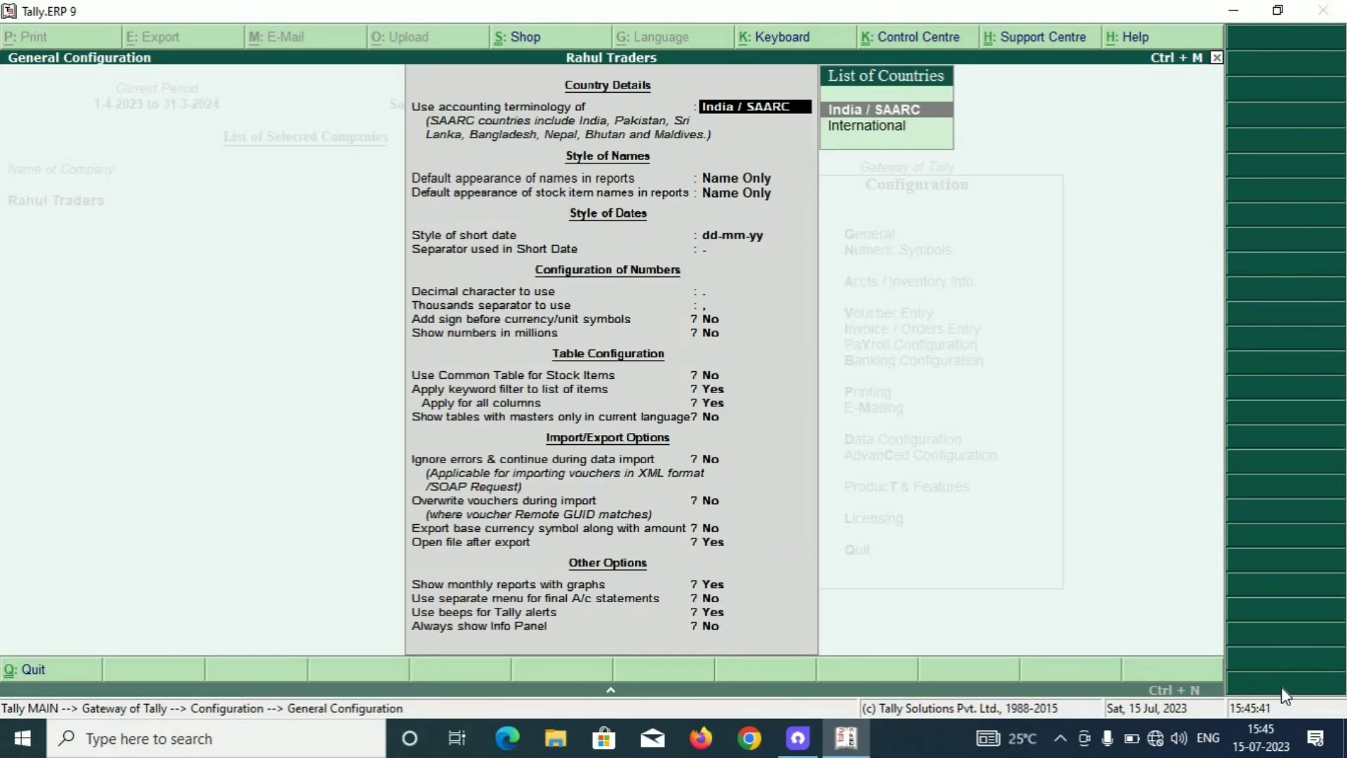
key(Return)
key(Return)
key(Return)
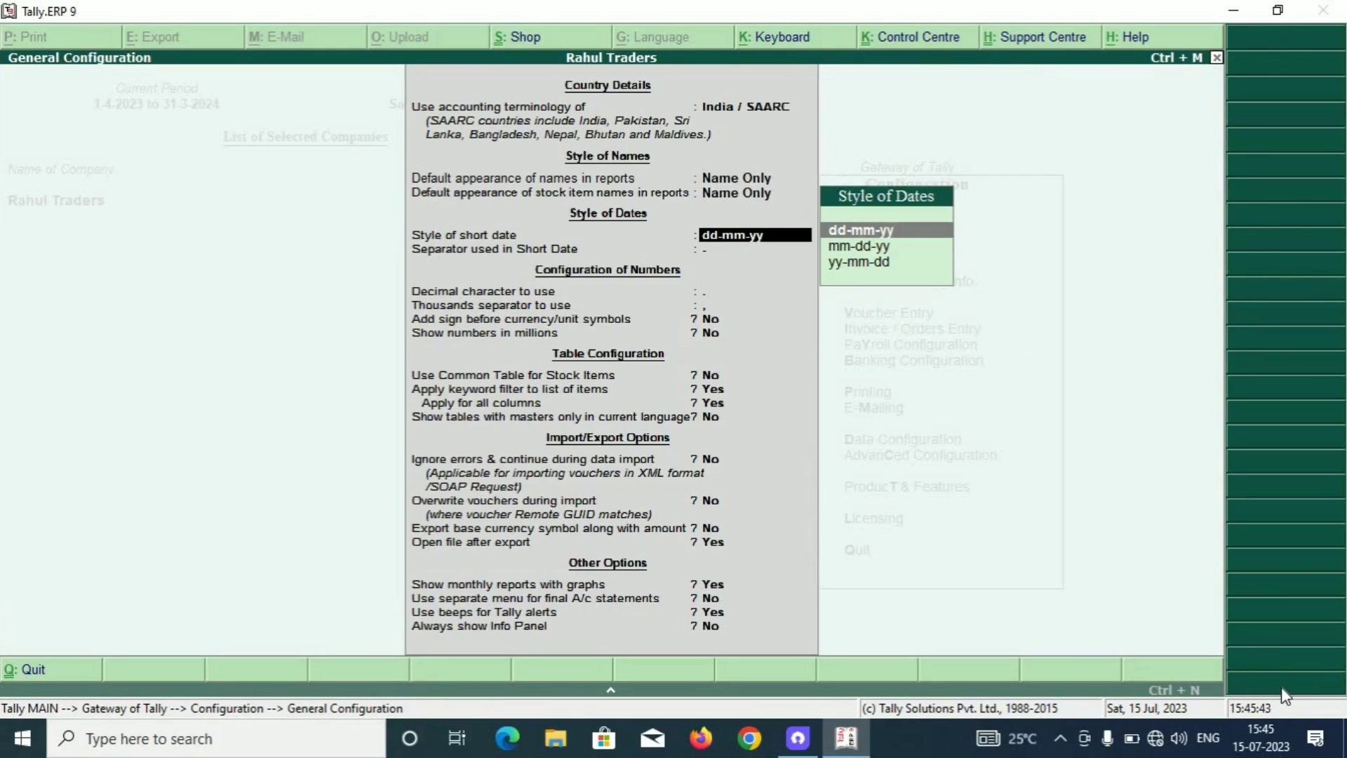
key(Down)
key(Down)
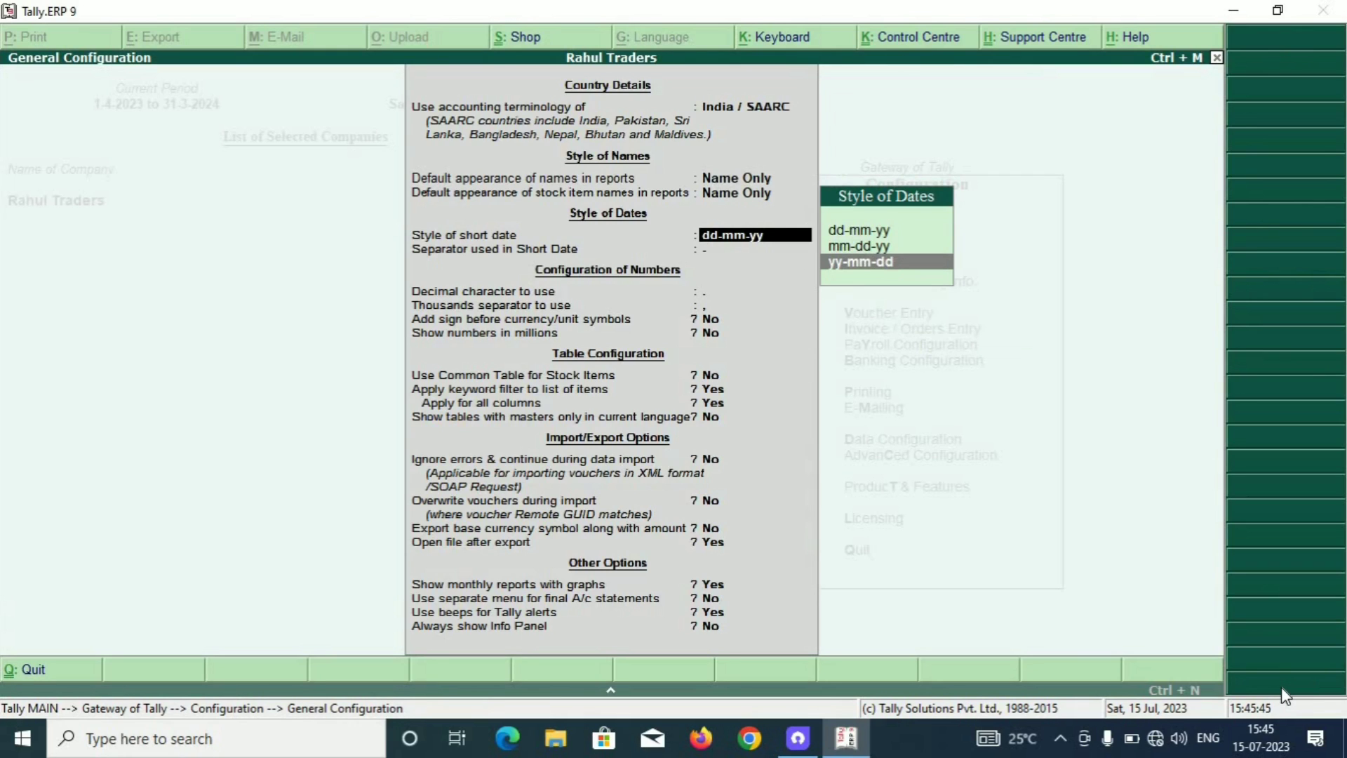
key(Up)
key(Up)
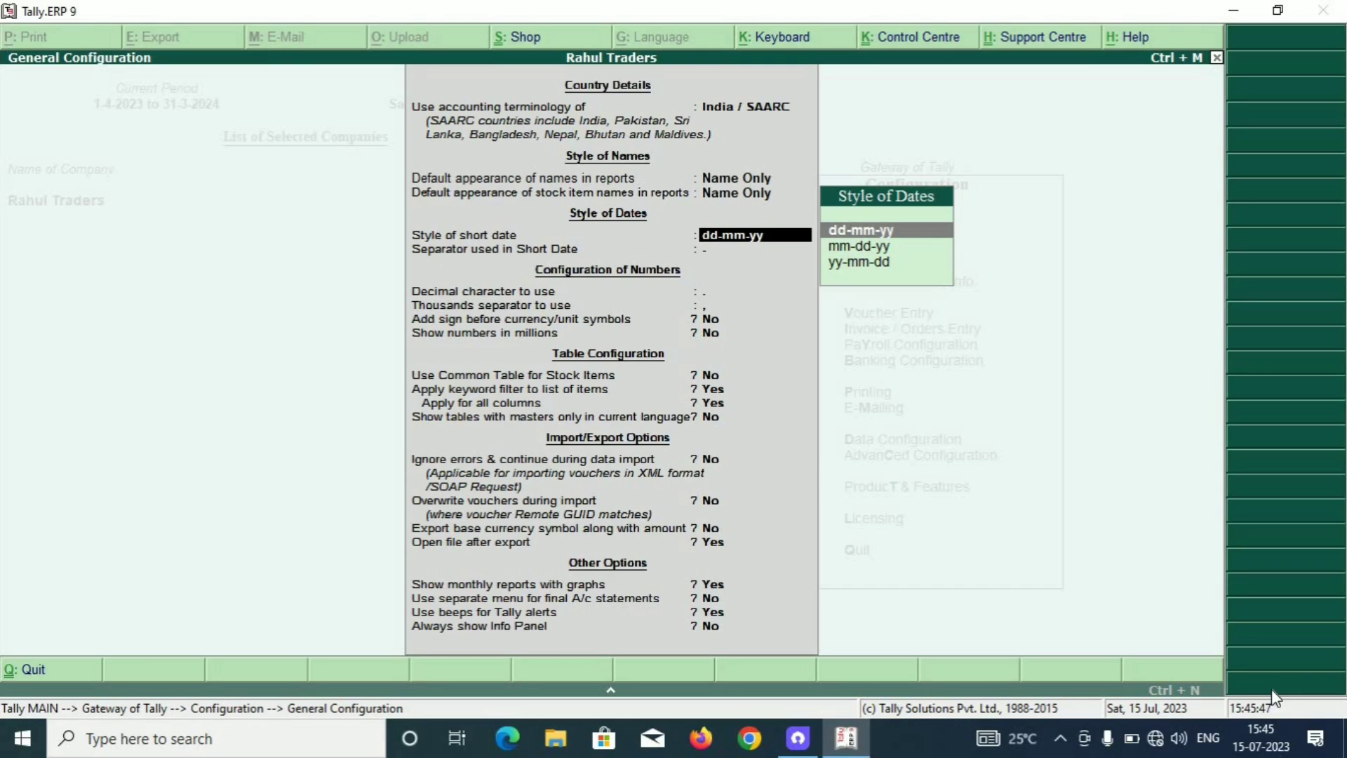
key(Down)
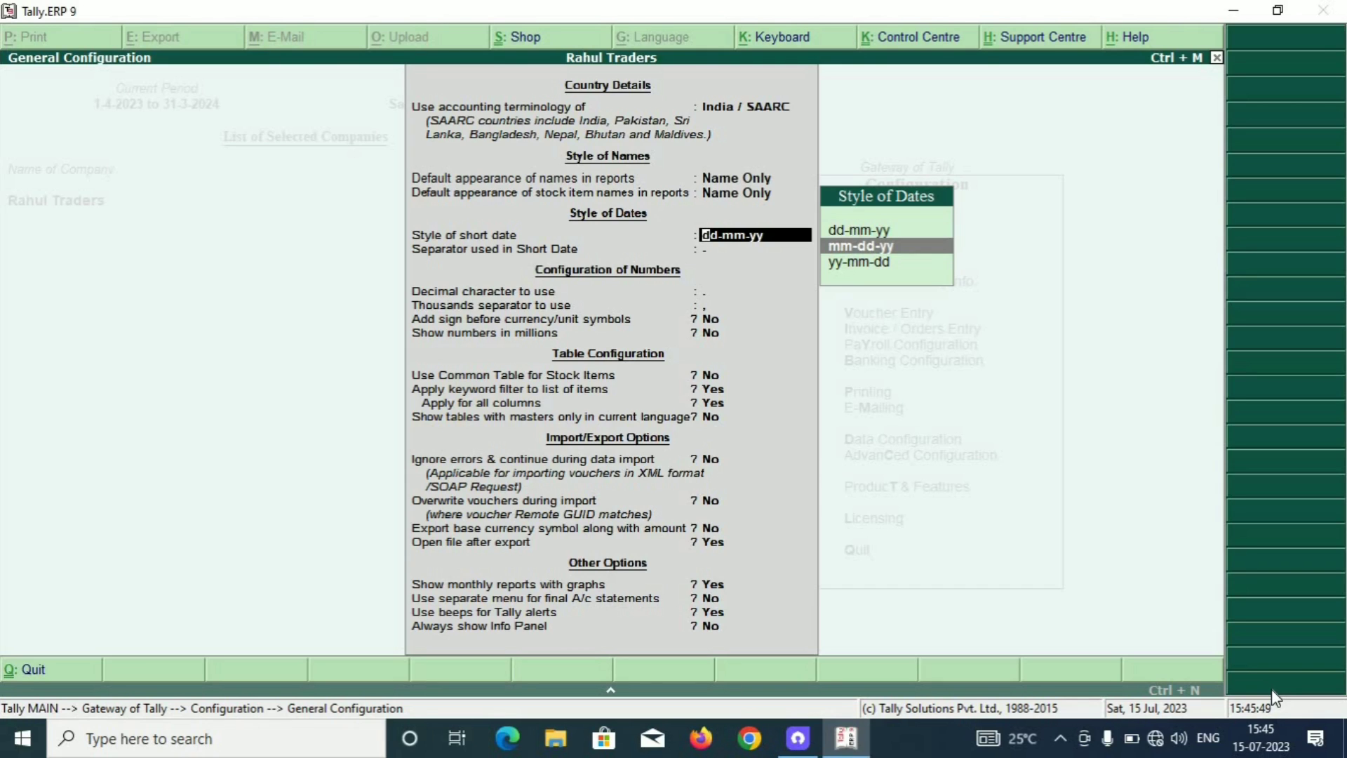
key(Down)
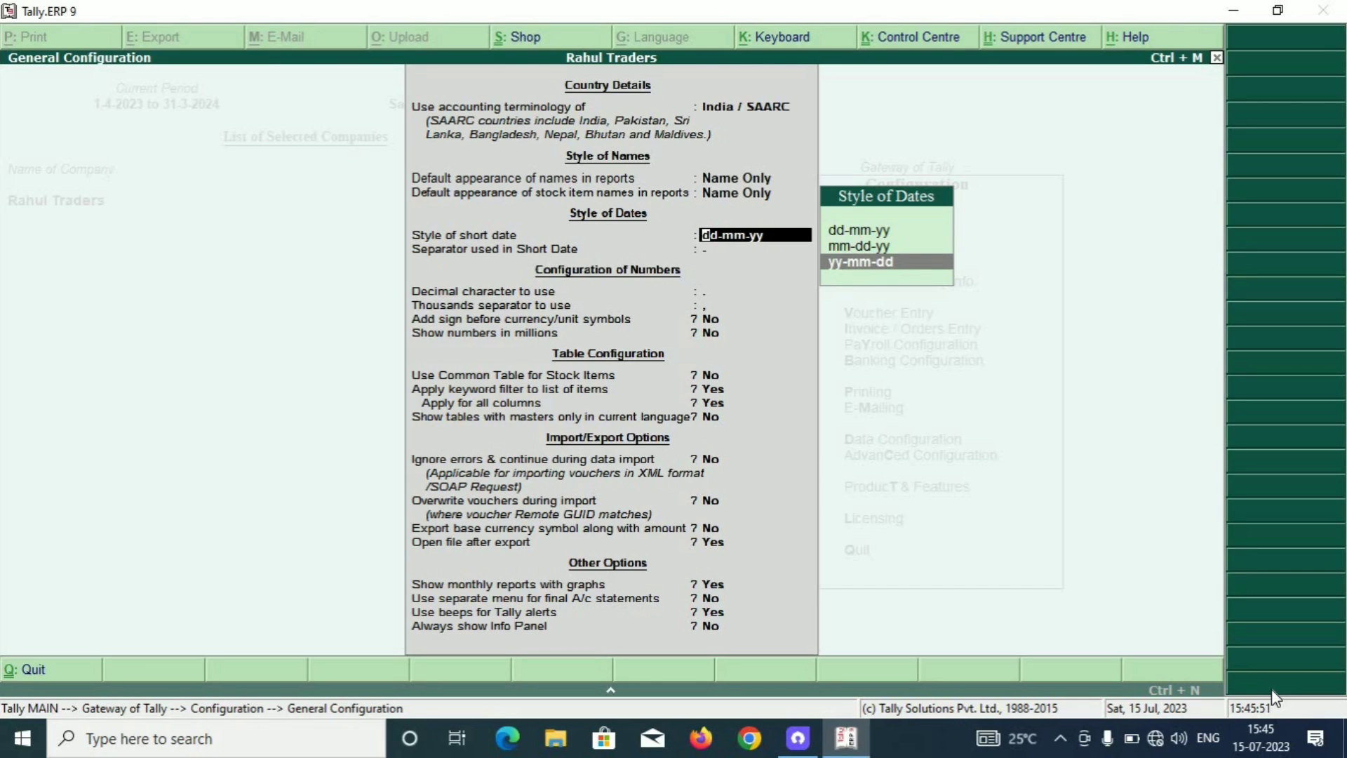
key(Up)
key(Up)
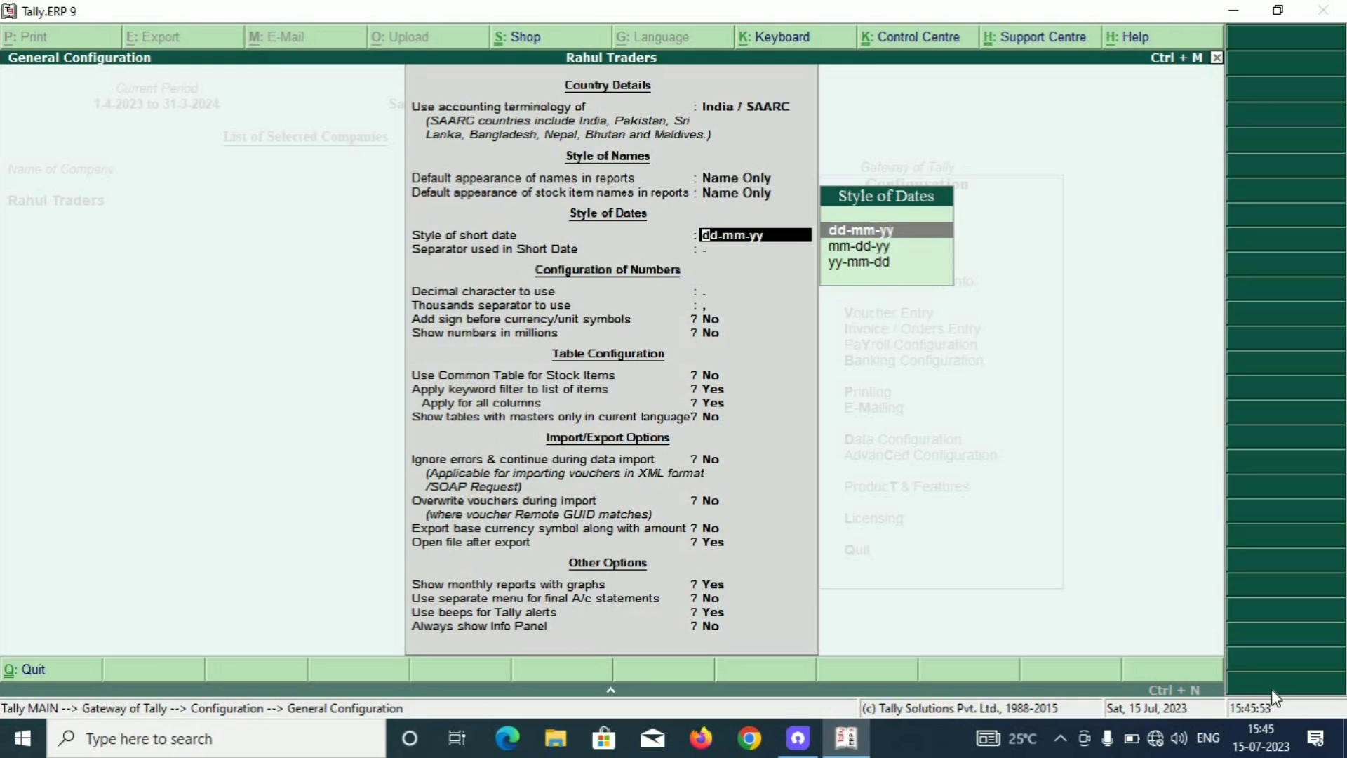
key(Return)
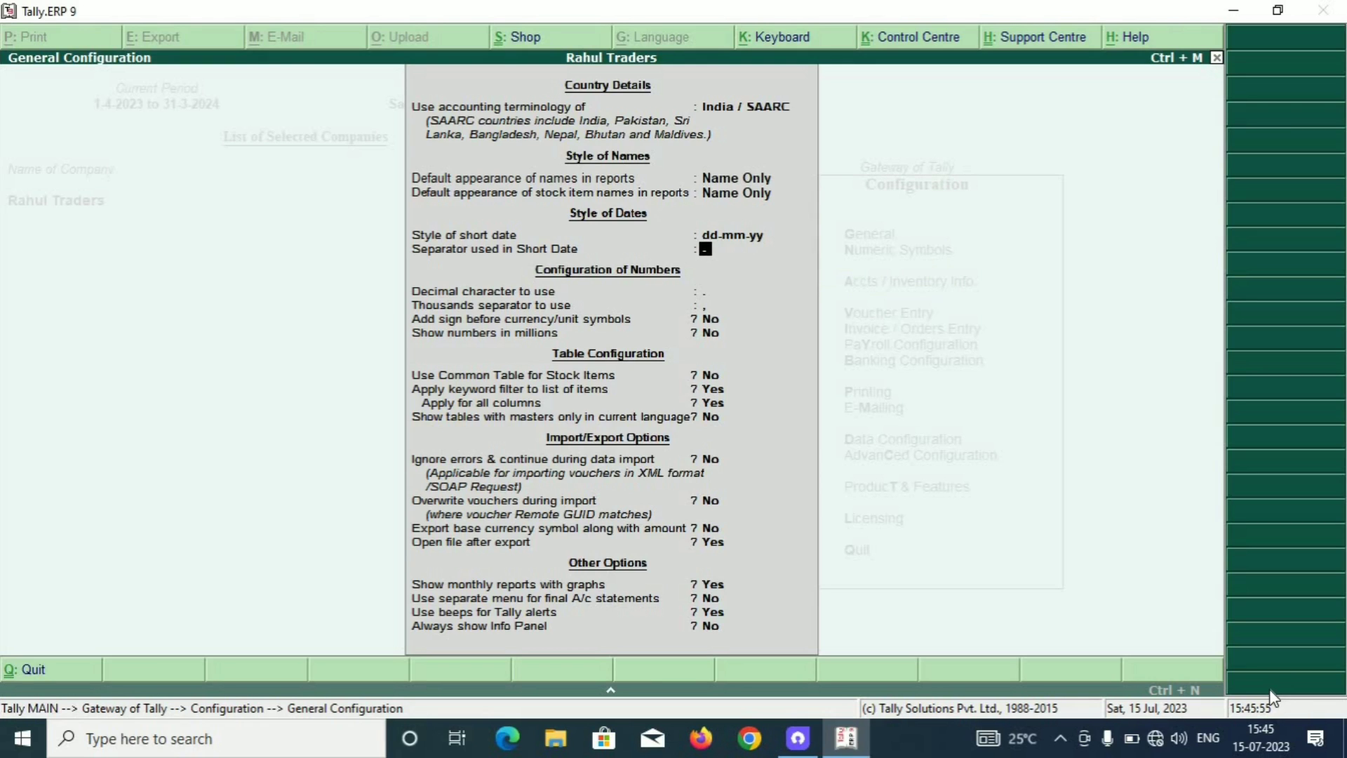
Set the short date separator to '/', accept the configuration, and return to the Gateway.
key(Return)
key(Up)
key(Down)
key(Down)
key(Down)
key(Down)
key(Down)
key(Down)
key(Down)
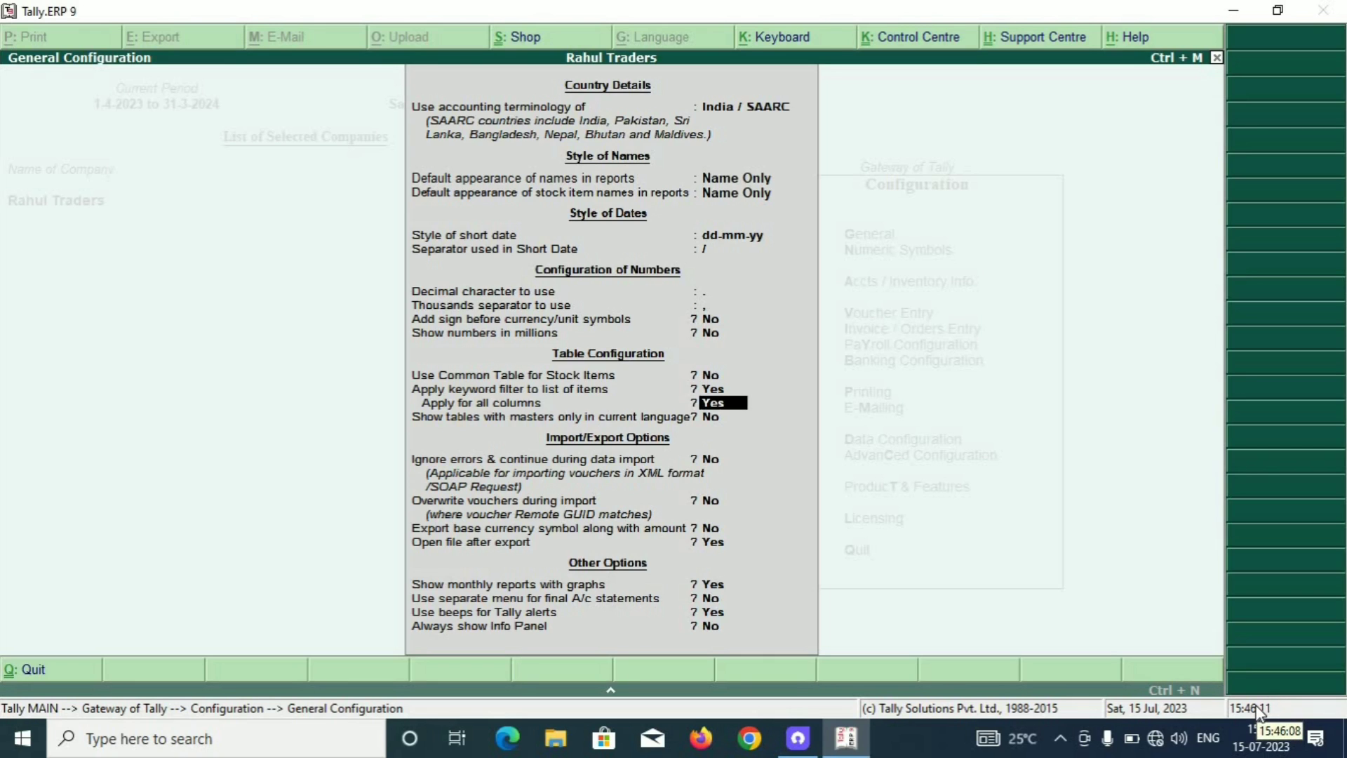
key(Down)
key(Down)
key(Down)
key(Down)
key(Down)
key(Down)
key(Down)
key(Down)
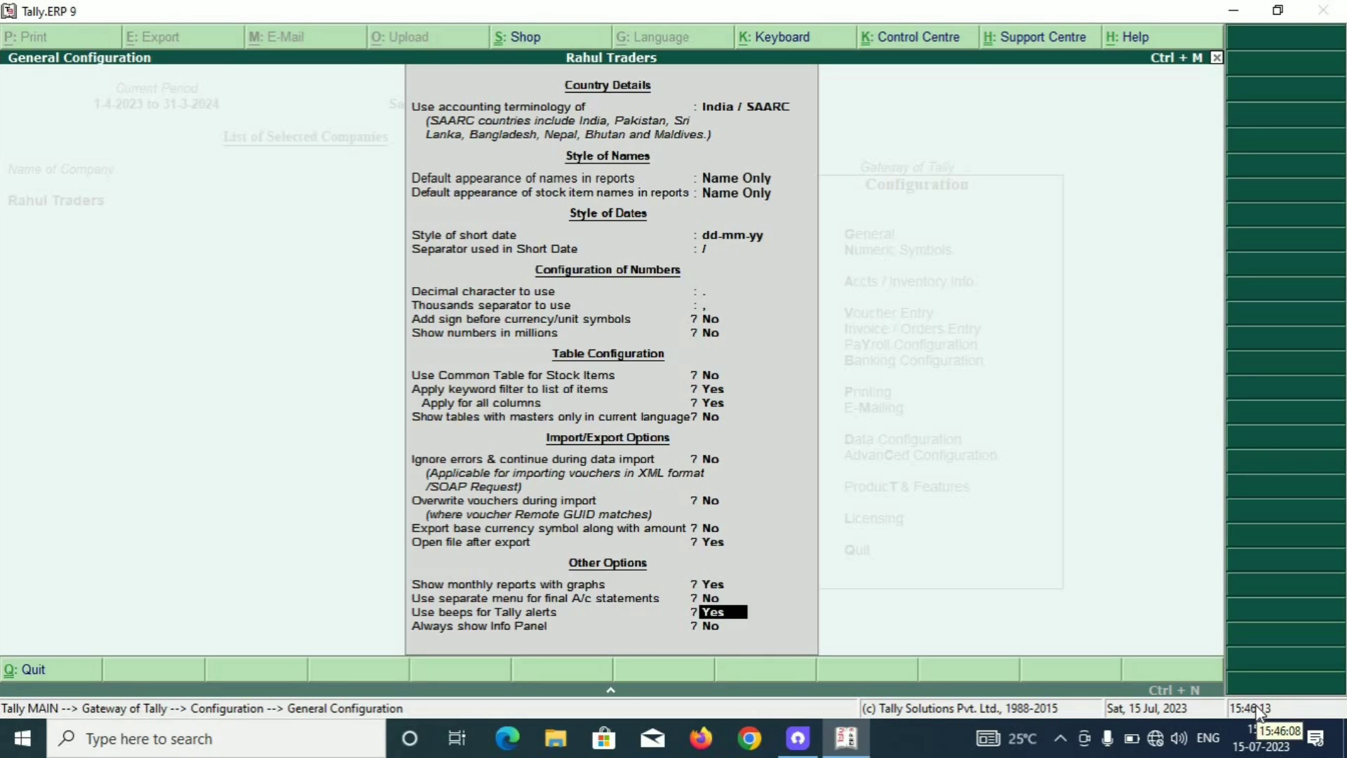
key(Down)
key(Return)
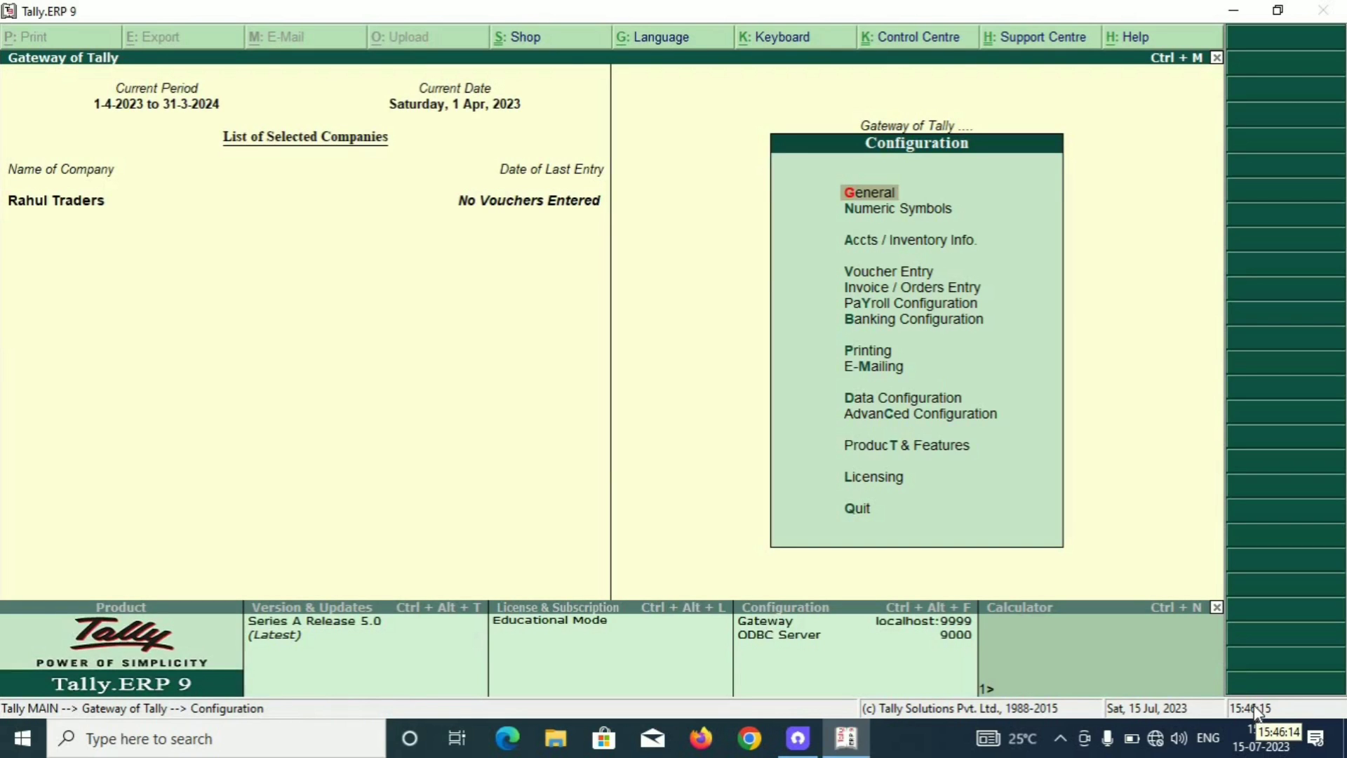
key(Escape)
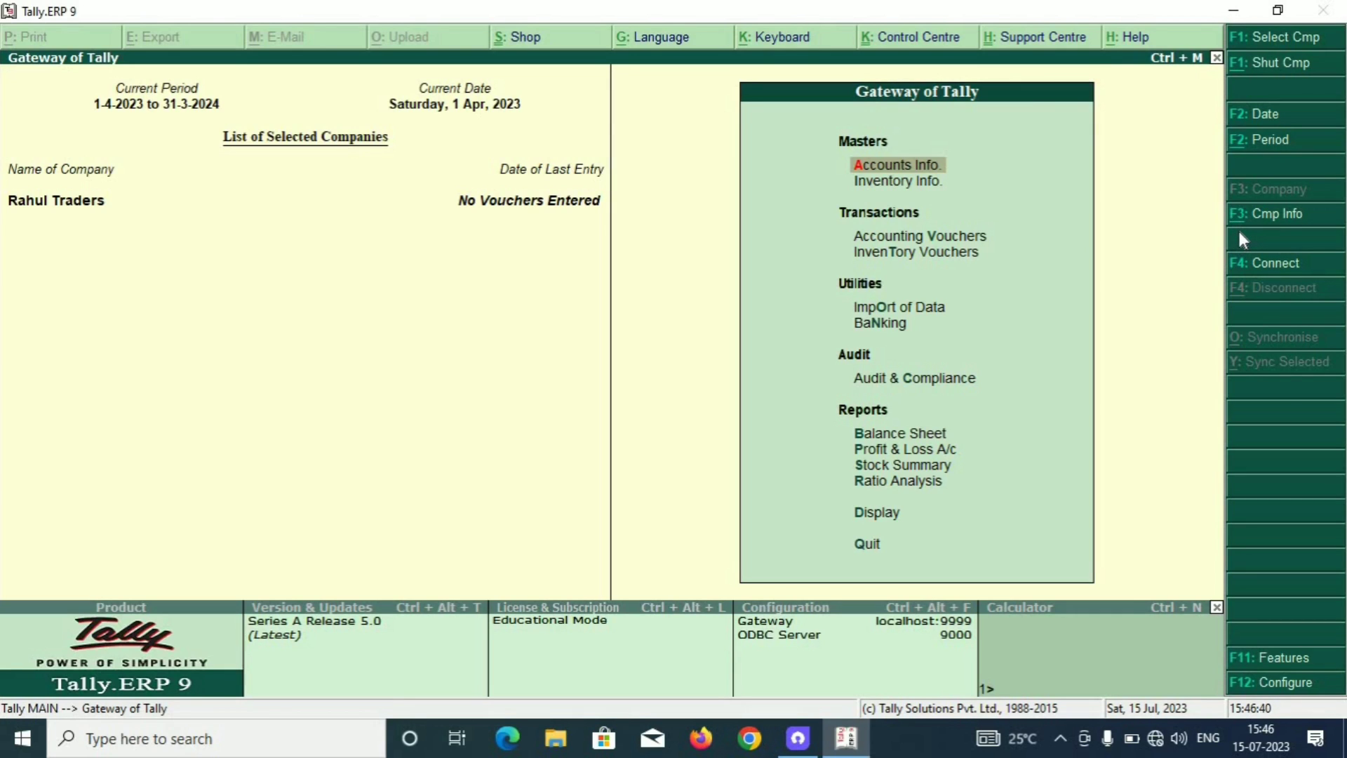
Open Rahul Traders for alteration from the Alt+F3 company menu.
key(alt+F3)
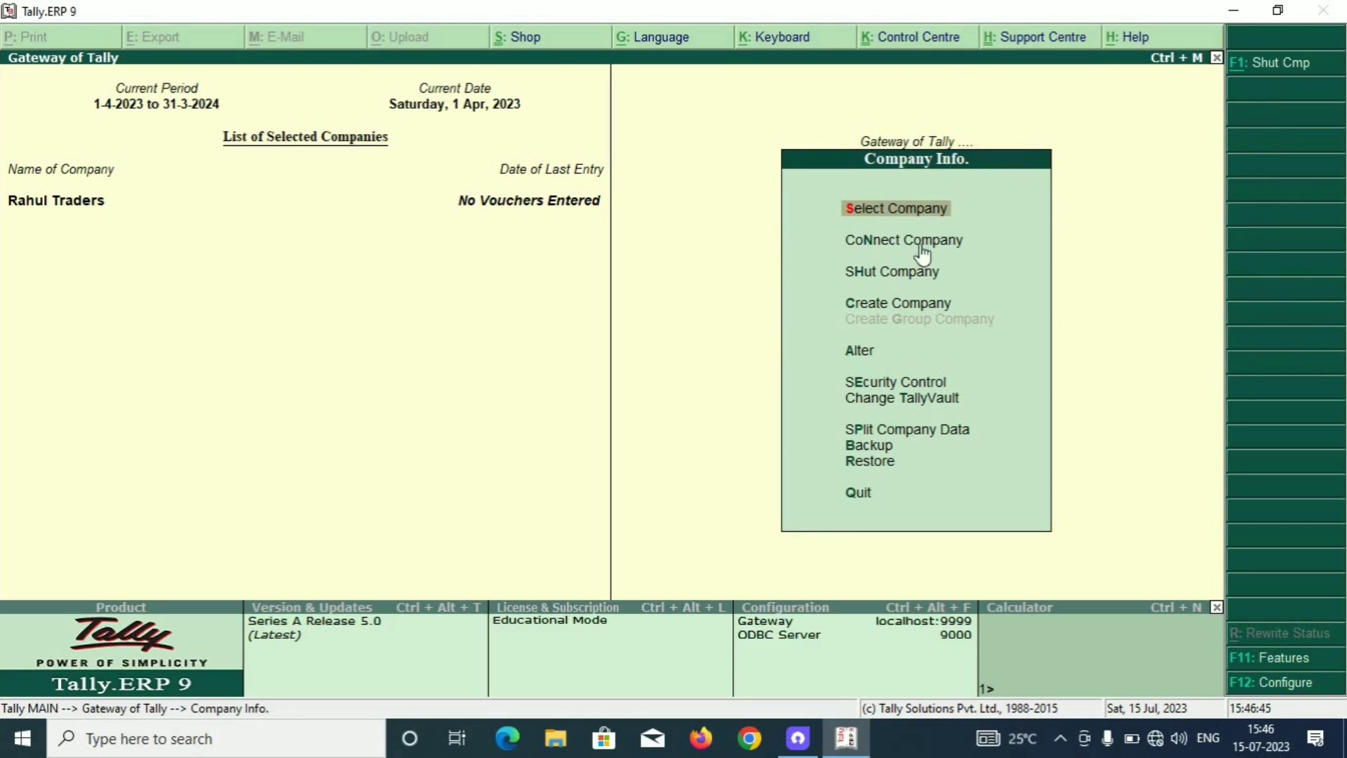
click(862, 357)
click(860, 351)
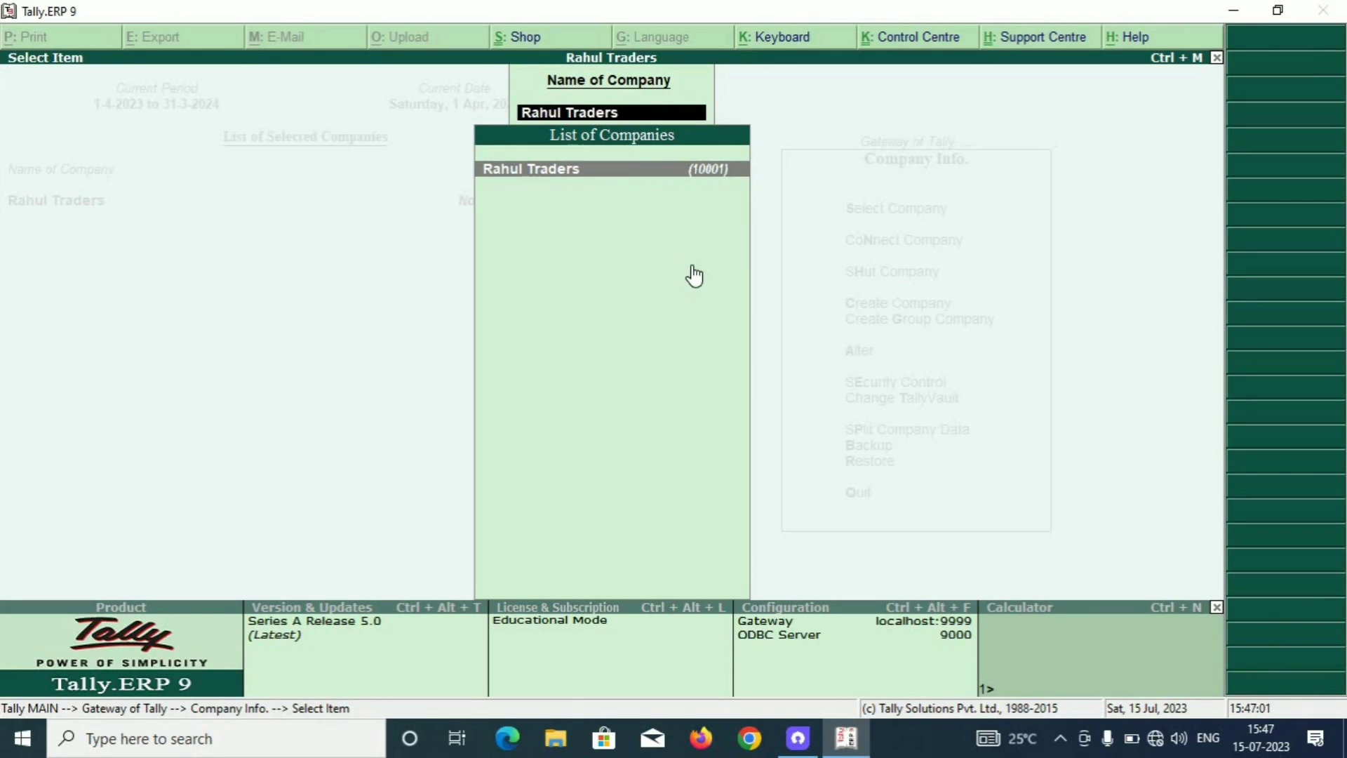
key(Return)
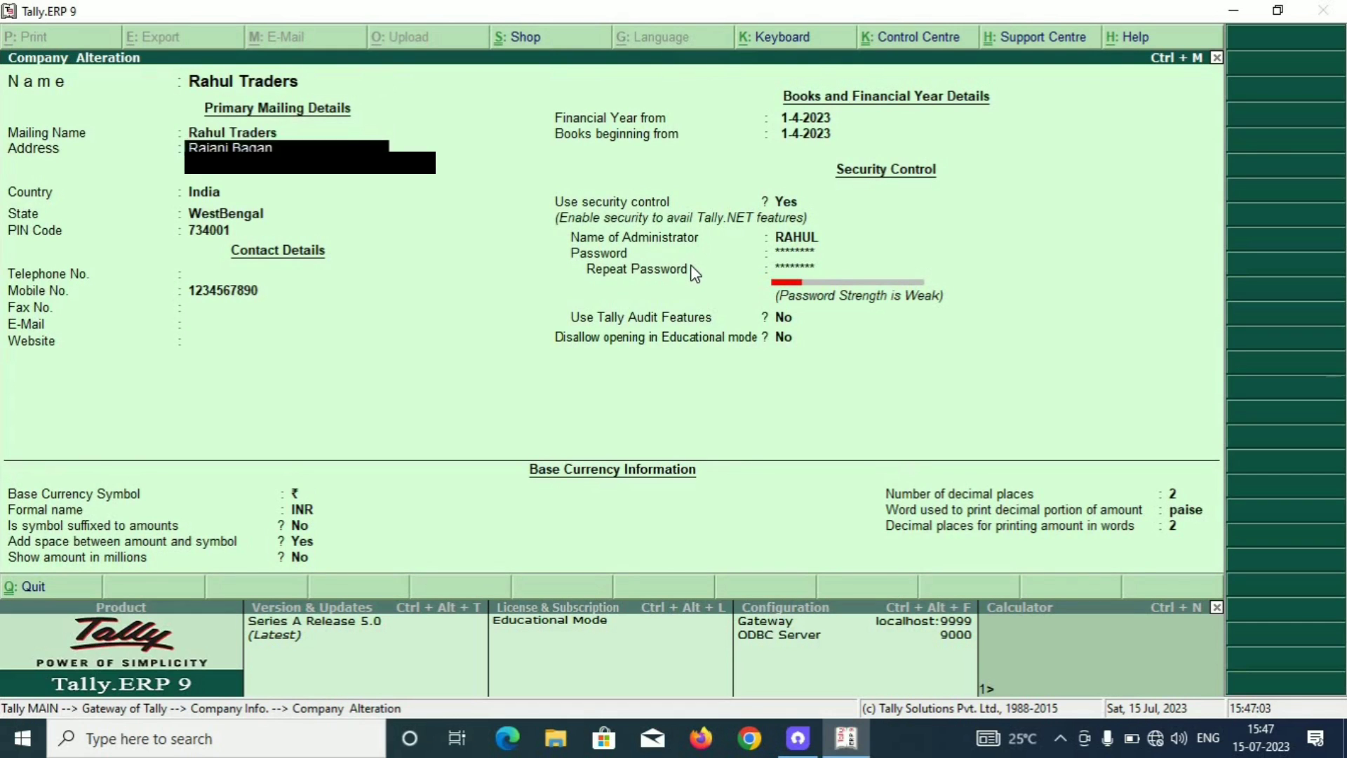
Enter the company e-mail address and accept the alteration.
key(Return)
key(Return)
key(Return)
key(Return)
key(Return)
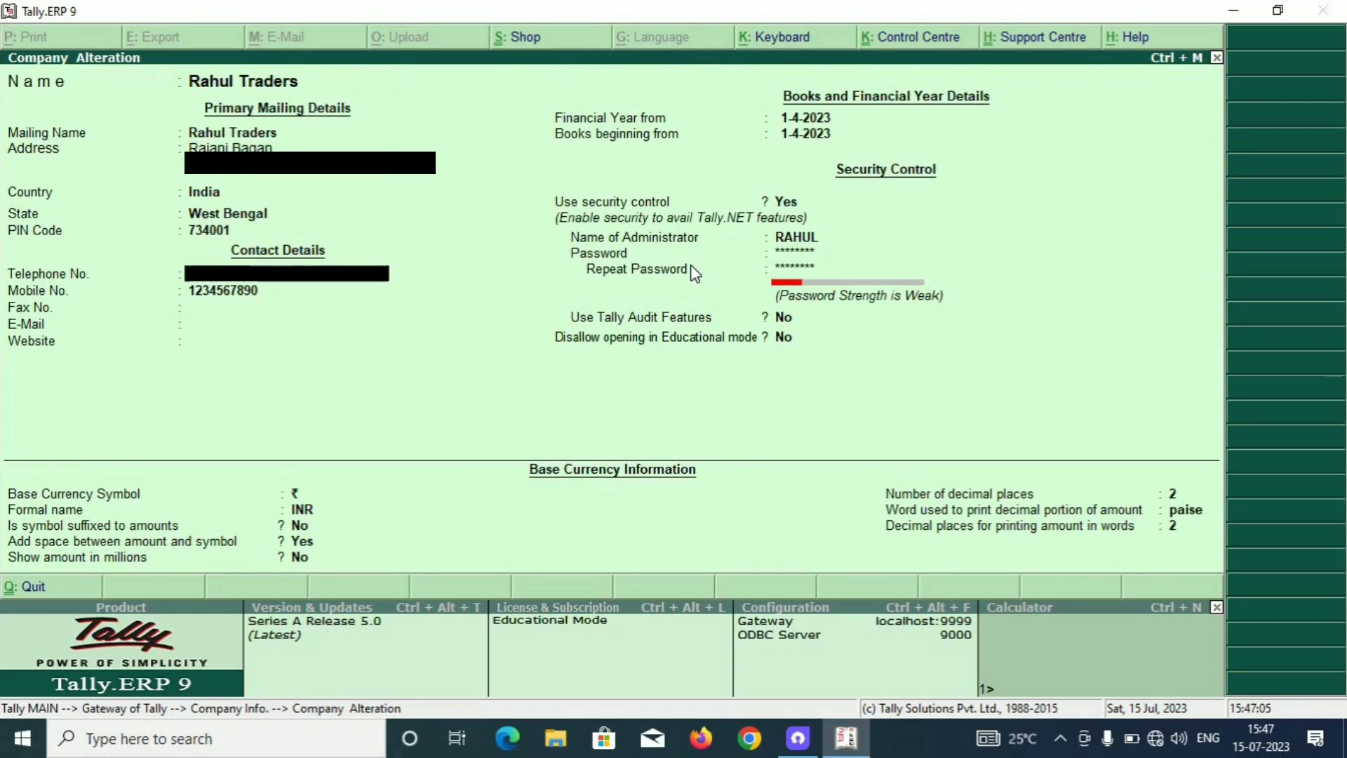
key(Return)
key(Return)
key(Return)
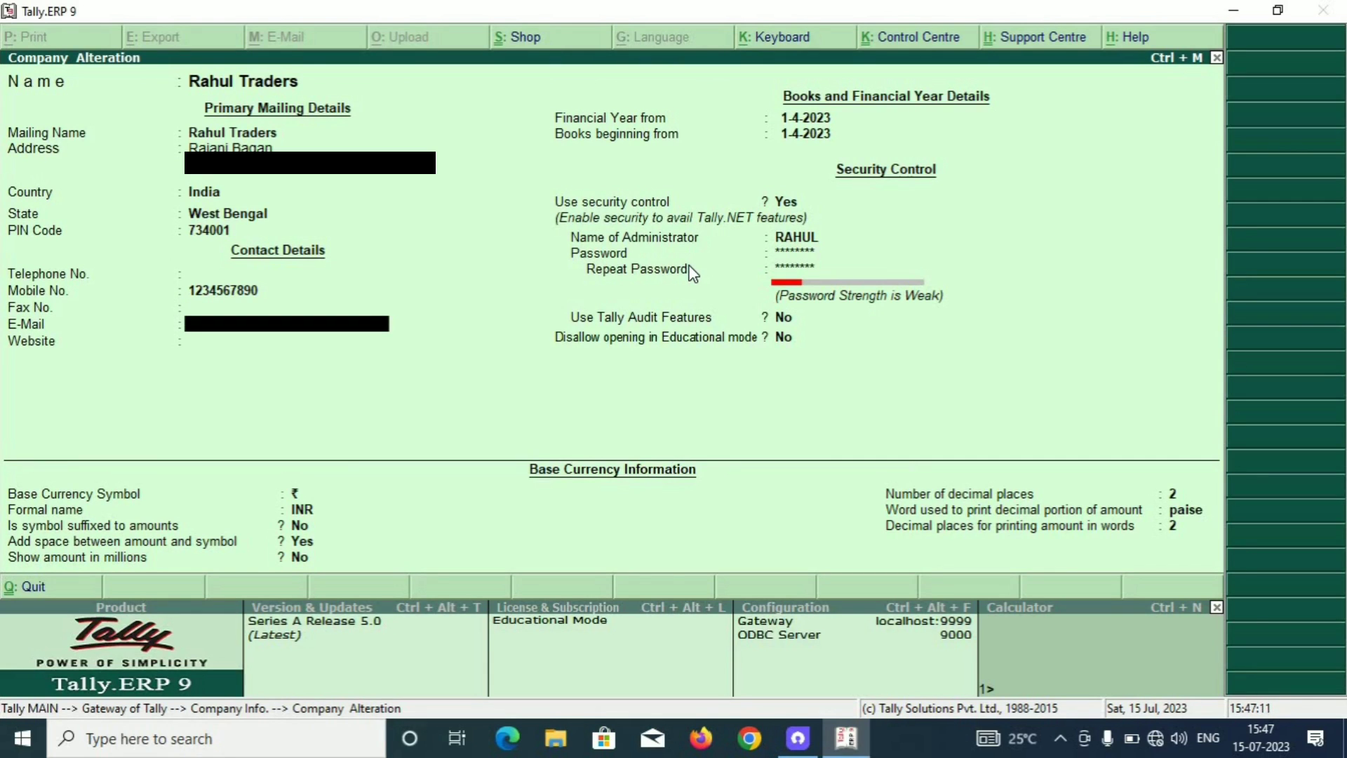
text(abc@gmail.com)
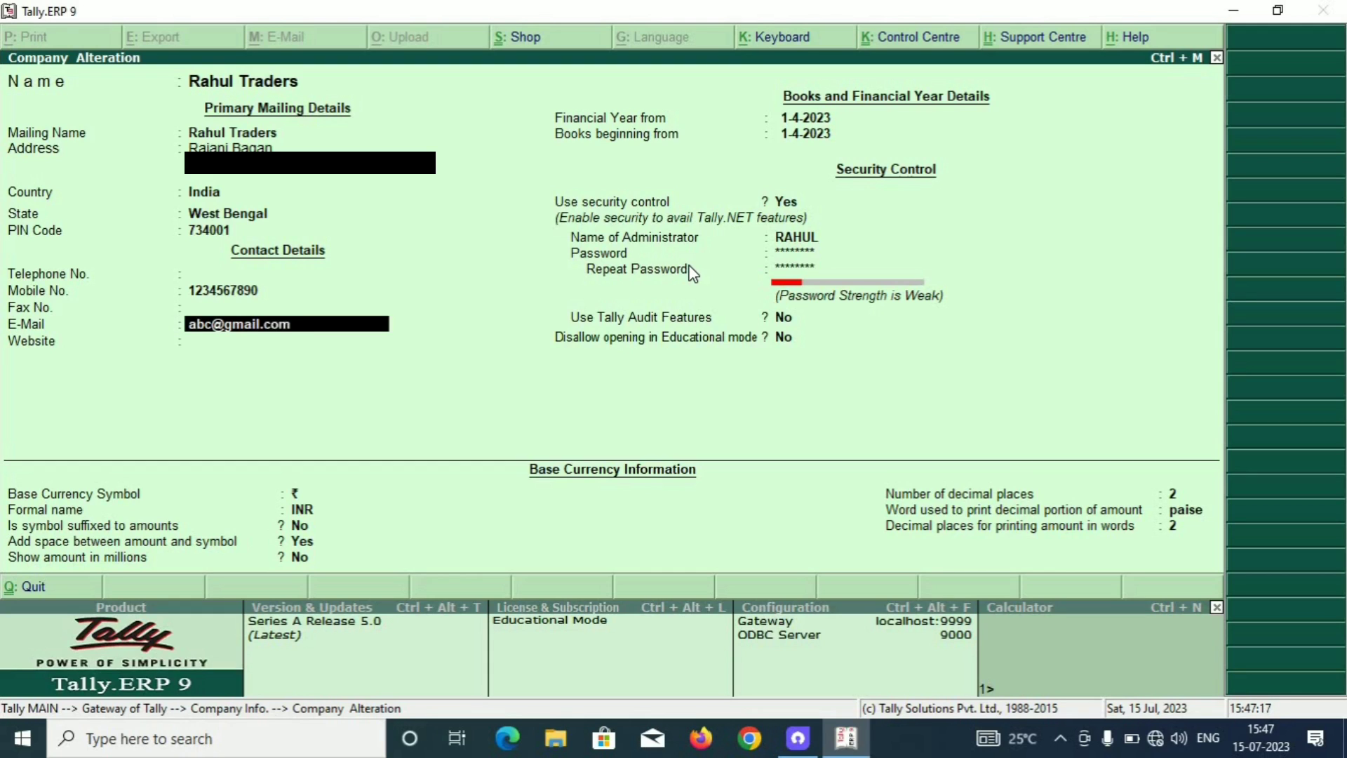
key(Return)
key(Return)
key(Return)
key(Return)
key(Return)
key(Return)
key(Return)
key(Return)
key(Return)
key(Return)
key(Return)
key(Return)
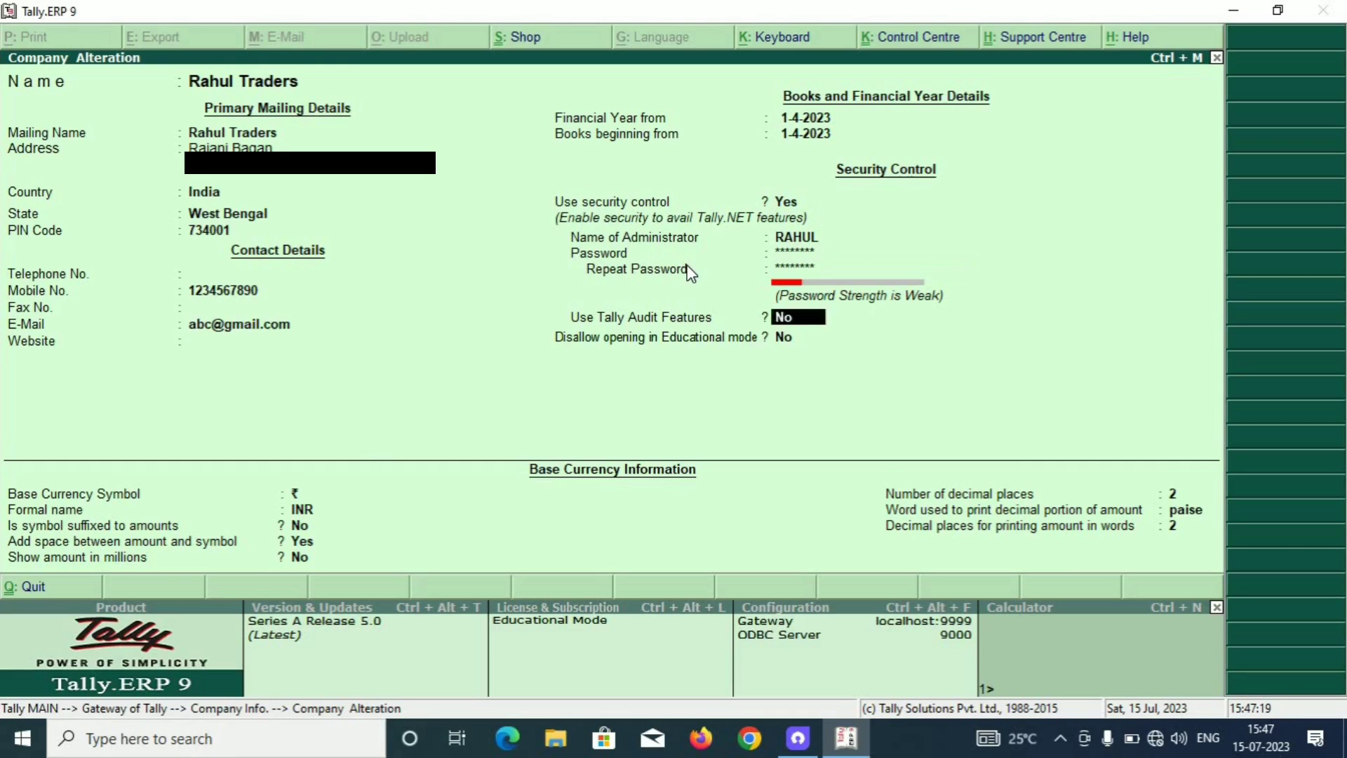
key(Return)
key(Return)
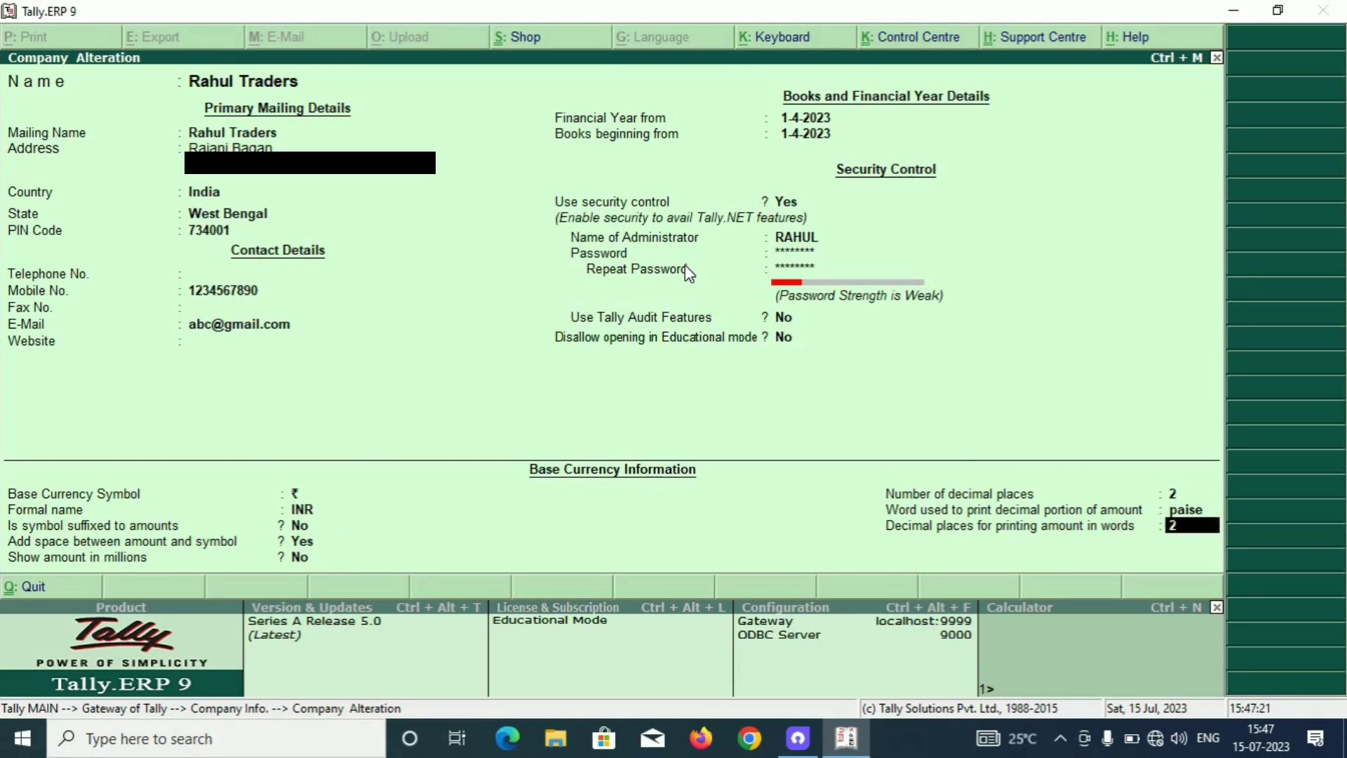
key(Return)
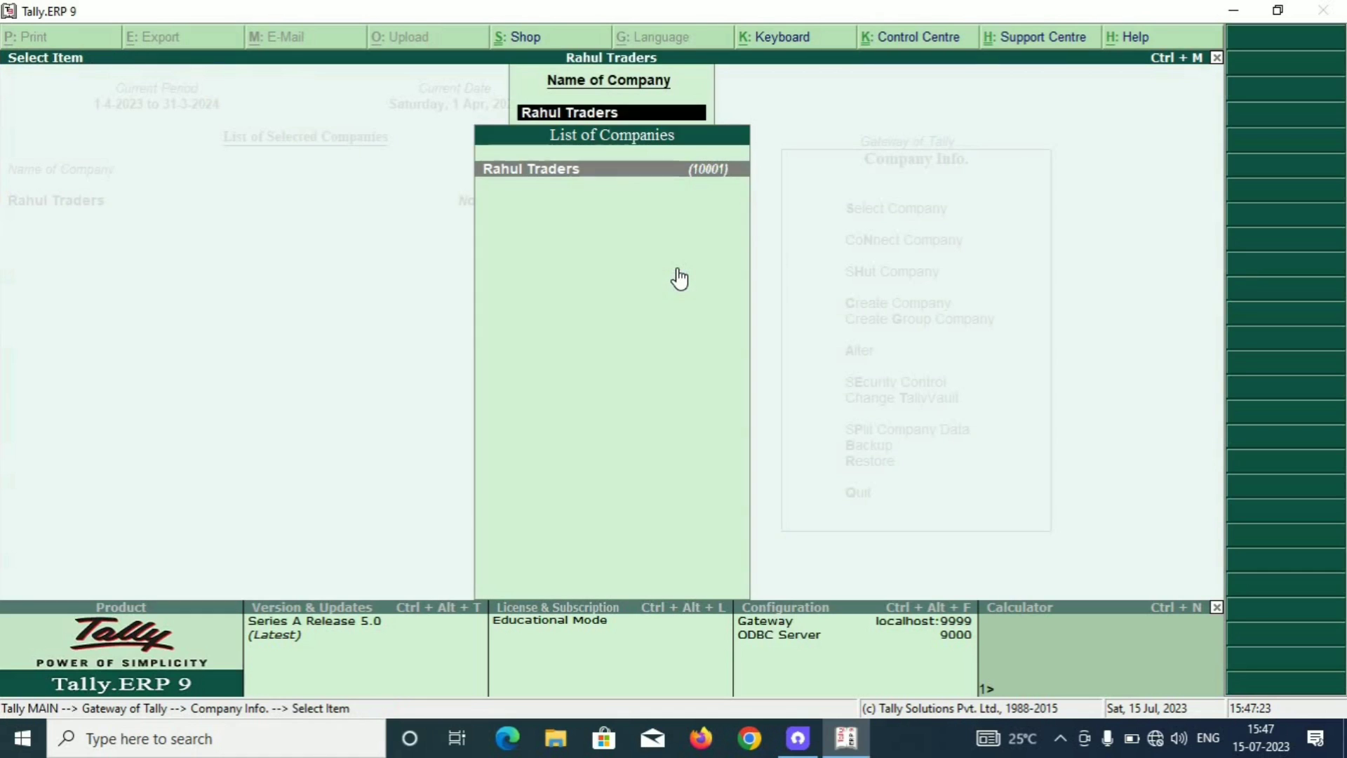
key(Escape)
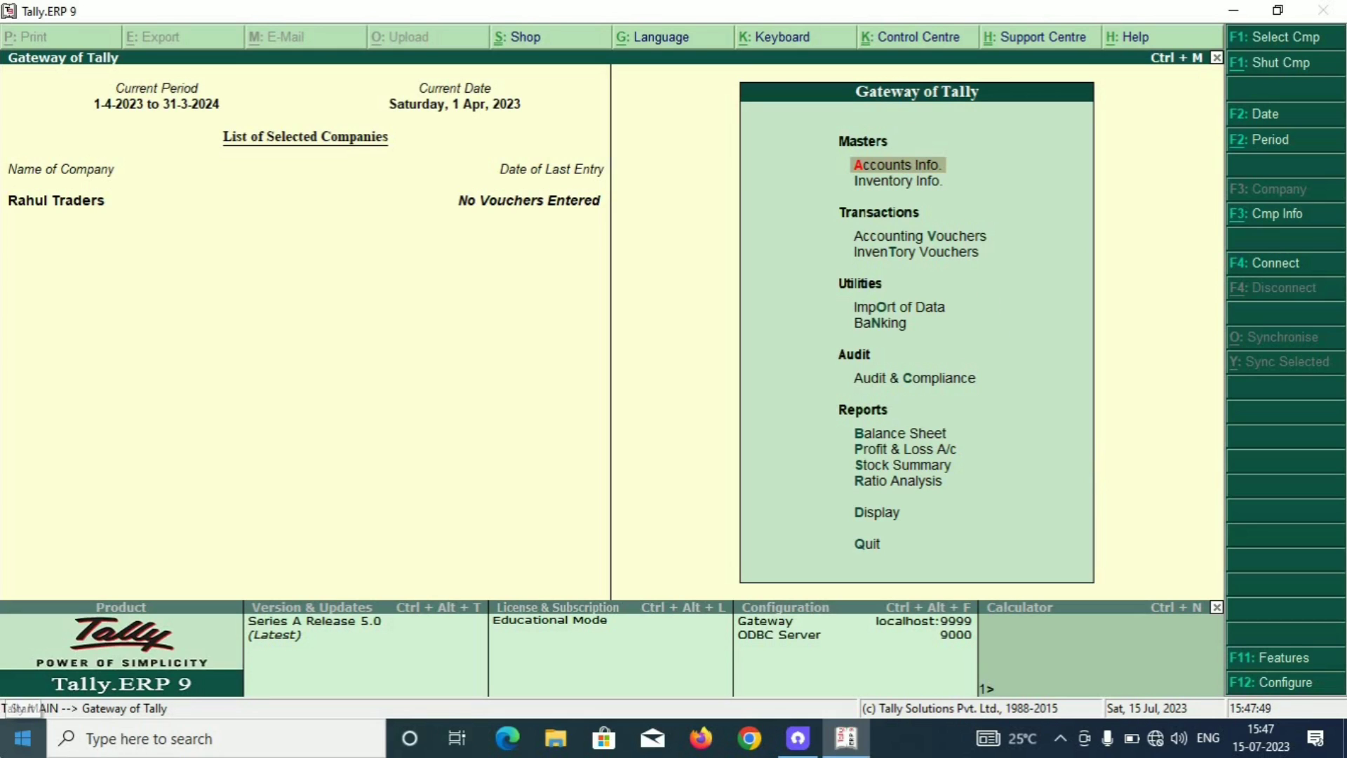
Go to Accounts Info. > Ledgers and choose Single Ledger Create.
key(Return)
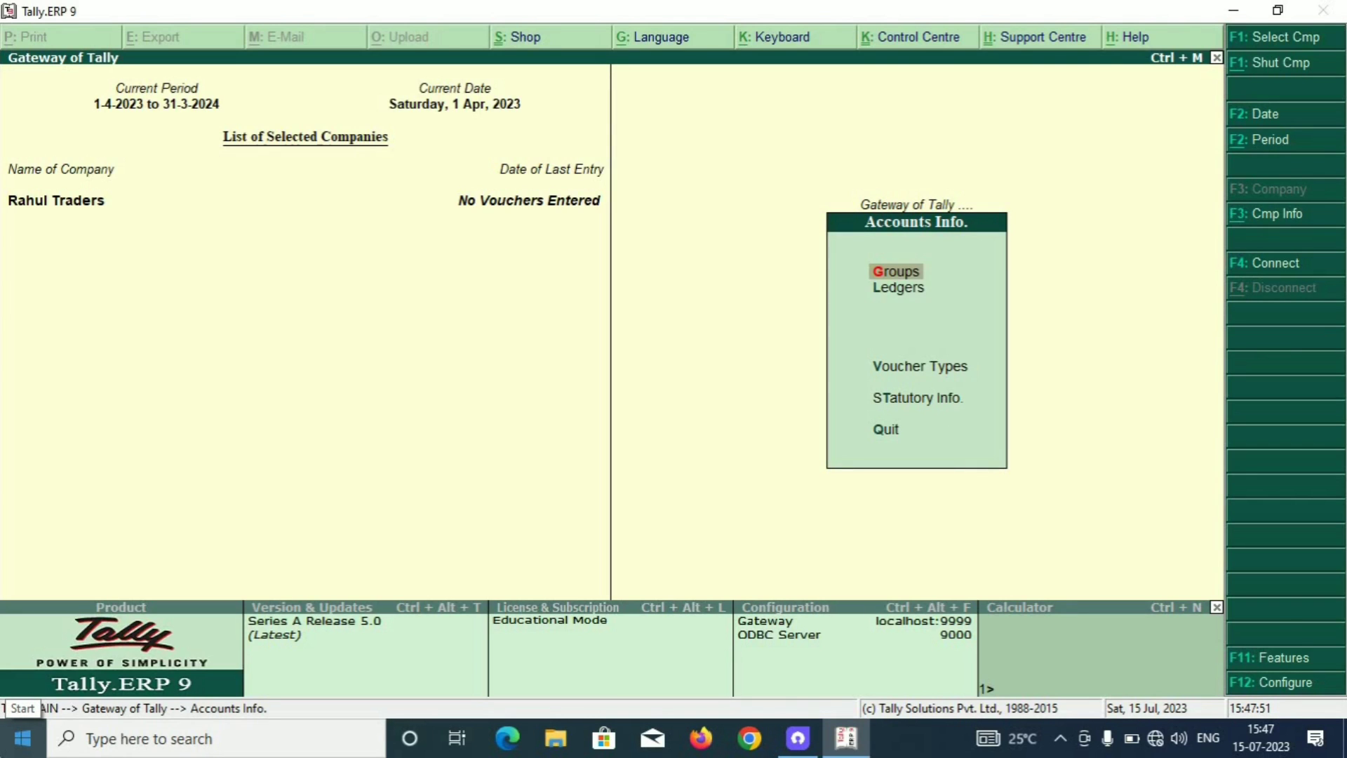
key(Down)
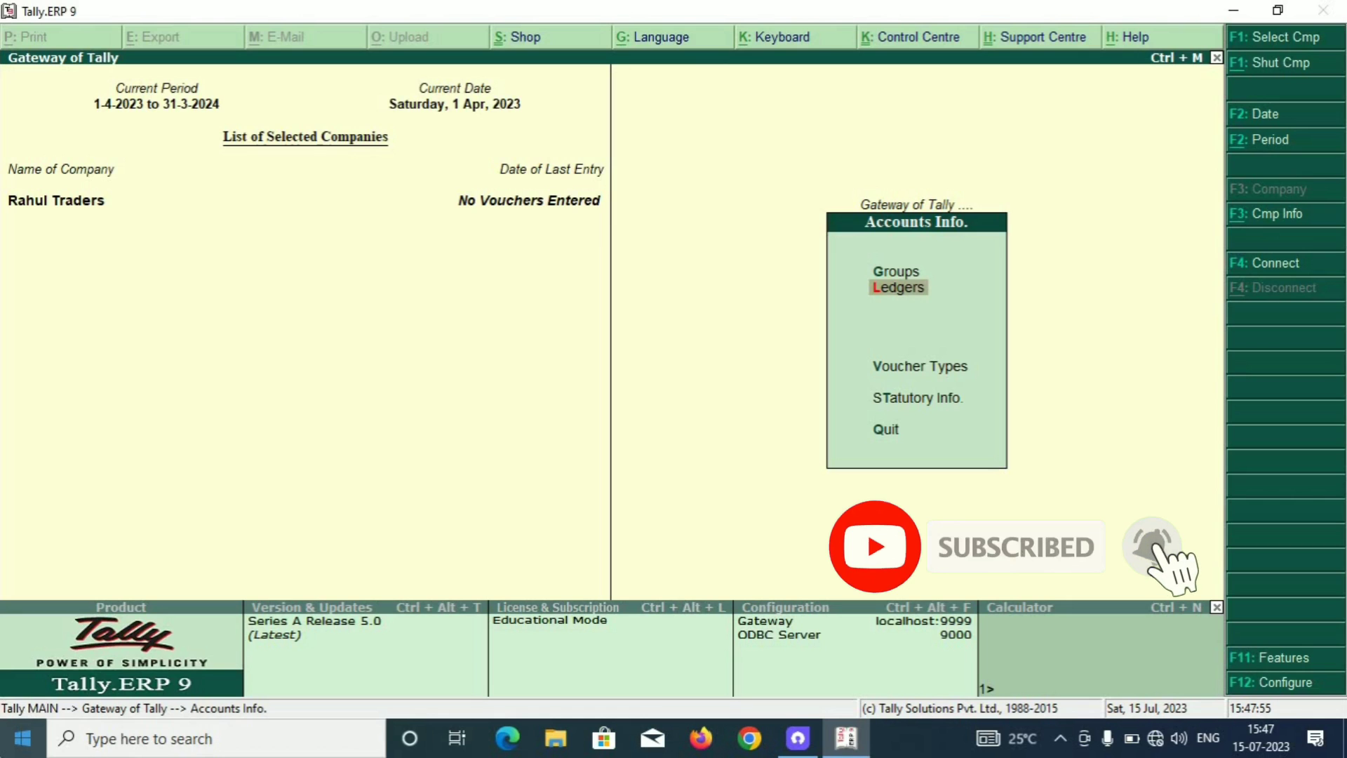
key(Return)
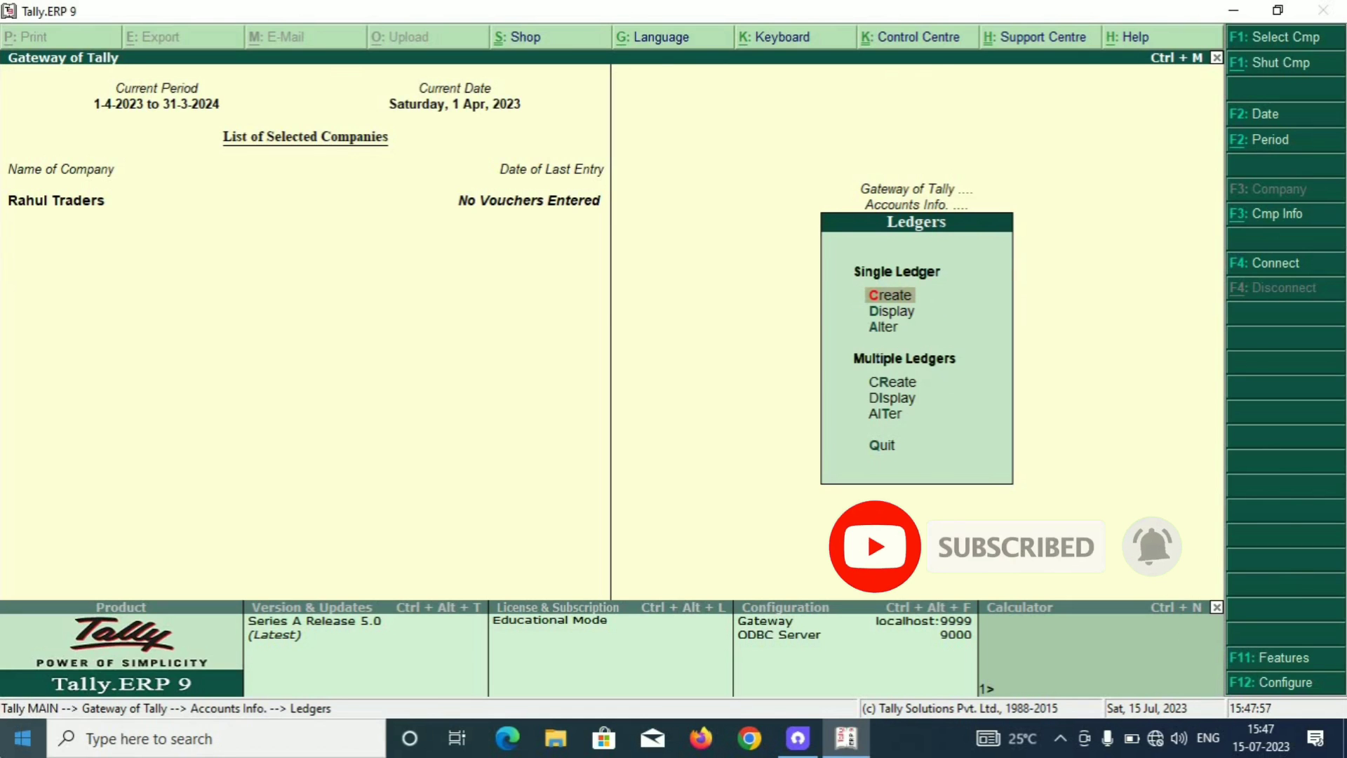
key(Return)
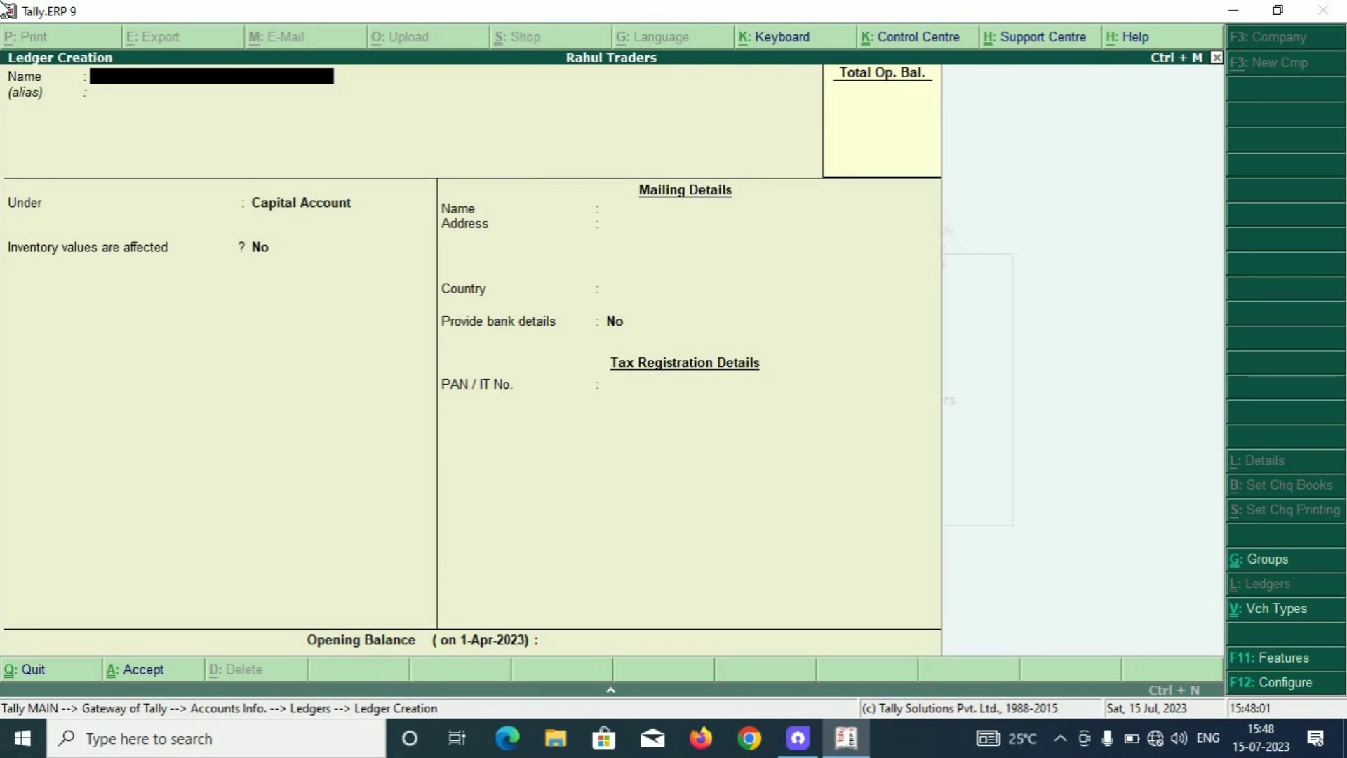
Create the ledger 'Purchases A/c' under Purchase Accounts.
text(Purchases)
key(Return)
key(BackSpace)
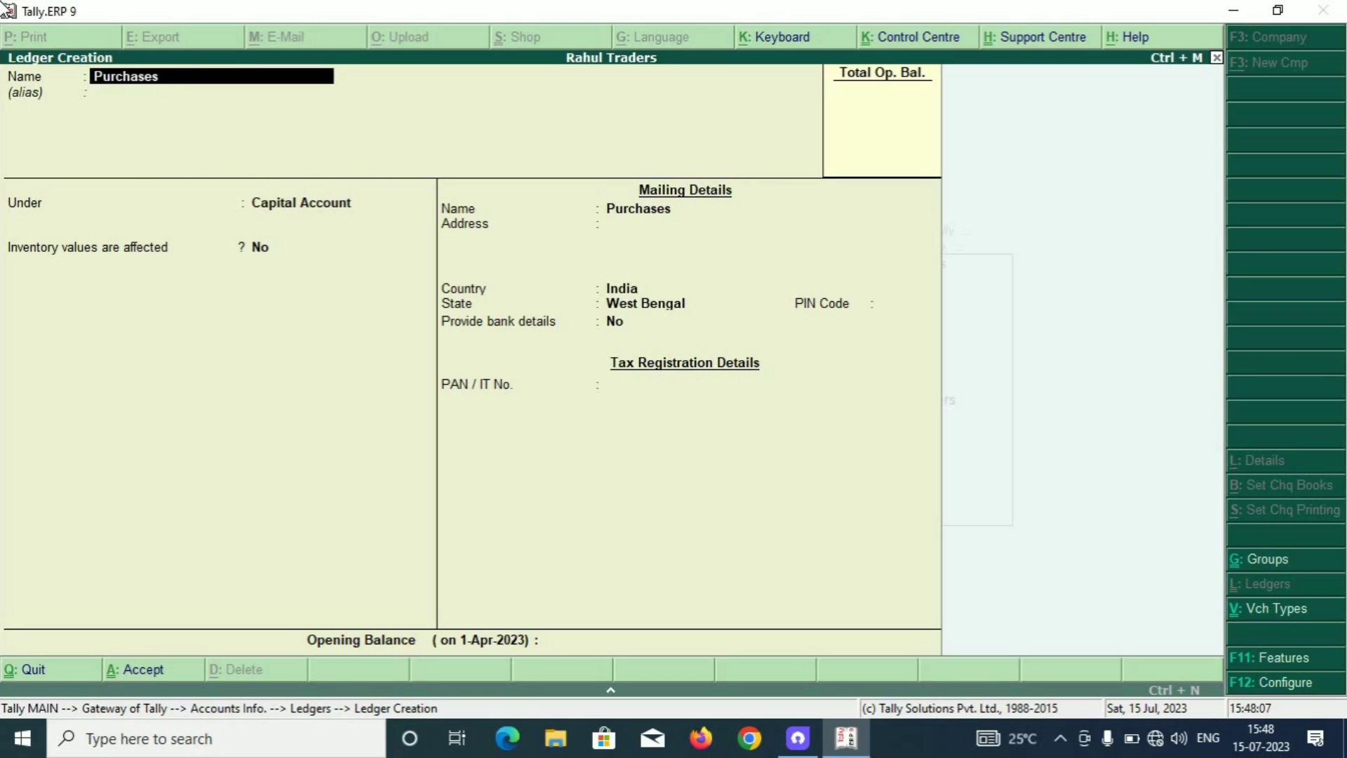
text(a/c)
key(Return)
key(Return)
text(Purchas)
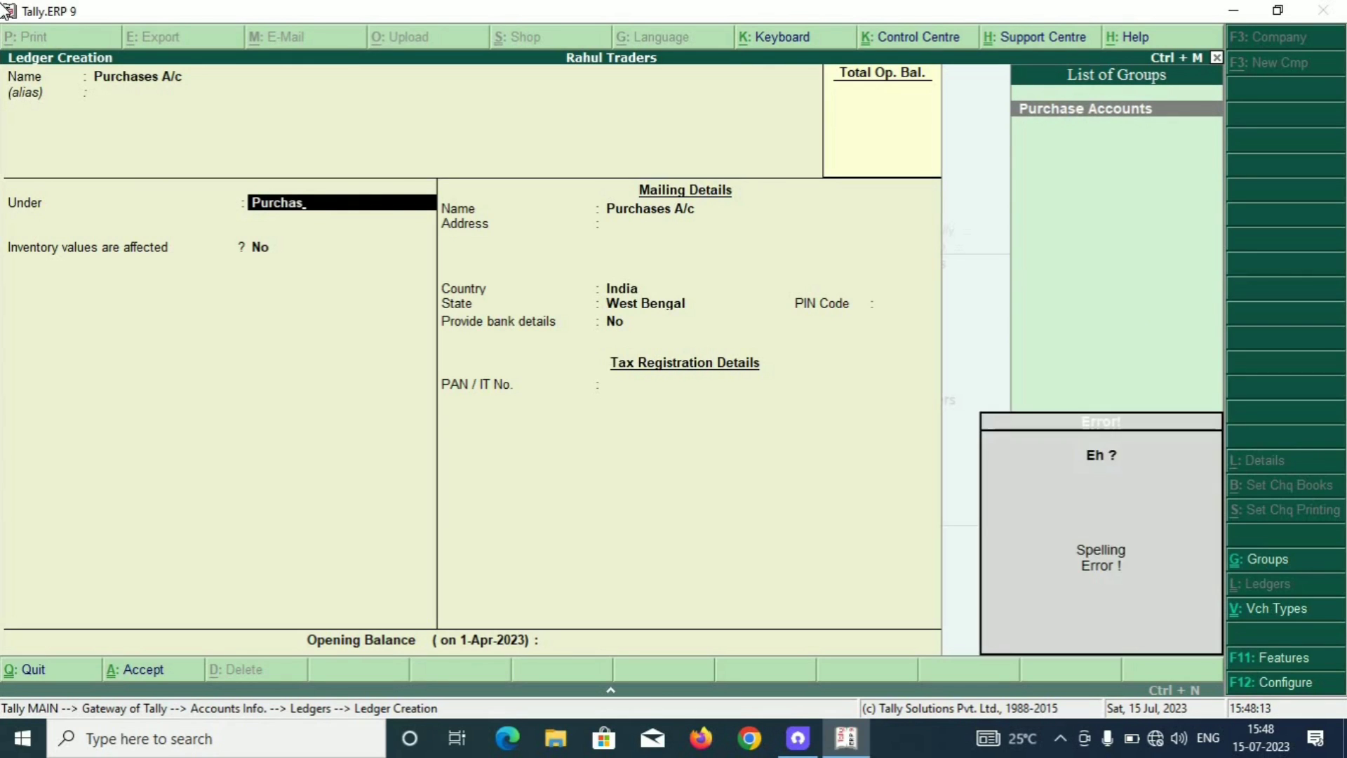
key(Return)
key(Return)
key(Return)
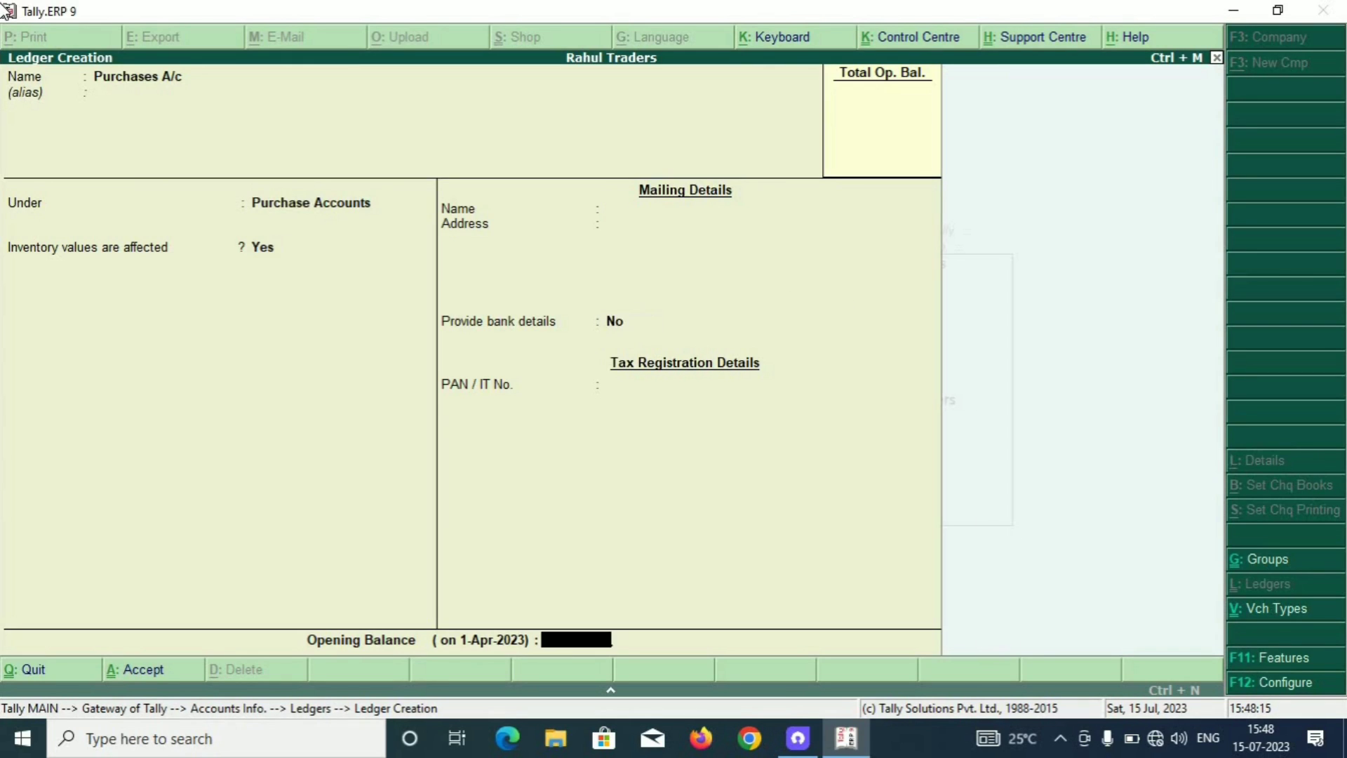
key(Return)
key(Return)
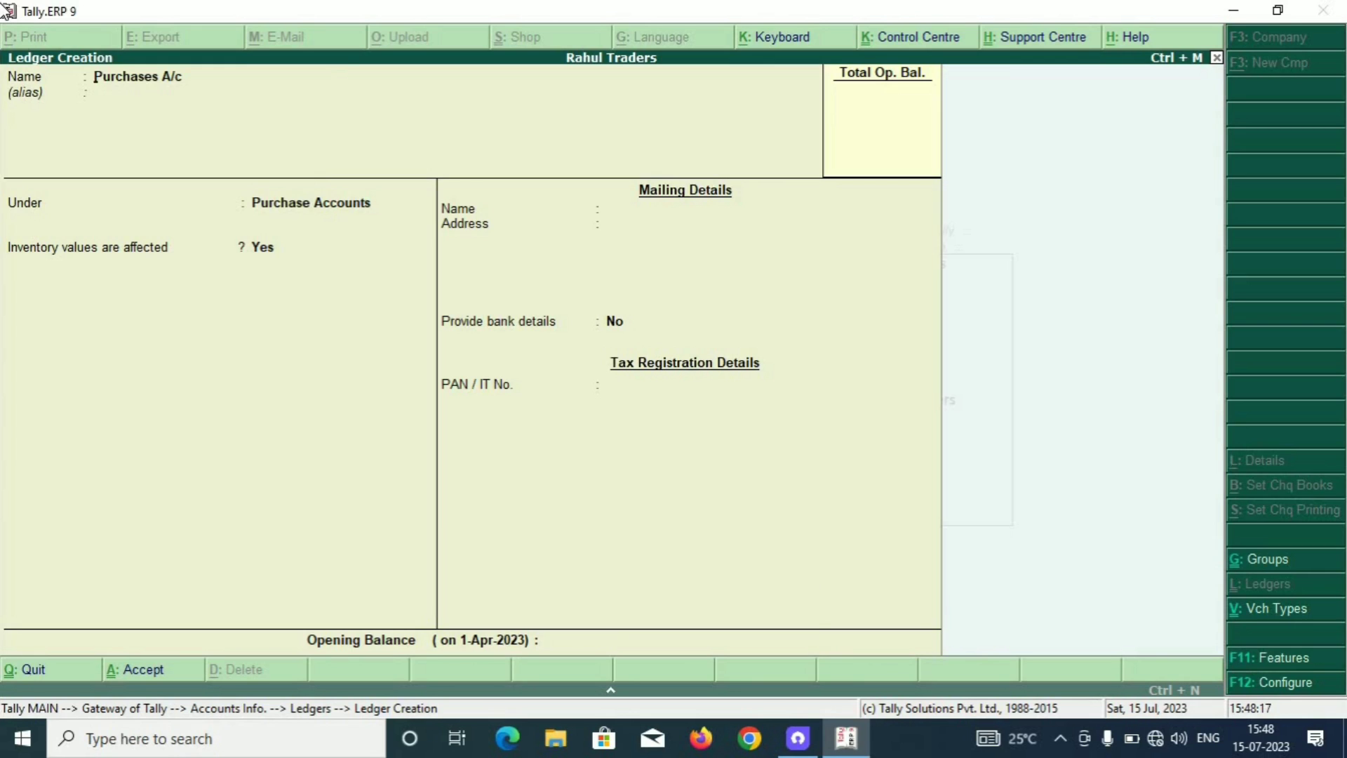
Create the ledger 'Sales A/c' under Sales Accounts and save it.
text(Sale)
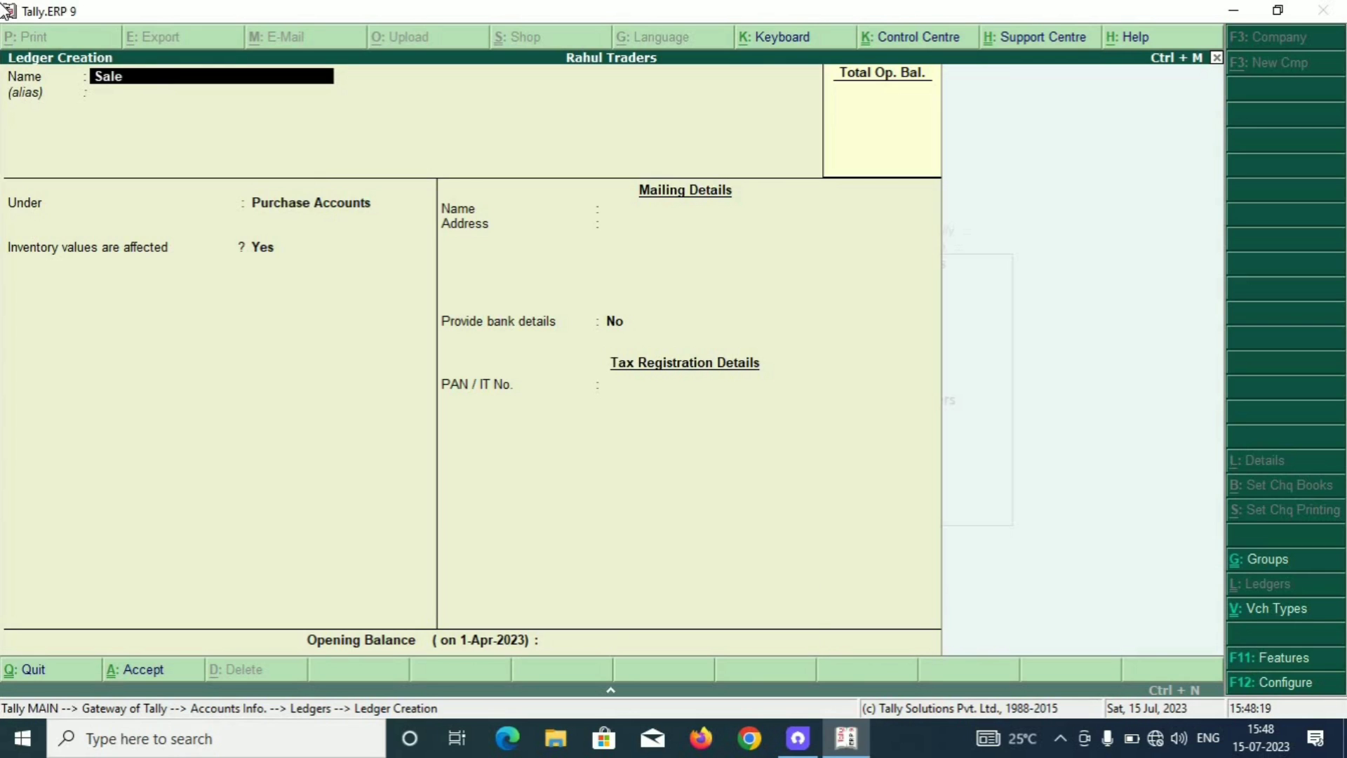
text(s a/c)
key(Return)
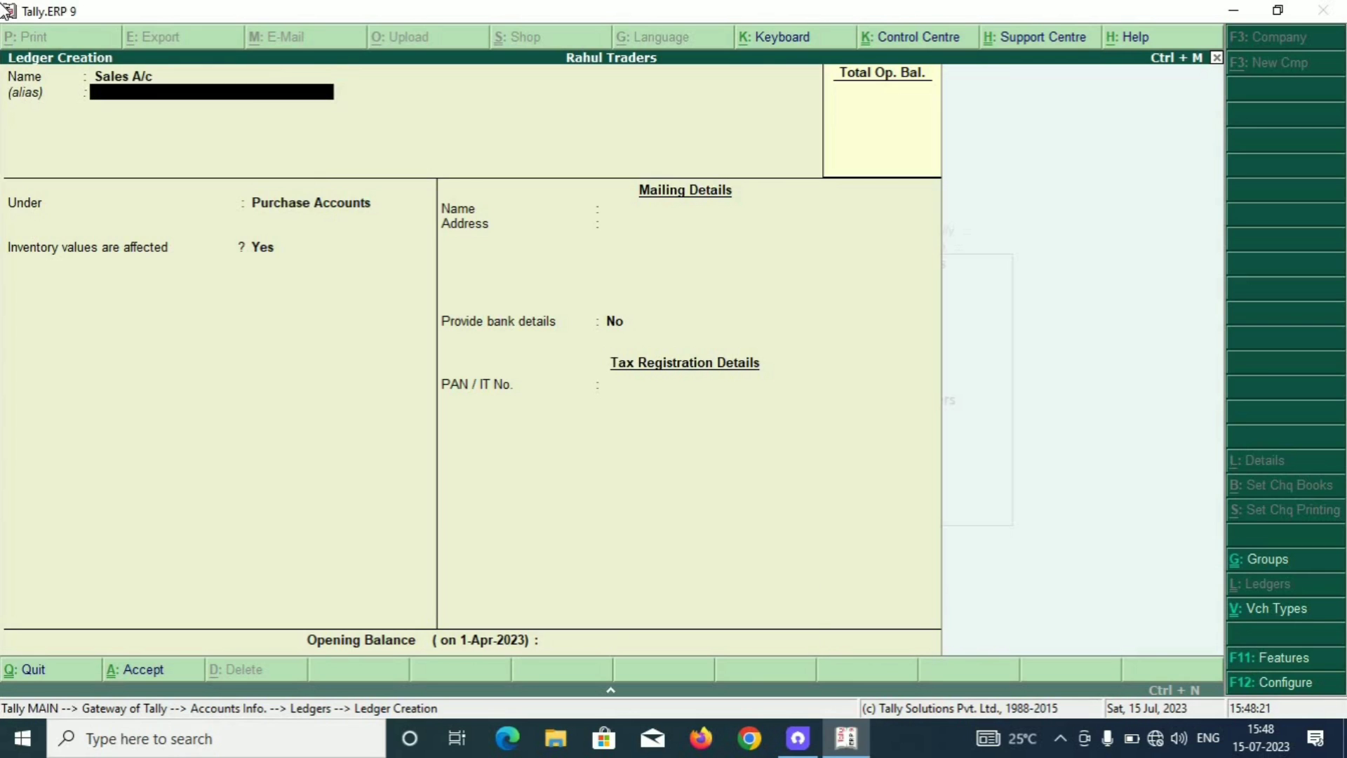
key(Return)
text(Sales)
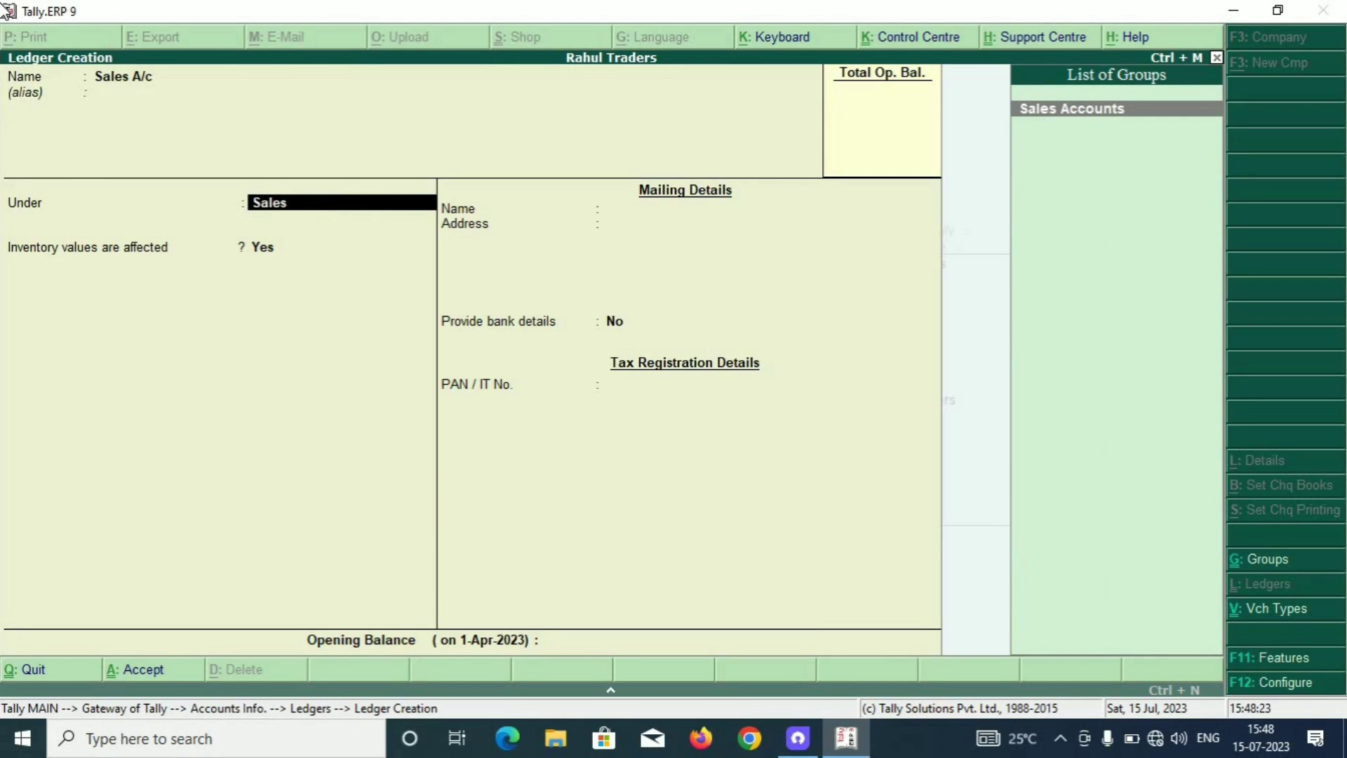
key(Return)
key(Return)
key(Return)
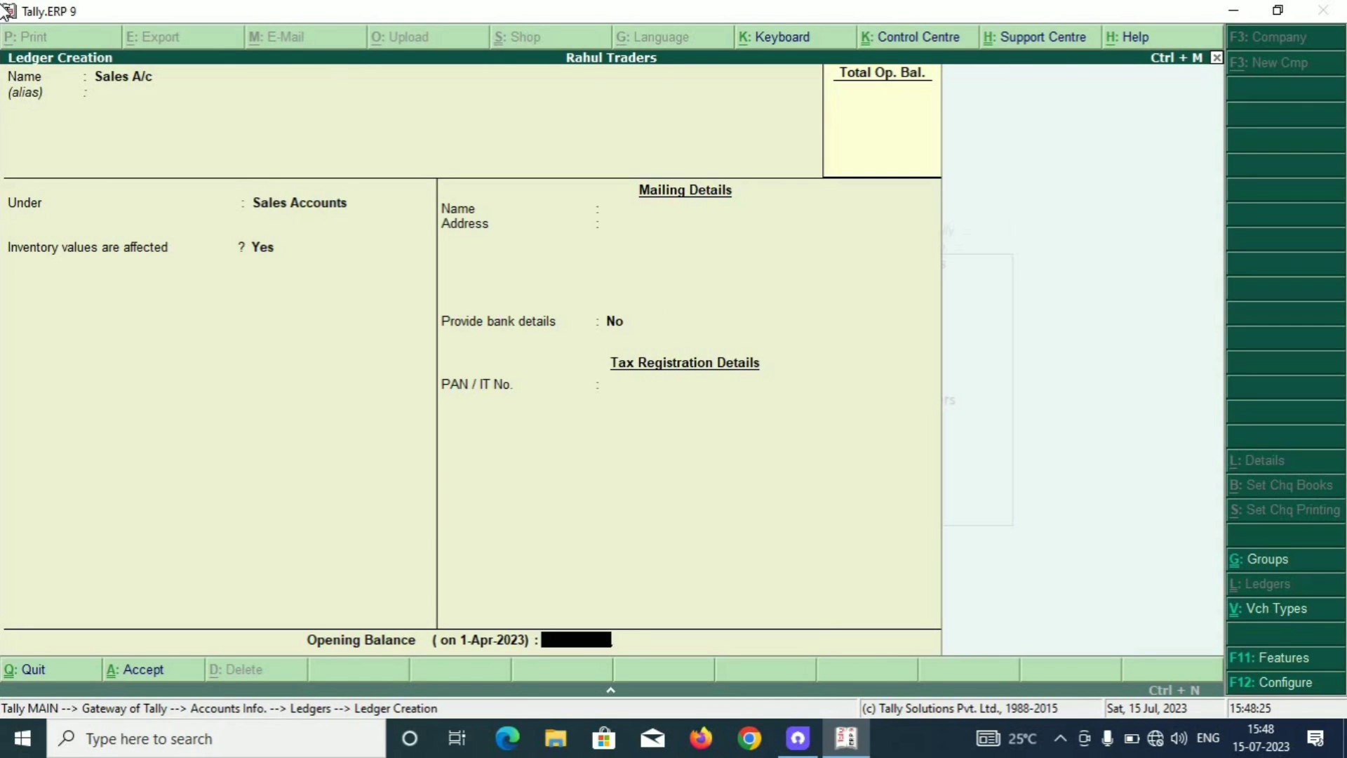
key(Return)
key(Return)
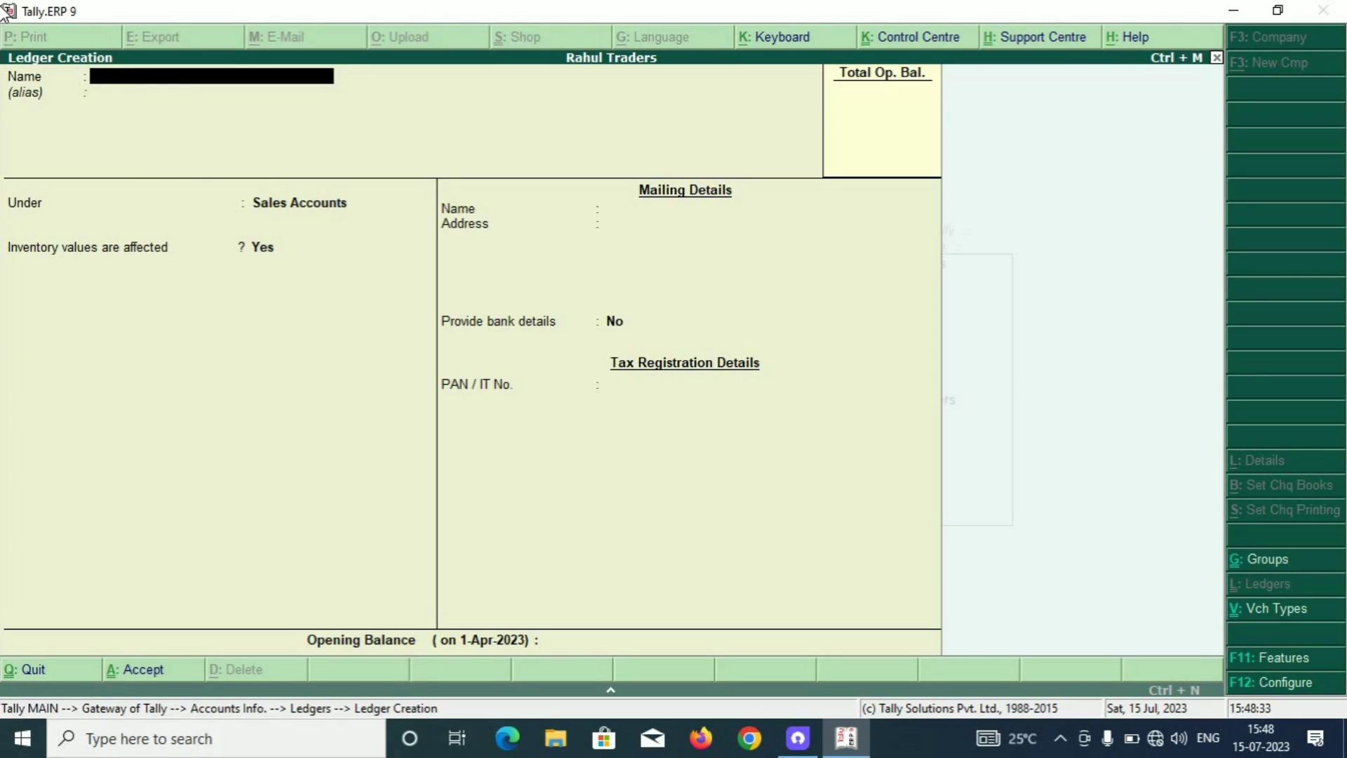
Enter the supplier firm's name as a new ledger, group it under Sundry Creditors and save.
text(Binoy Enterprise)
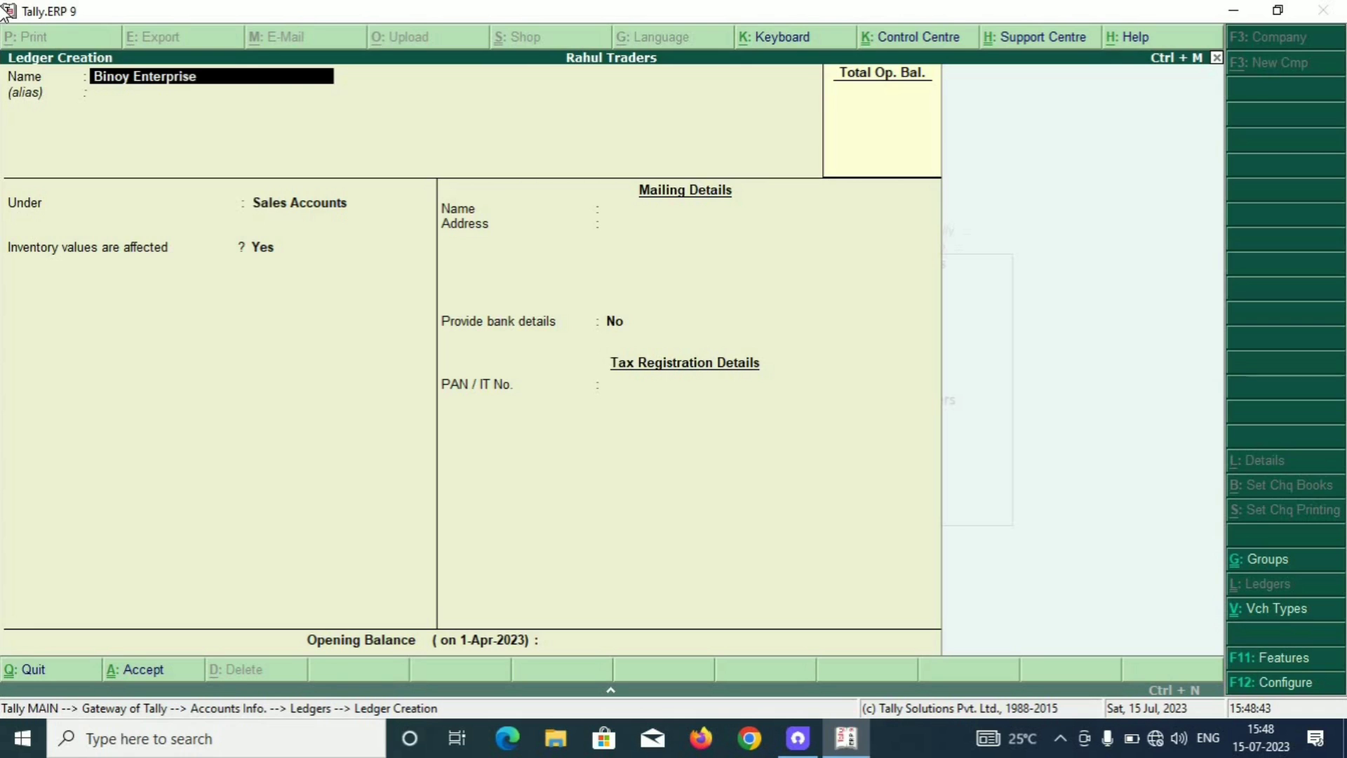
key(Return)
key(Return)
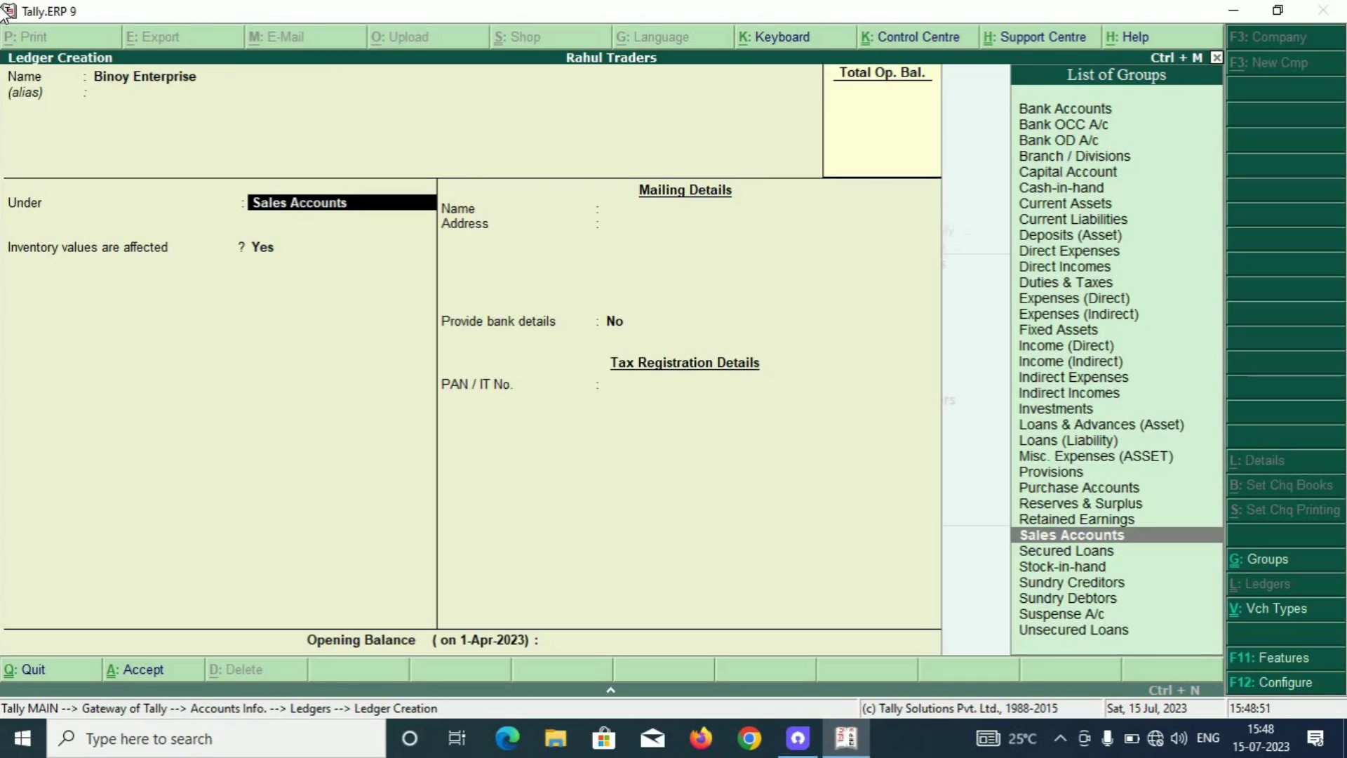
text(Sund)
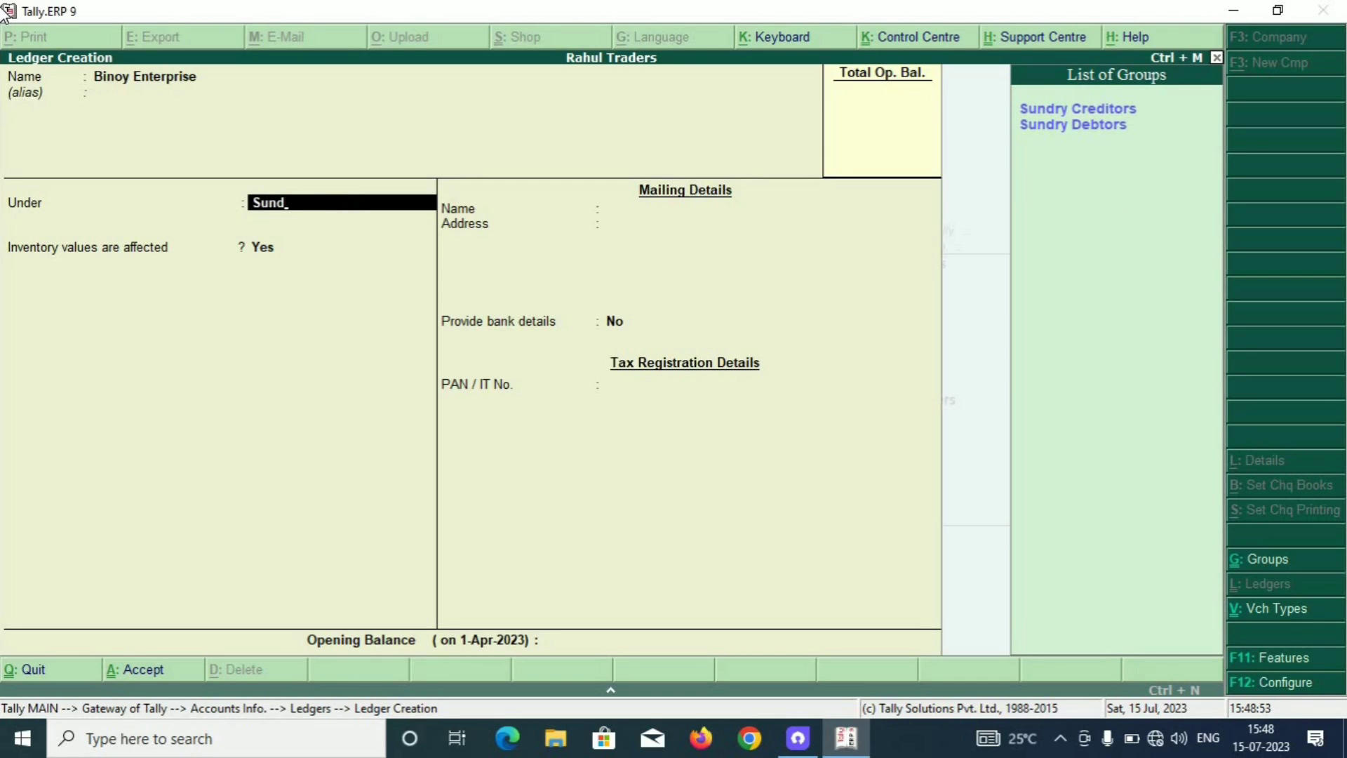
key(Return)
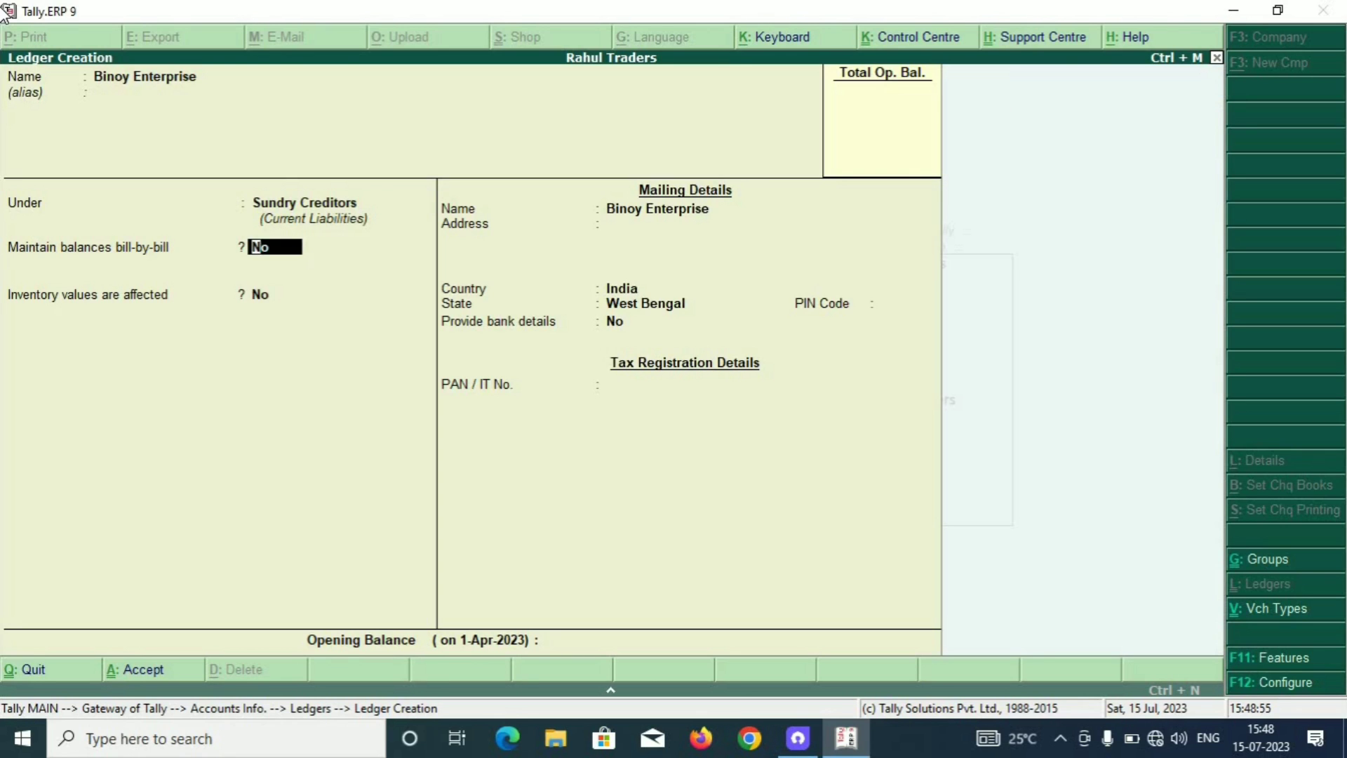
key(Return)
key(Return)
key(Return)
key(Return)
key(Return)
key(Return)
key(Return)
key(Return)
key(Return)
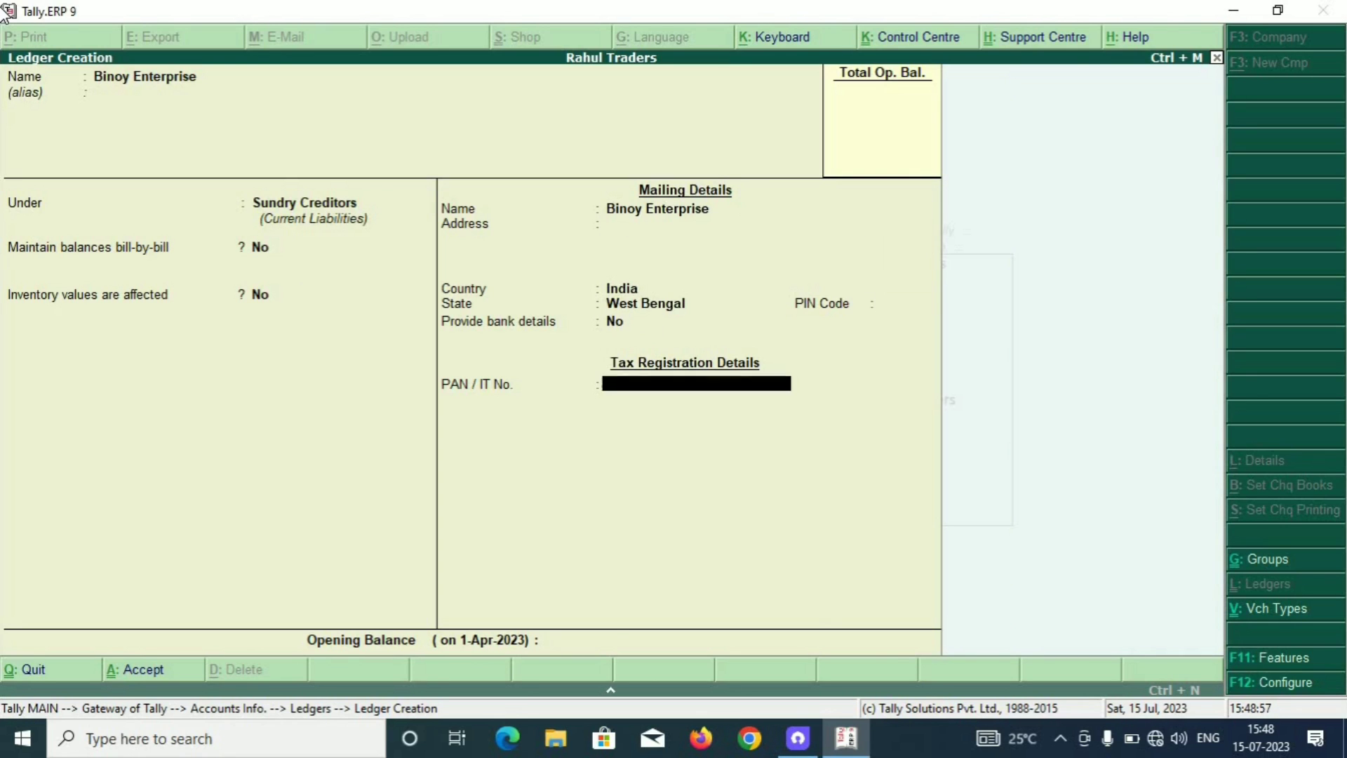
key(Return)
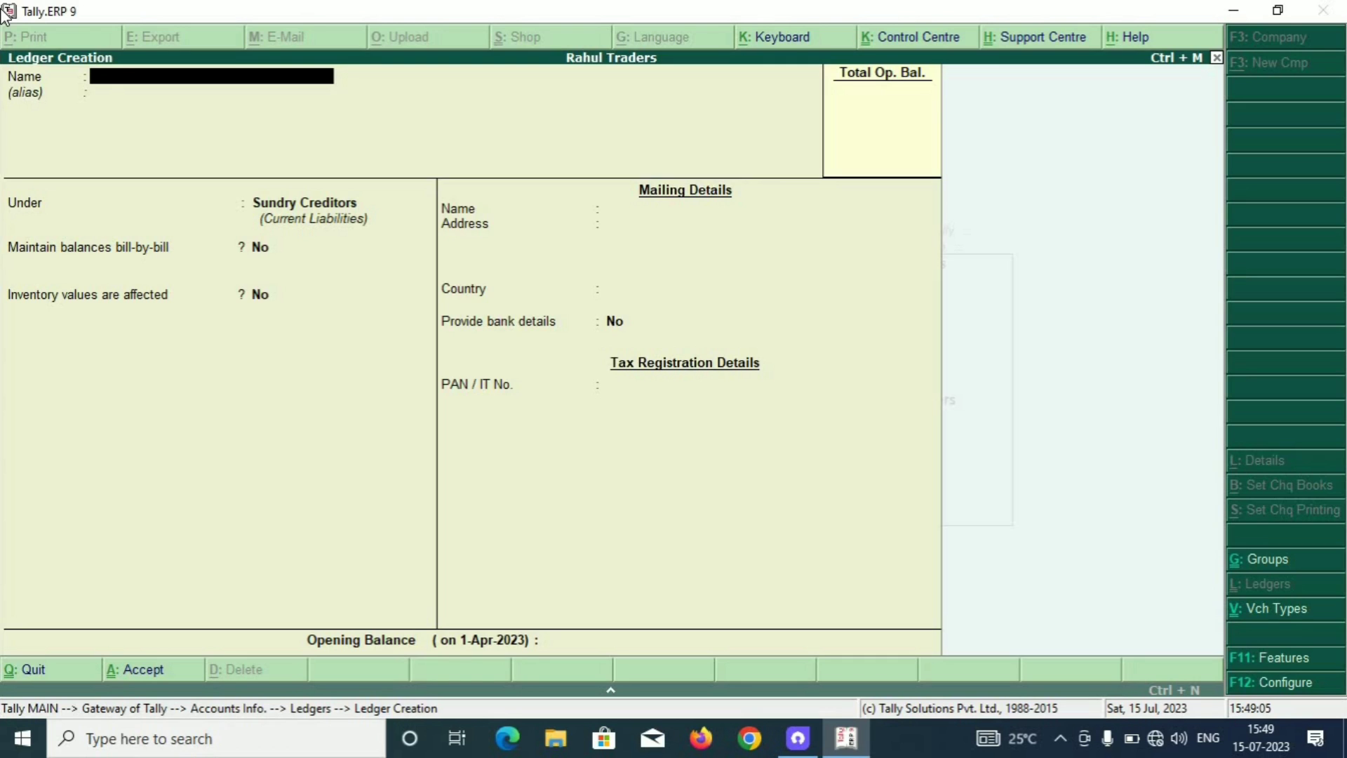
Enter the customer agency's name as a new ledger and place it under Sundry Debtors.
text(Tanmay Agency)
key(Return)
key(Return)
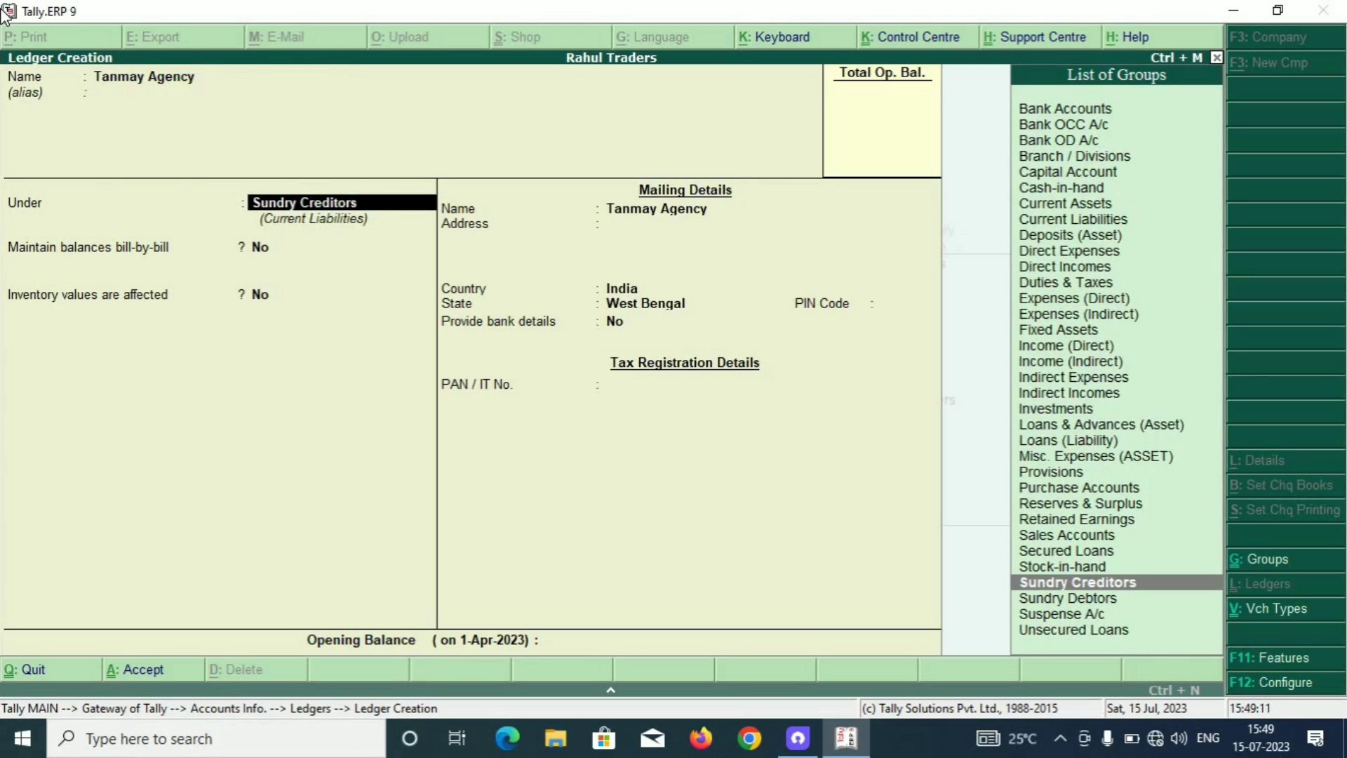
text(Sund)
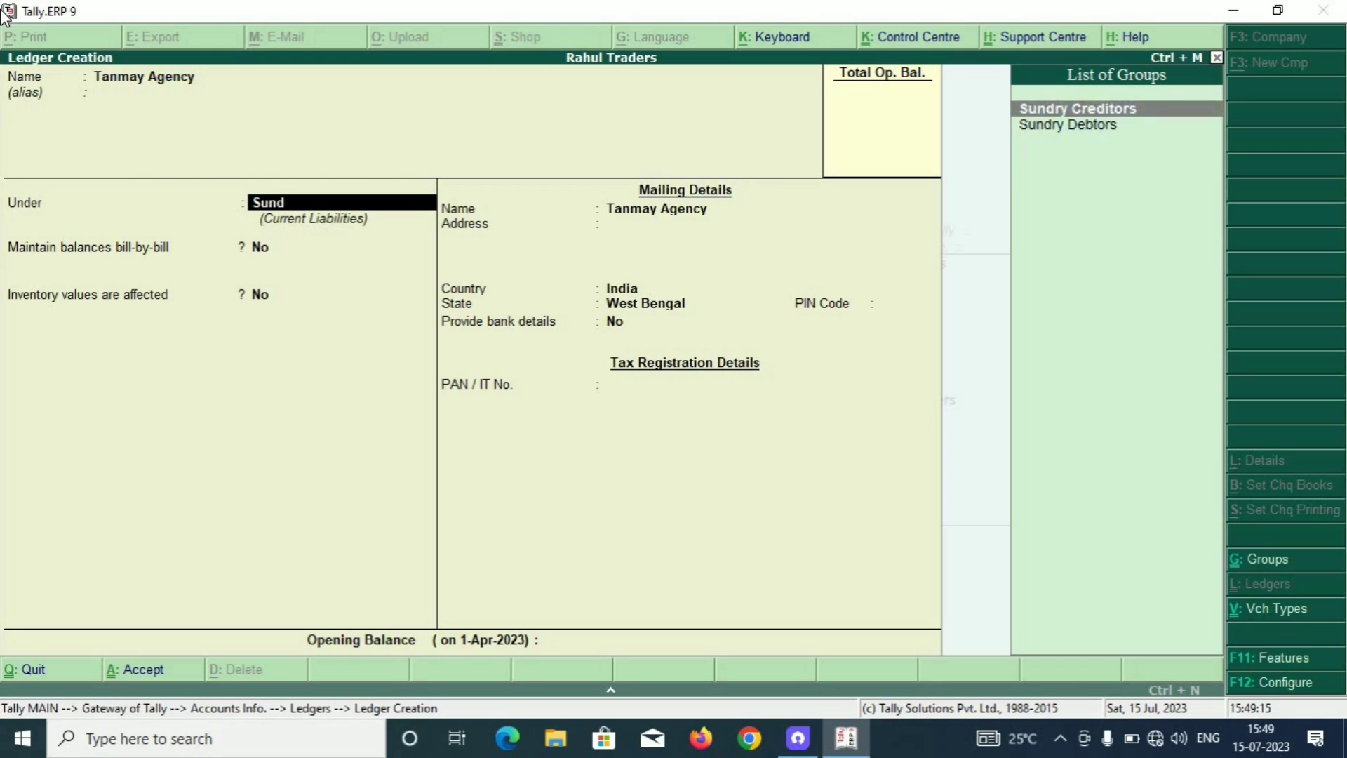
key(Down)
key(Return)
key(Return)
key(Return)
key(Return)
key(Return)
key(Return)
key(Return)
key(Return)
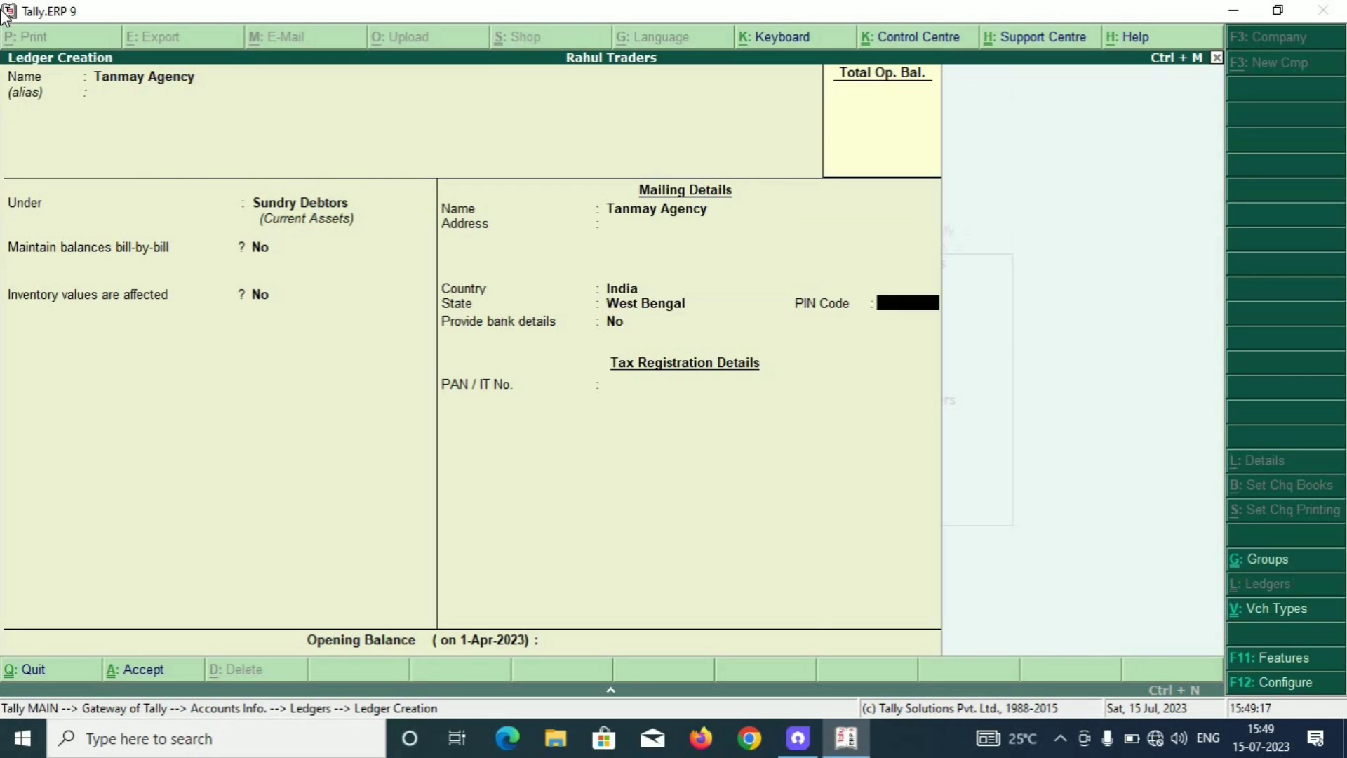
key(Return)
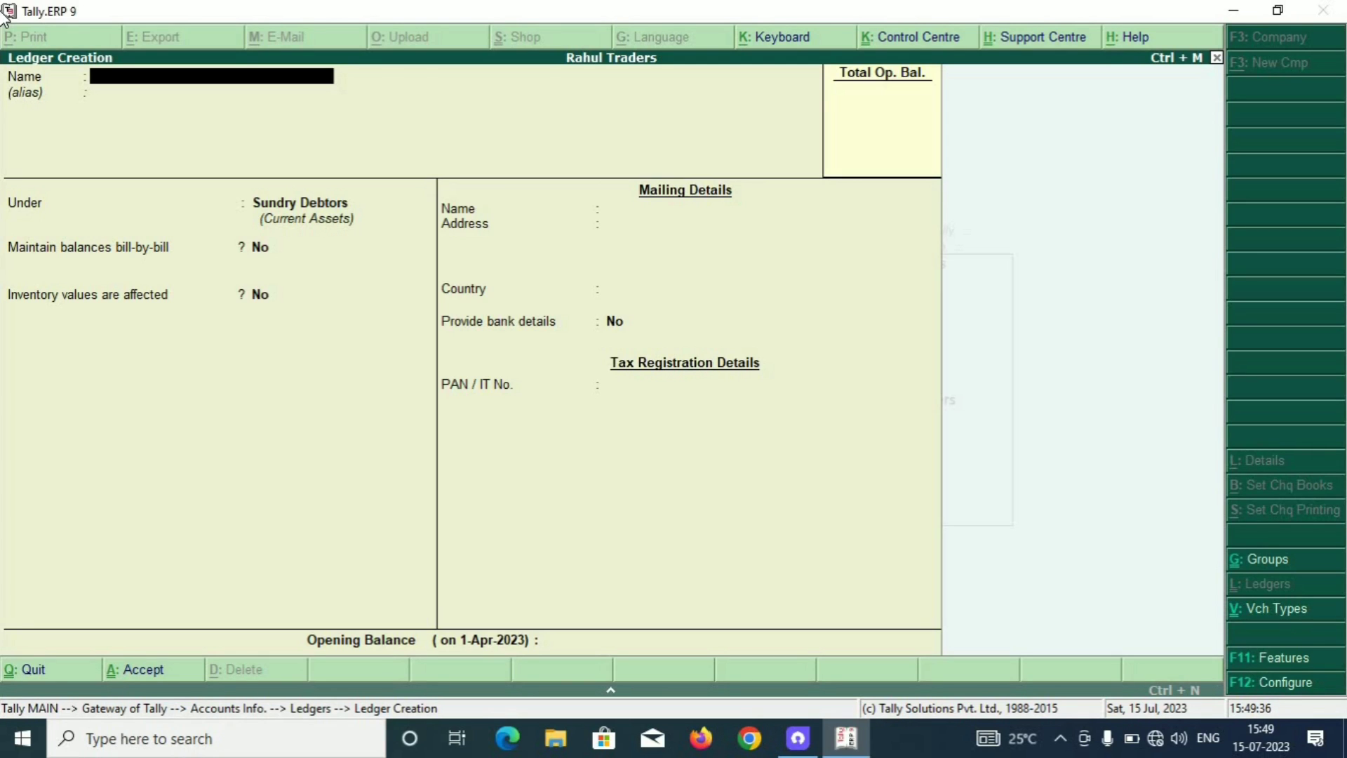
Create the general staff ledger under Indirect Expenses and save it.
text(T)
text(a)
text(nay )
text(Staff)
key(BackSpace)
key(BackSpace)
key(BackSpace)
key(BackSpace)
key(BackSpace)
text(General Staff)
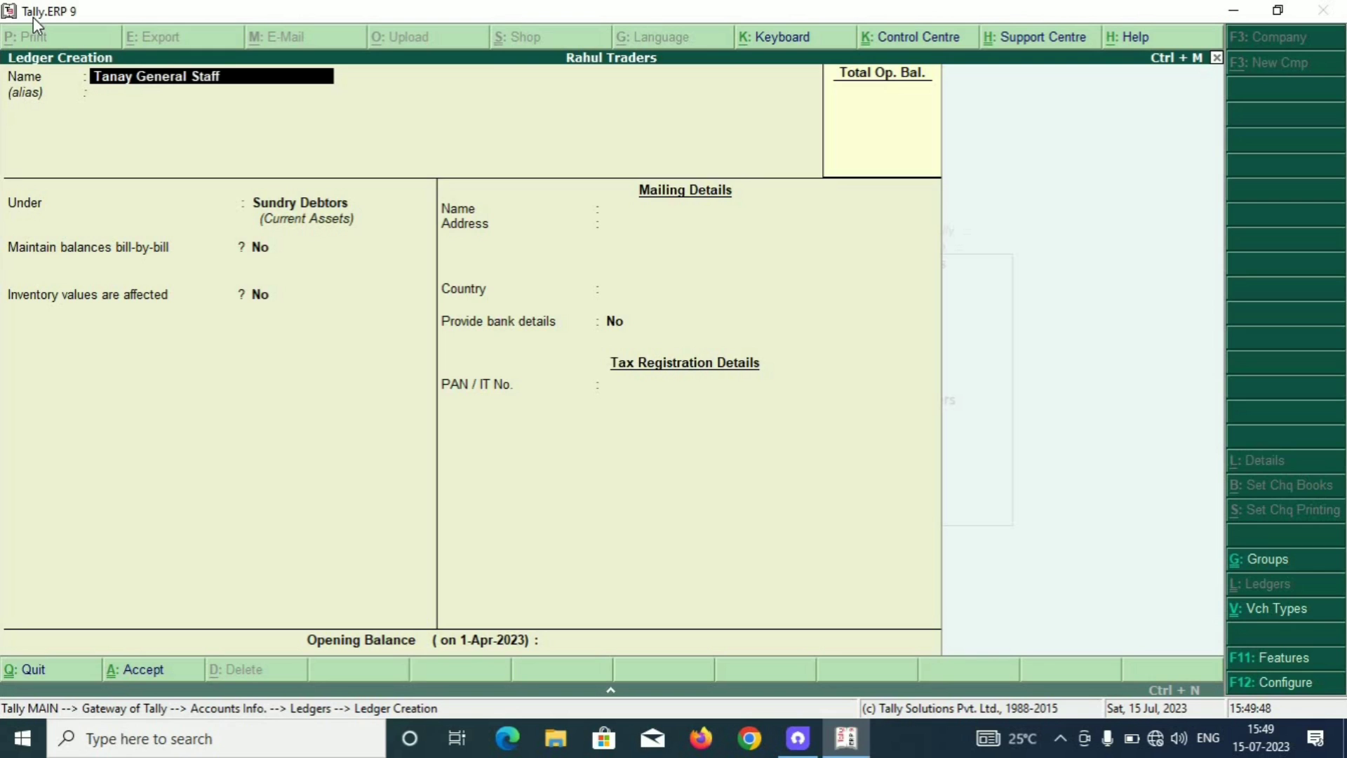
key(Return)
key(Return)
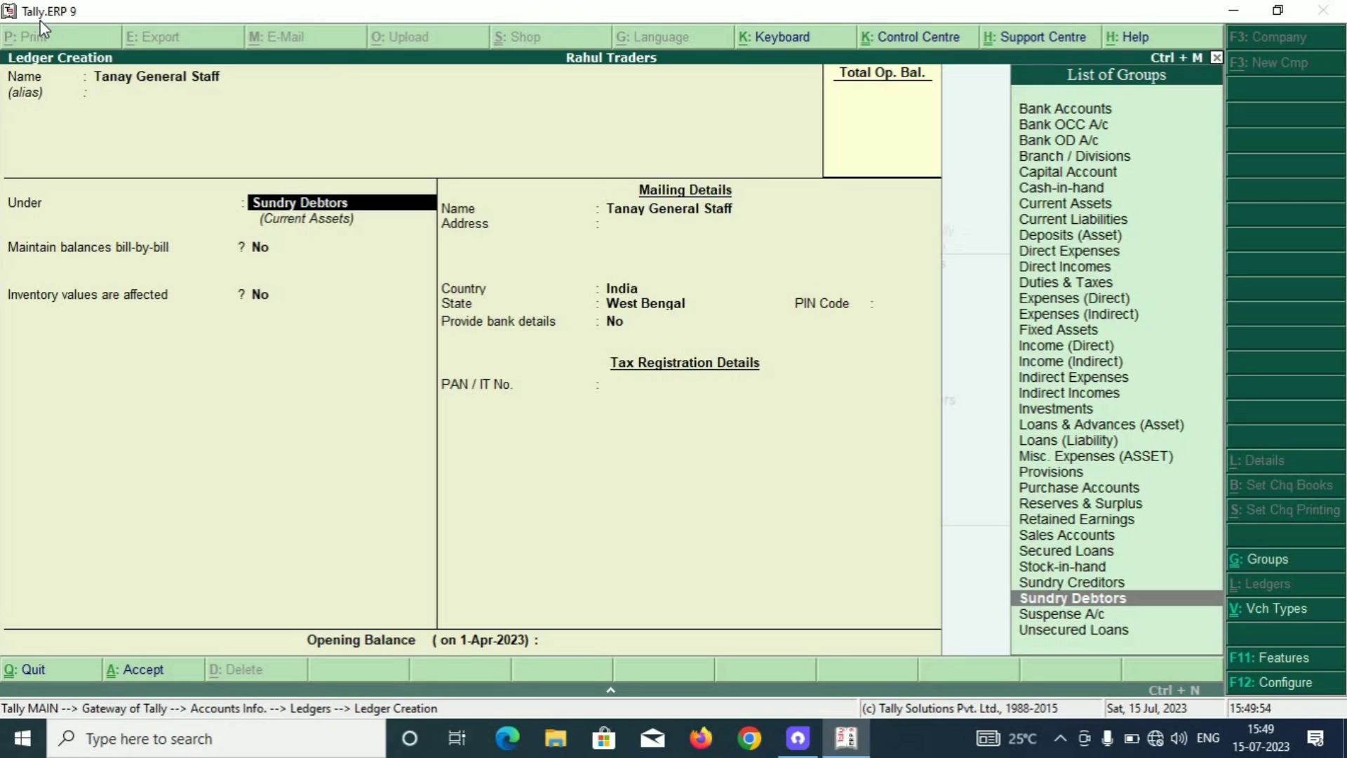
text(Ind)
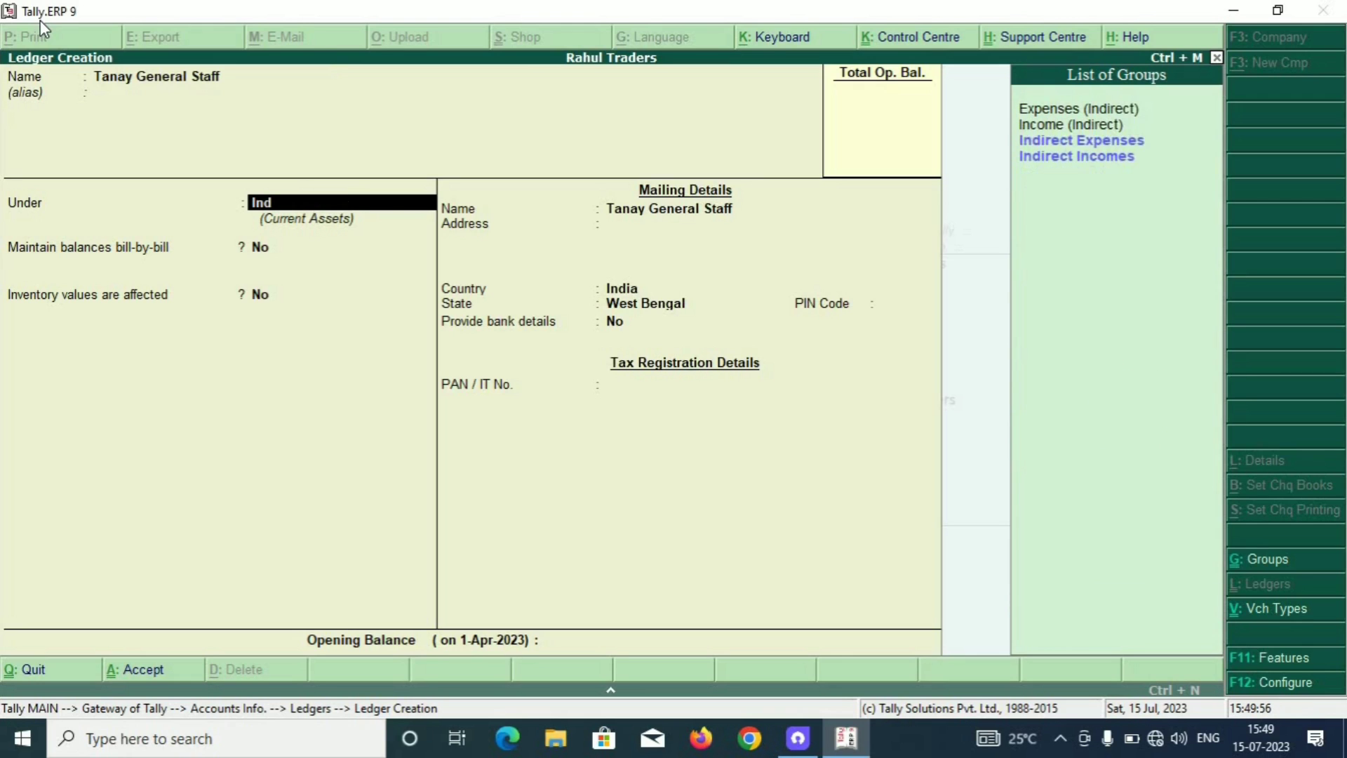
key(Return)
key(Return)
key(Return)
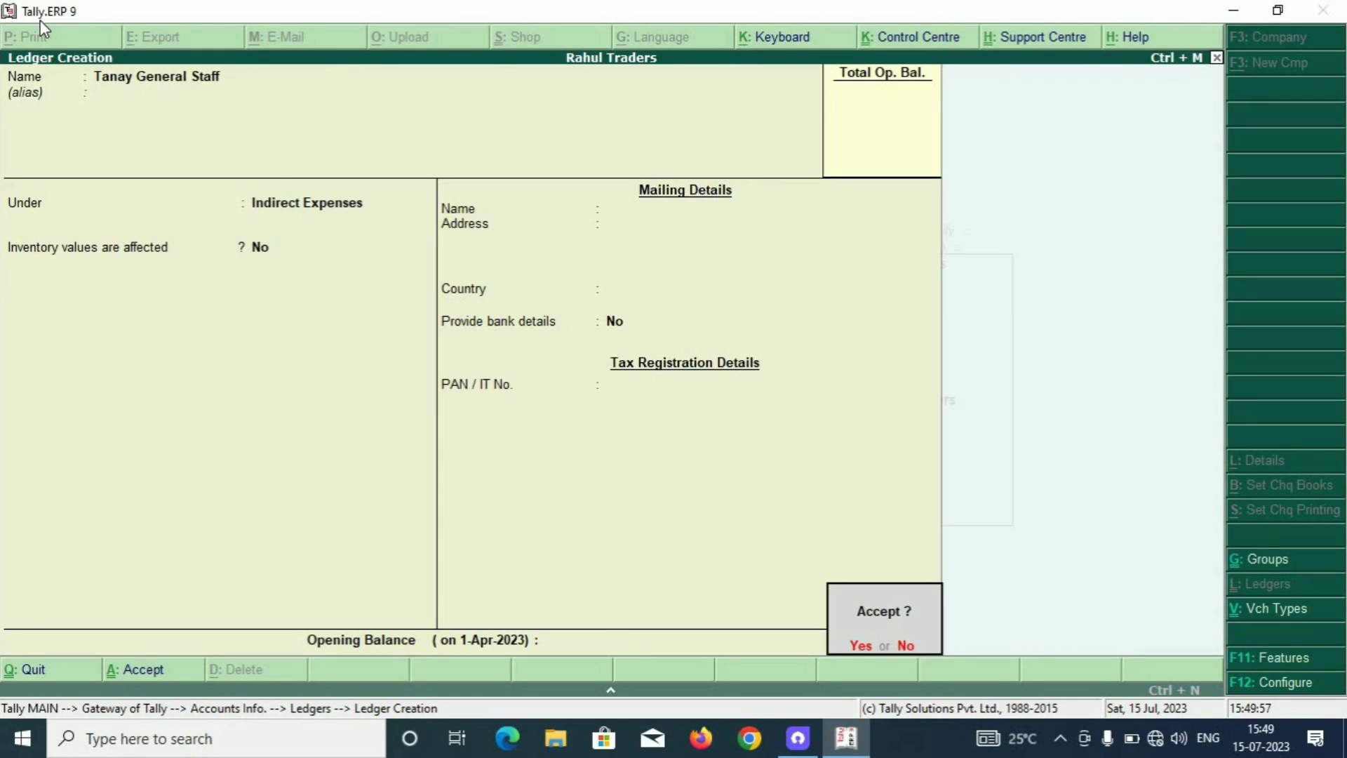
key(Return)
Quit ledger creation and return to the Accounts Info. menu.
key(Escape)
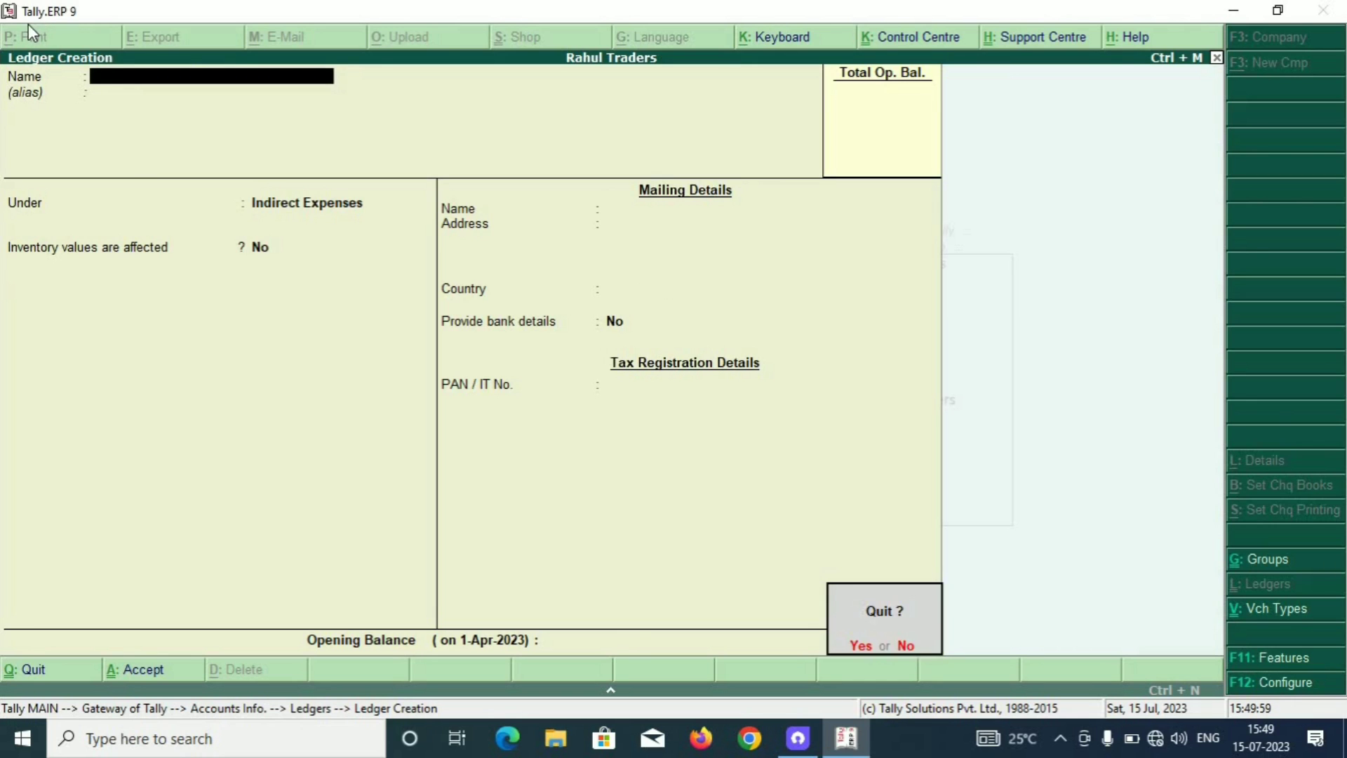
key(Return)
key(Escape)
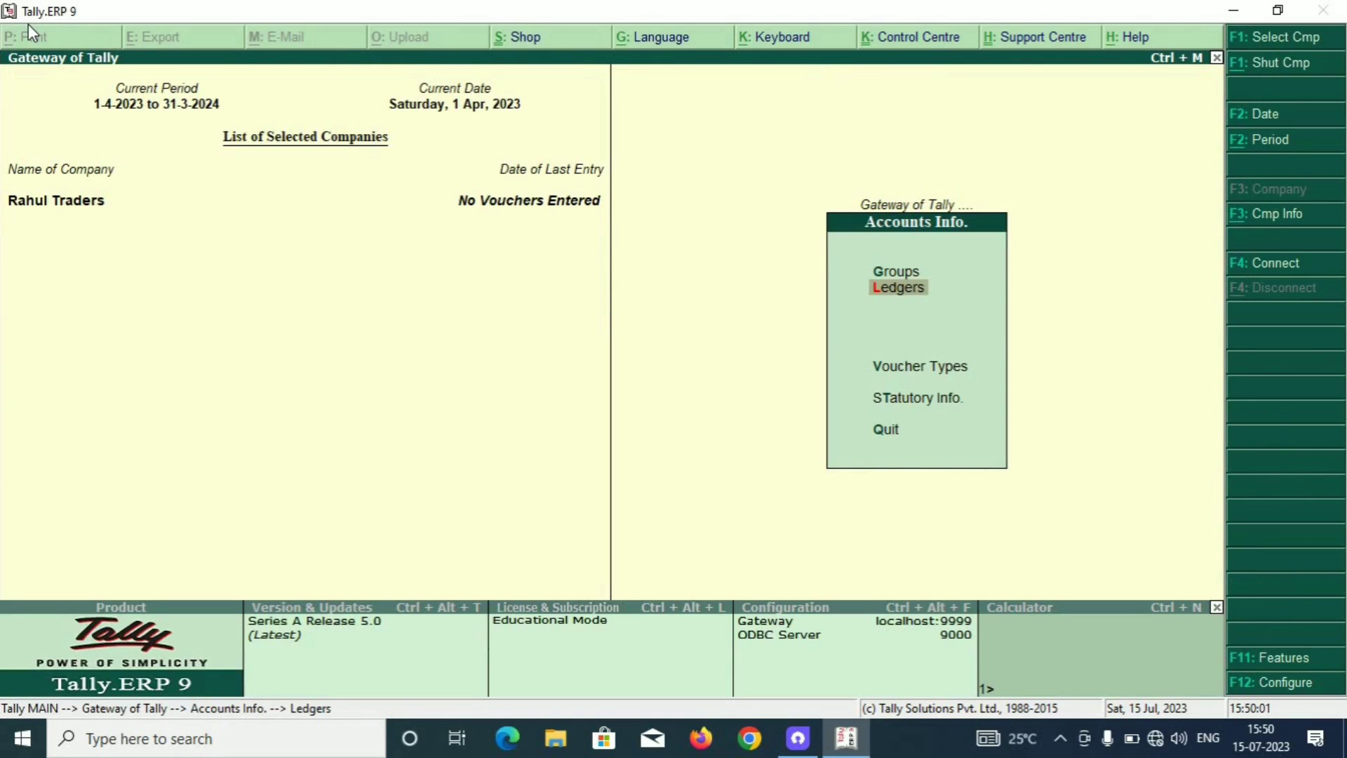
Go through Inventory Info. to Units of Measure and start a new Simple unit.
key(Escape)
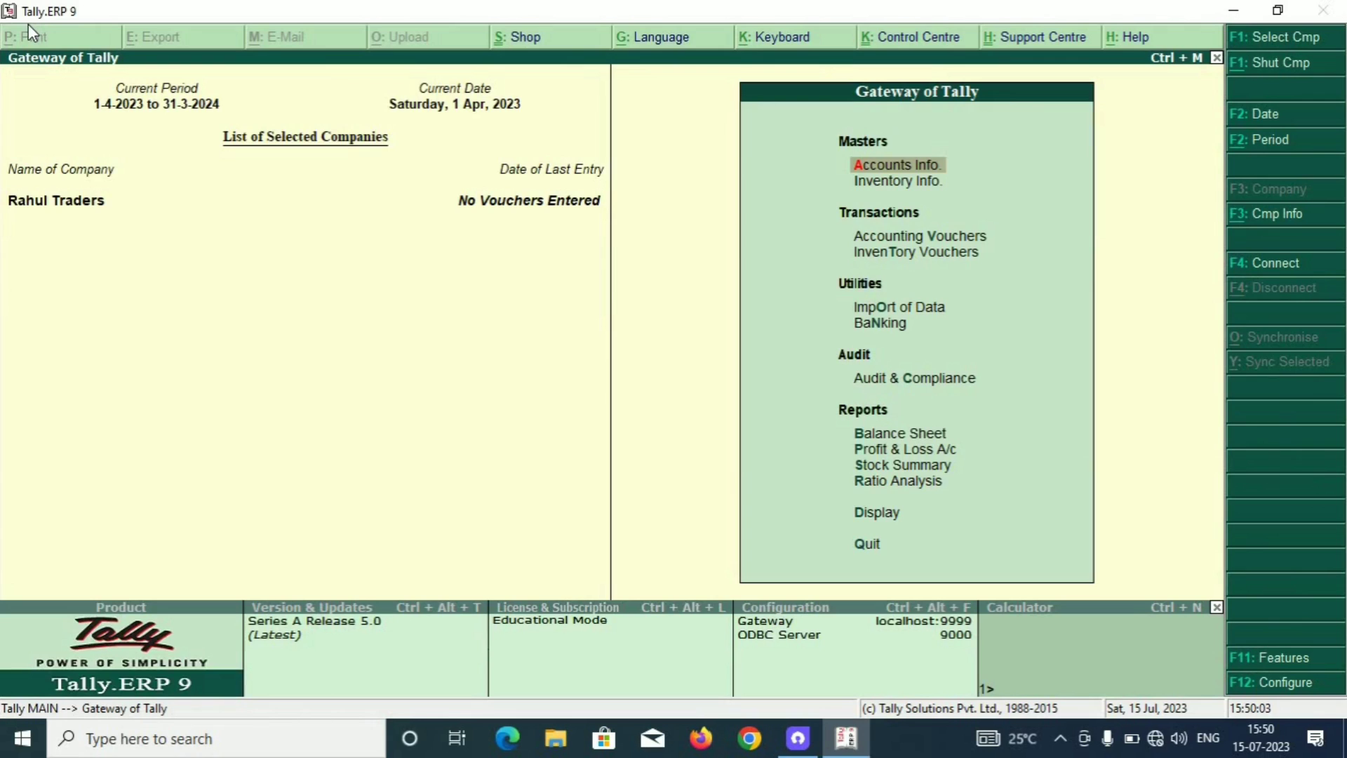
key(Down)
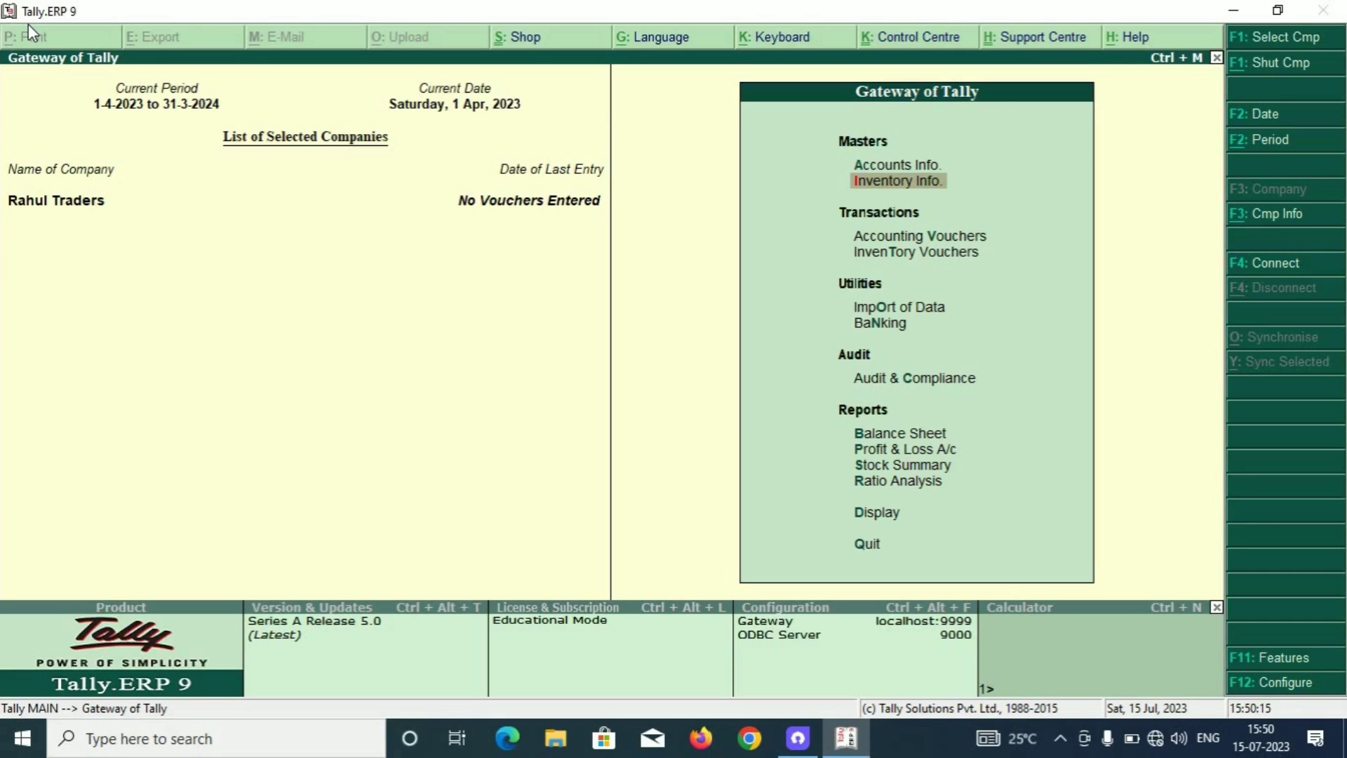
key(Return)
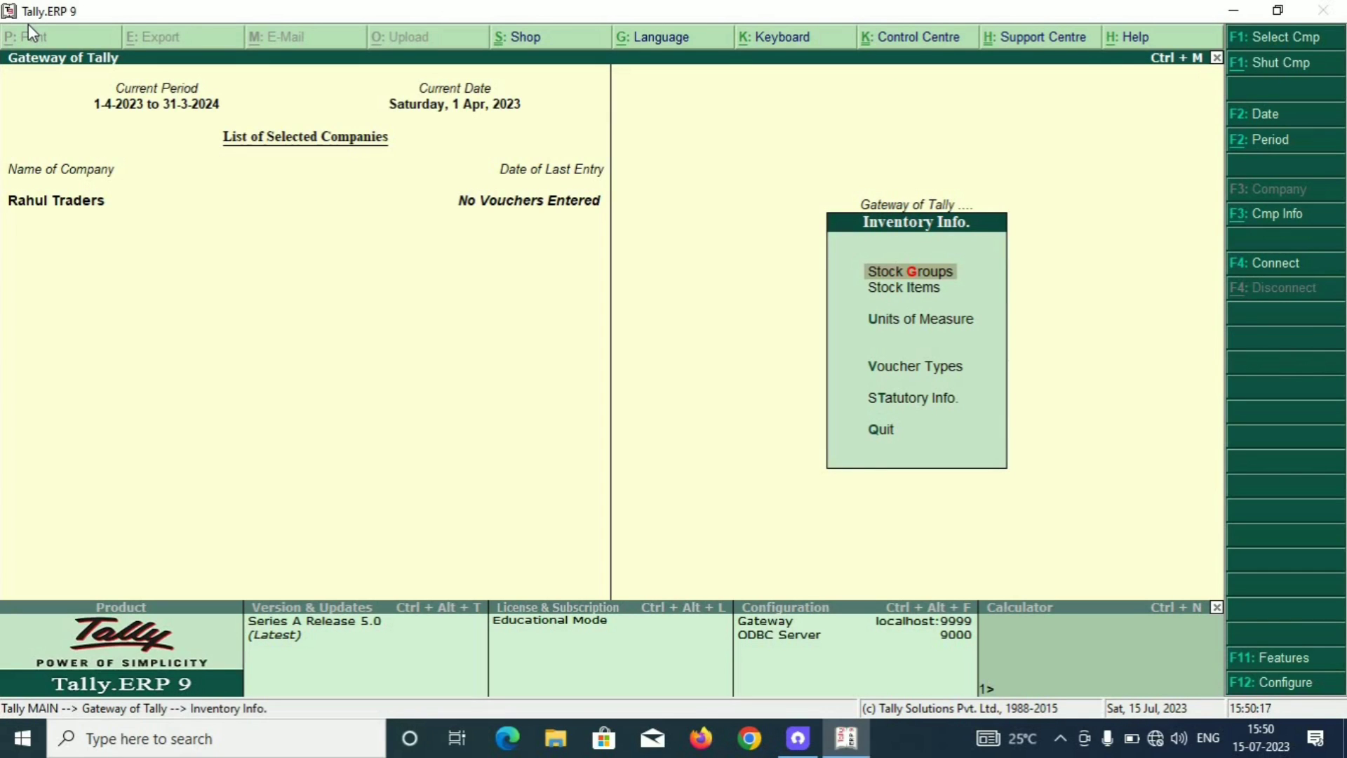
key(Down)
key(Down)
key(Up)
key(Up)
key(Down)
key(Down)
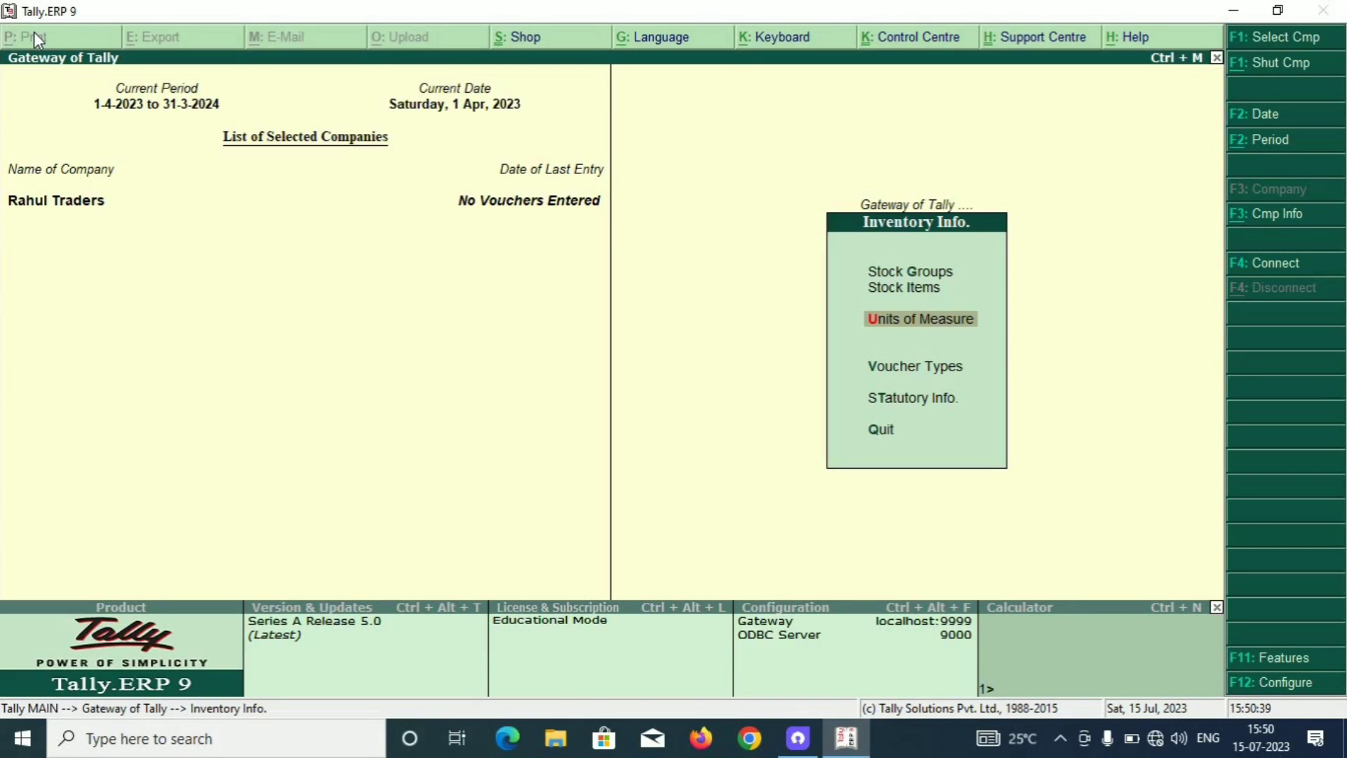
key(Return)
key(Return)
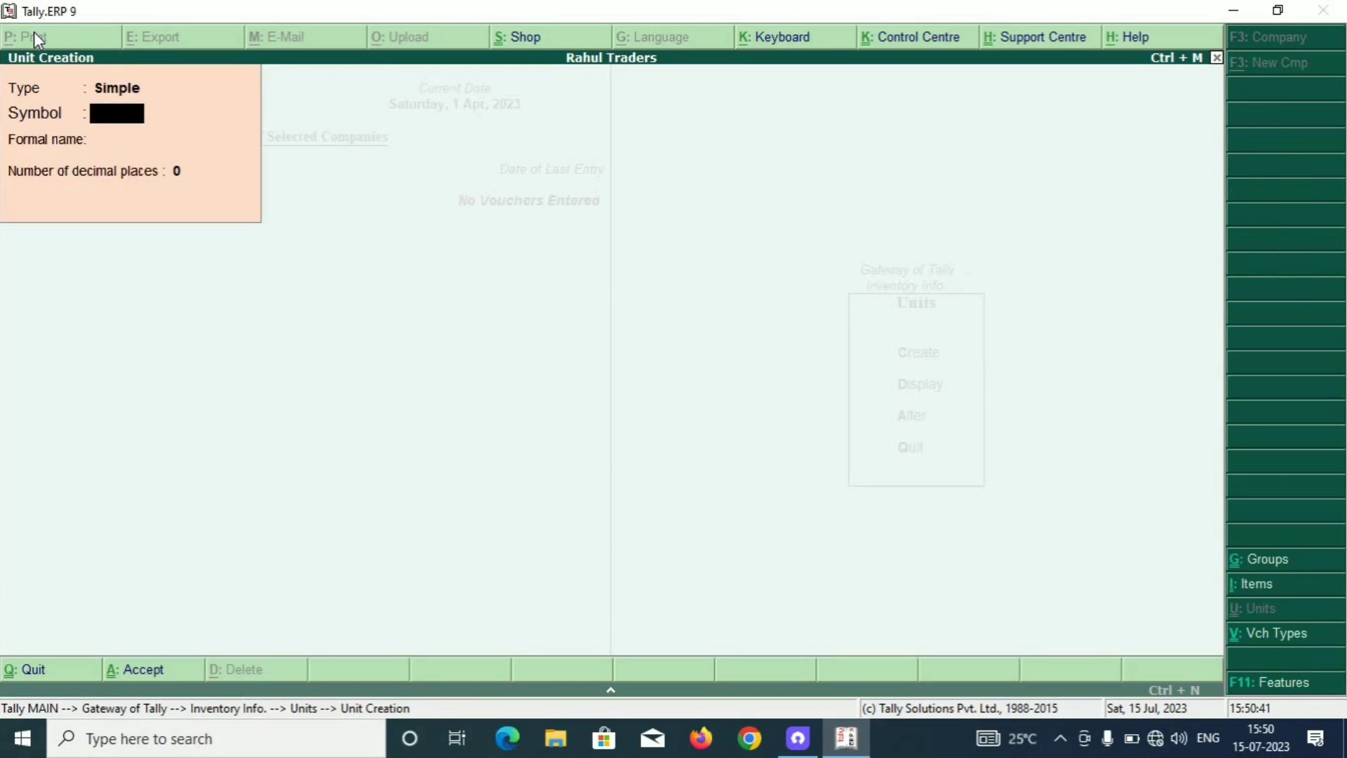
Create the simple units pcs, ltr, kg and pkt.
text(pcs)
key(Return)
key(Return)
key(Return)
key(Return)
text(ltr)
key(Return)
key(Return)
key(Return)
key(Return)
text(kg)
key(Return)
key(Return)
key(Return)
key(Return)
text(pkt)
key(Return)
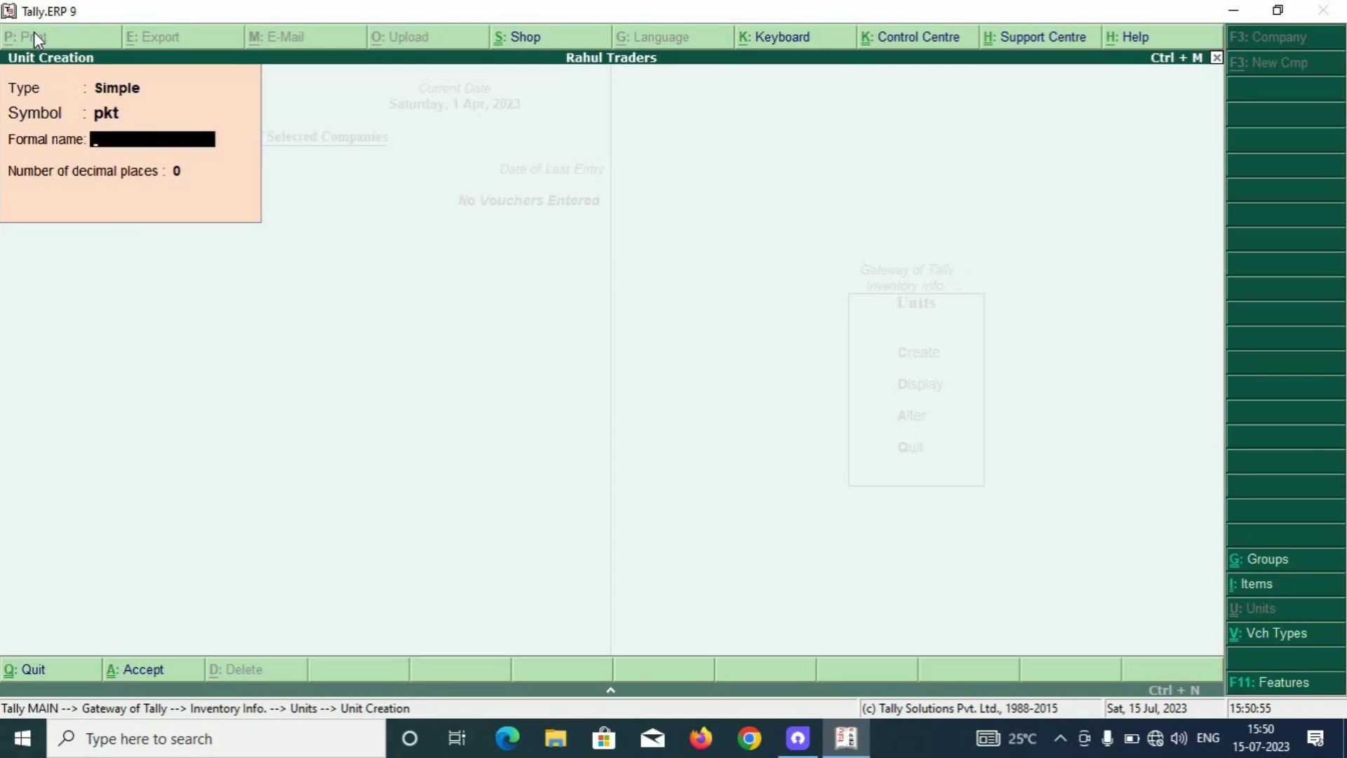
key(Return)
key(Return)
key(Return)
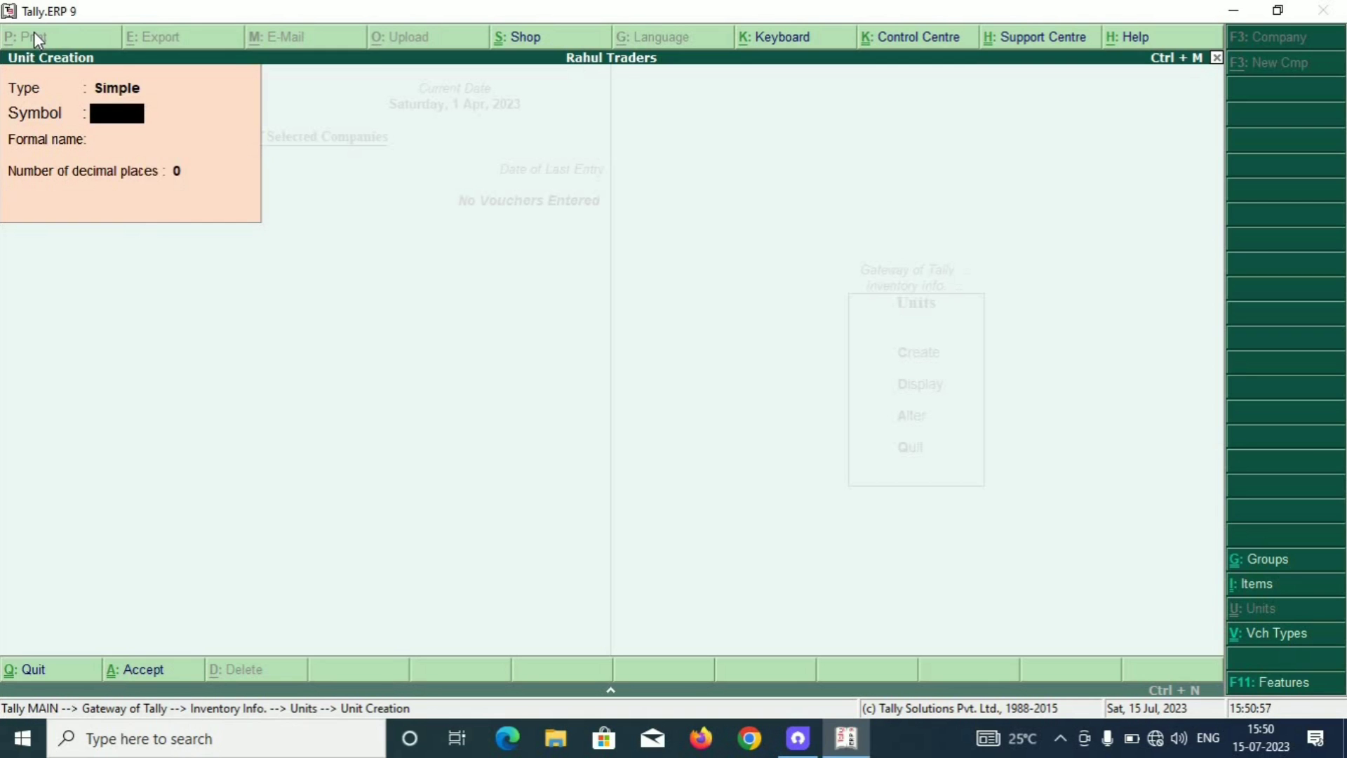
Quit unit creation and bring up the Stock Groups menu under Inventory Info.
key(Escape)
key(Return)
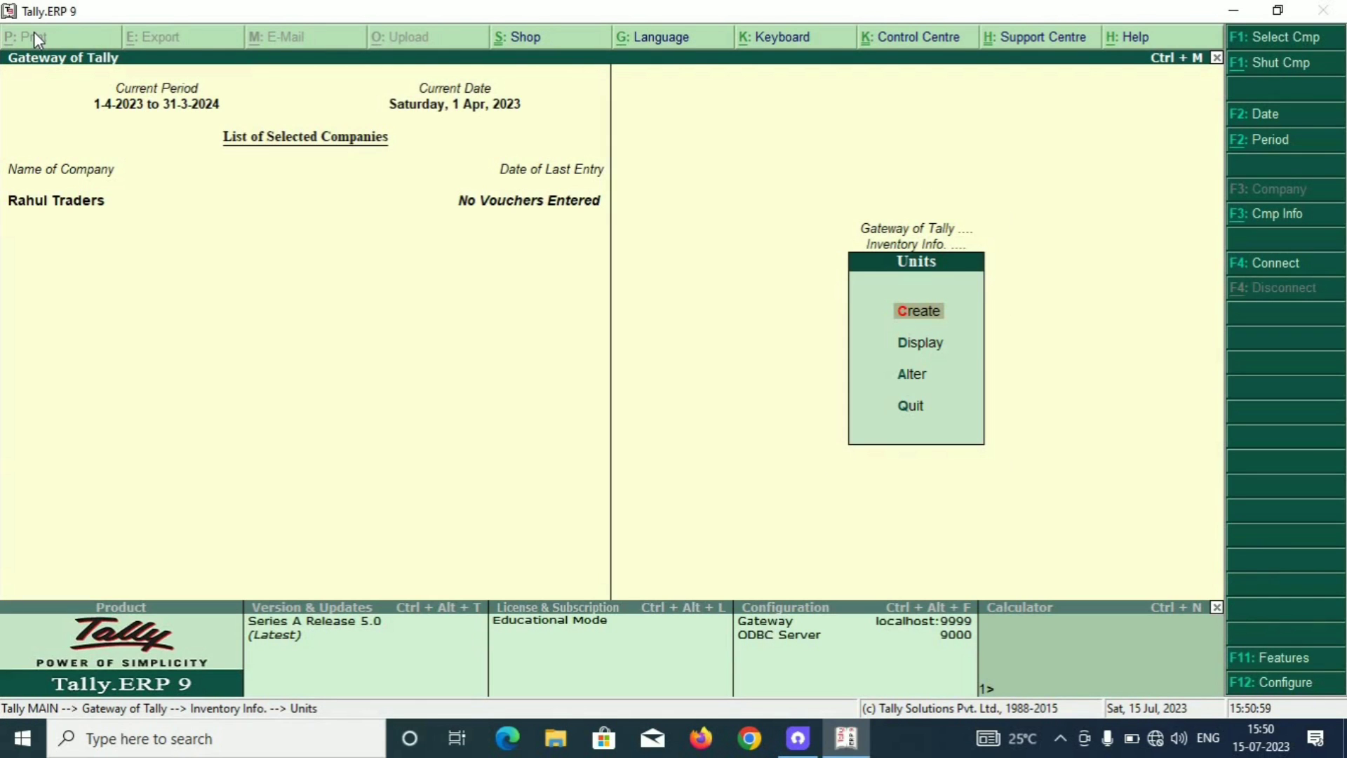
key(Escape)
key(Up)
key(Up)
key(Return)
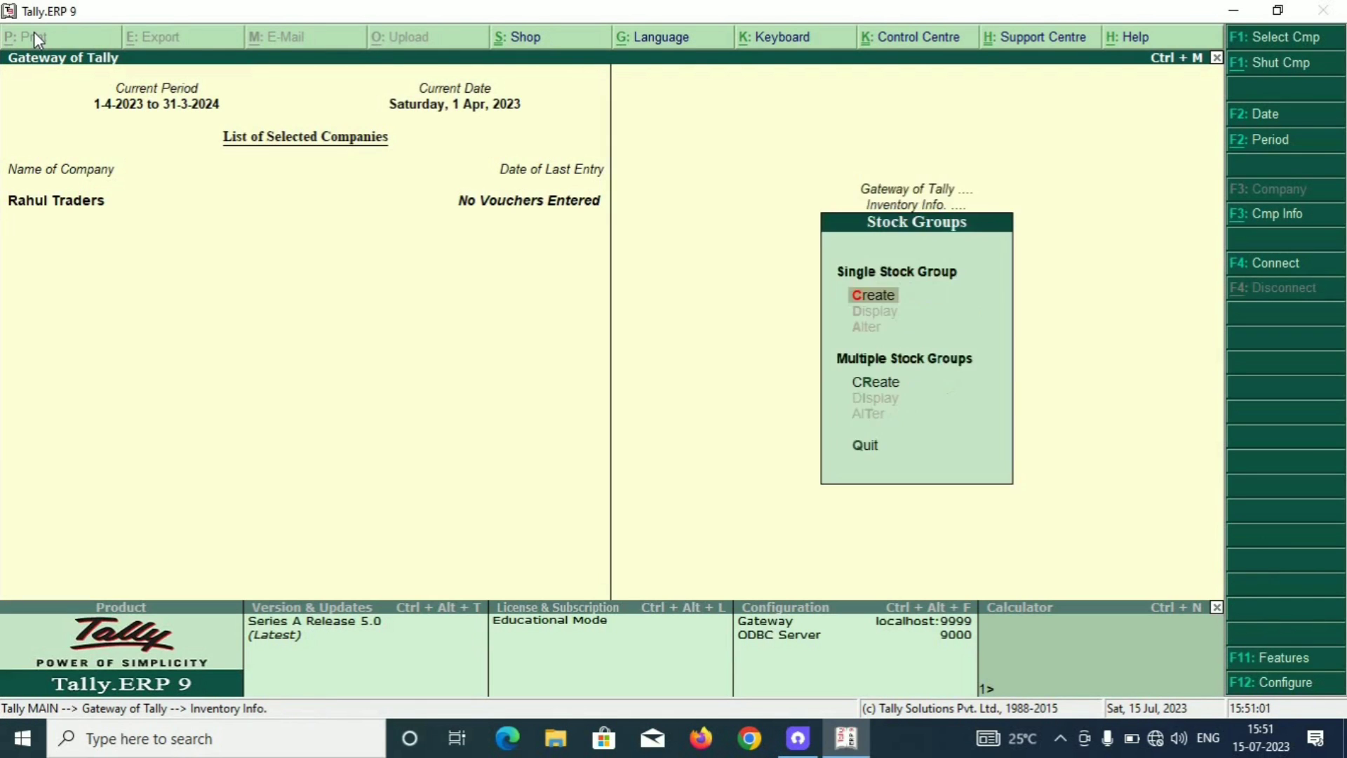
Create stock groups Medicine and General Store, both under Primary.
key(Return)
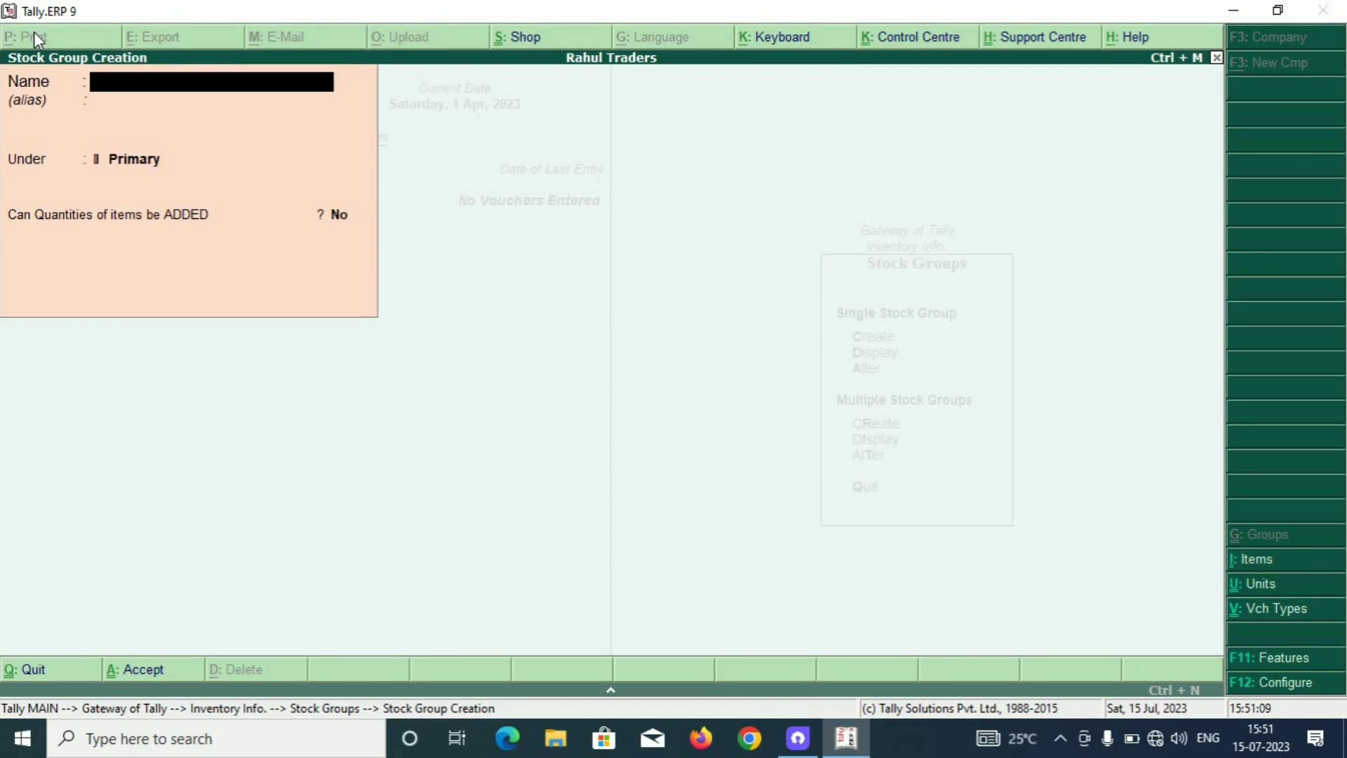
text(Medicine)
key(Return)
key(Return)
key(Return)
key(Return)
text(General Store)
key(Return)
key(Return)
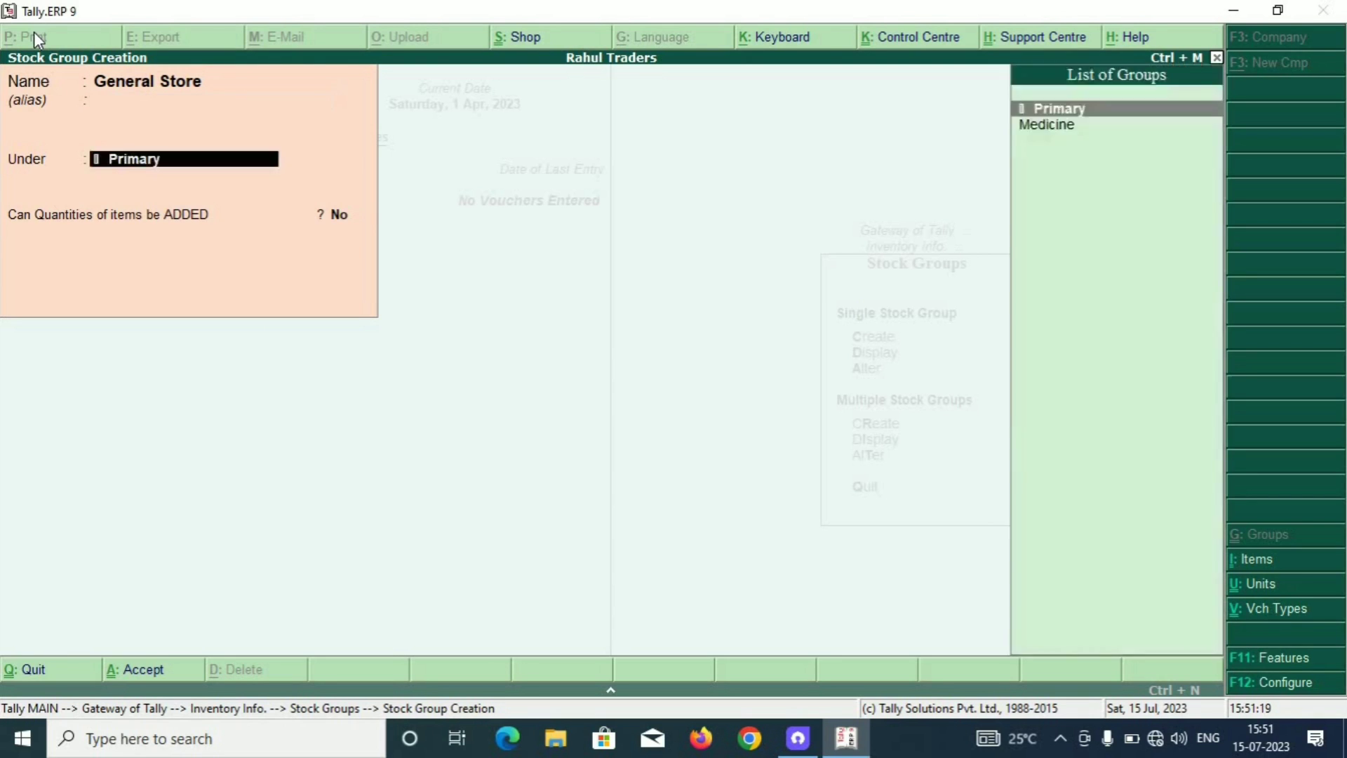
key(Return)
key(Return)
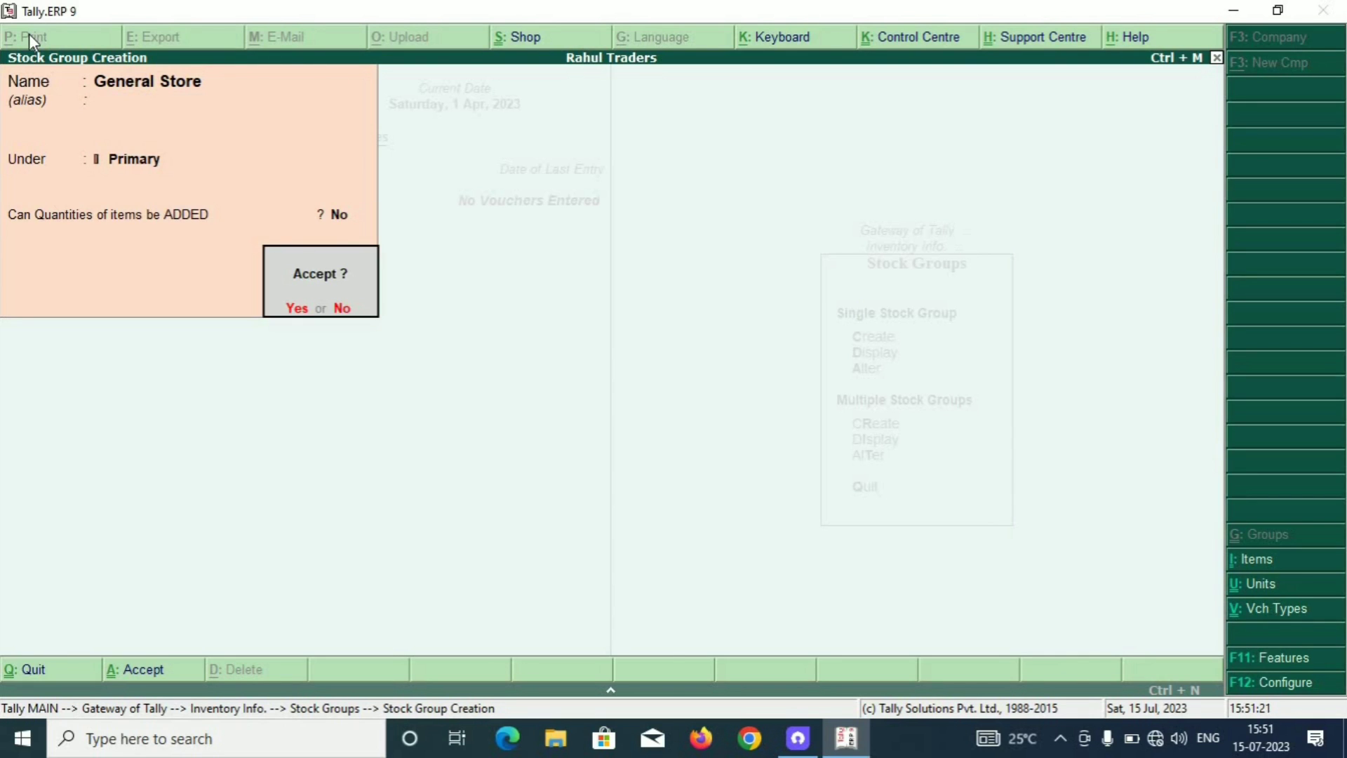
key(Return)
Close stock group creation and return to the Inventory Info. menu.
key(Escape)
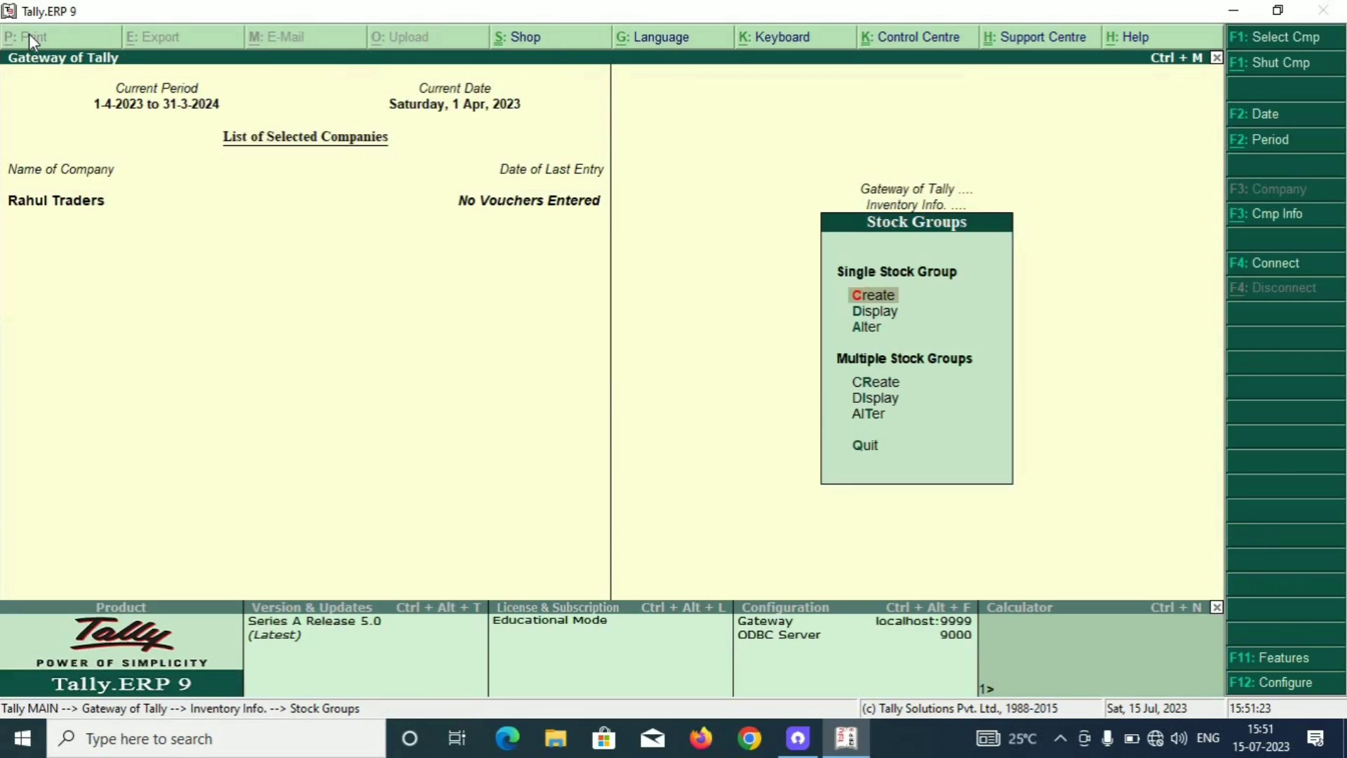
key(Escape)
key(Escape)
key(Return)
key(Down)
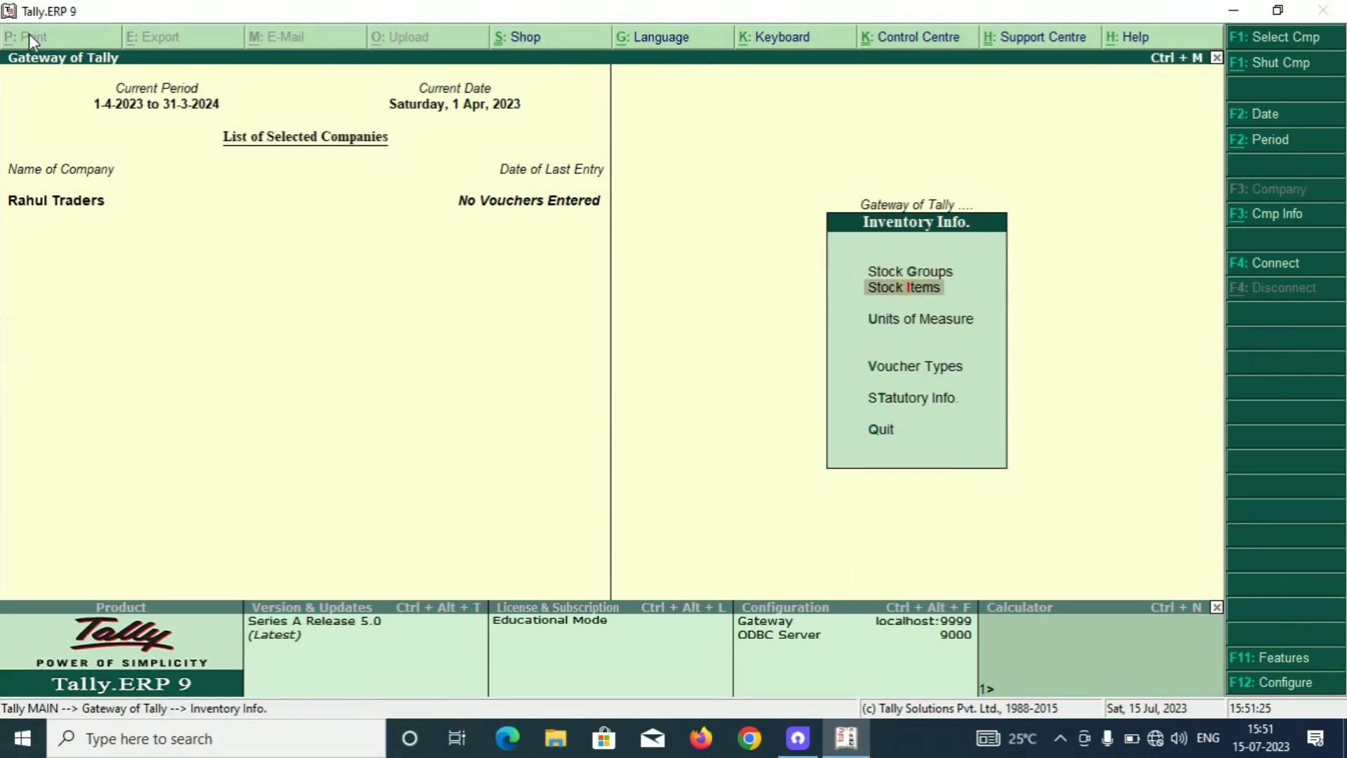
Create stock item Rice under General Store with unit kg.
key(Return)
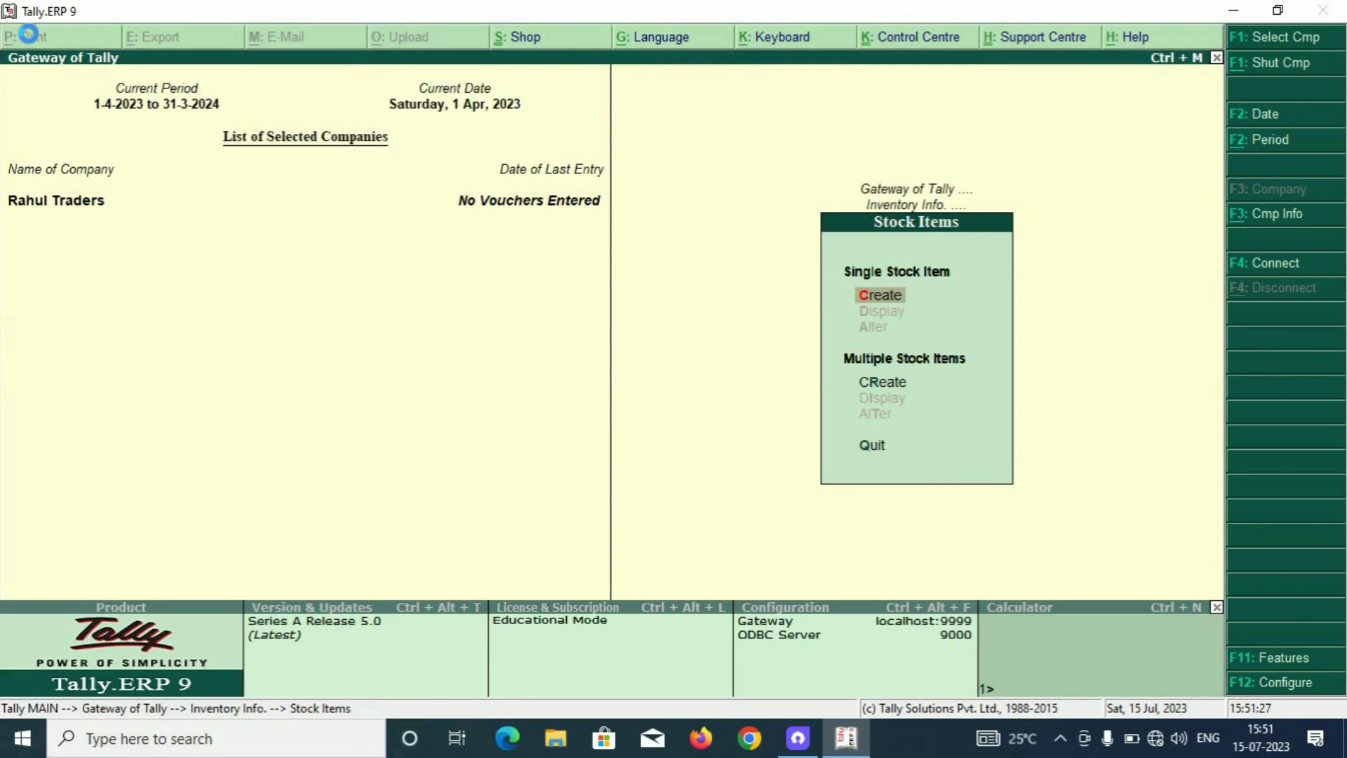
key(Return)
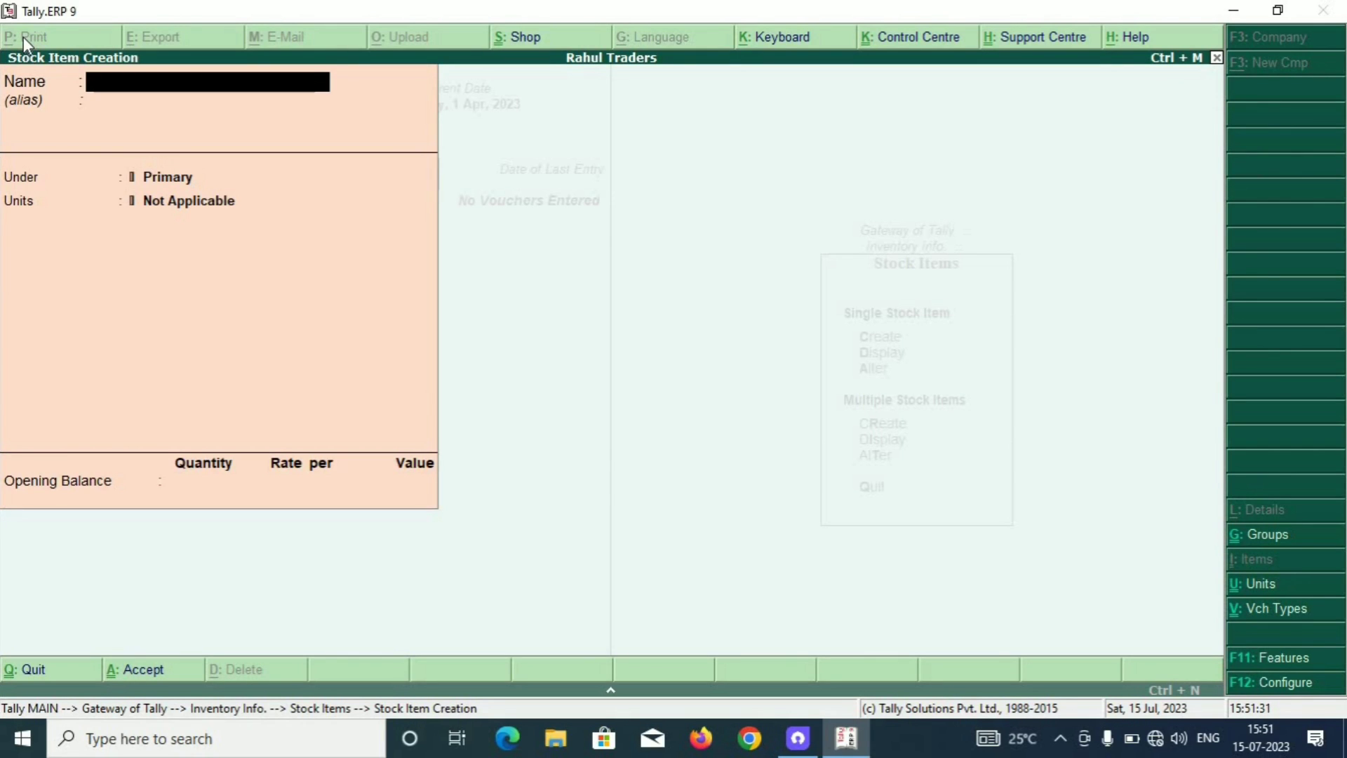
text(Rice)
key(Return)
key(Return)
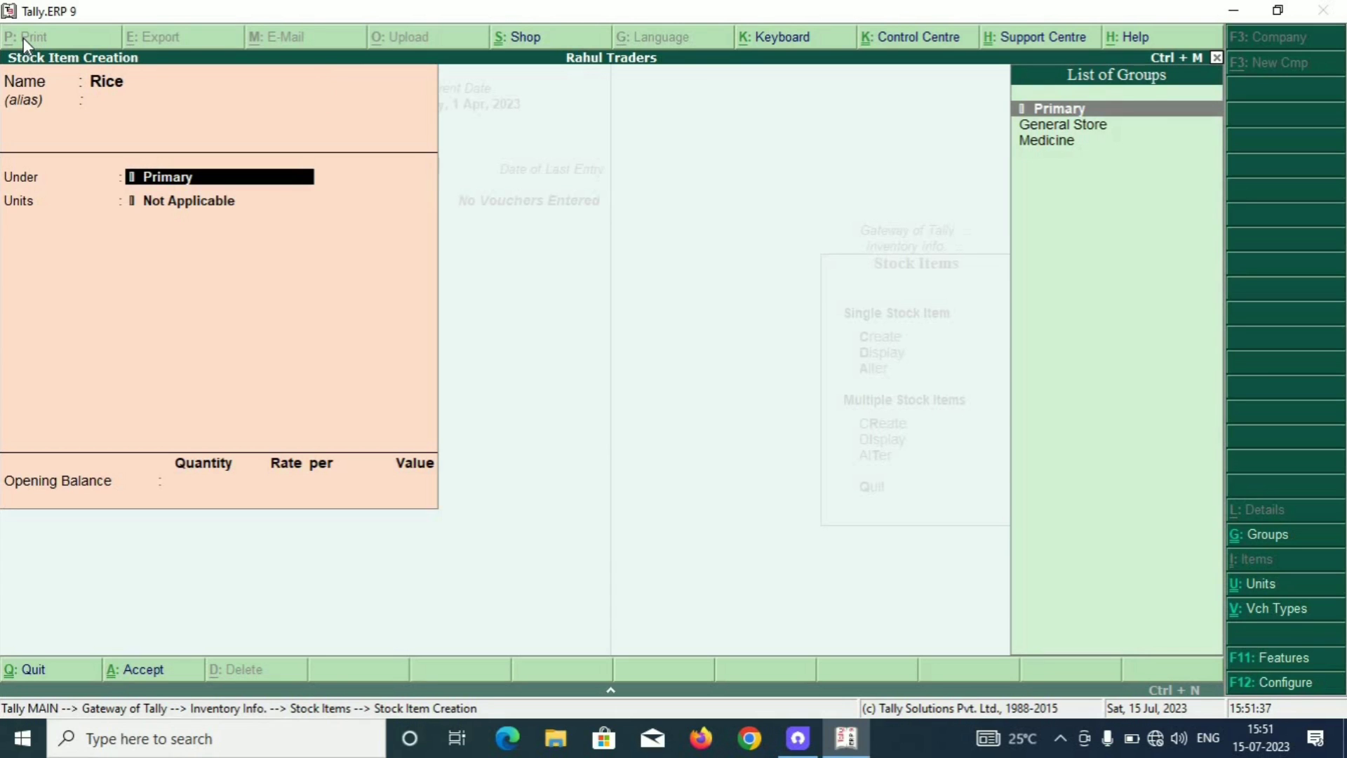
key(Down)
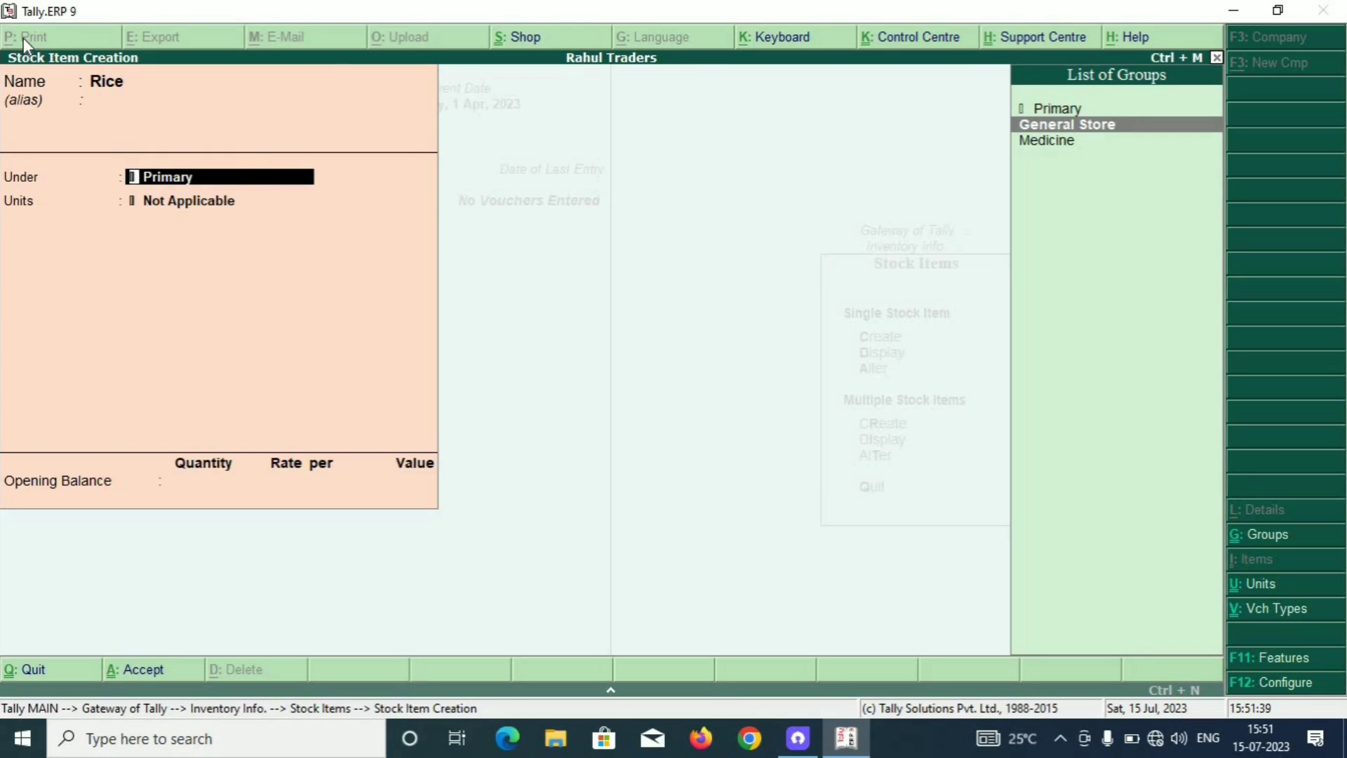
key(Return)
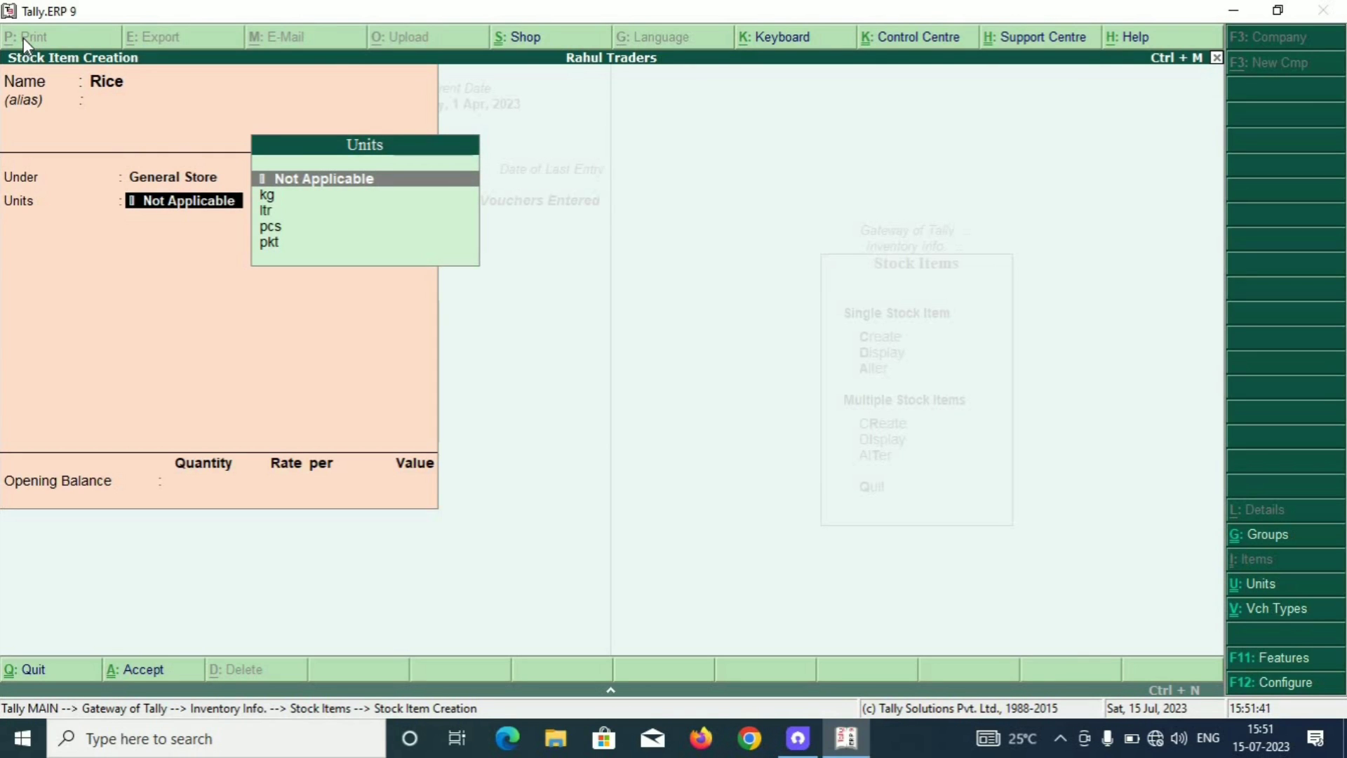
key(Down)
key(Down)
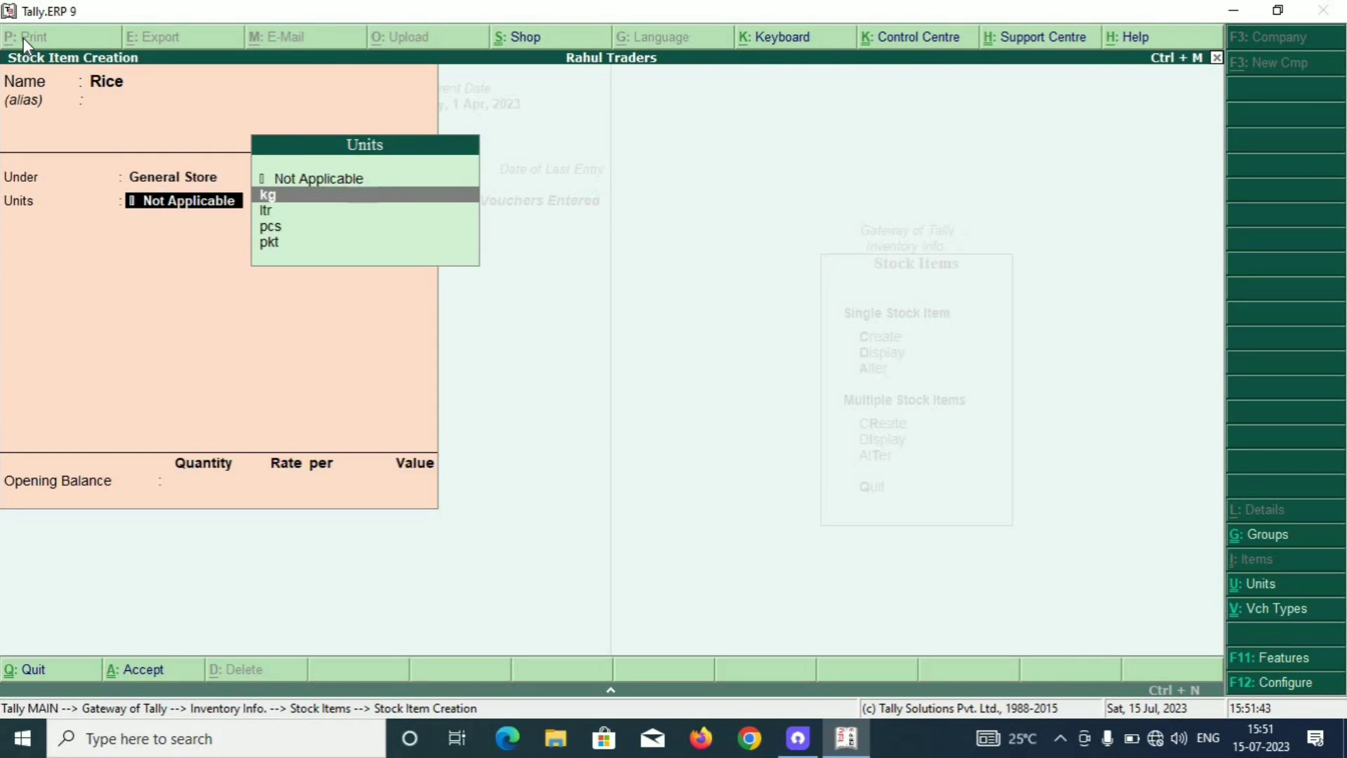
key(Down)
key(Down)
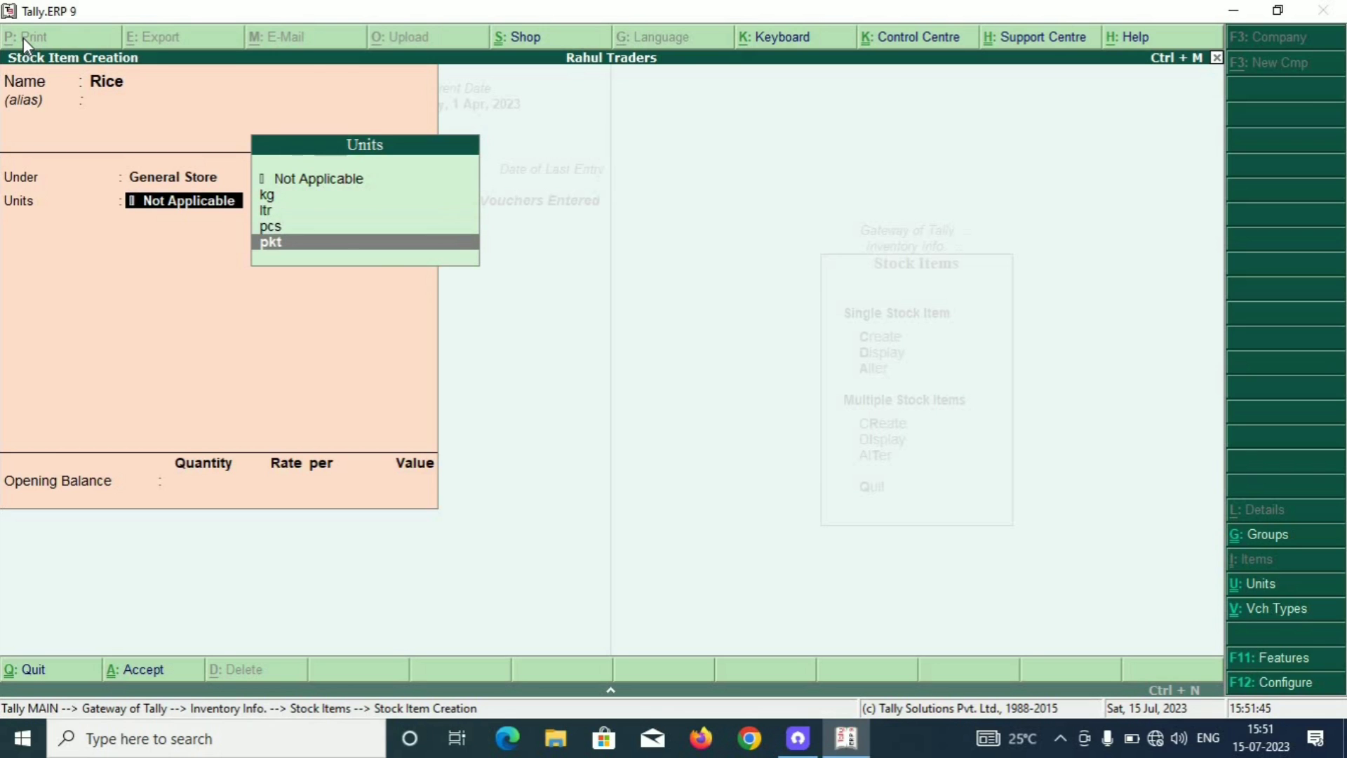
key(Up)
key(Up)
key(Up)
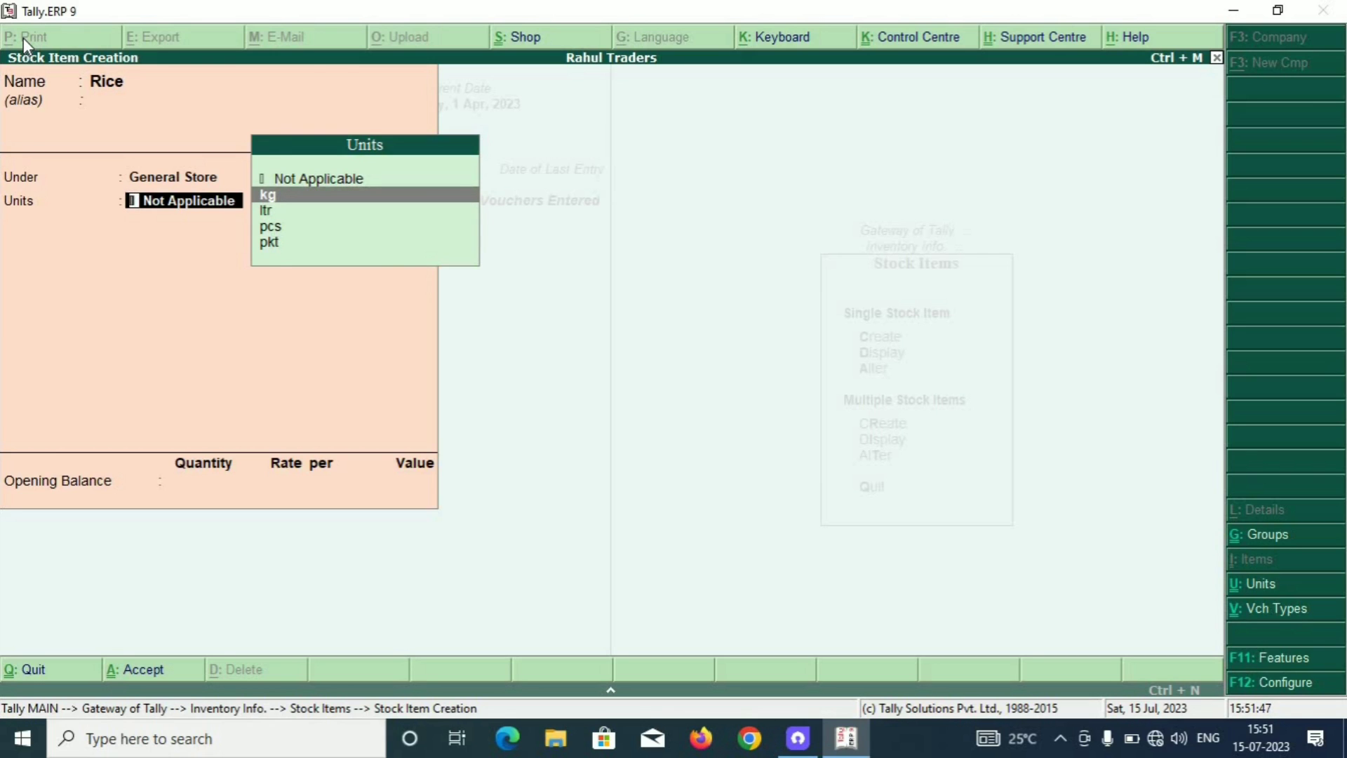
key(Return)
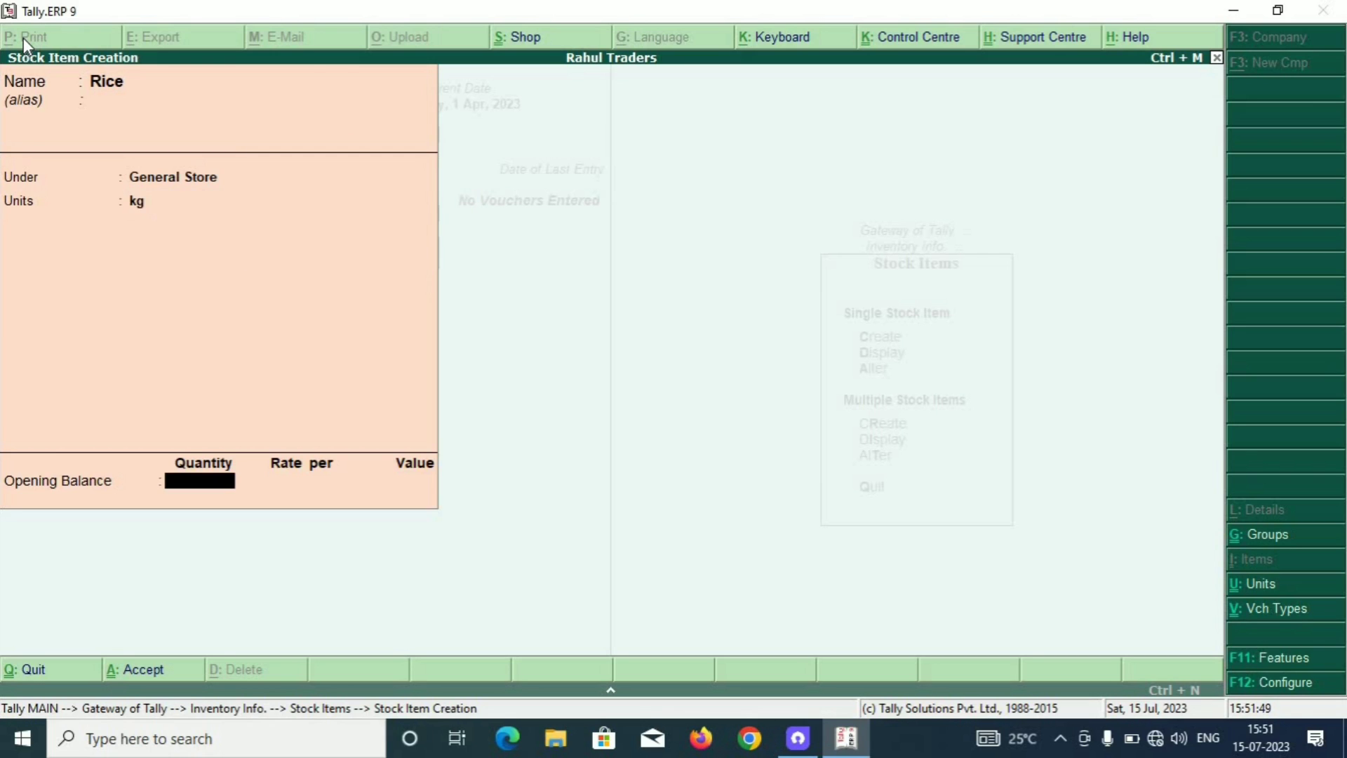
key(Return)
Create stock item Wheat under General Store with unit kg.
key(Return)
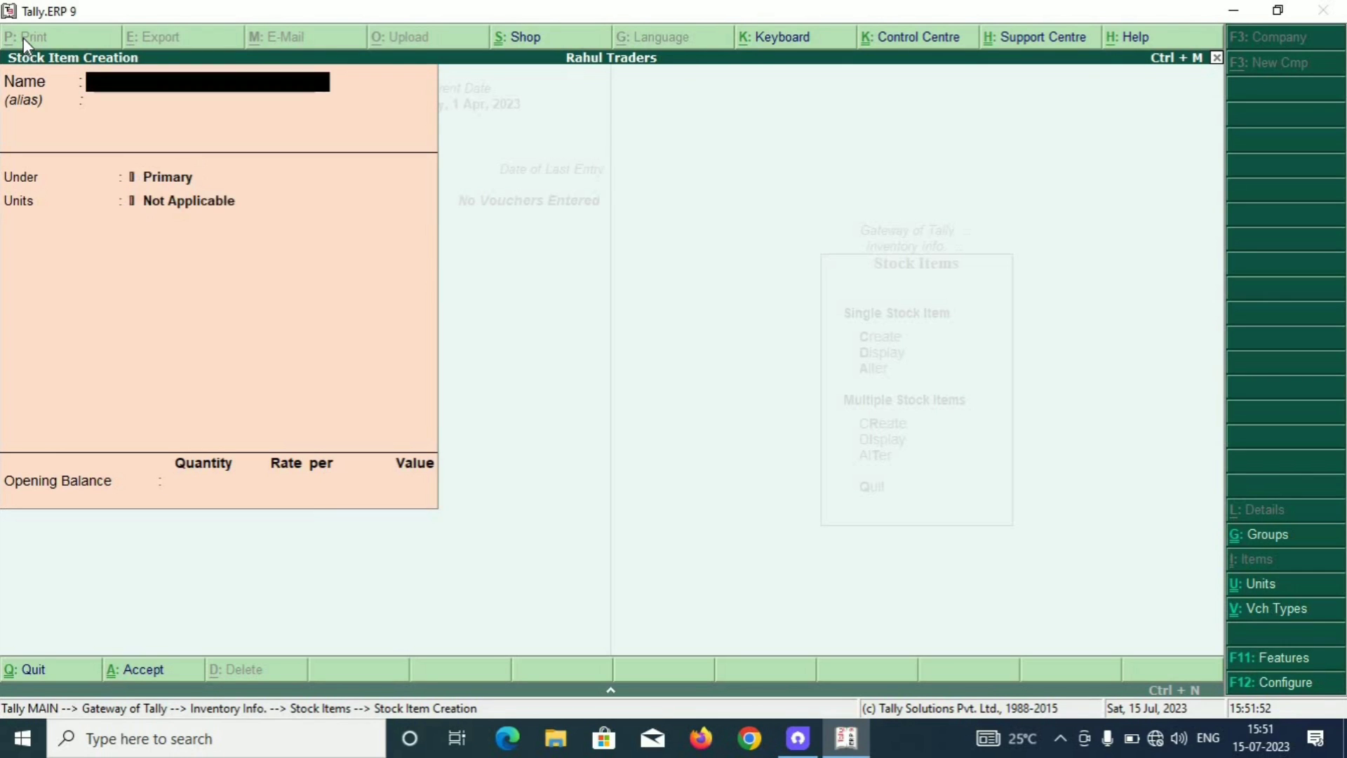
text(Wheat)
key(Return)
key(Return)
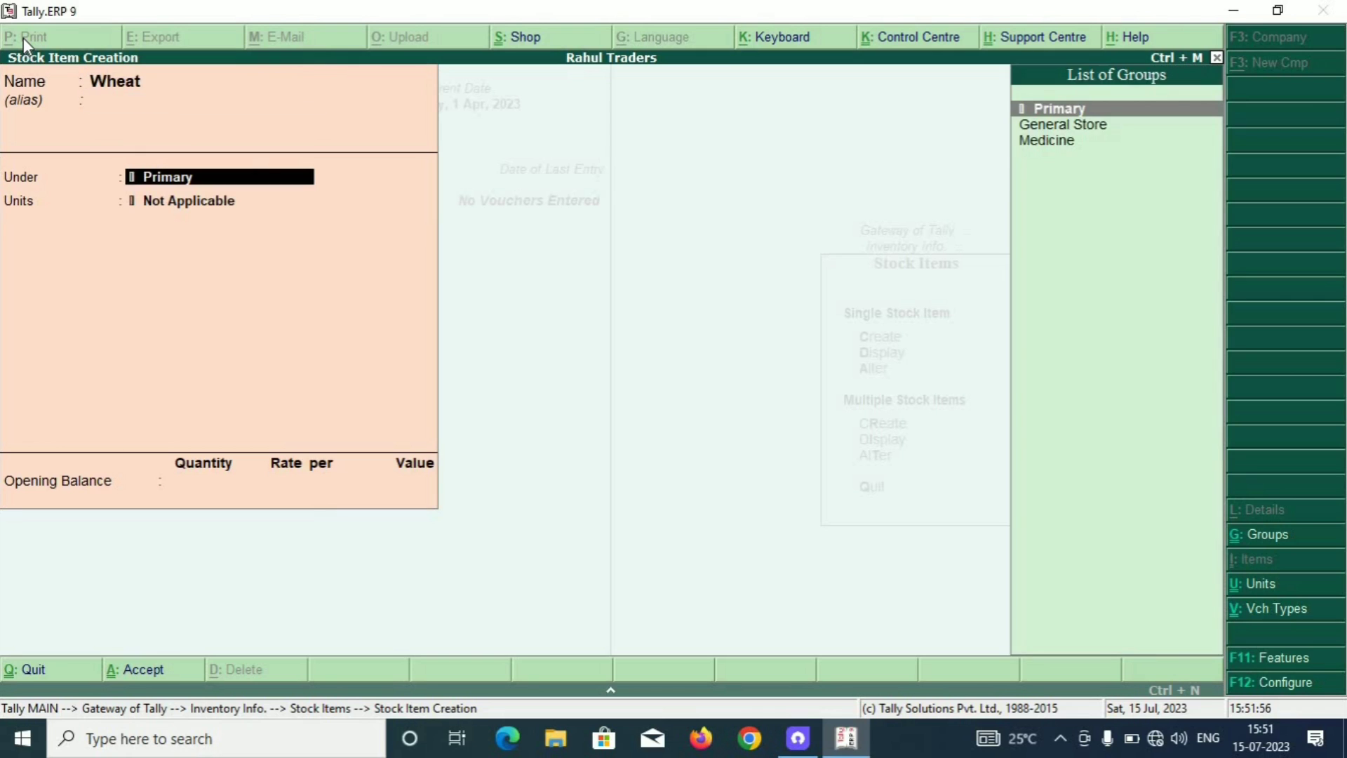
key(Down)
key(Return)
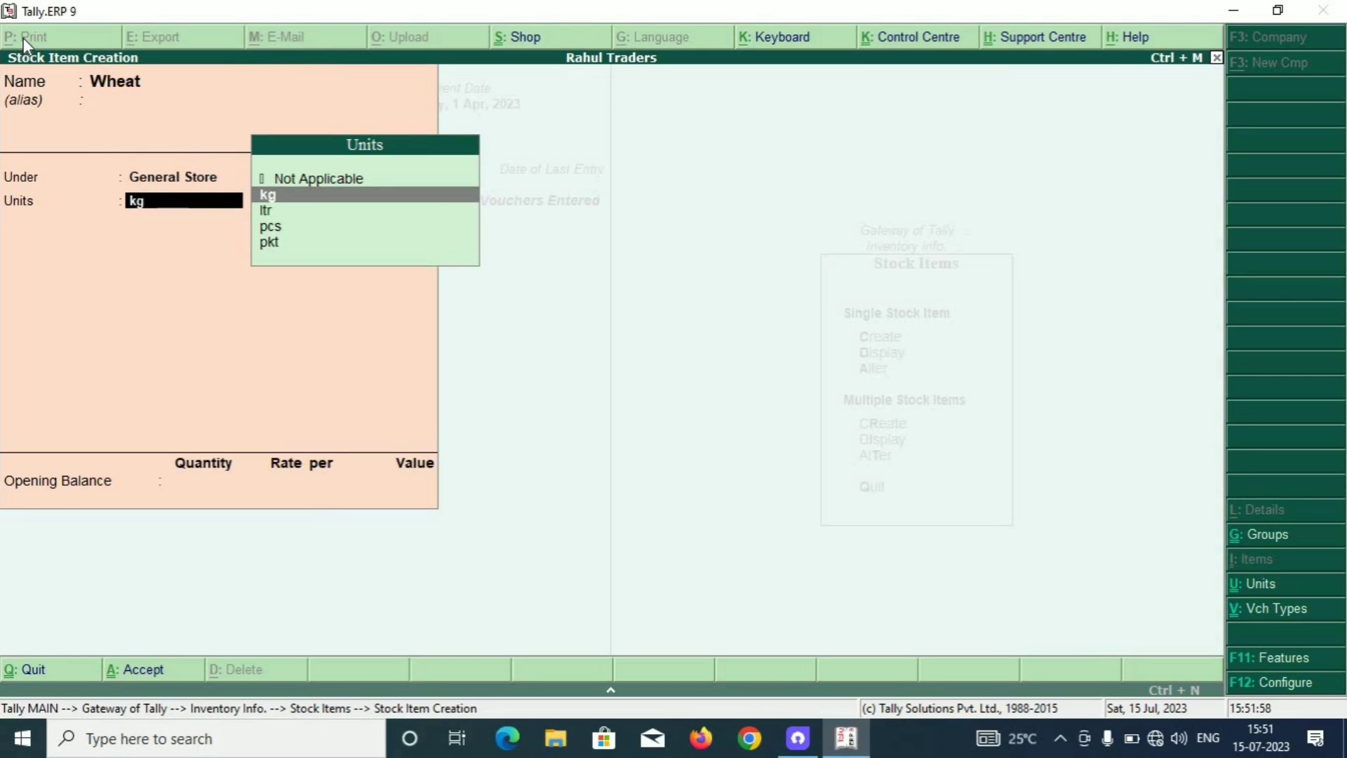
key(Return)
key(Return)
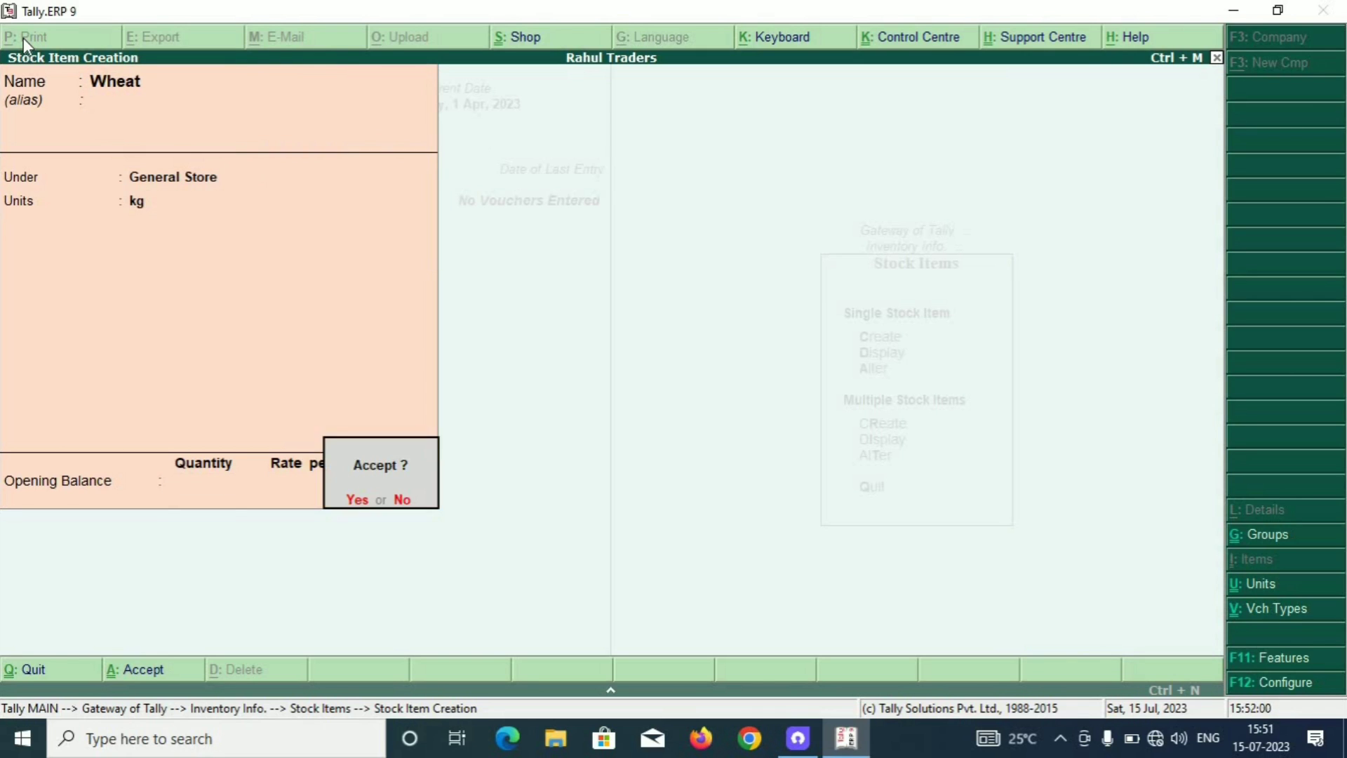
key(Return)
Create stock item Milk under General Store with unit ltr.
text(Milk)
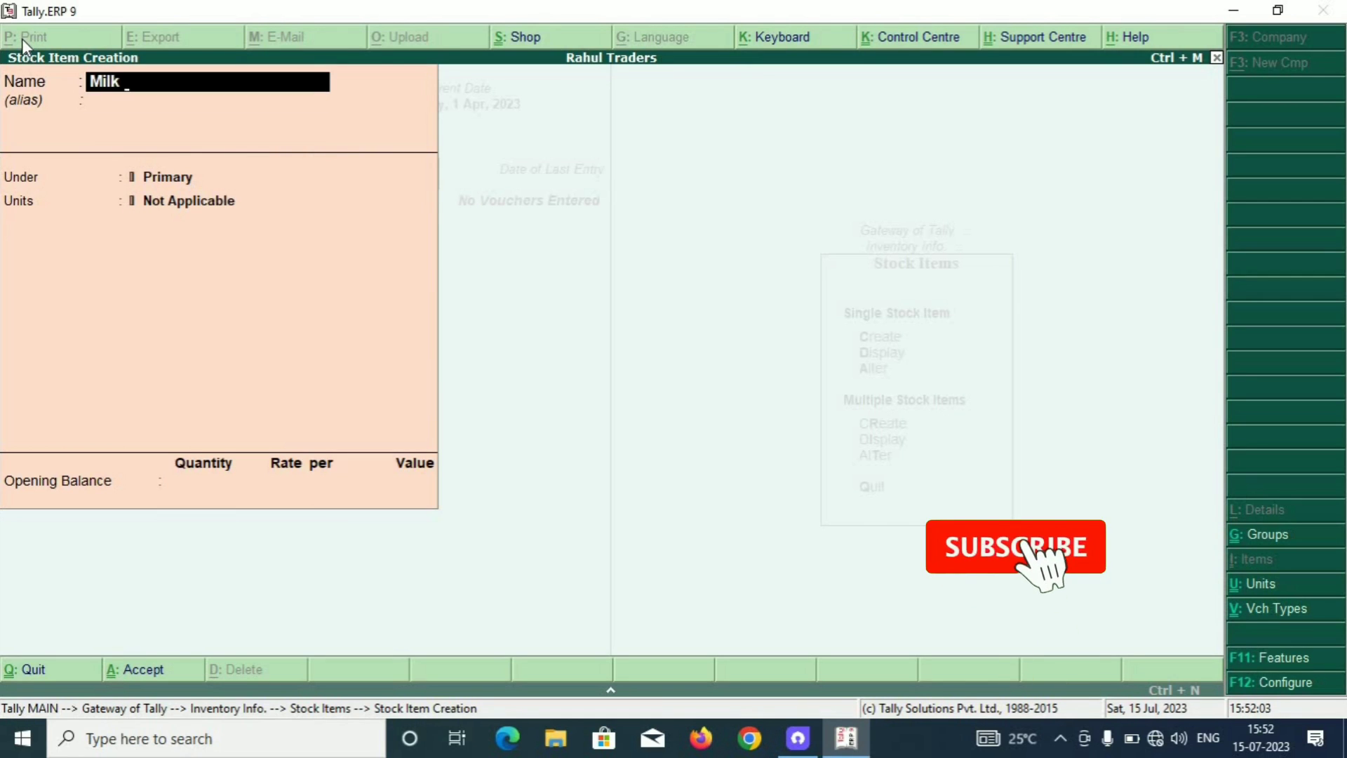
key(Return)
key(Down)
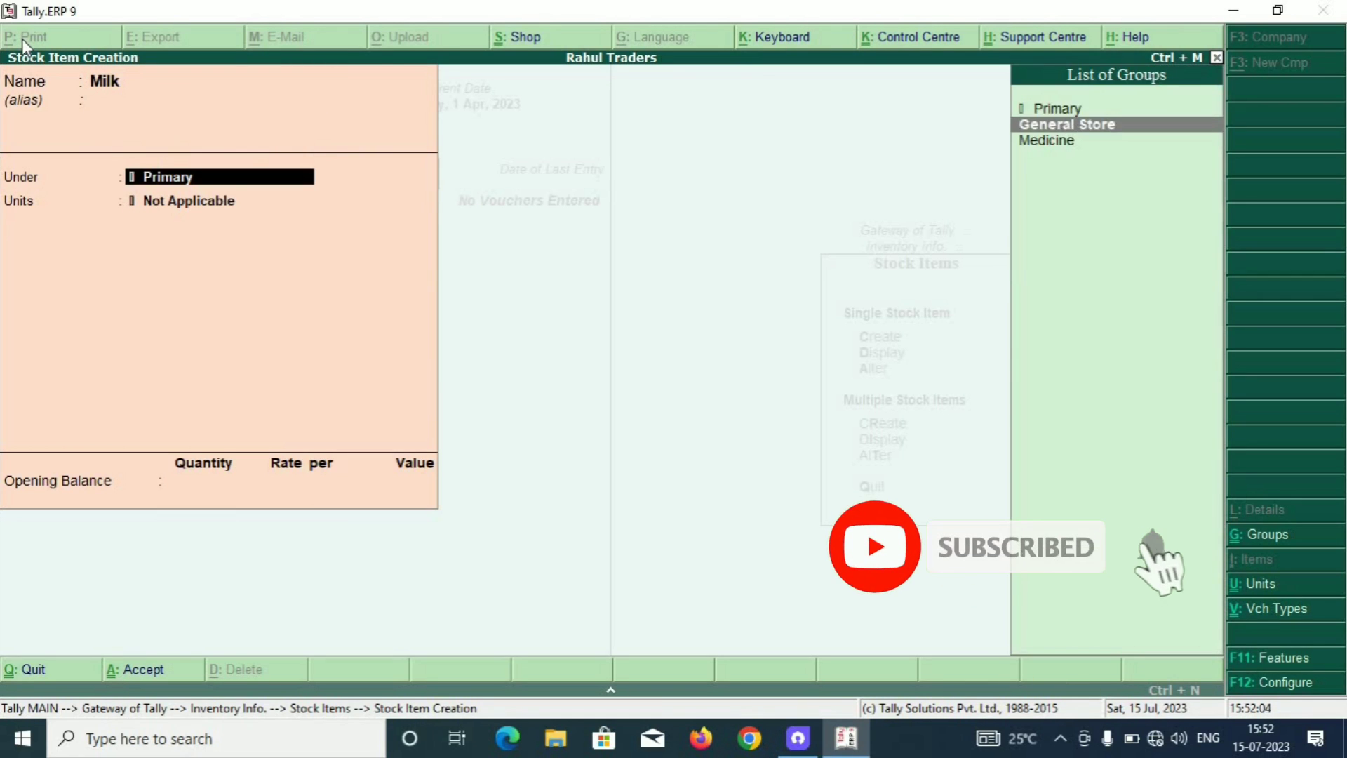
key(Return)
key(Down)
key(Down)
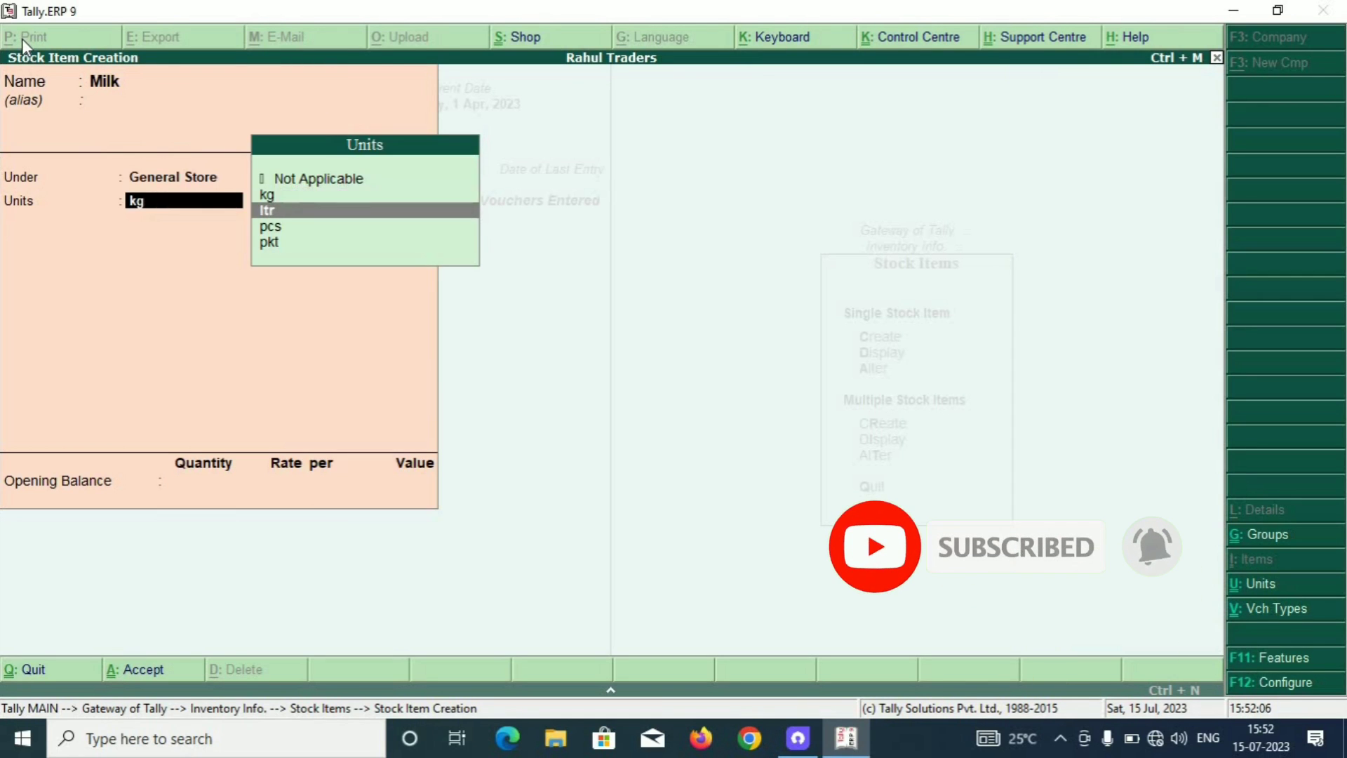
key(Return)
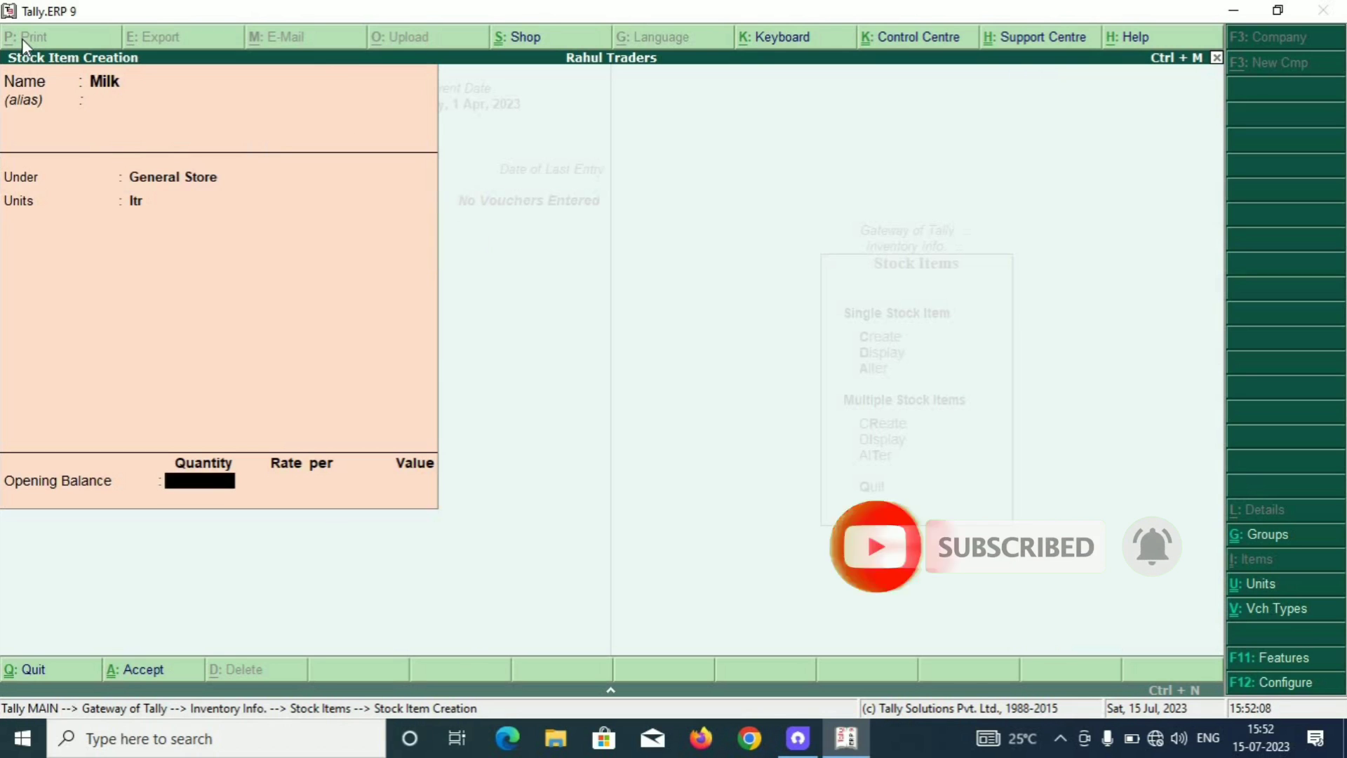
key(Return)
key(Return)
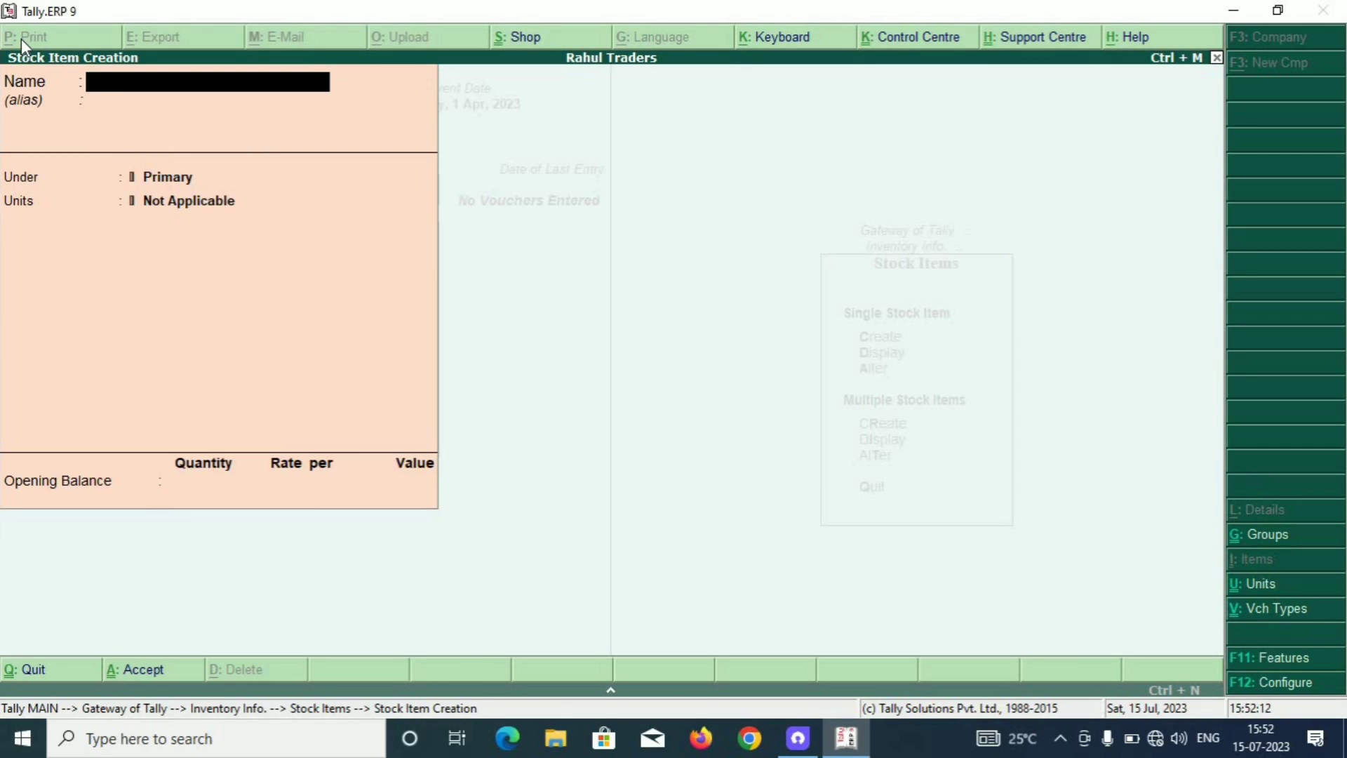
Create stock item Medicines under Medicine with unit pcs, then quit to Gateway of Tally.
text(Medici)
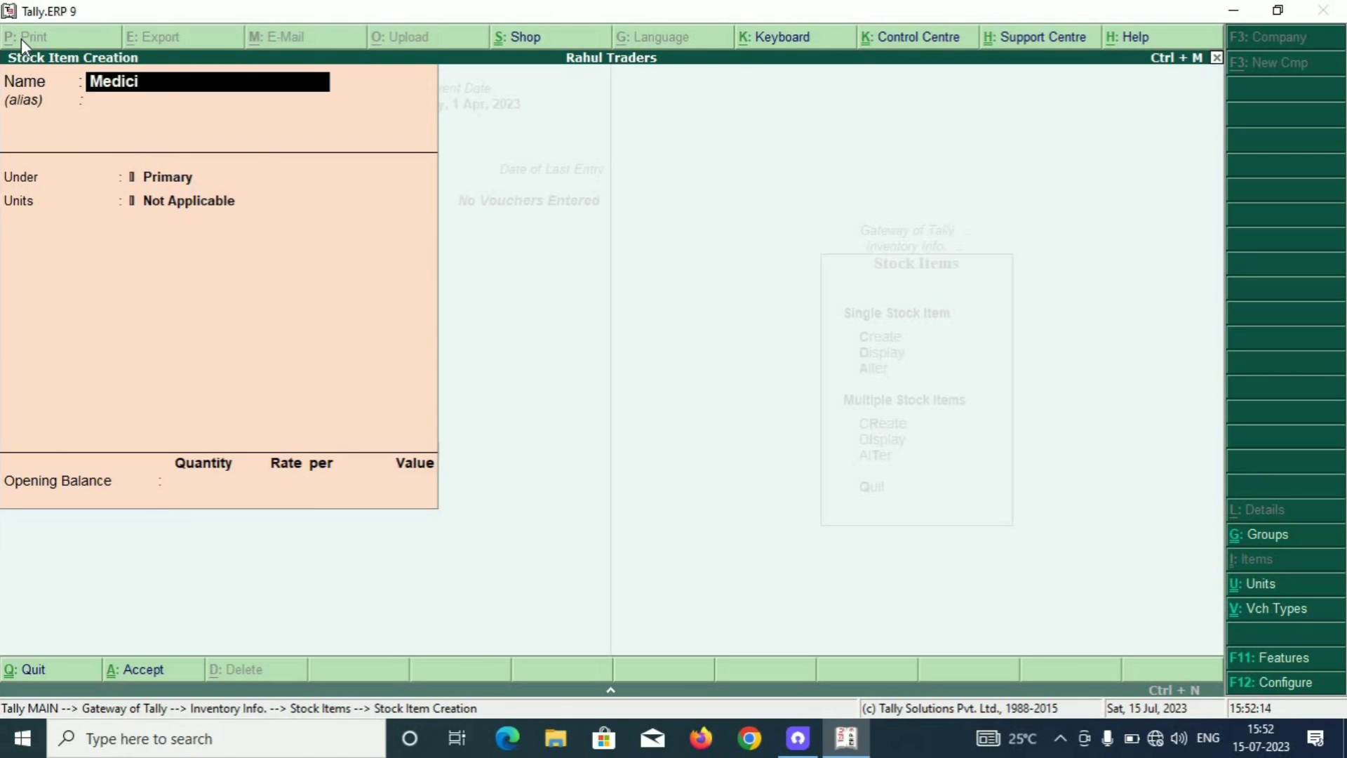
text(nes)
key(Return)
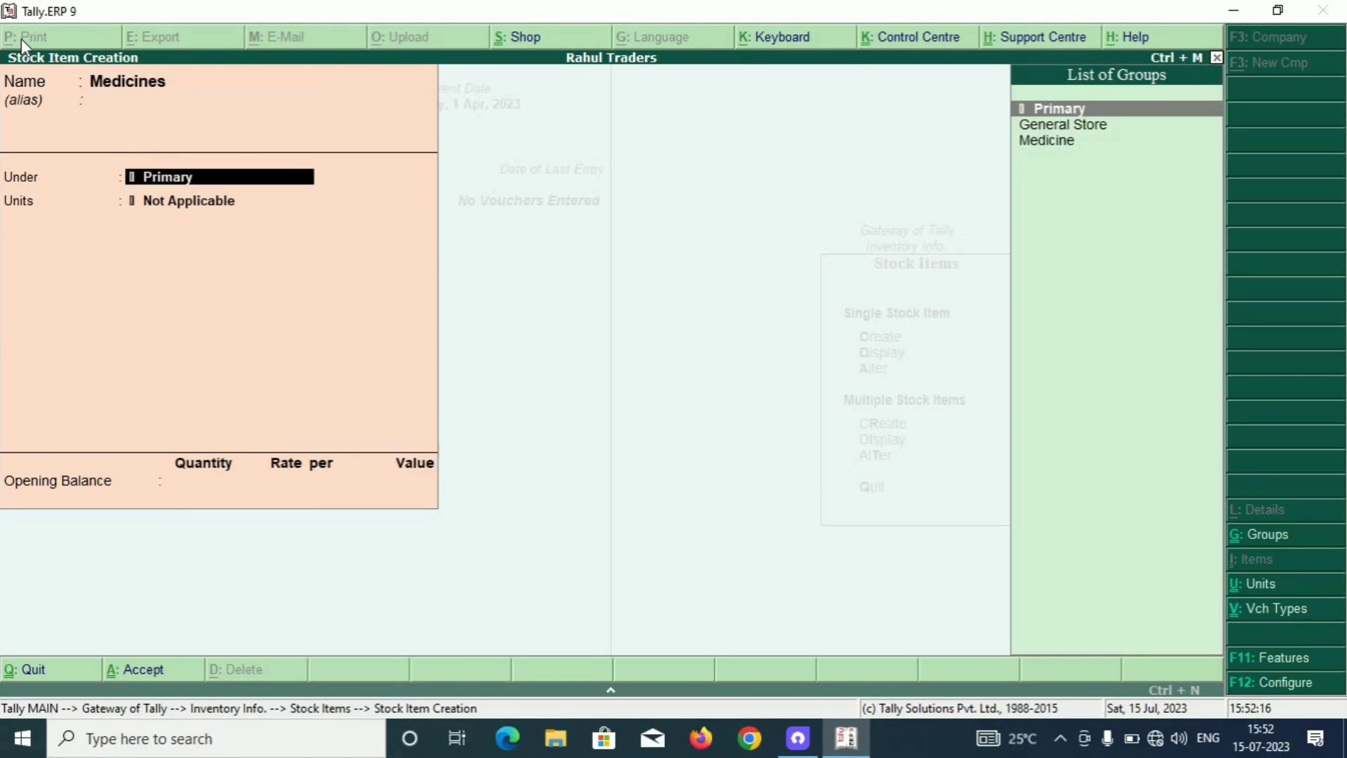
key(Down)
key(Down)
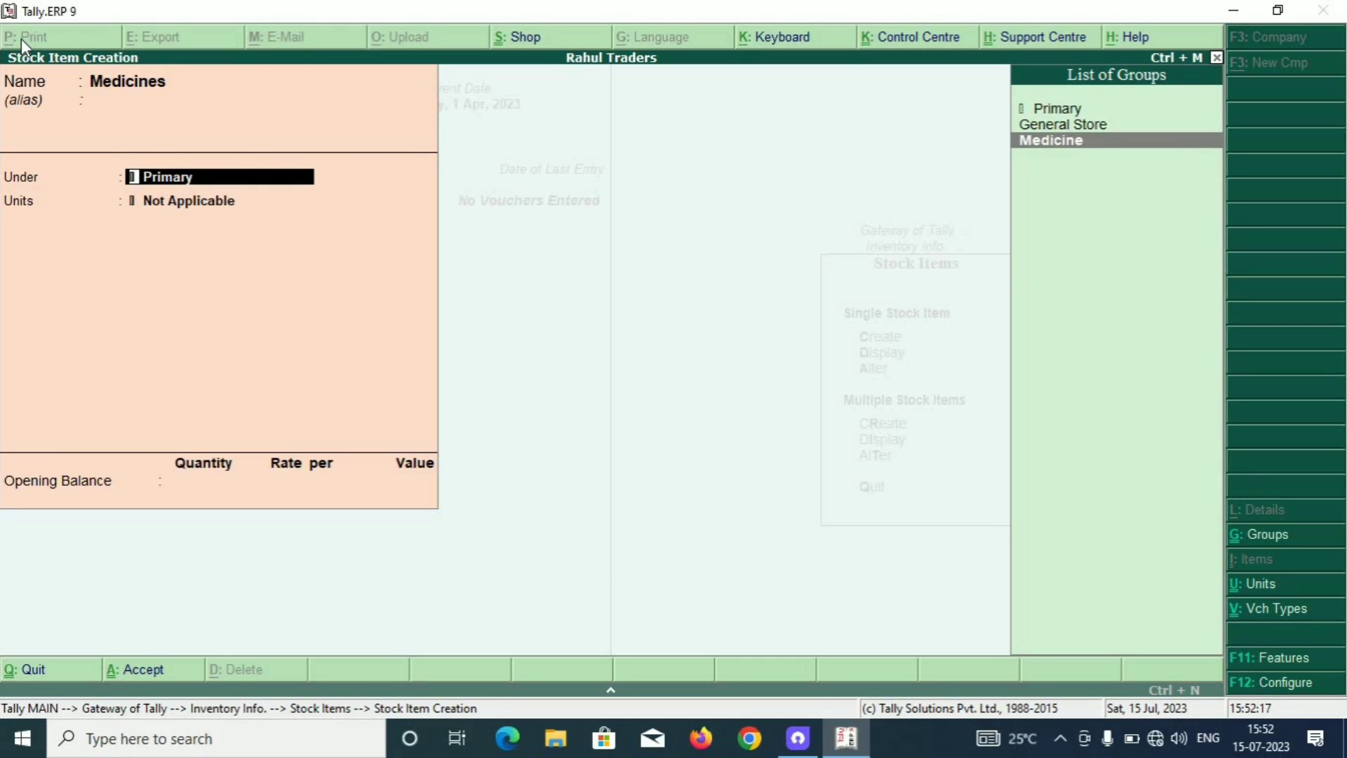
key(Return)
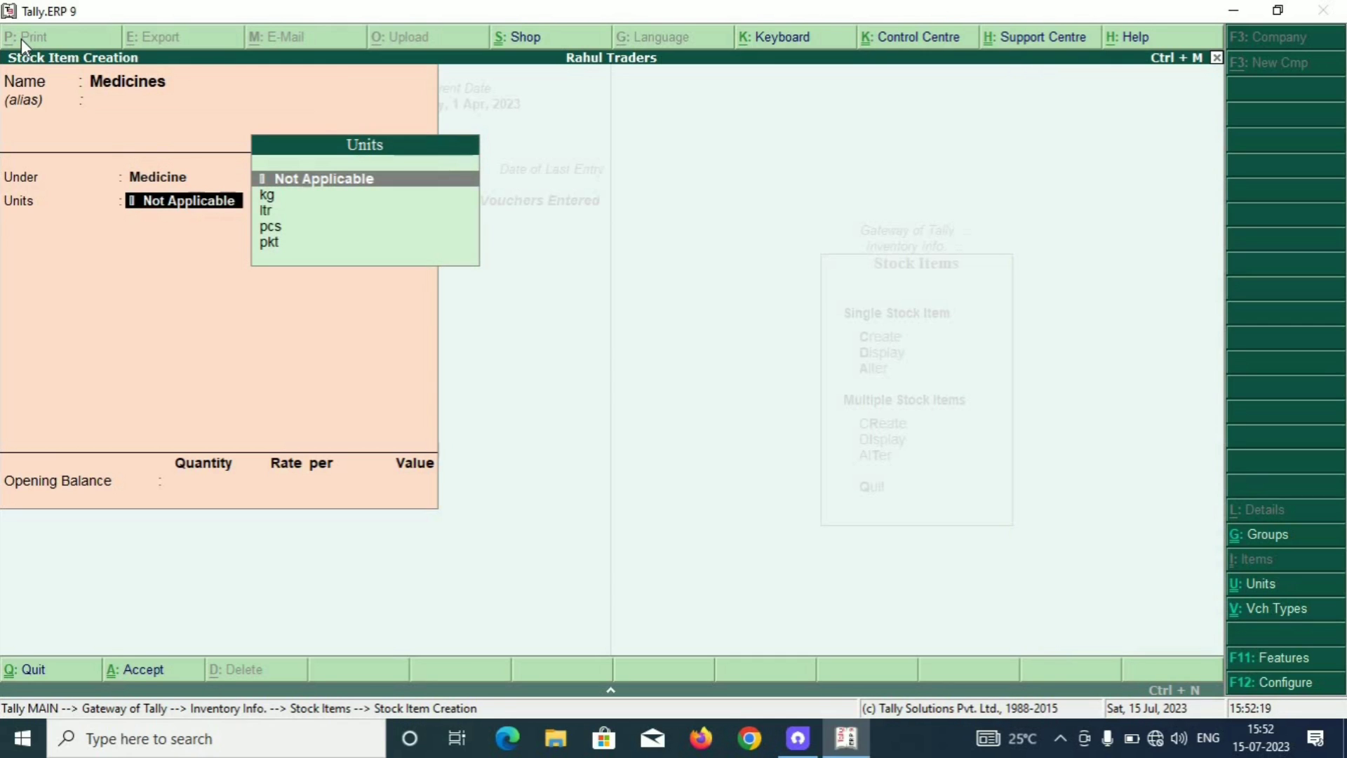
key(Down)
key(Down)
key(Down)
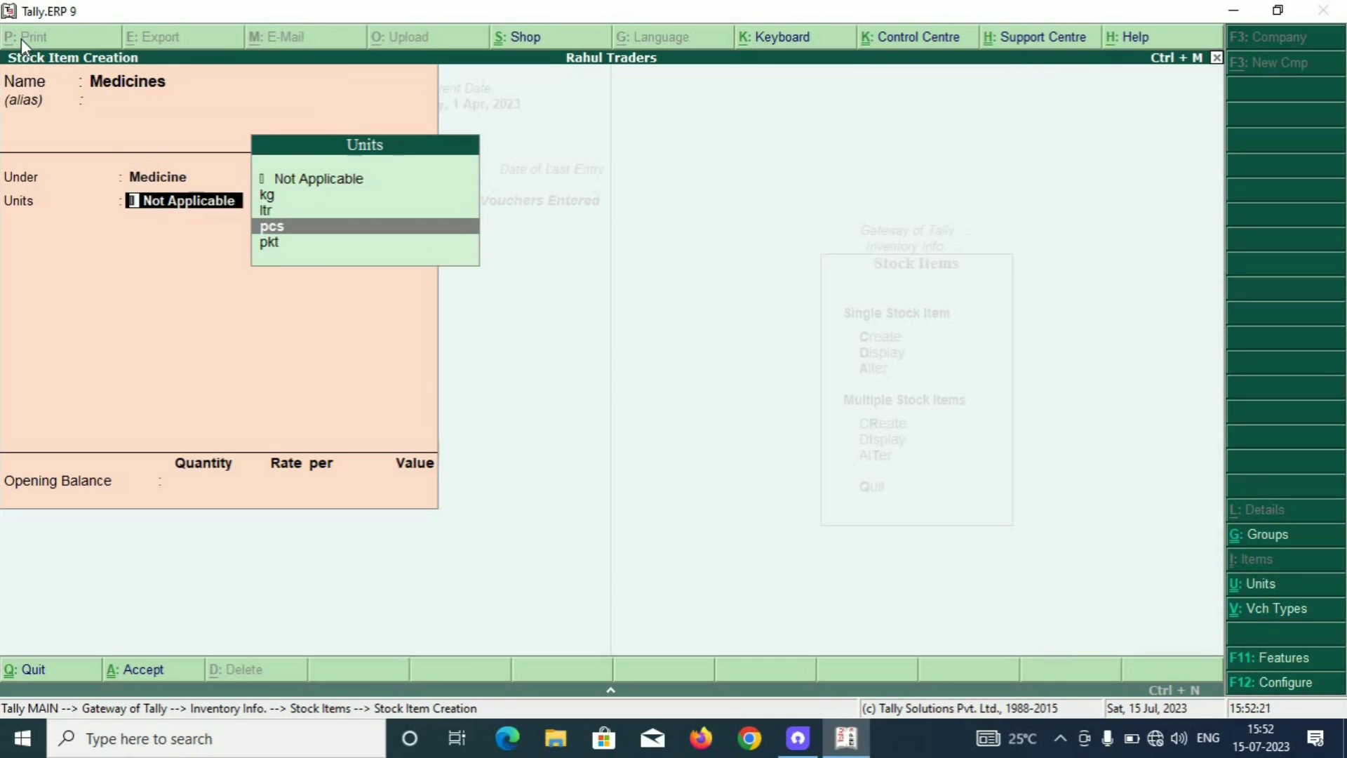
key(Return)
key(Return)
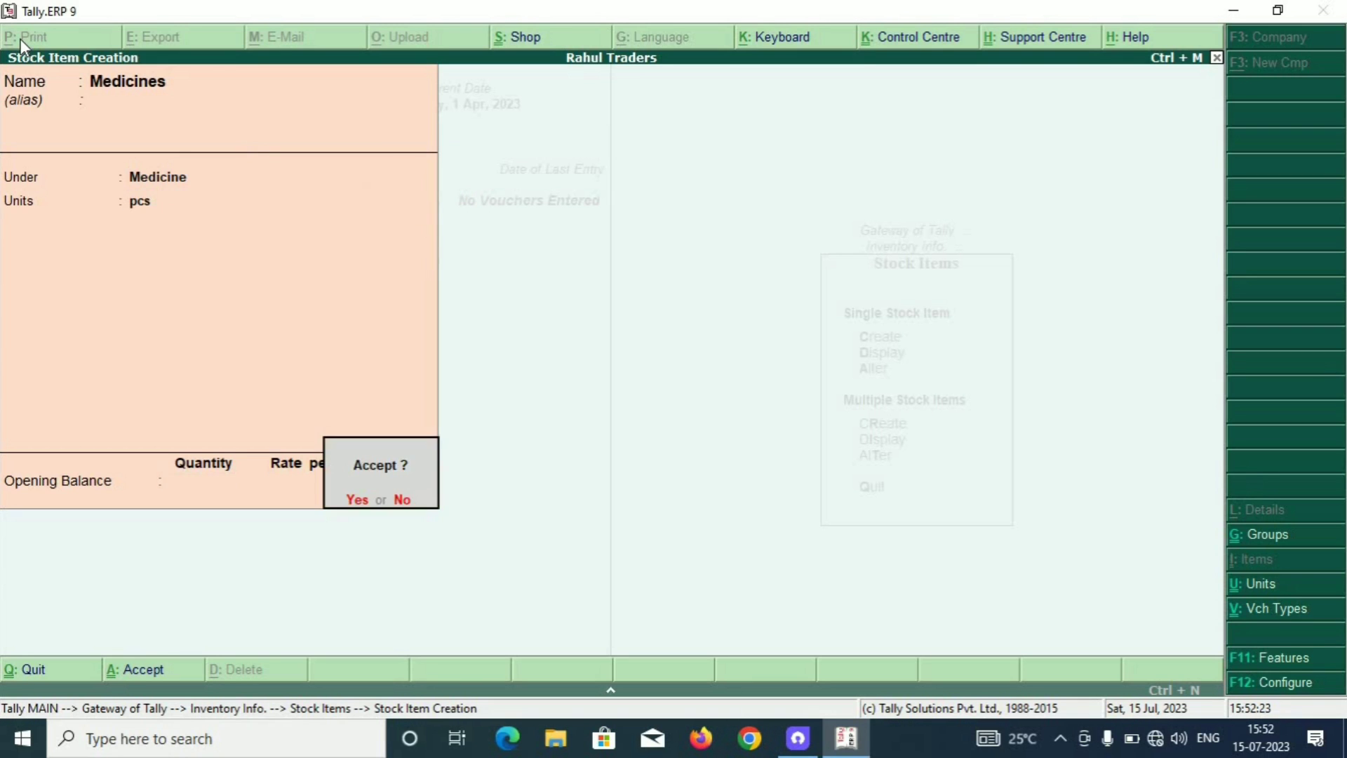
key(Return)
key(Escape)
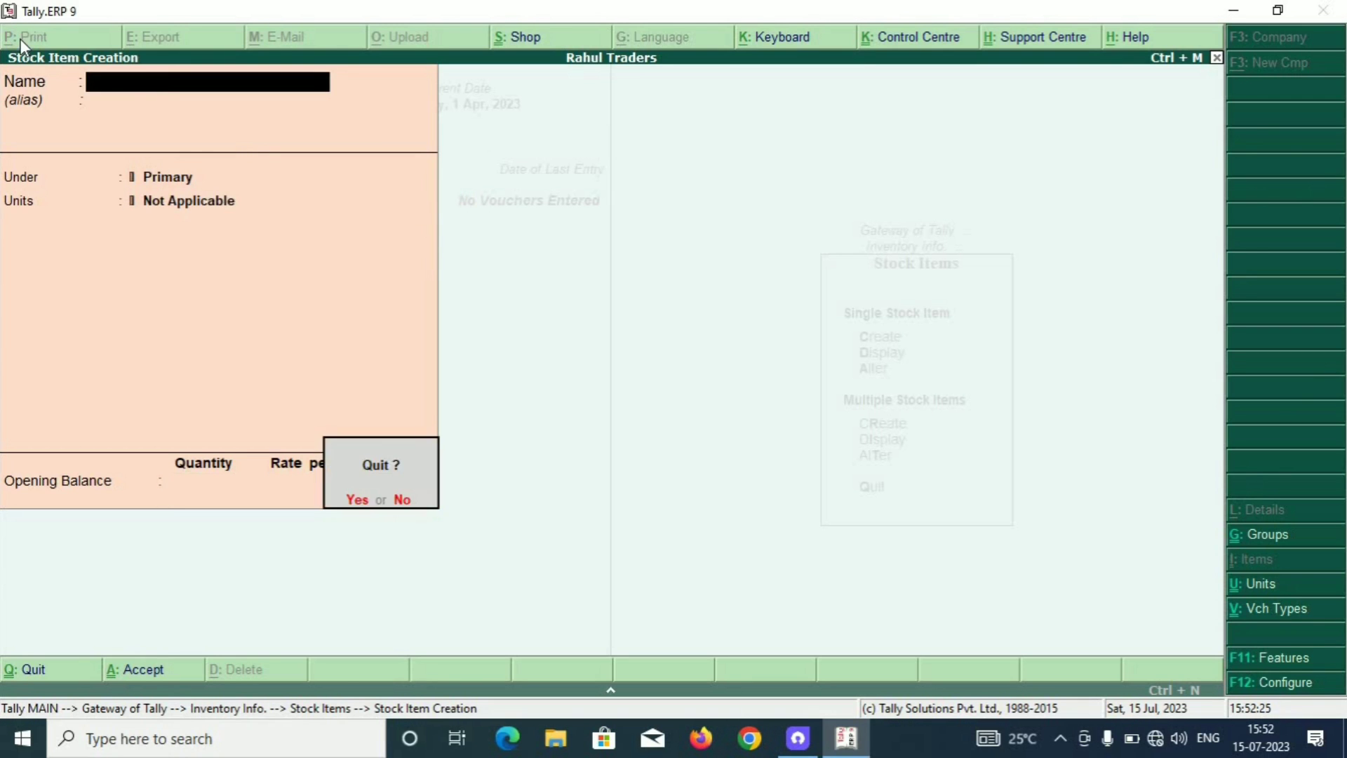
key(Return)
key(Escape)
key(Escape)
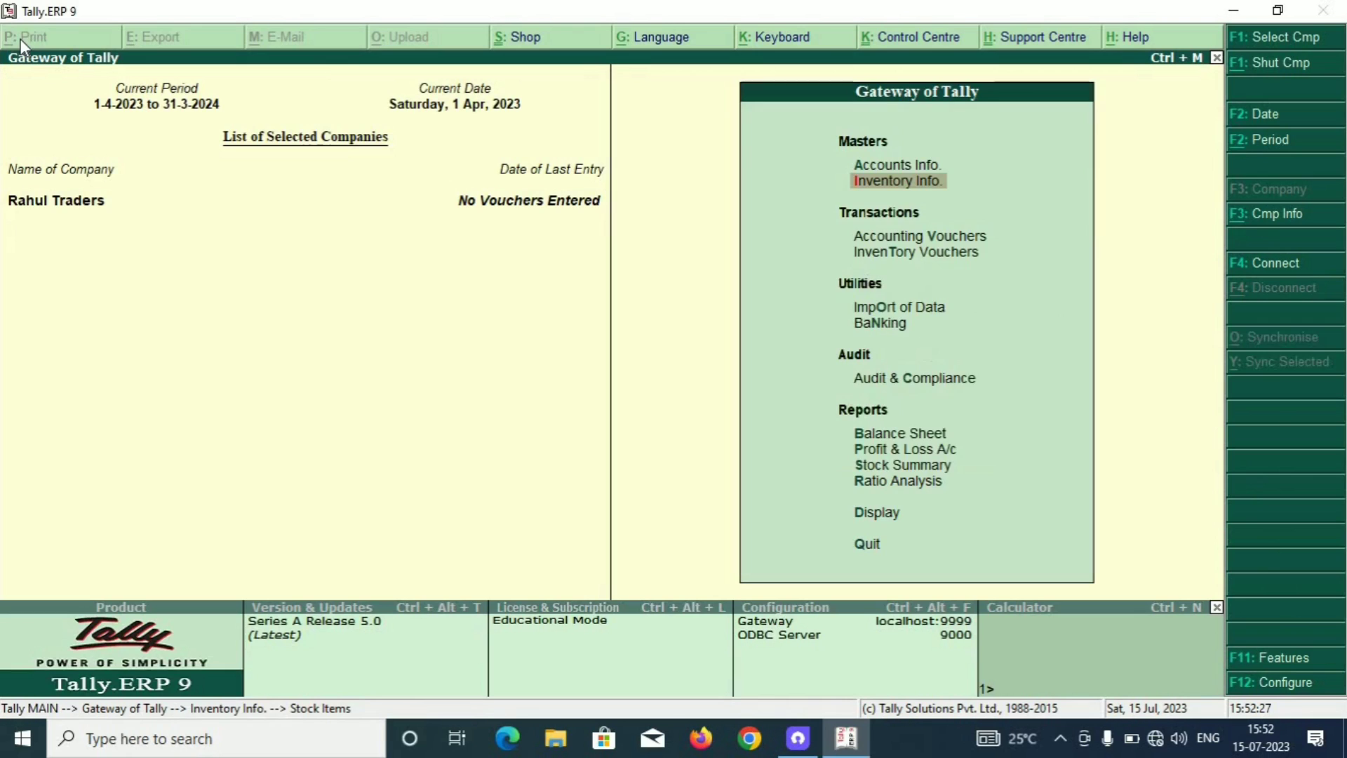
Open Accounting Vouchers from Gateway of Tally and switch to an F9 Purchase voucher.
key(Up)
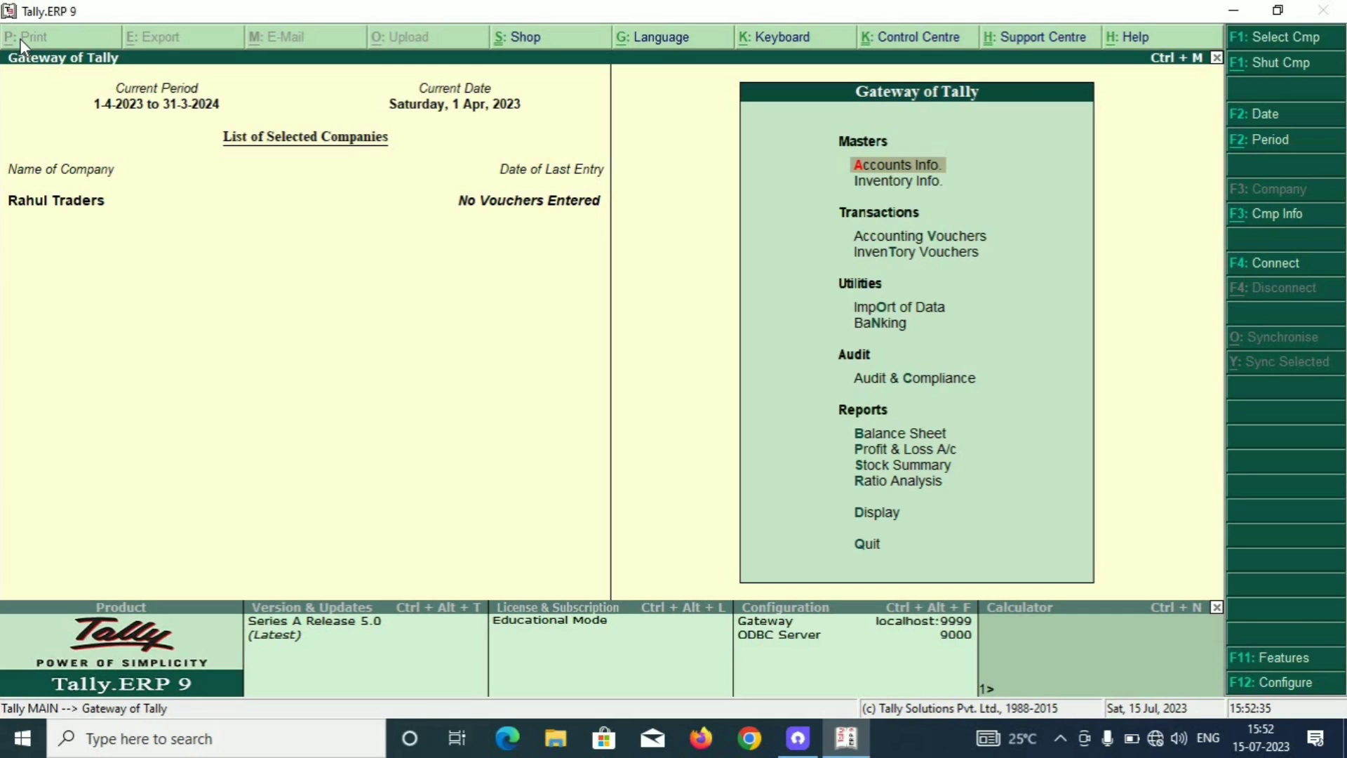
key(Down)
key(Down)
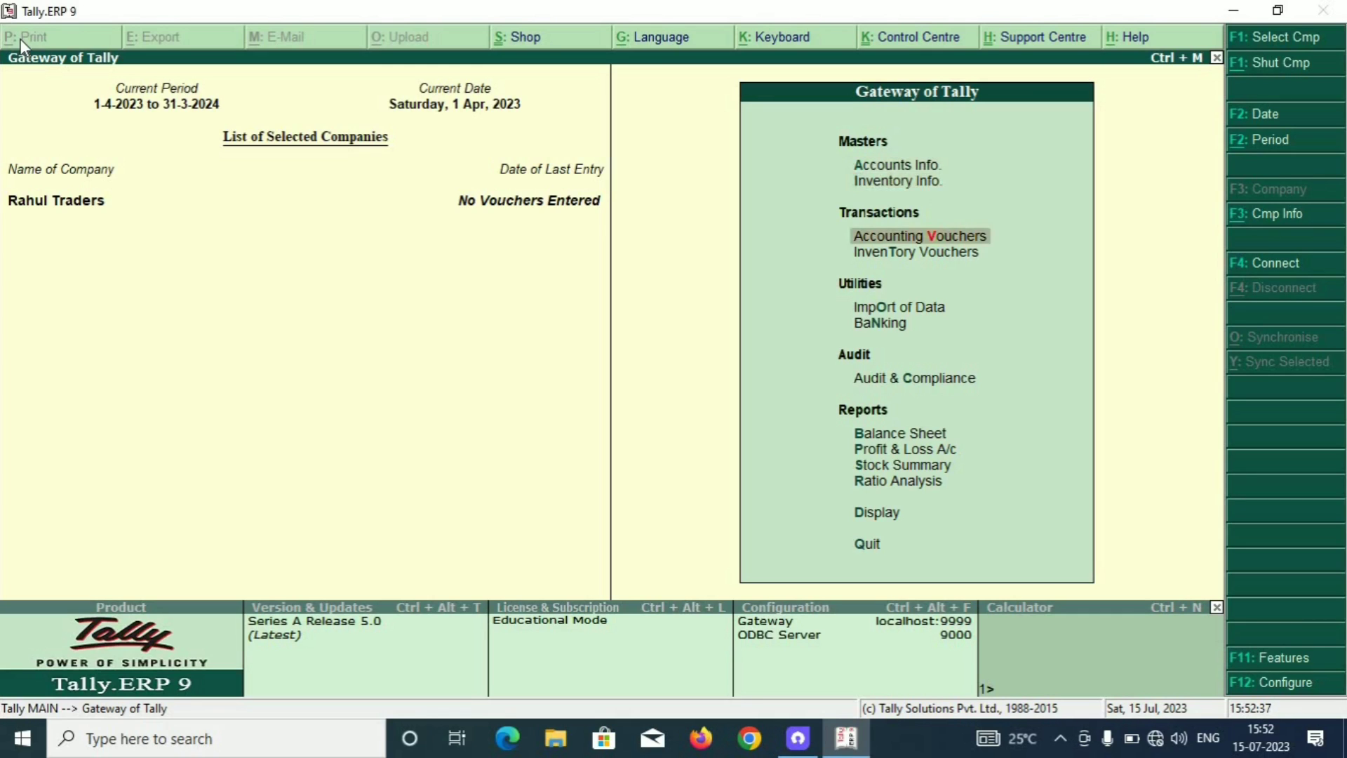
key(Up)
key(Up)
key(Down)
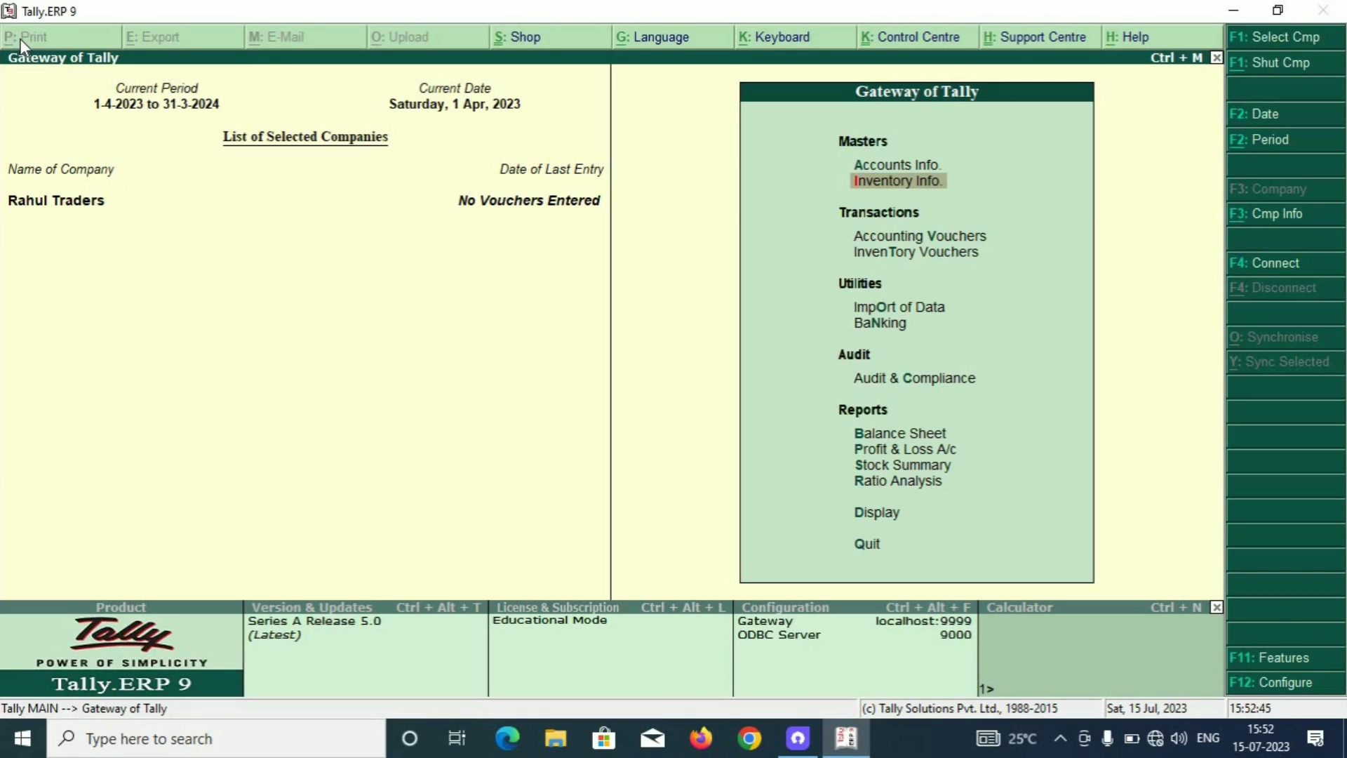
key(Down)
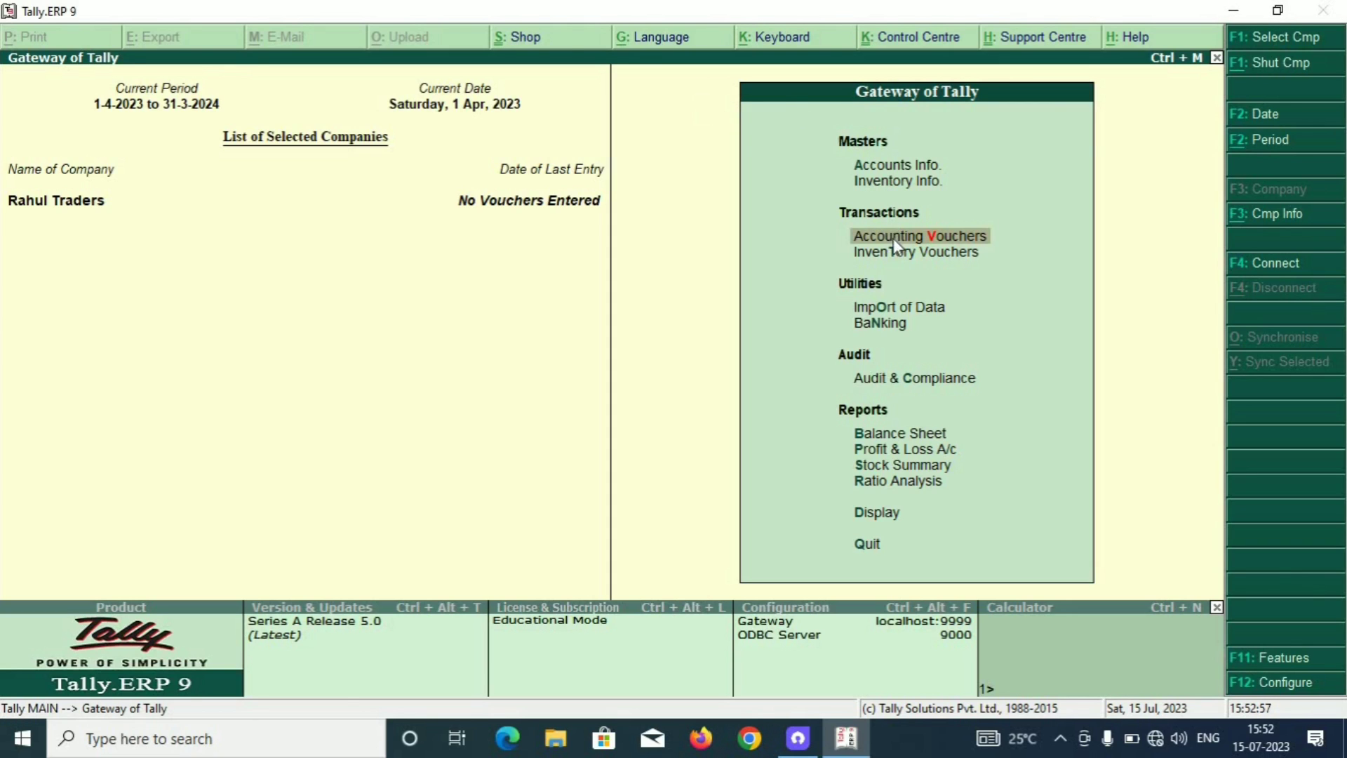
click(897, 238)
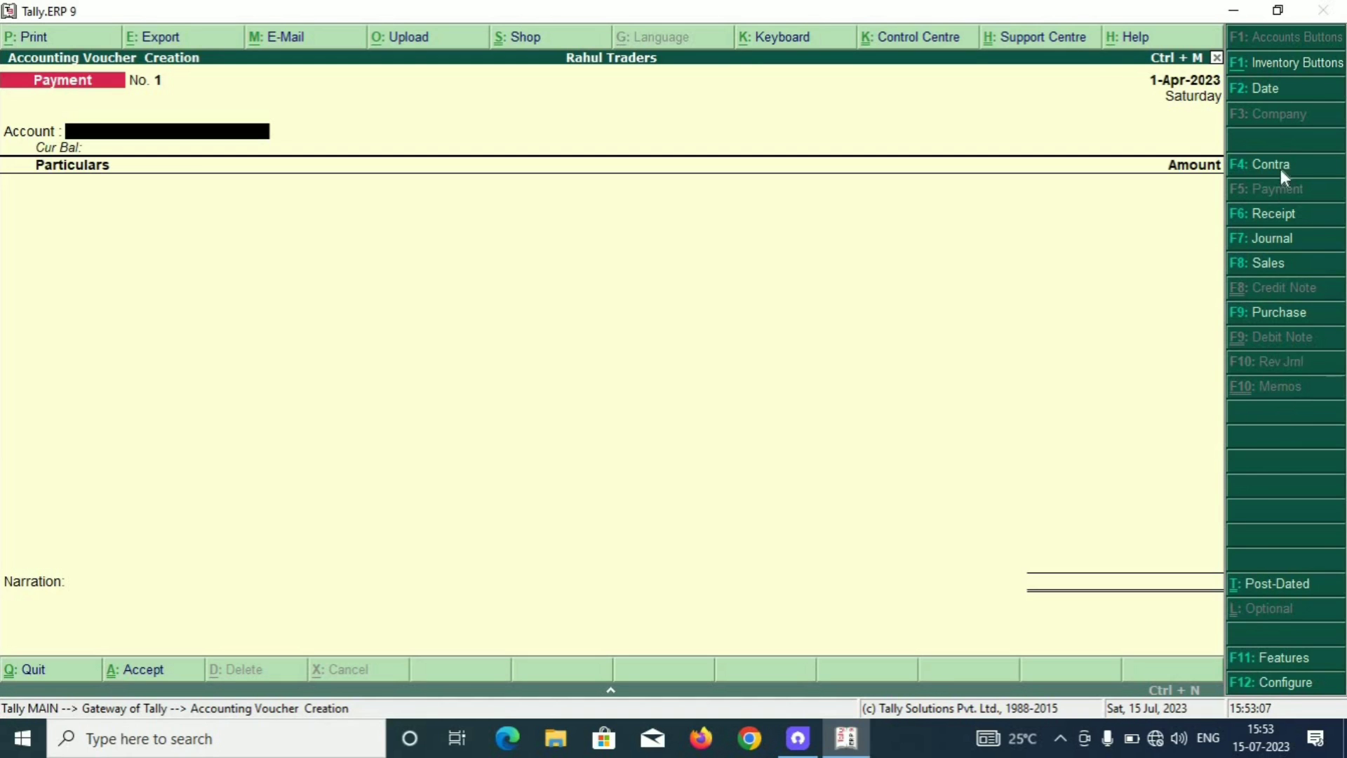
click(1272, 315)
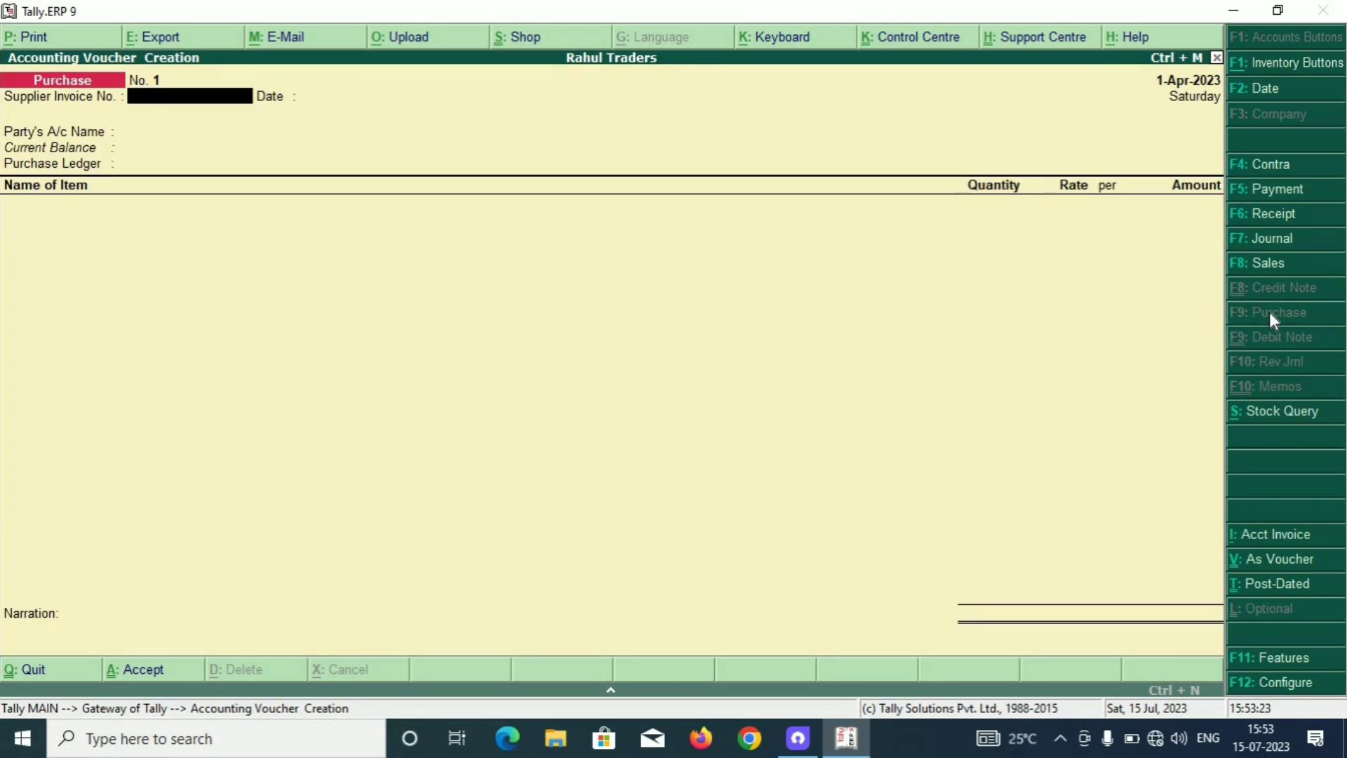
Enter the supplier invoice number, keep date 1-Apr-2023 and choose the supplier firm as party.
text(klm00001)
key(Return)
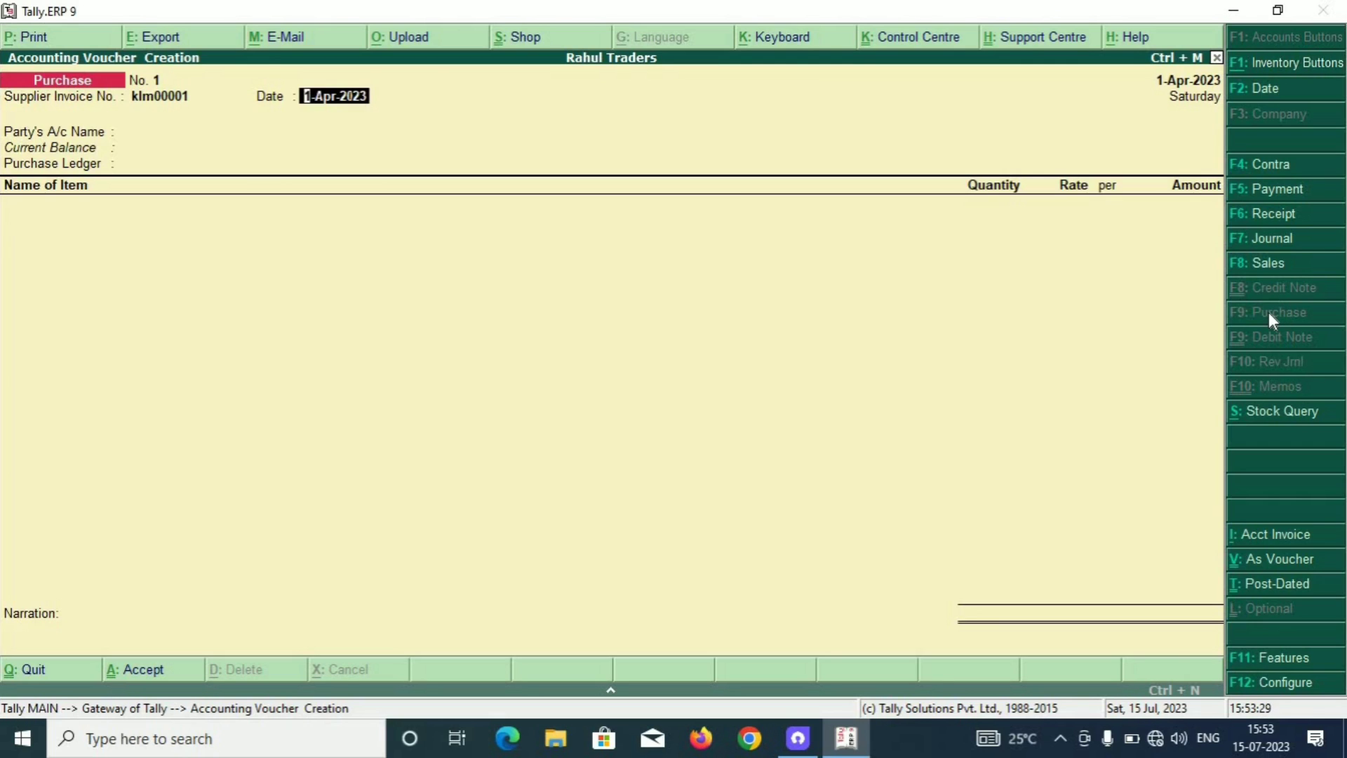
key(Return)
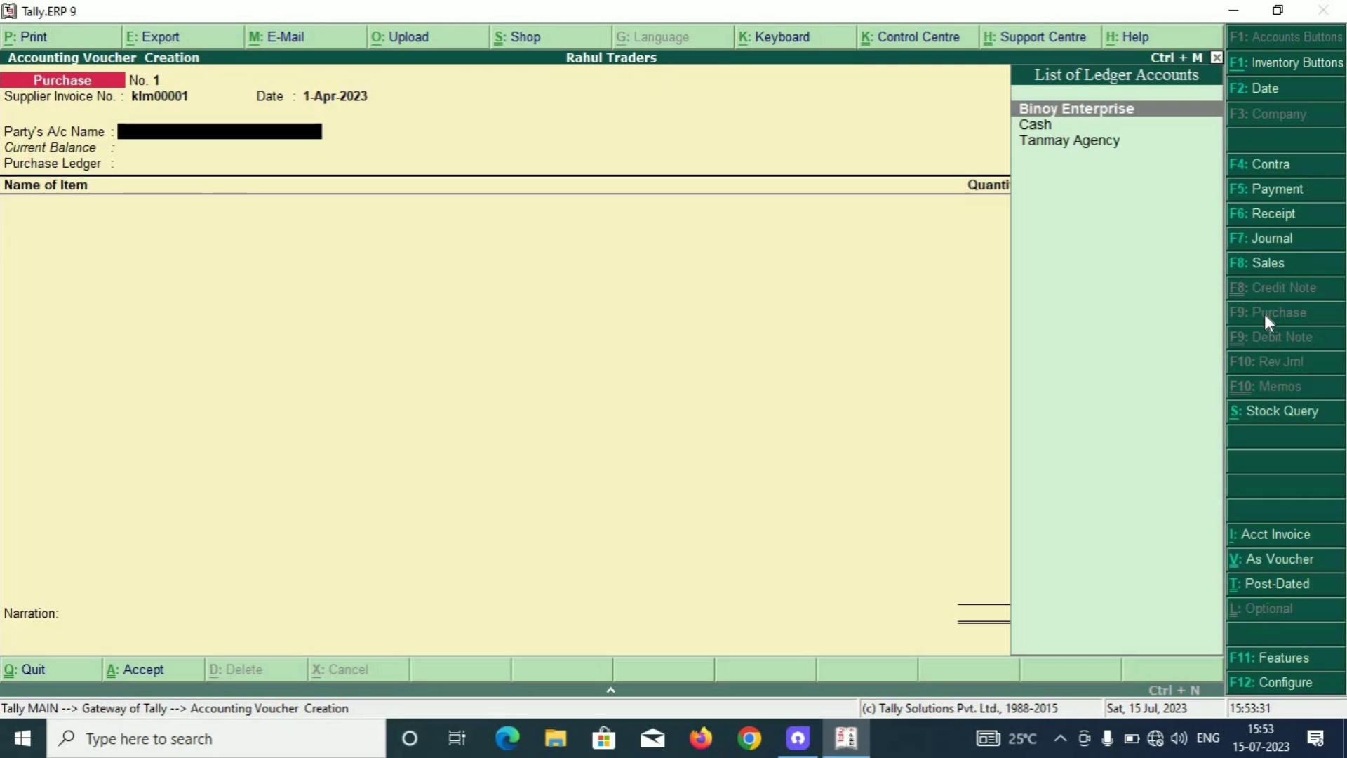
key(Down)
key(Up)
key(Return)
key(Return)
key(Return)
key(Return)
key(Return)
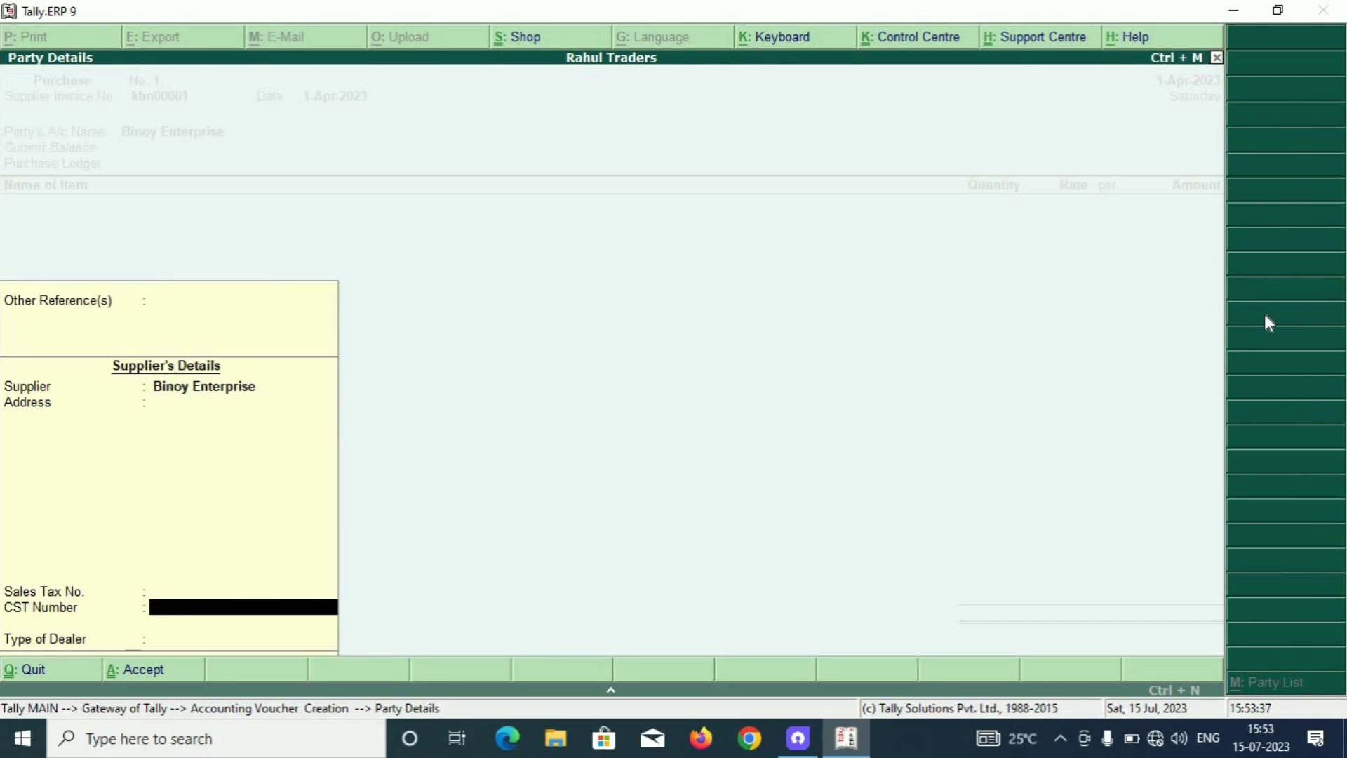
key(Return)
key(Return)
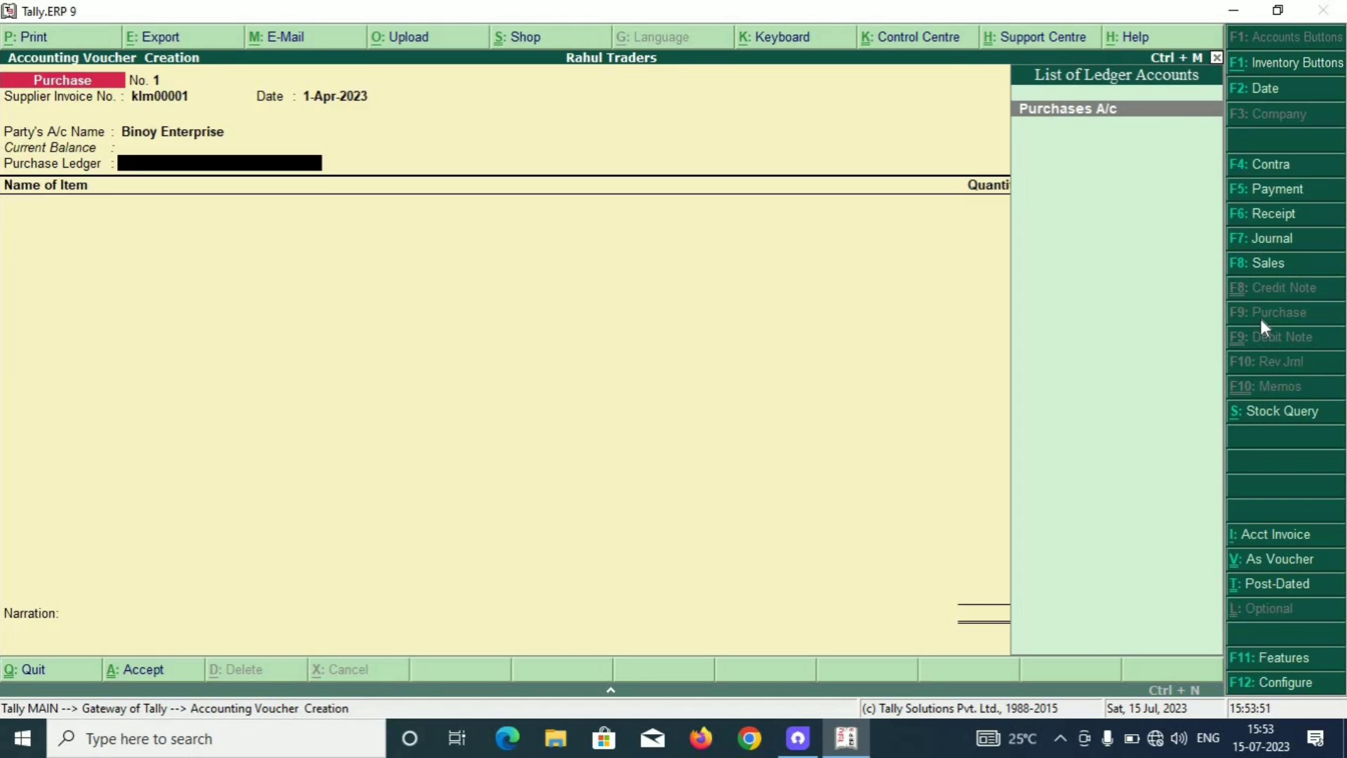
Set Purchases A/c as the ledger and add Milk, 10 ltr at 38.00.
key(Return)
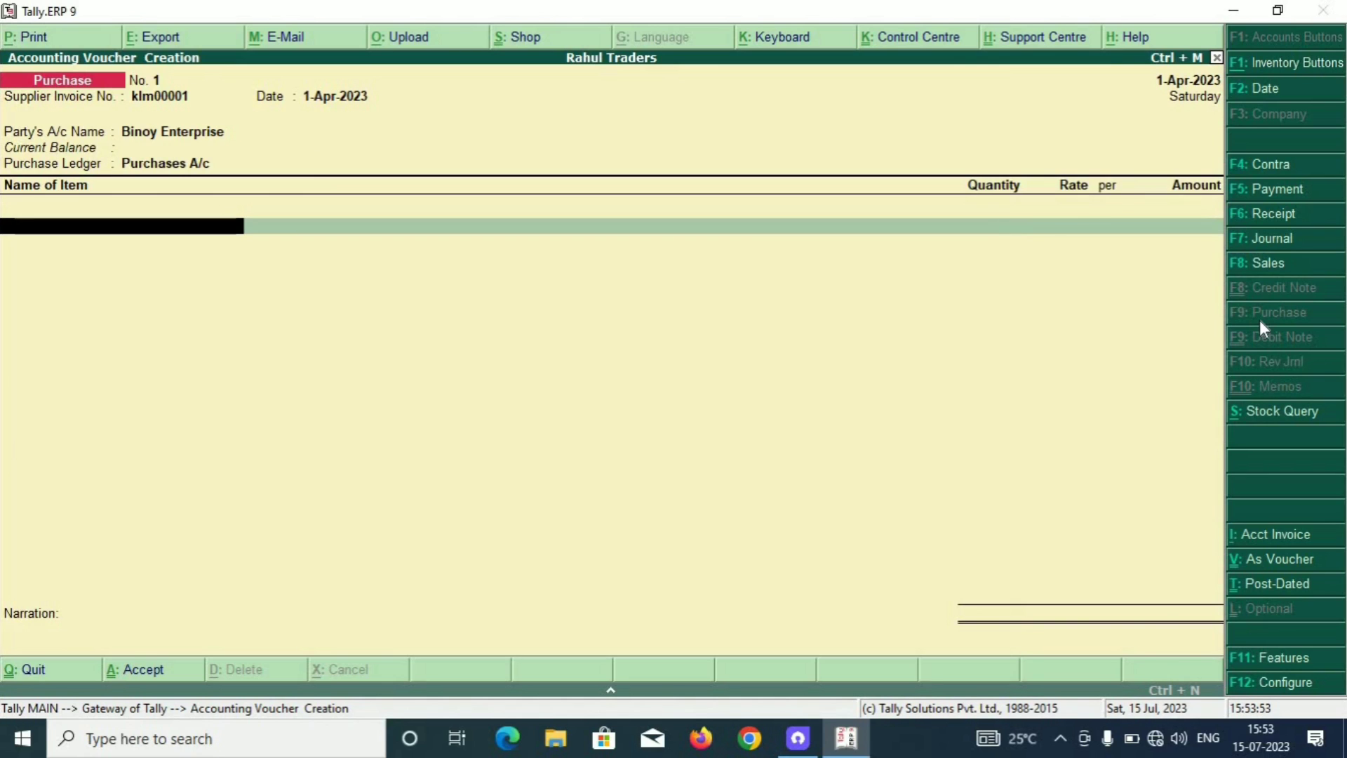
key(Down)
key(Down)
key(Down)
key(Down)
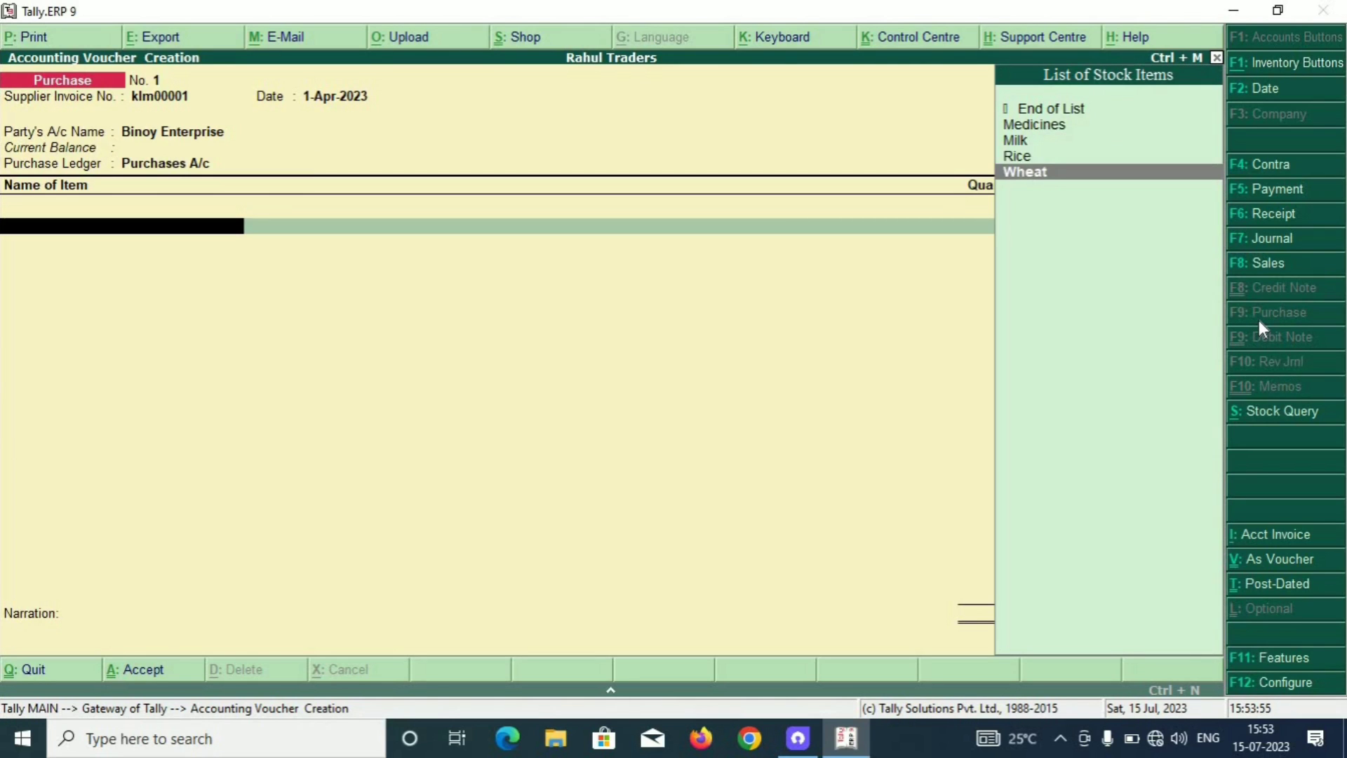
key(Up)
key(Up)
key(Up)
key(Down)
key(Return)
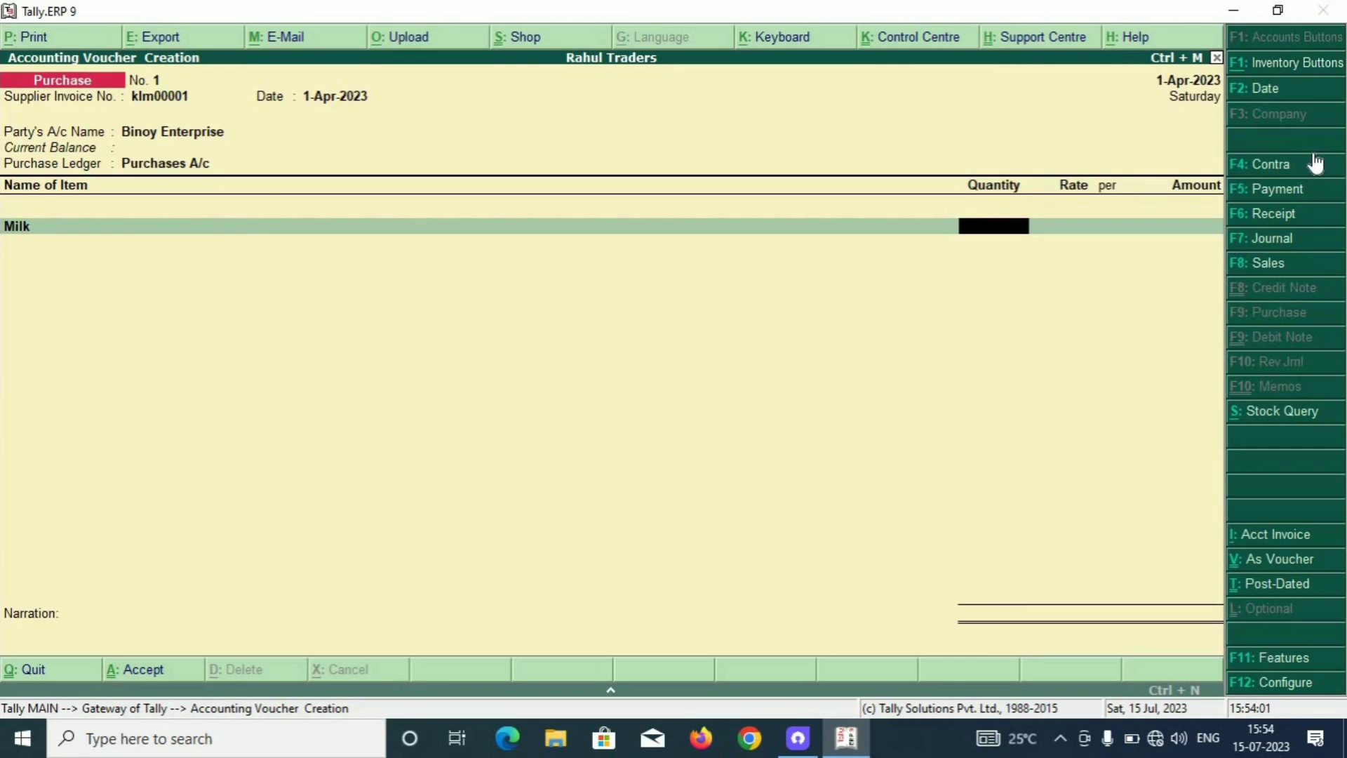
text(10)
key(Return)
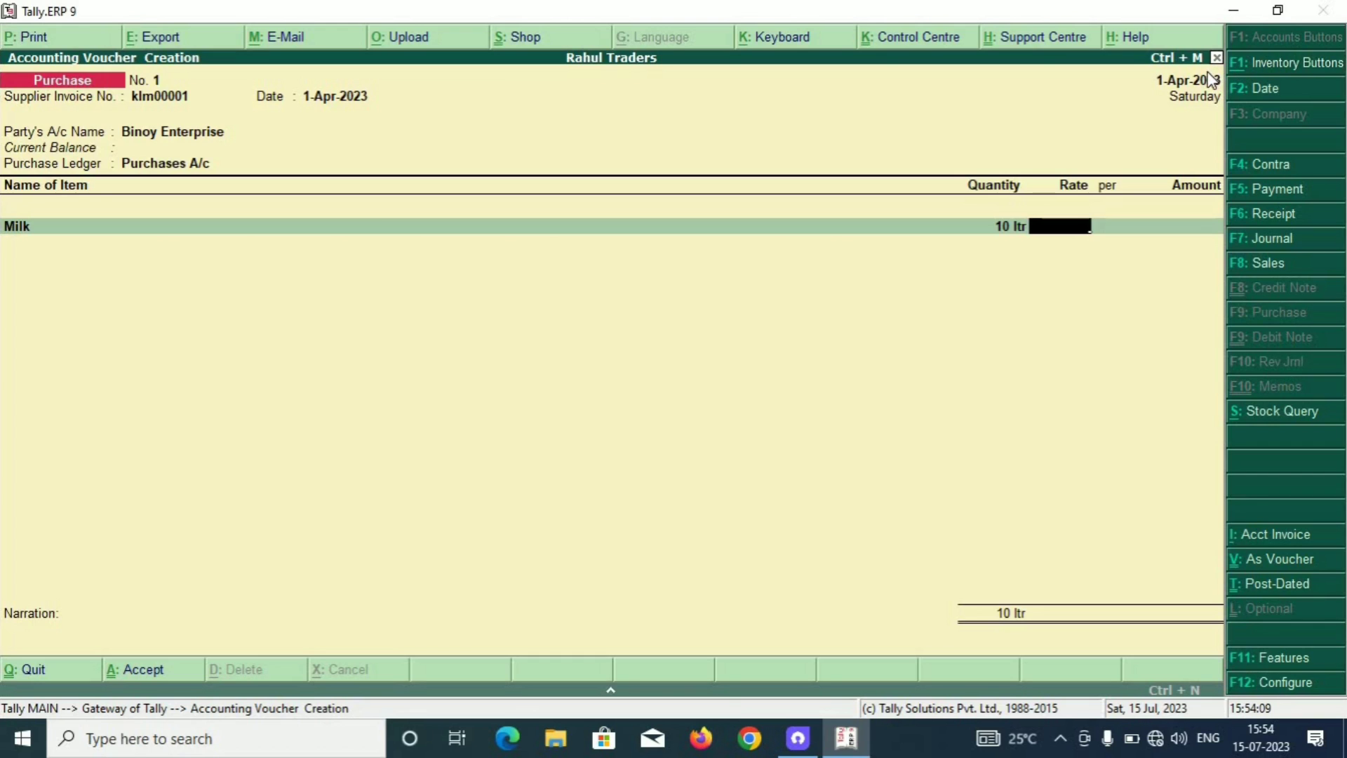
text(38)
key(Return)
key(Return)
key(Return)
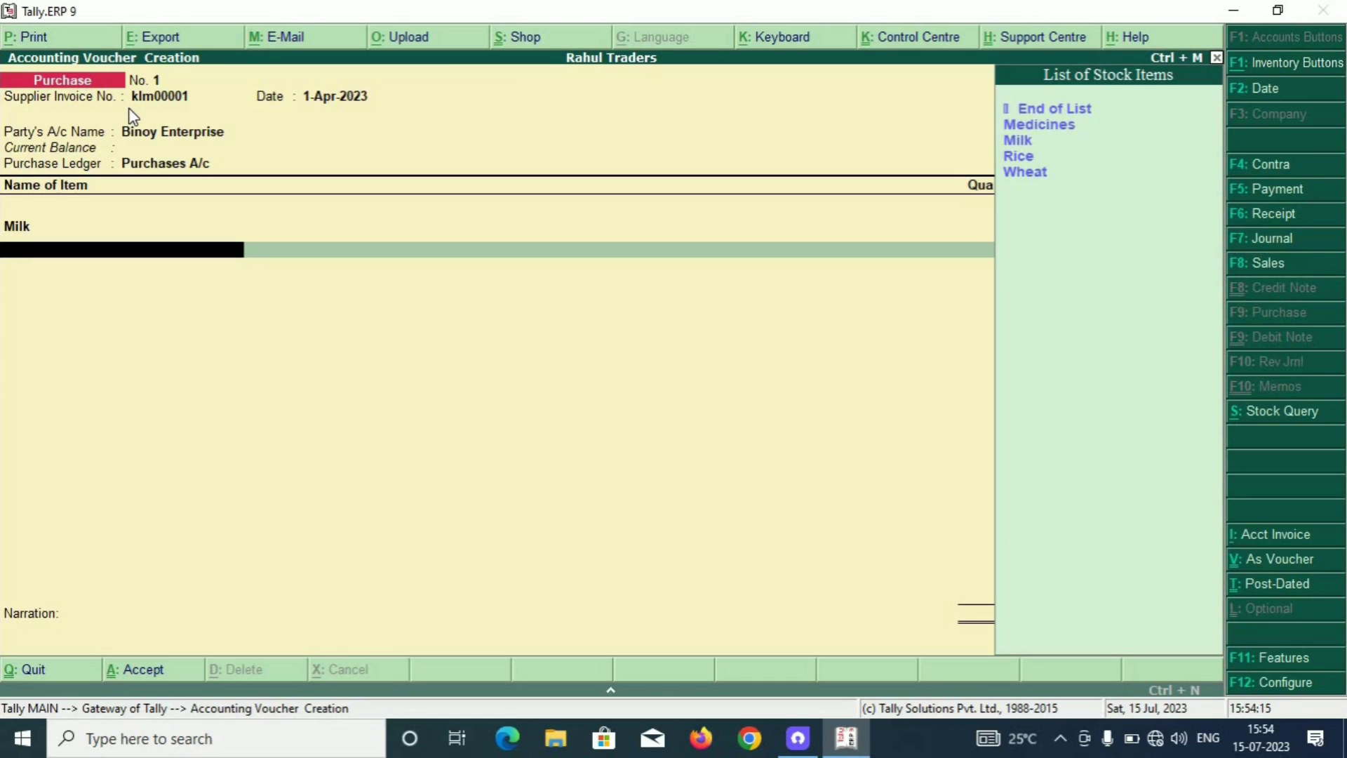
Add Rice as the second item, 26 kg at 52.00.
key(Down)
key(Down)
key(Down)
key(Return)
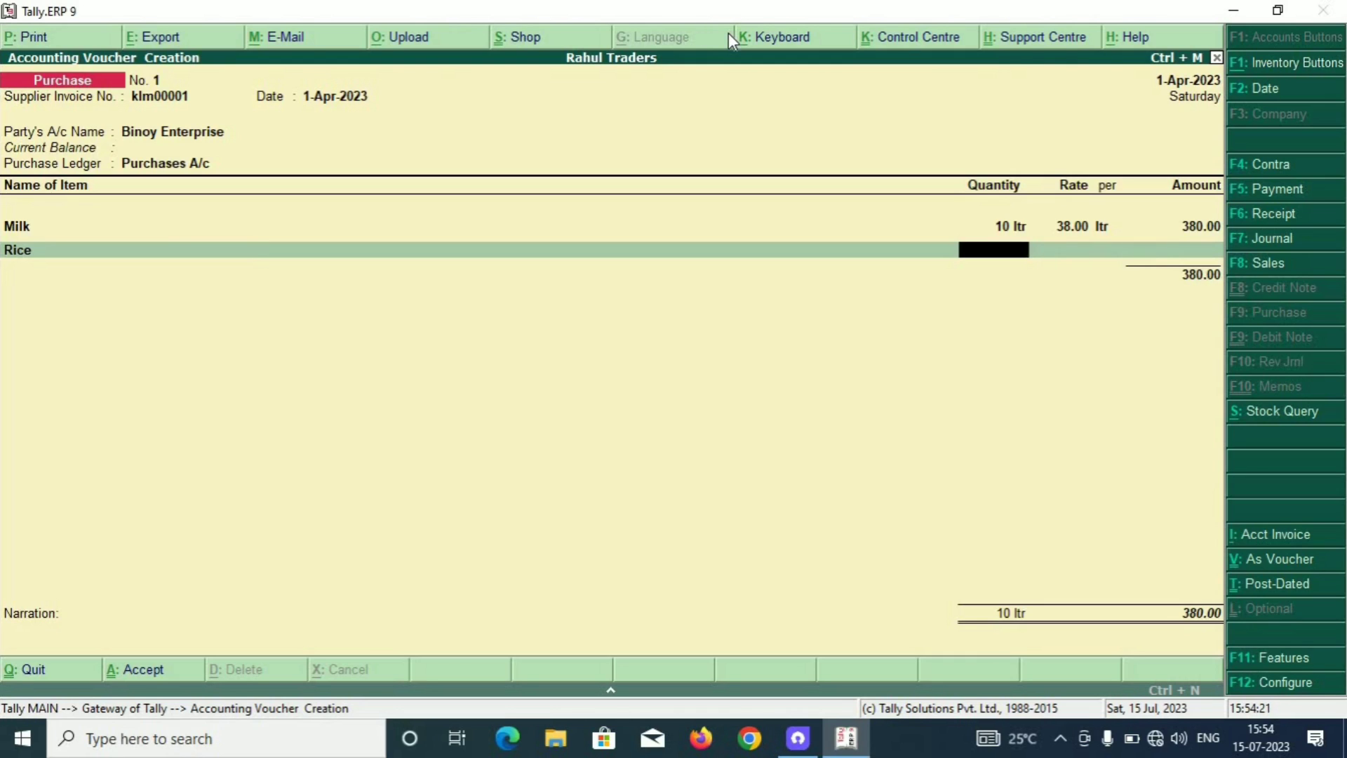
text(26)
key(Return)
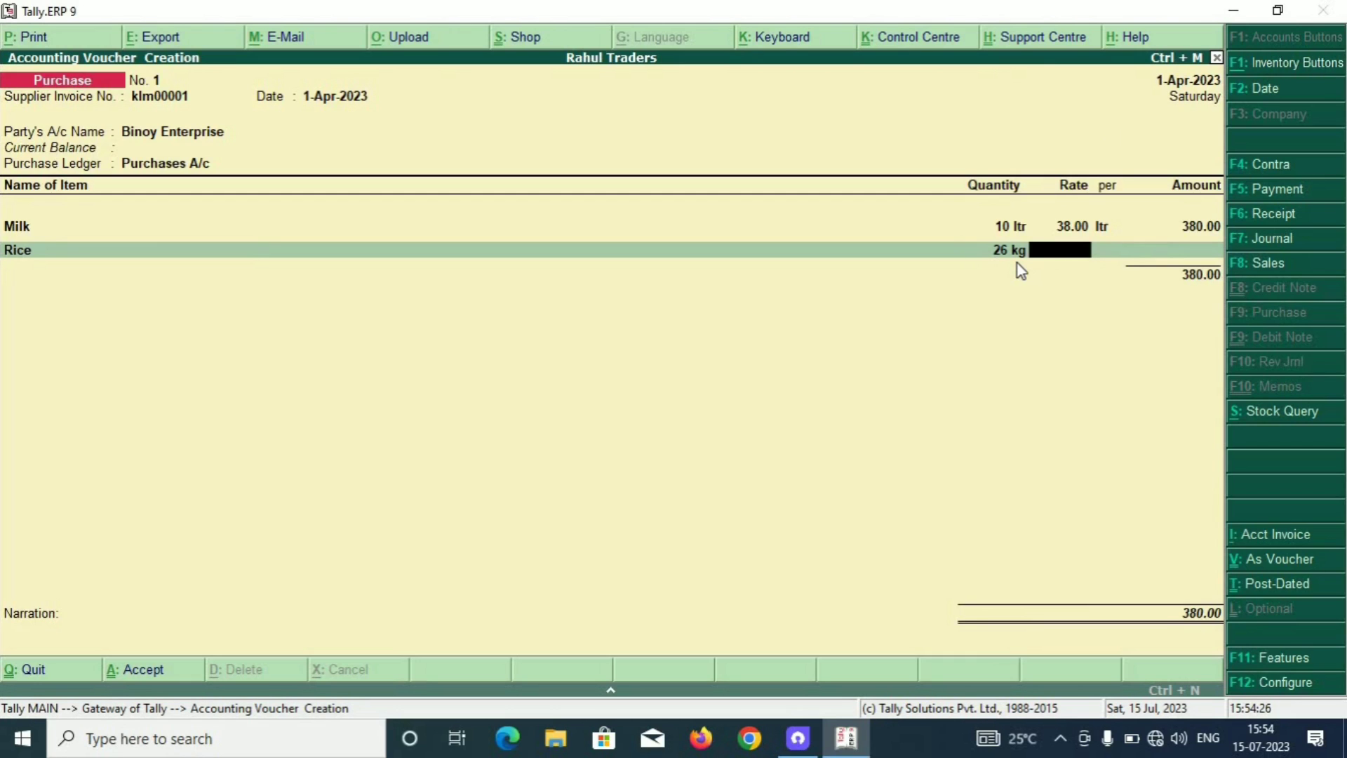
text(52)
key(Return)
key(Return)
key(Return)
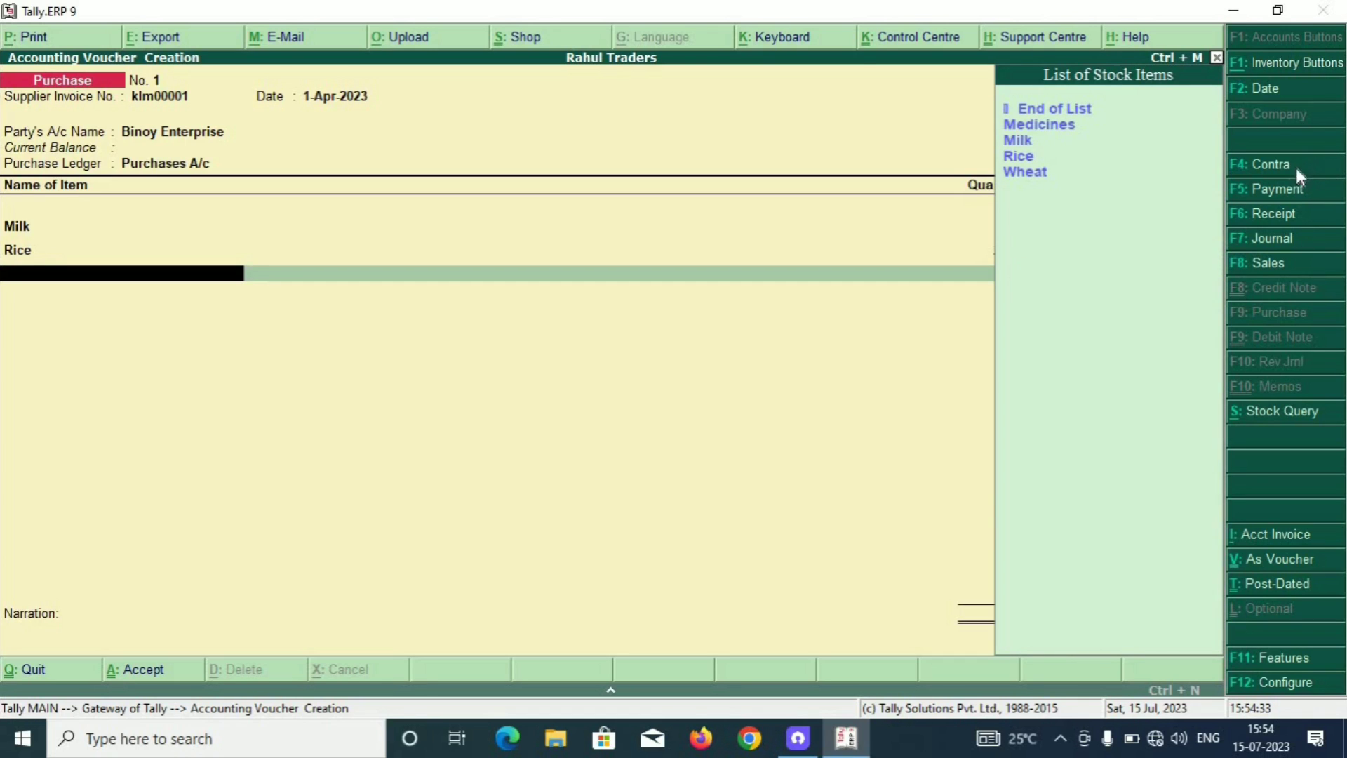
Add Wheat as the third item, 12 kg at 34.00.
key(Down)
key(Down)
key(Down)
key(Down)
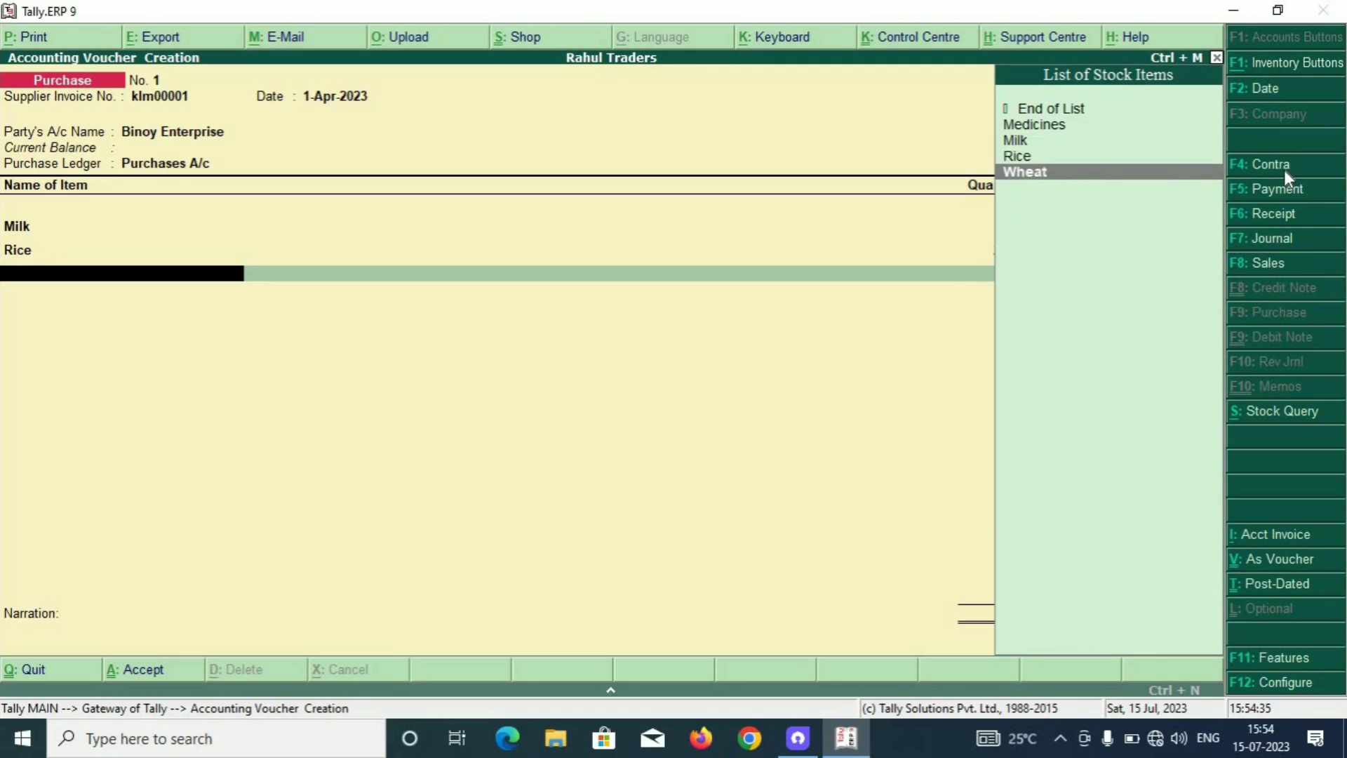
key(Return)
text(12)
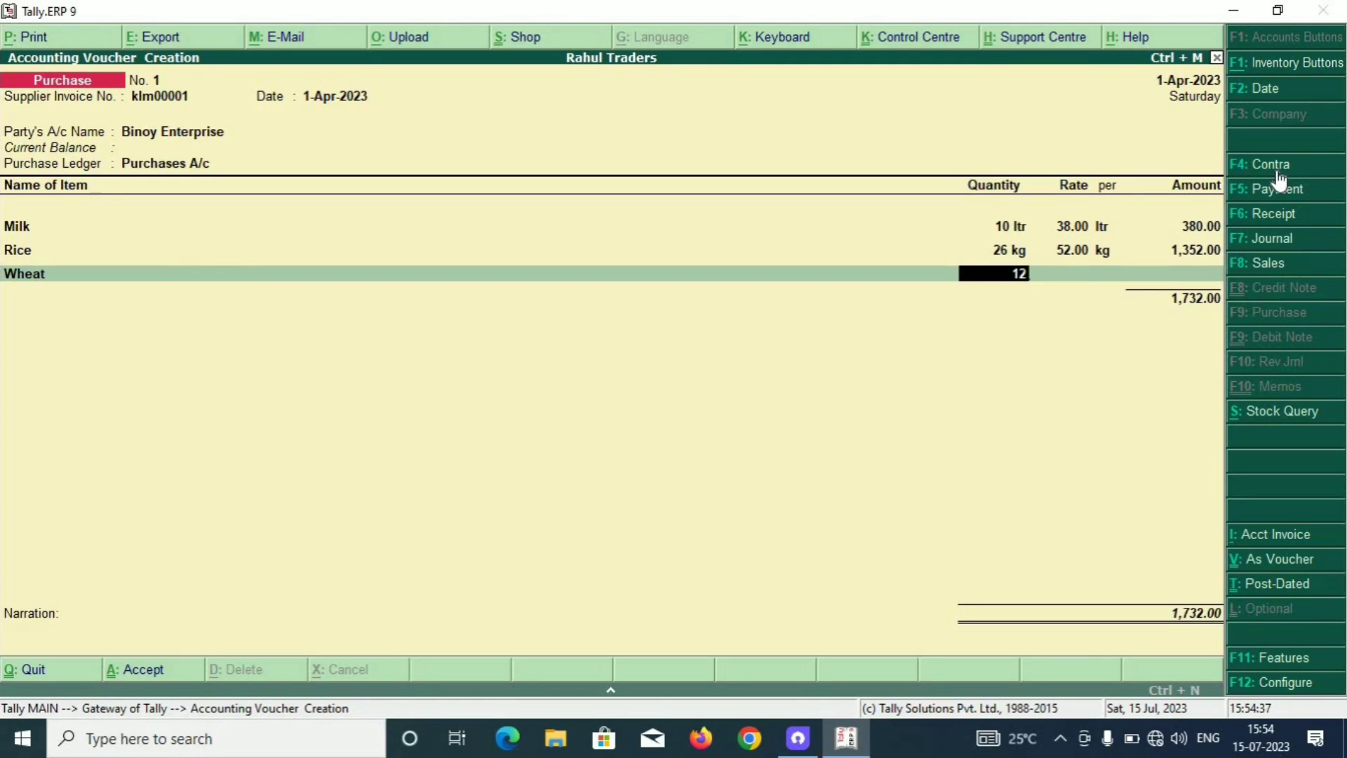
key(Return)
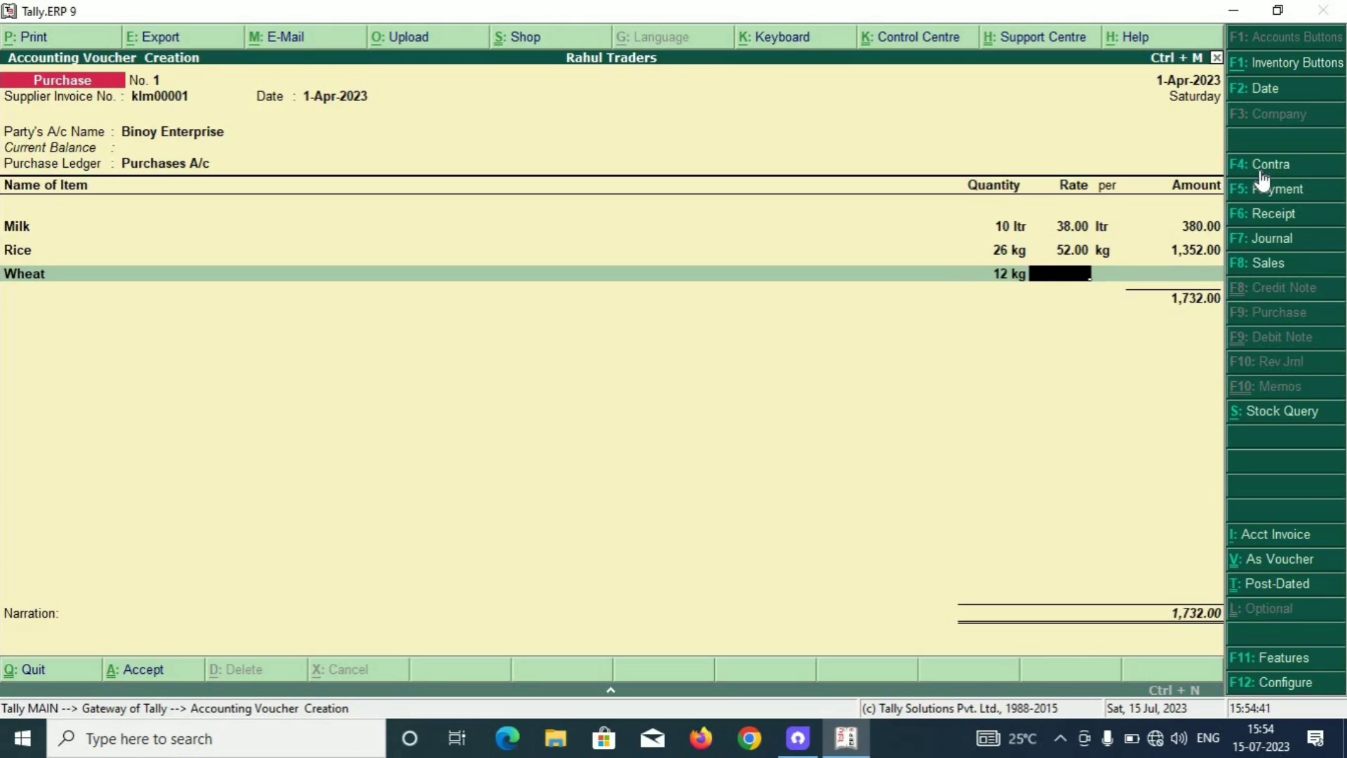
text(34)
key(Return)
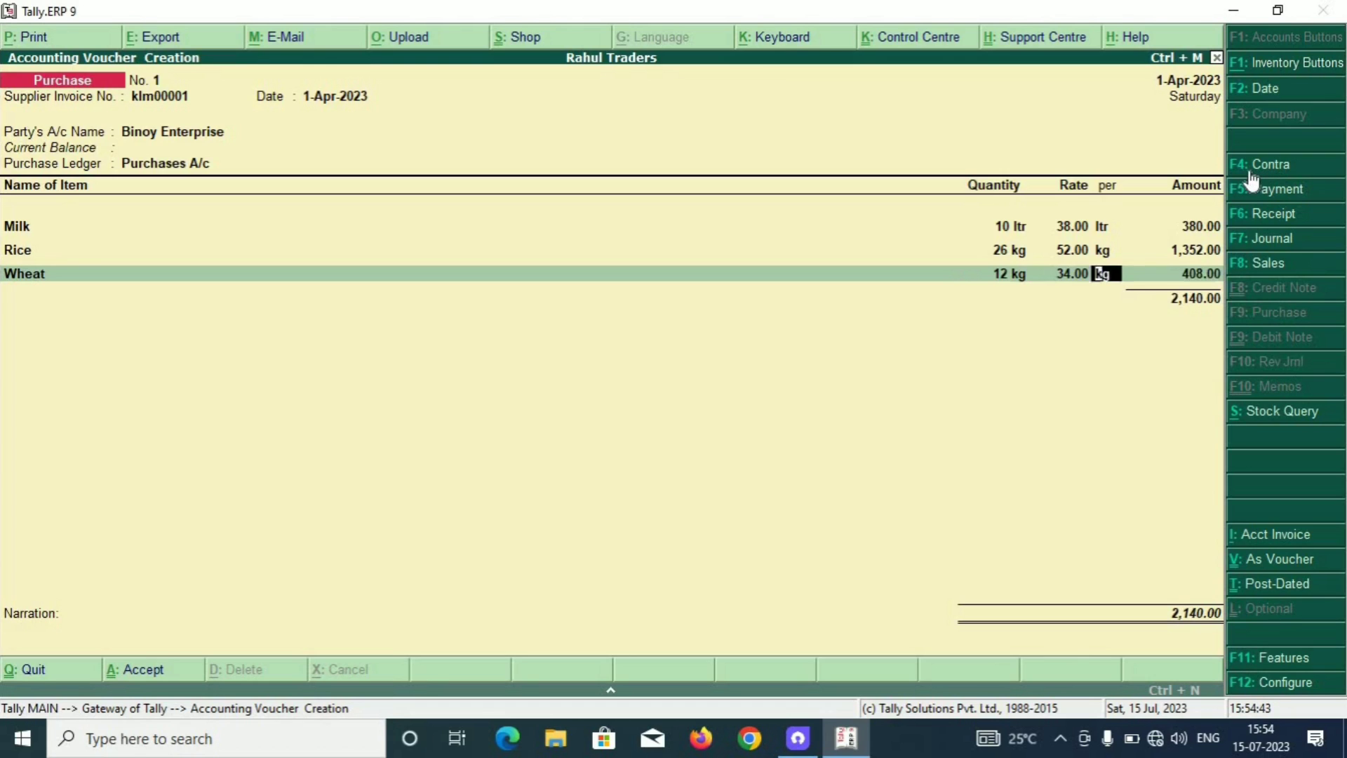
key(Return)
key(Return)
Add Medicines, 10 pcs at 145.00, and end the item list at 3,590.00 total.
key(Down)
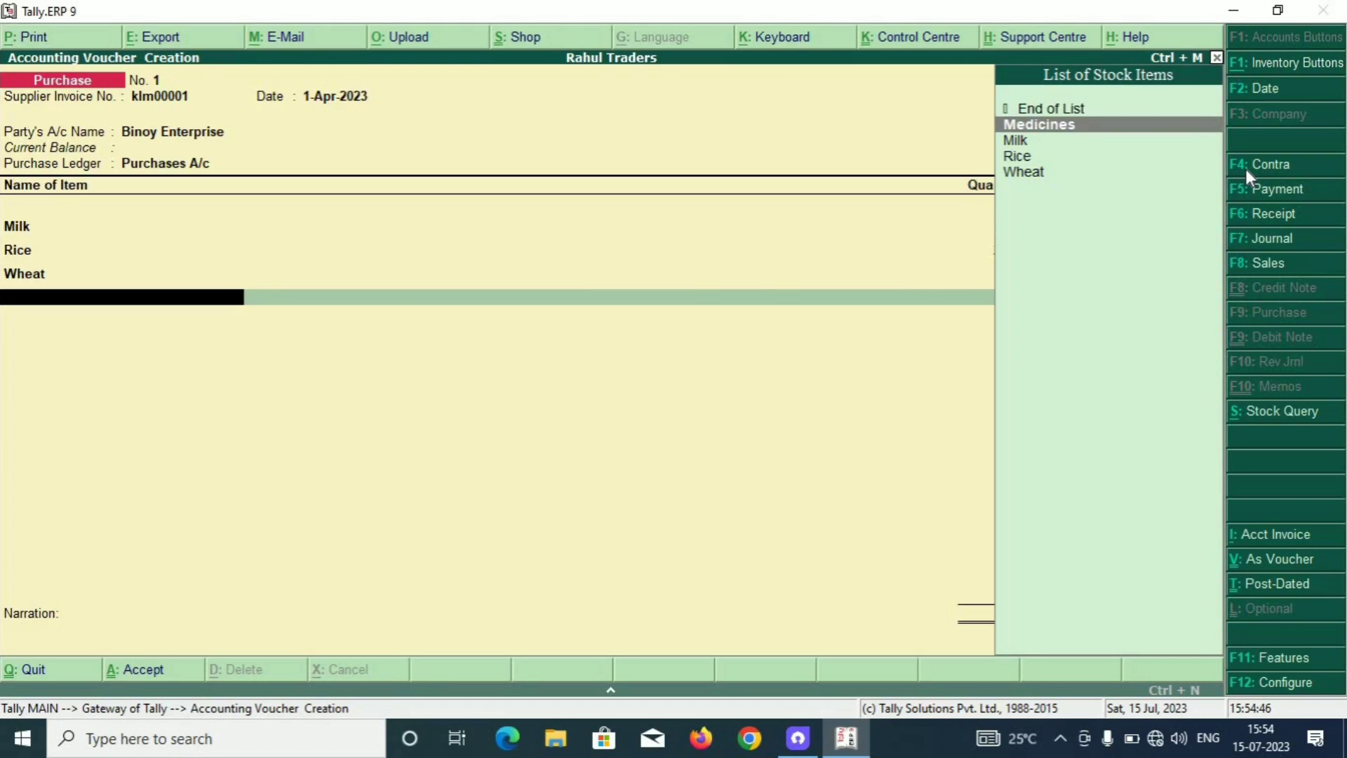
key(Return)
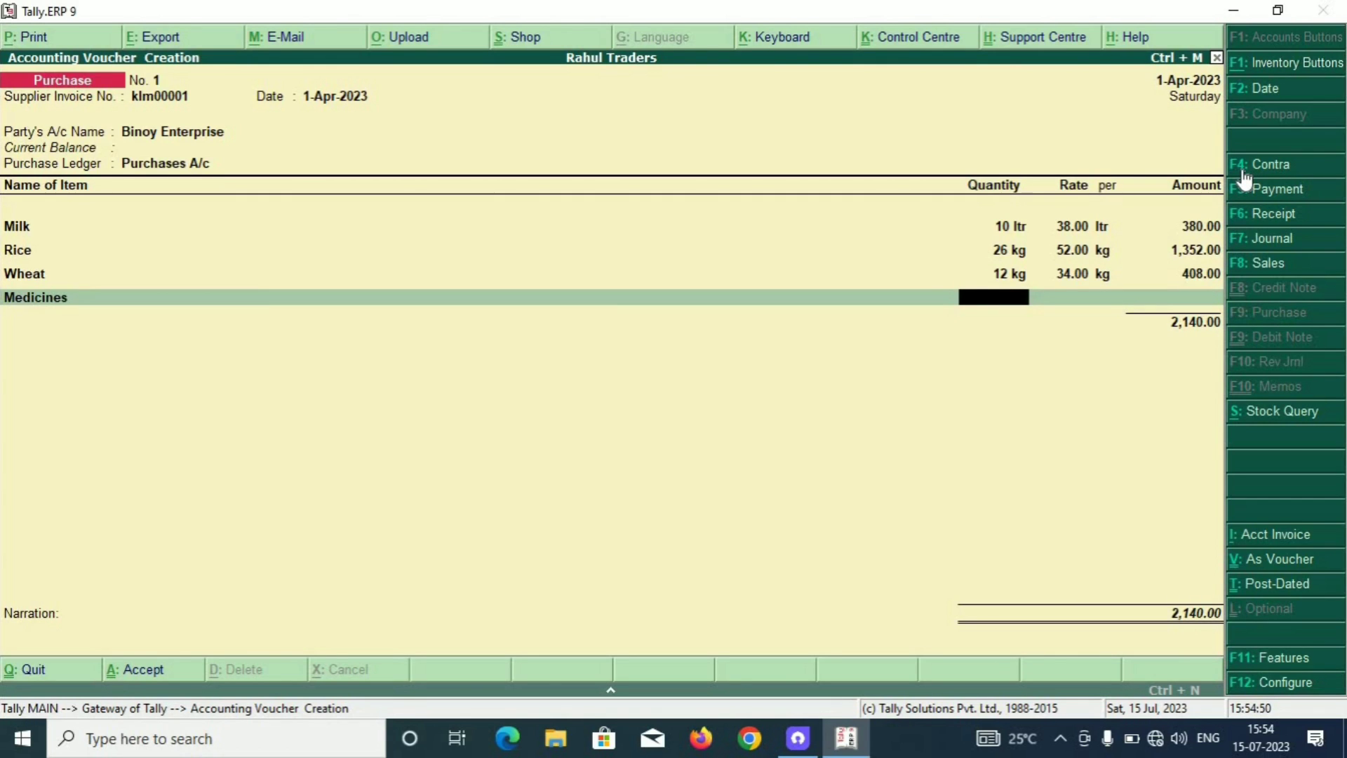
text(10)
key(Return)
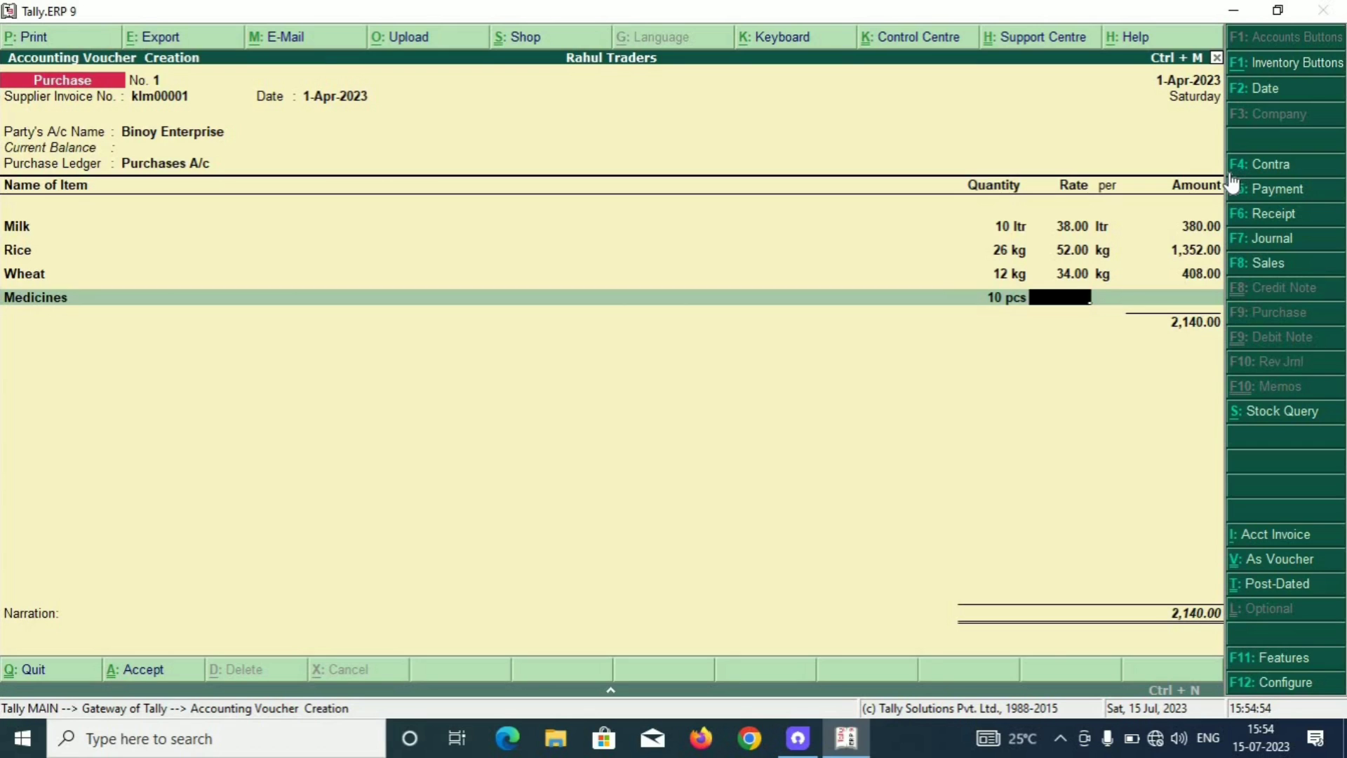
text(145)
key(Return)
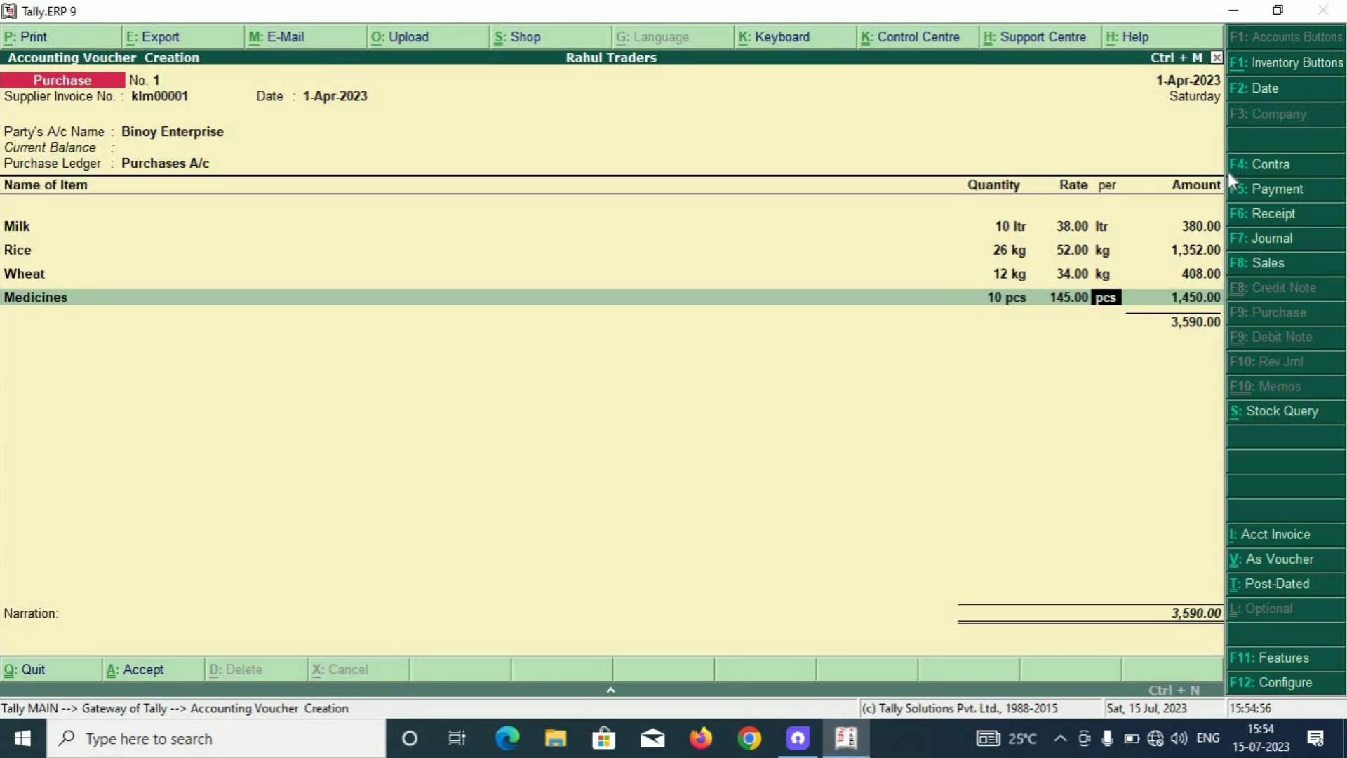
key(Return)
key(BackSpace)
key(BackSpace)
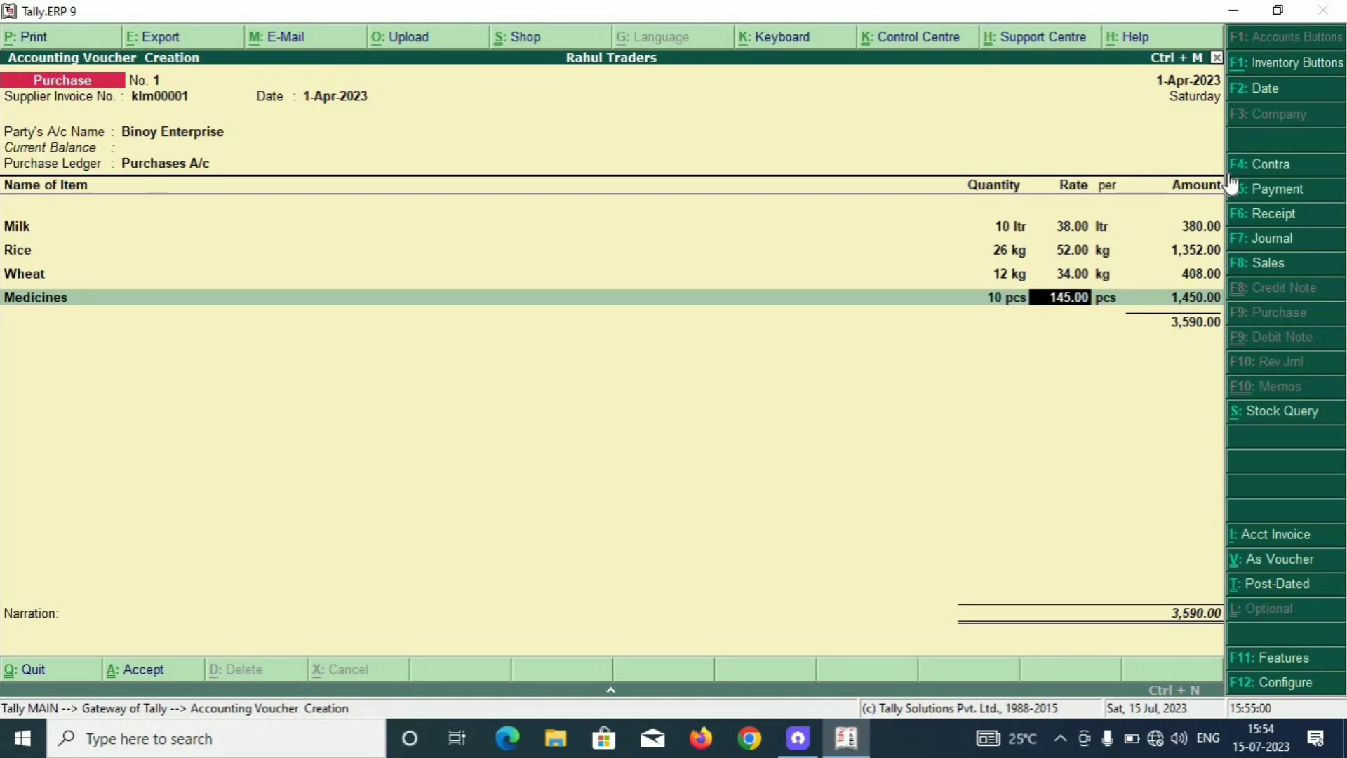
key(Return)
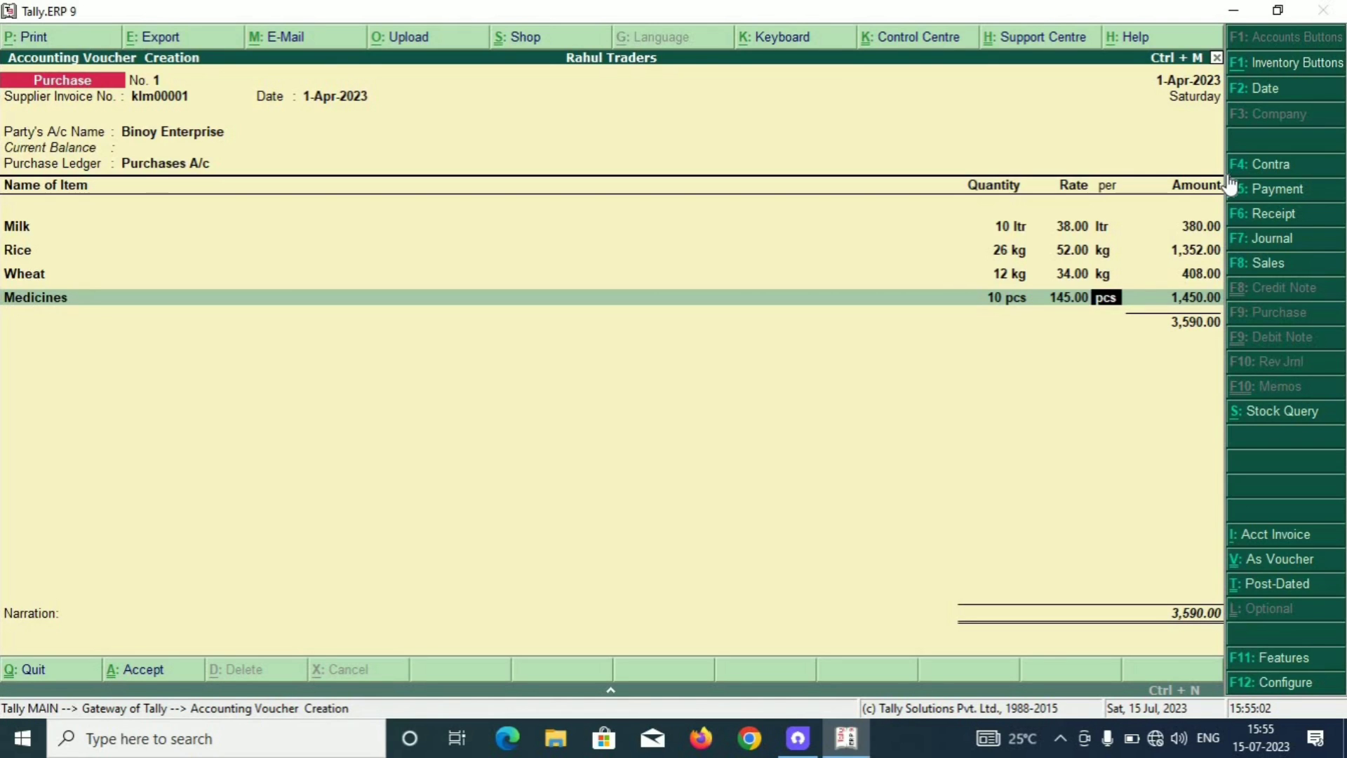
key(Return)
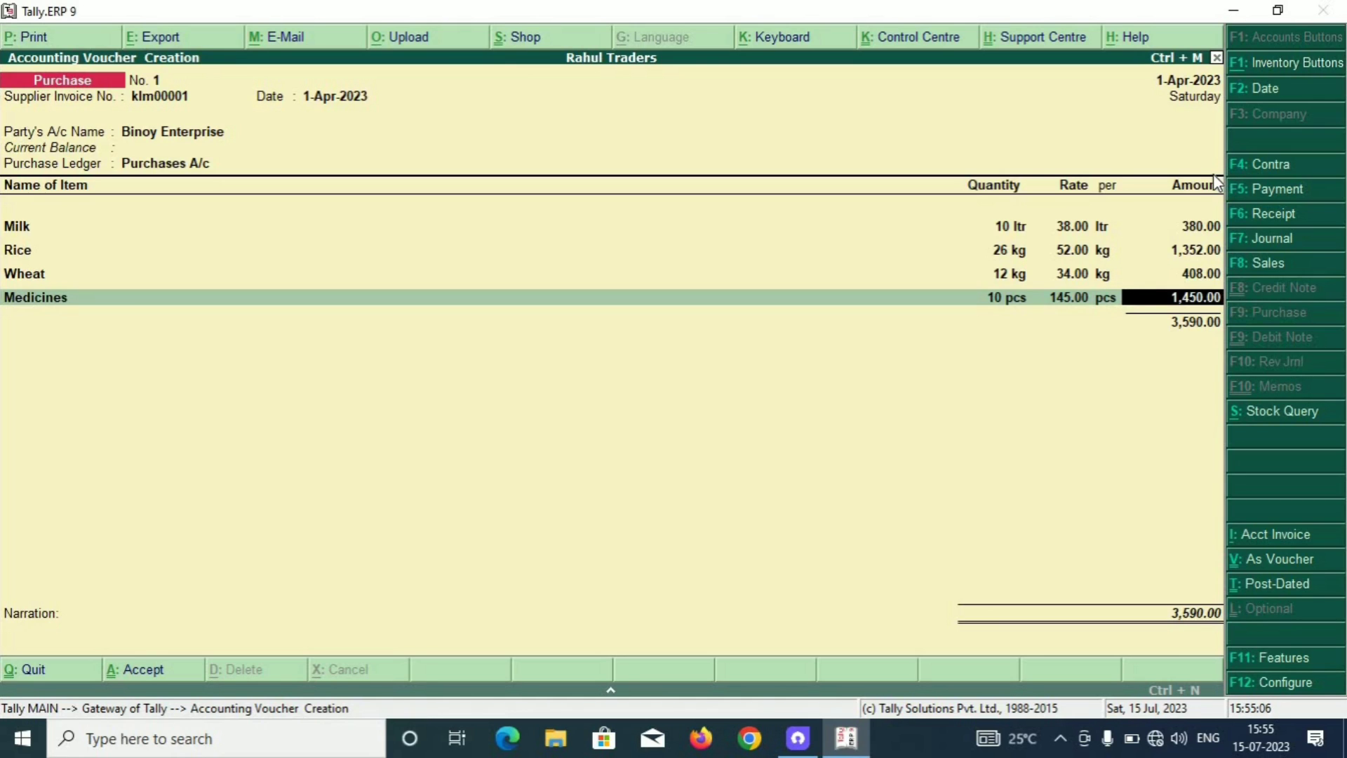
key(Return)
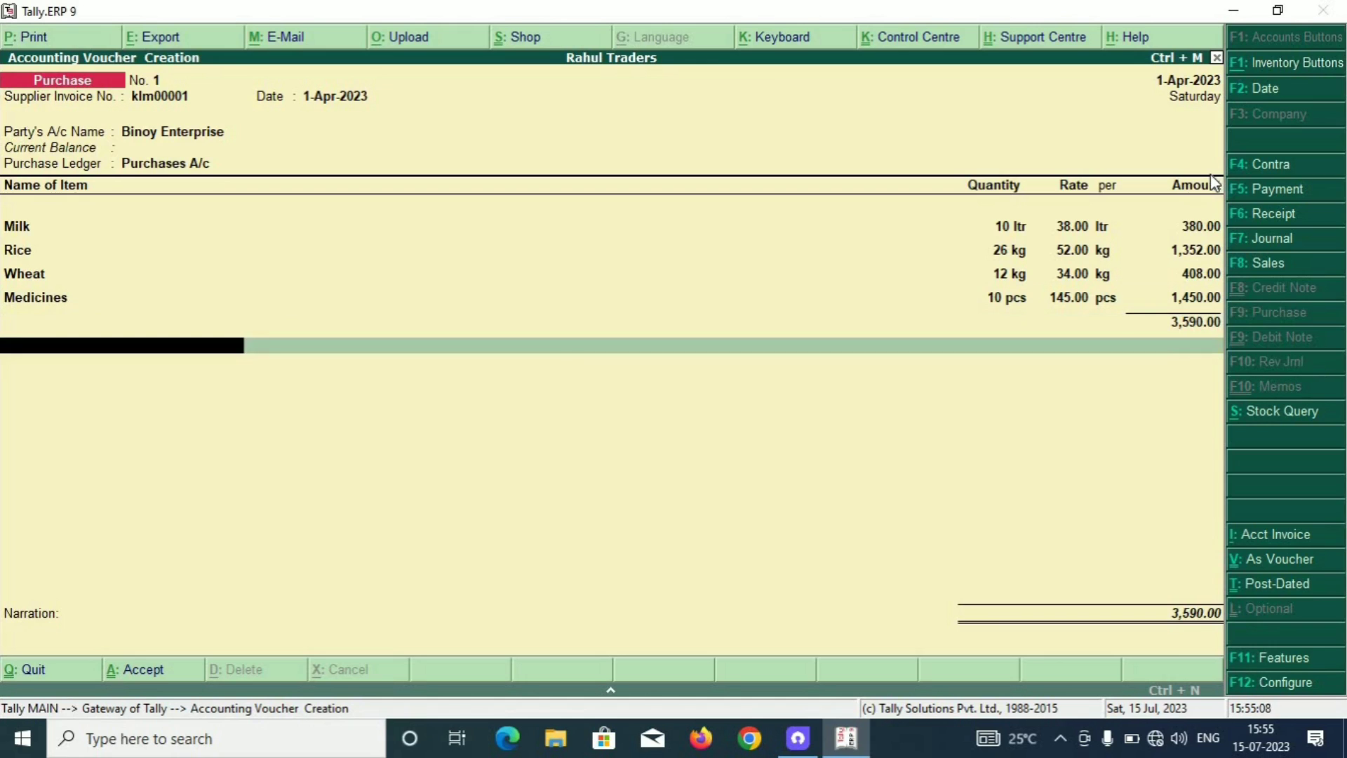
key(Return)
key(Return)
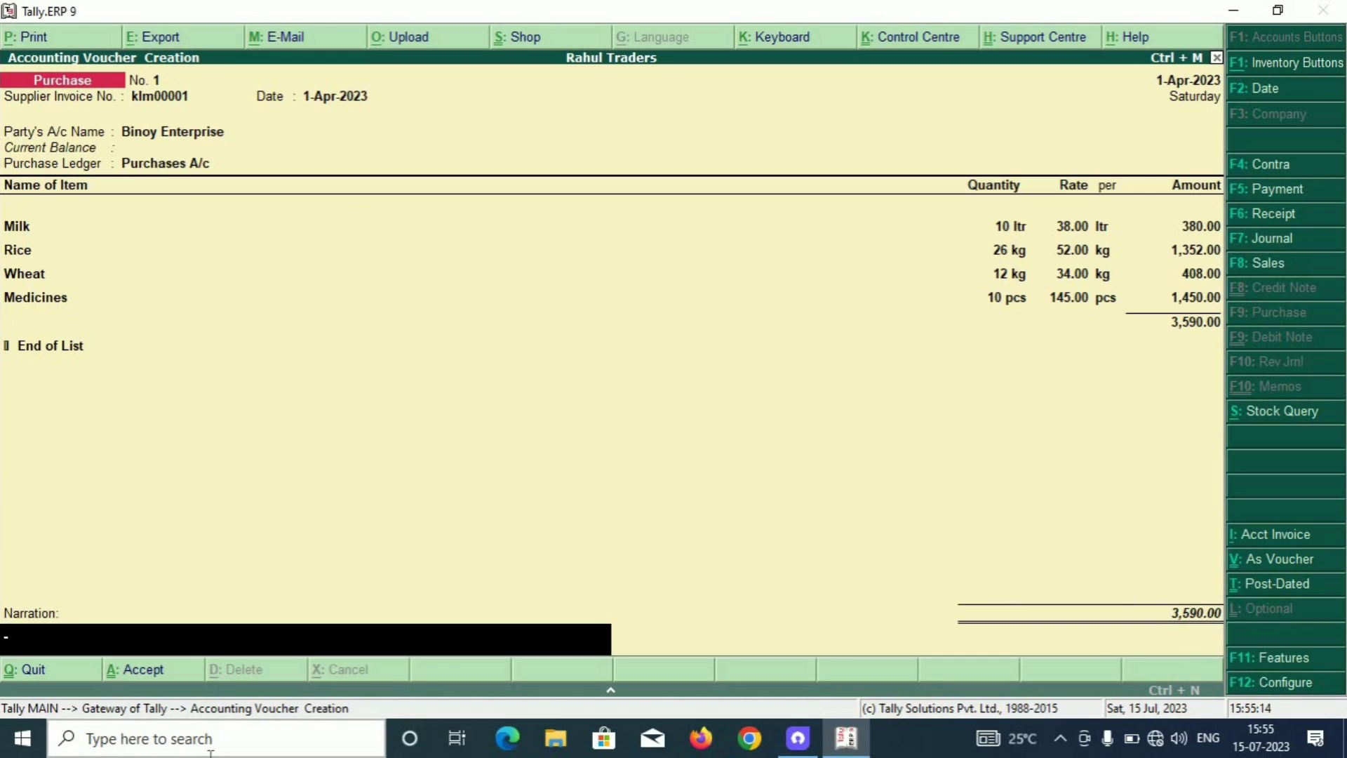
Accept the 3,590.00 purchase voucher and switch to a new Sales voucher dated 1-Apr-2023.
key(Return)
key(Return)
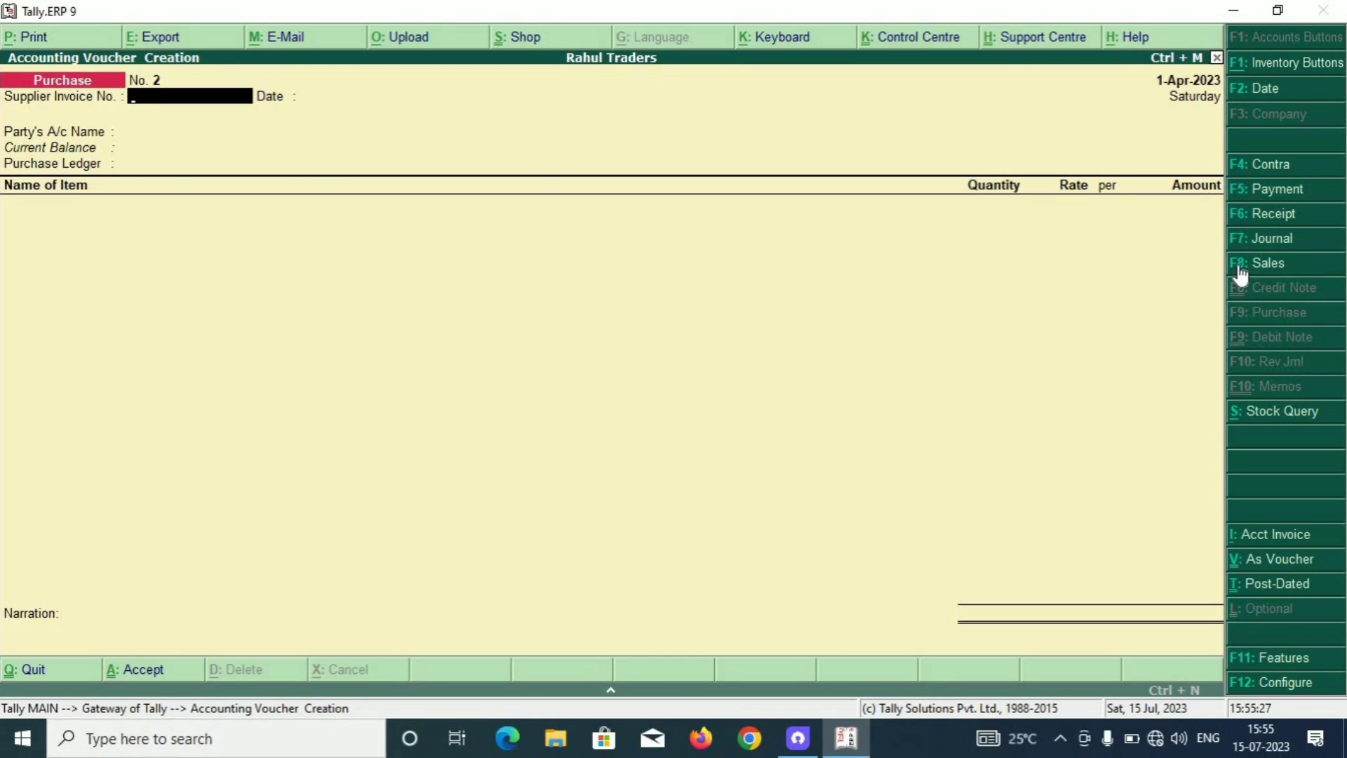
click(1282, 267)
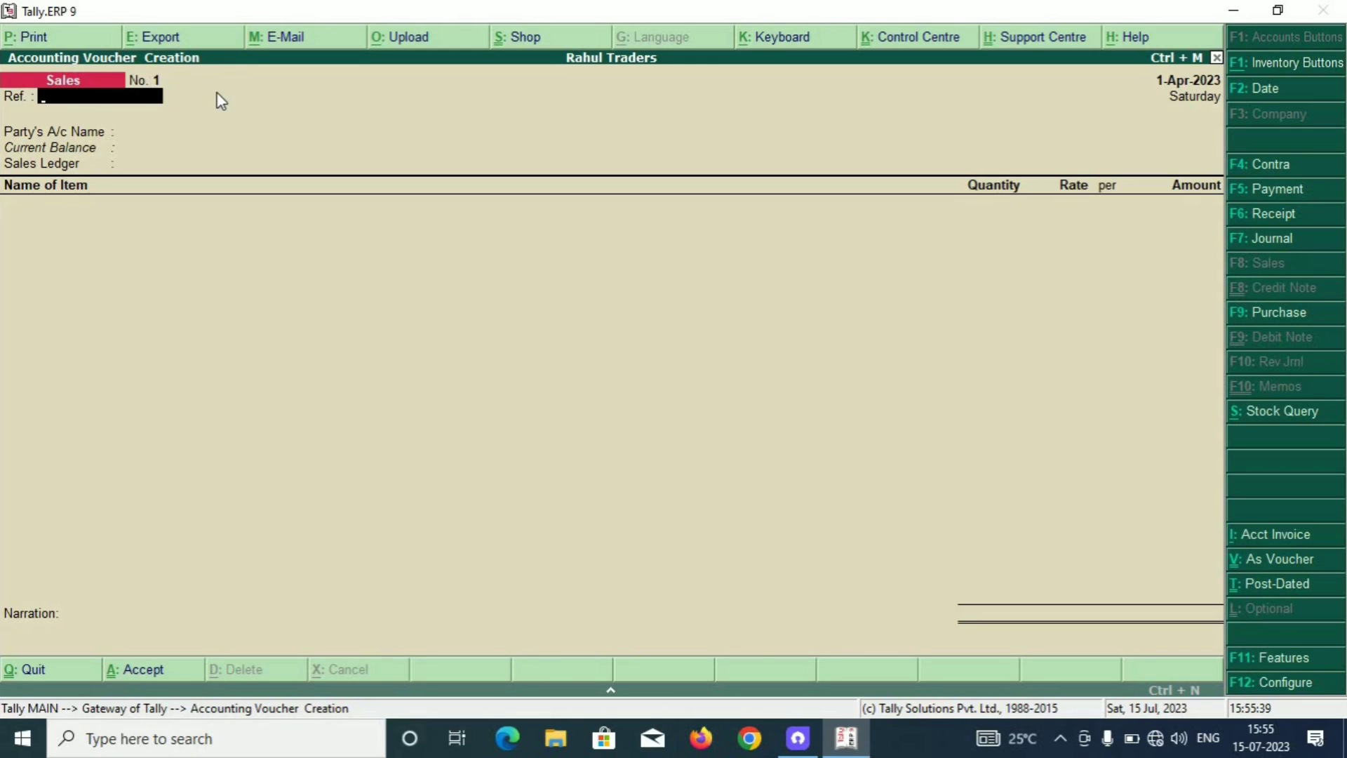
Choose Tanmay Agency as the party and Sales A/c as the sales ledger.
key(Return)
key(Down)
key(Down)
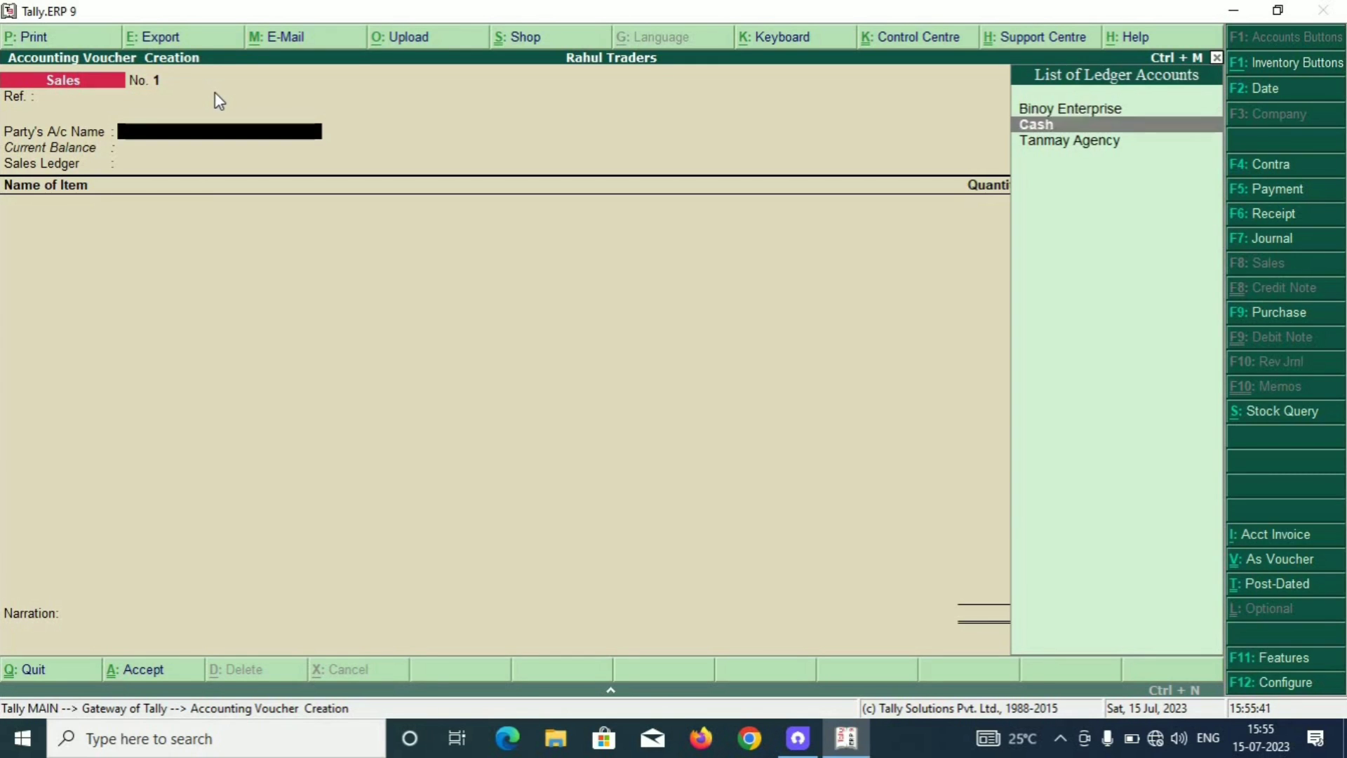
key(Return)
key(Return)
key(Return)
key(Return)
key(Return)
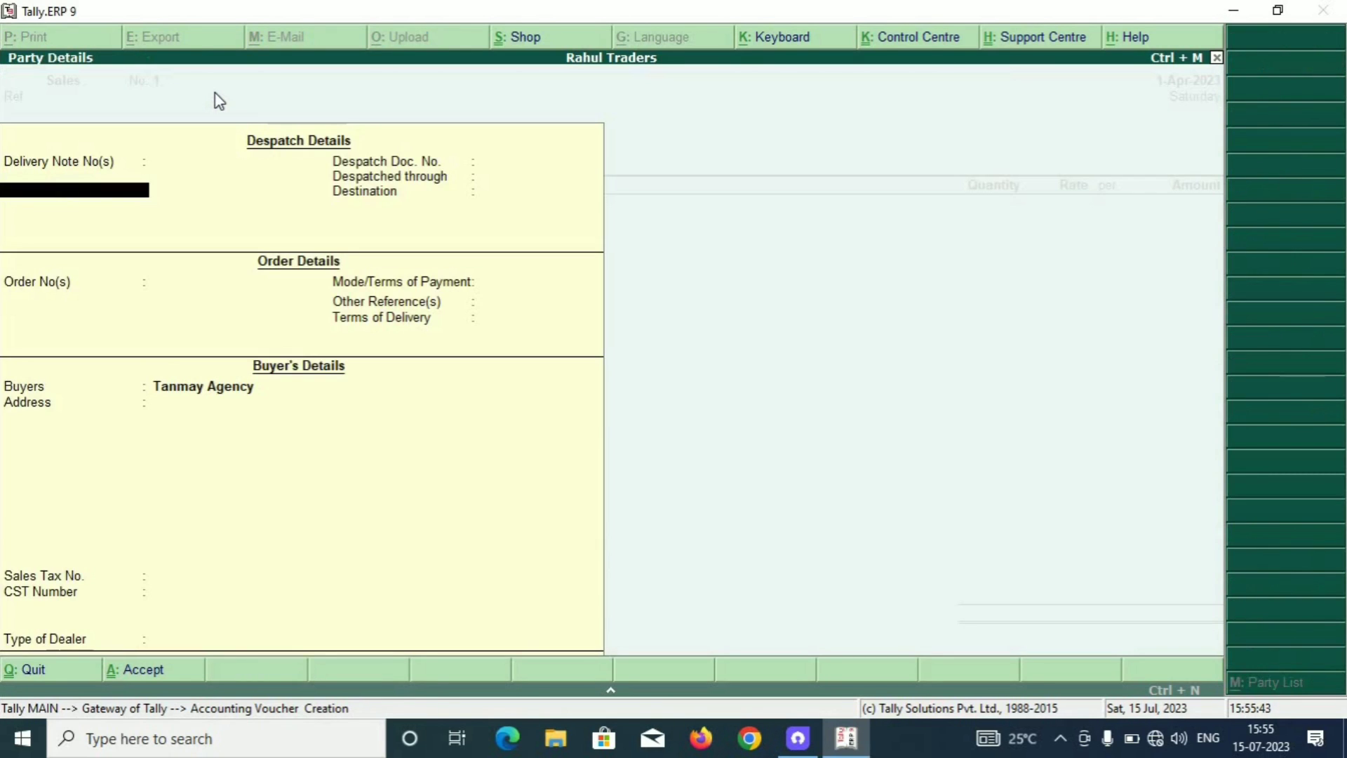
key(Return)
key(Return)
key(Return)
key(Return)
key(Return)
key(Return)
key(Return)
key(Return)
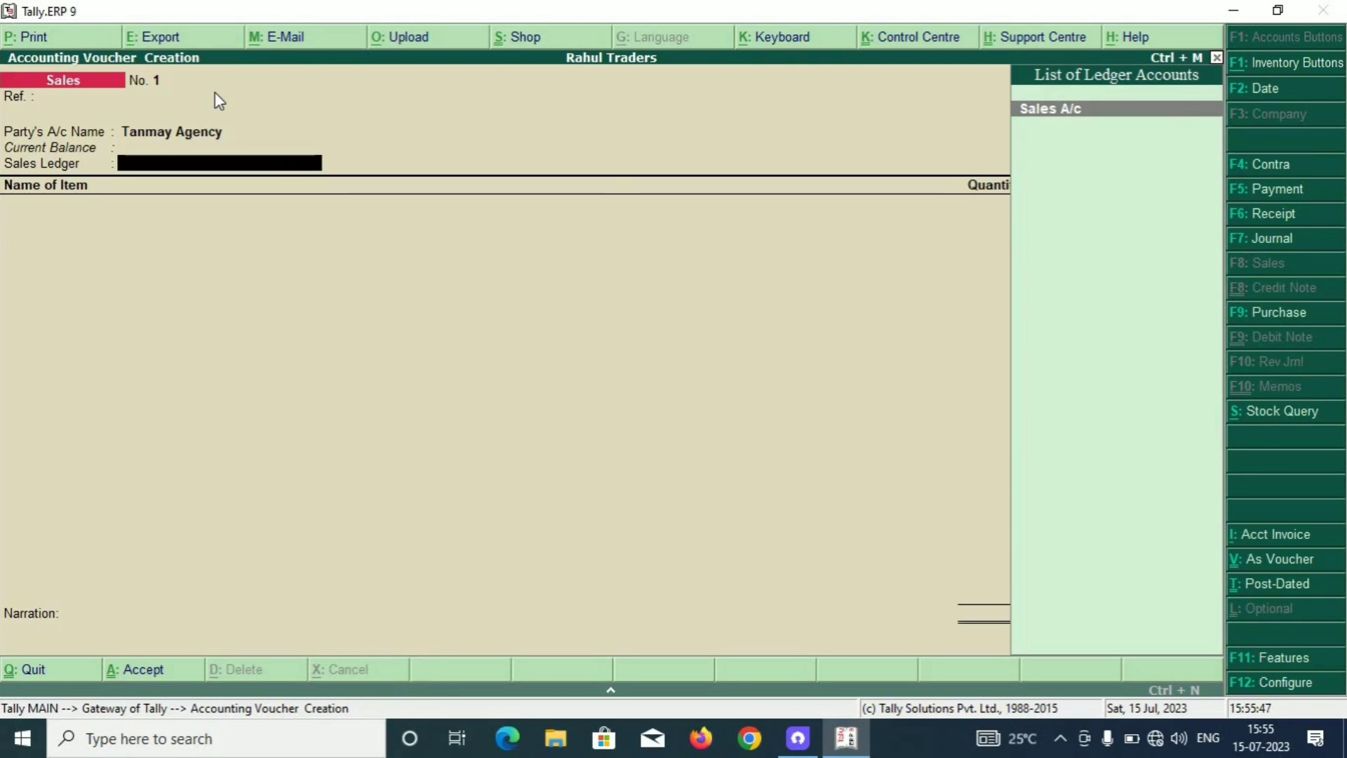
key(Return)
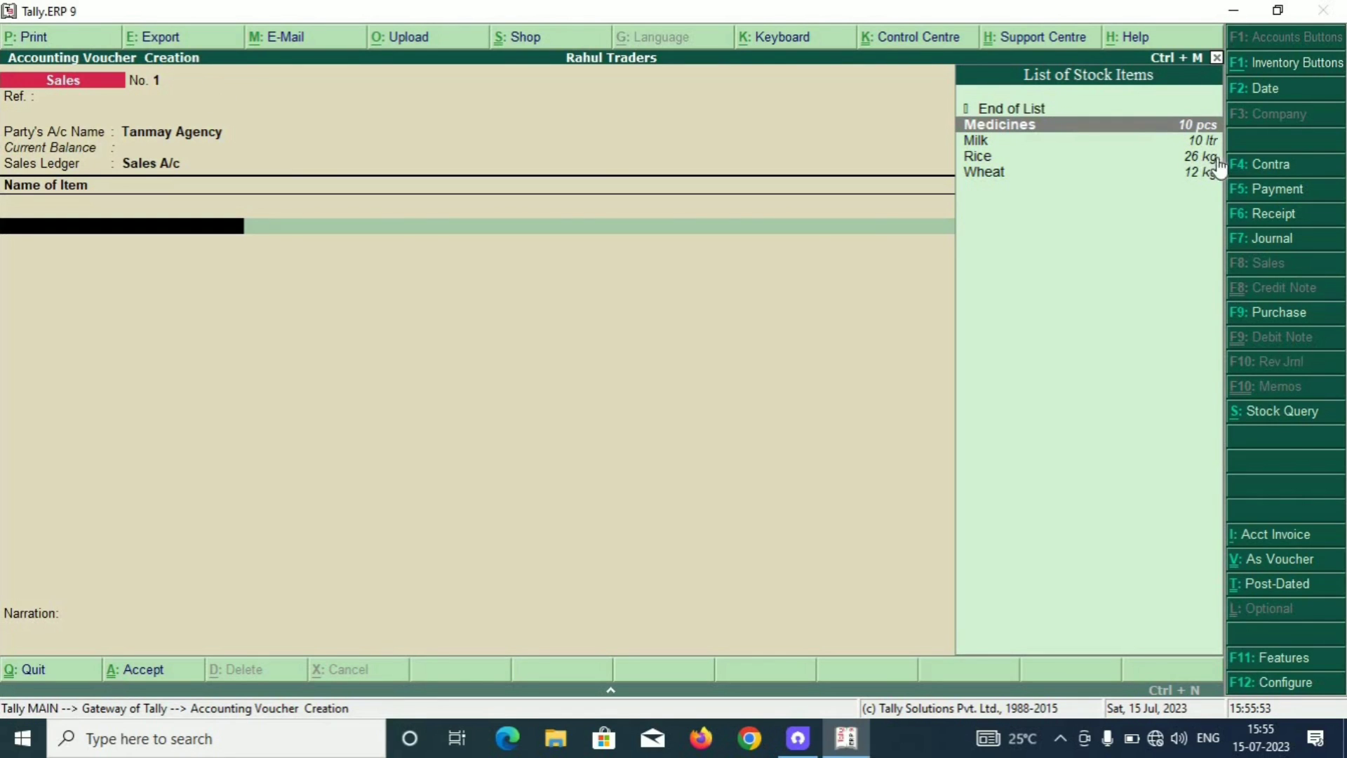
Add Medicines as the first sold item, 10 pcs at 150.00.
key(Down)
key(Down)
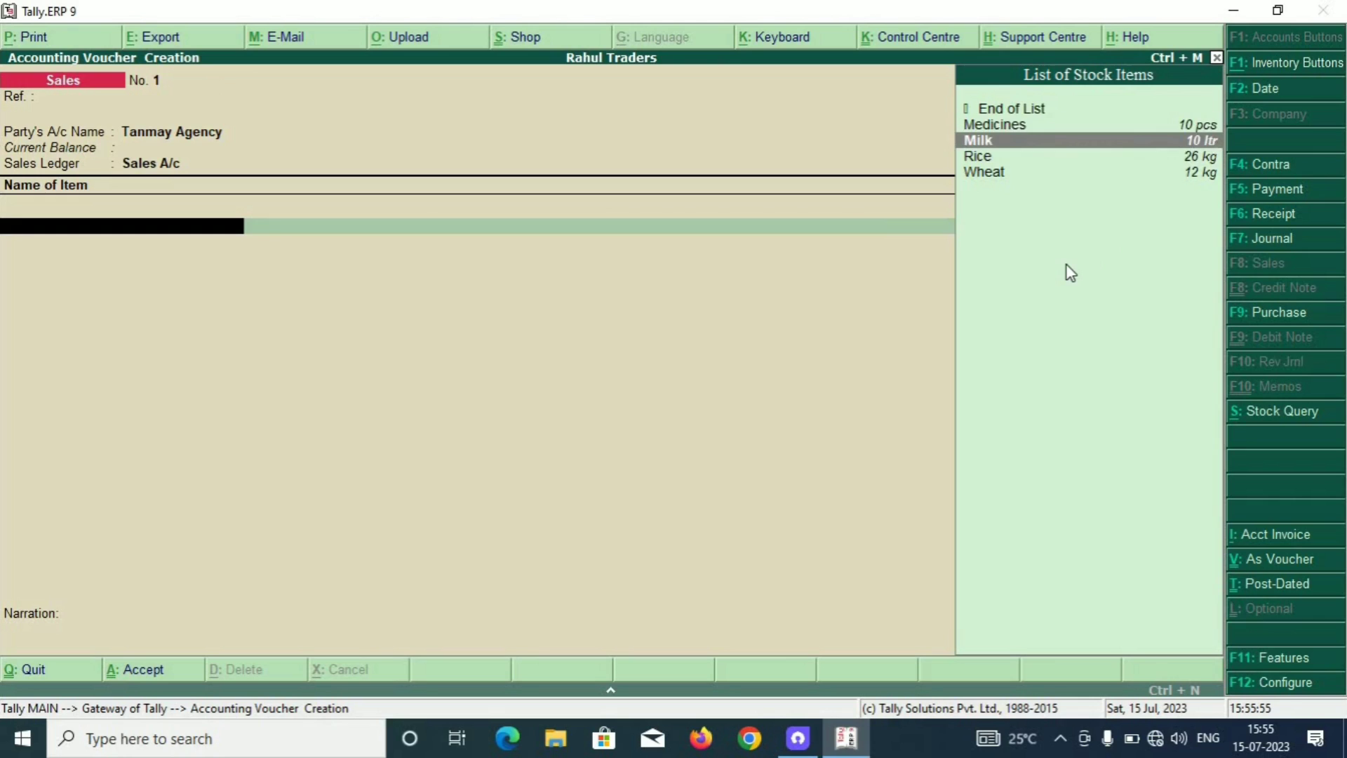
key(Down)
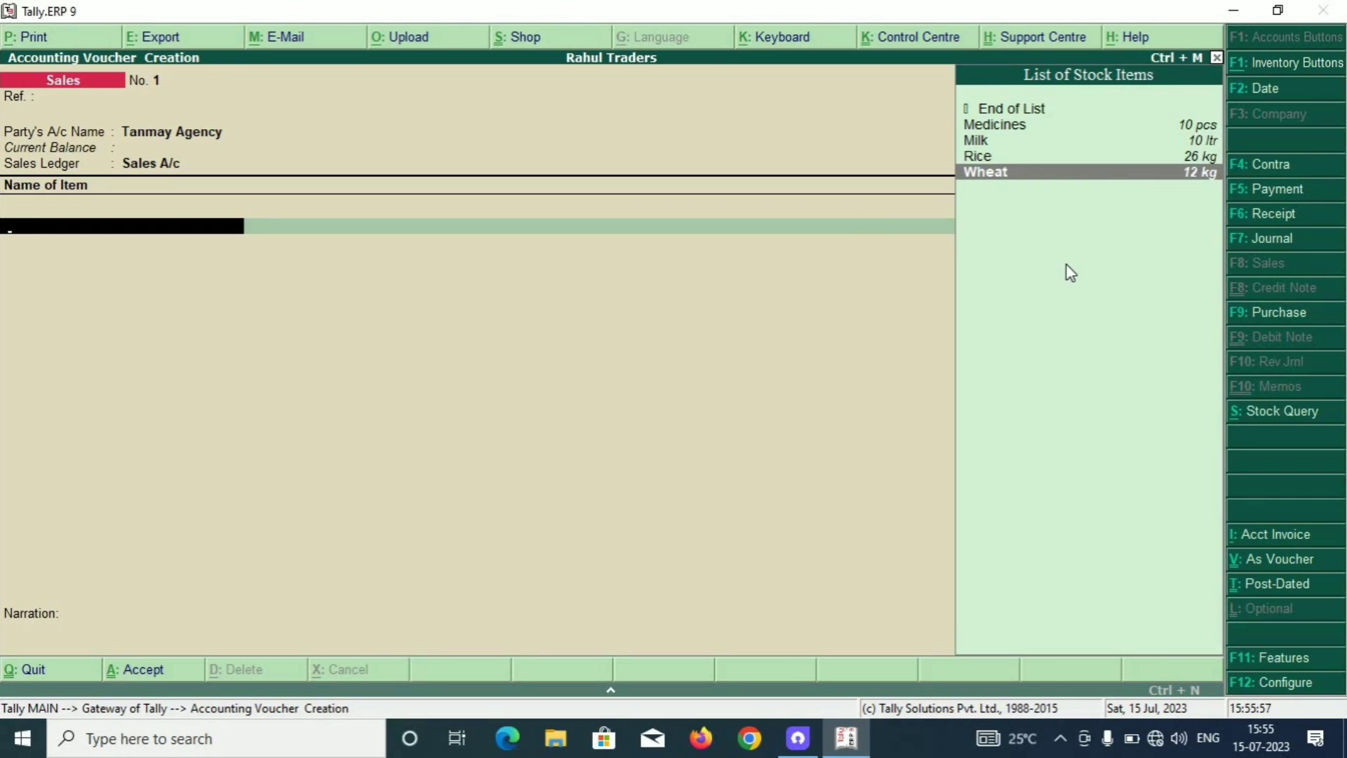
key(Up)
key(Up)
key(Up)
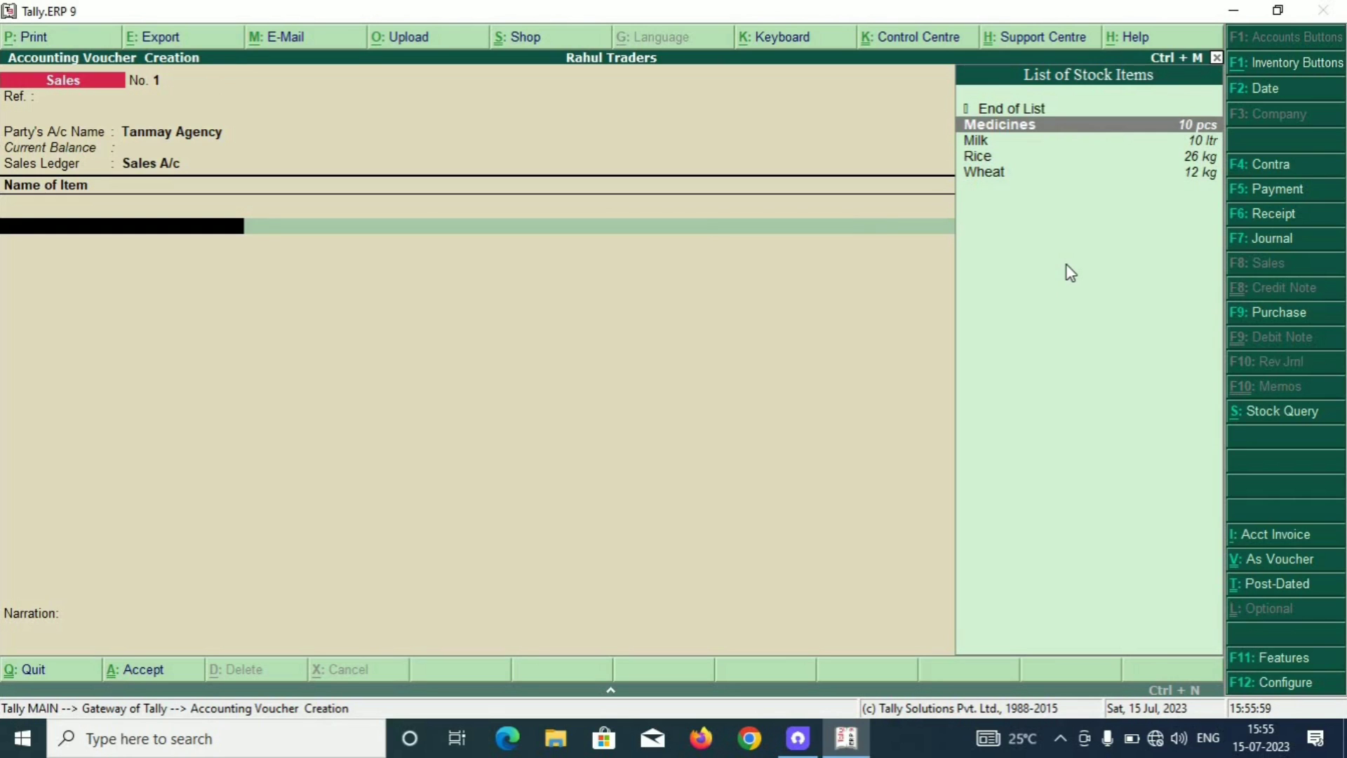
key(Return)
text(10)
key(Return)
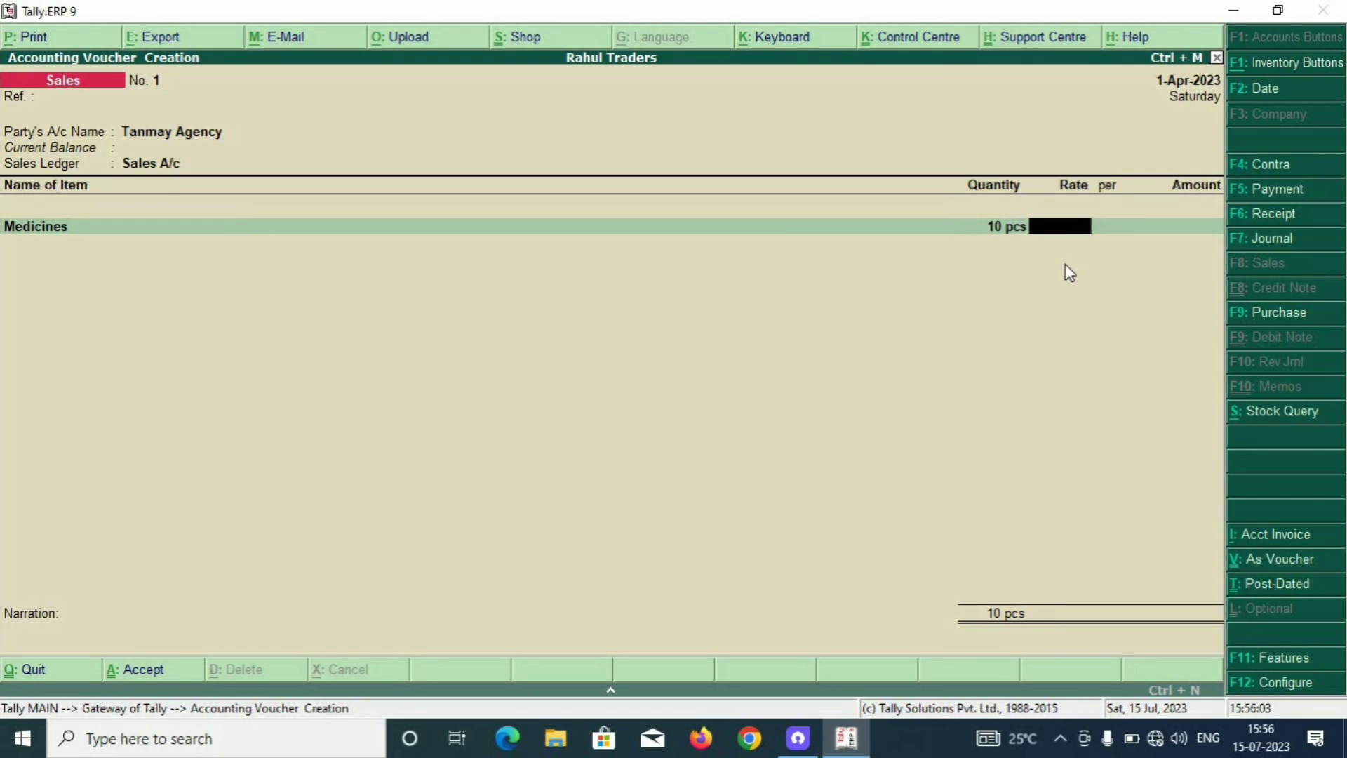
text(150)
key(Return)
key(Return)
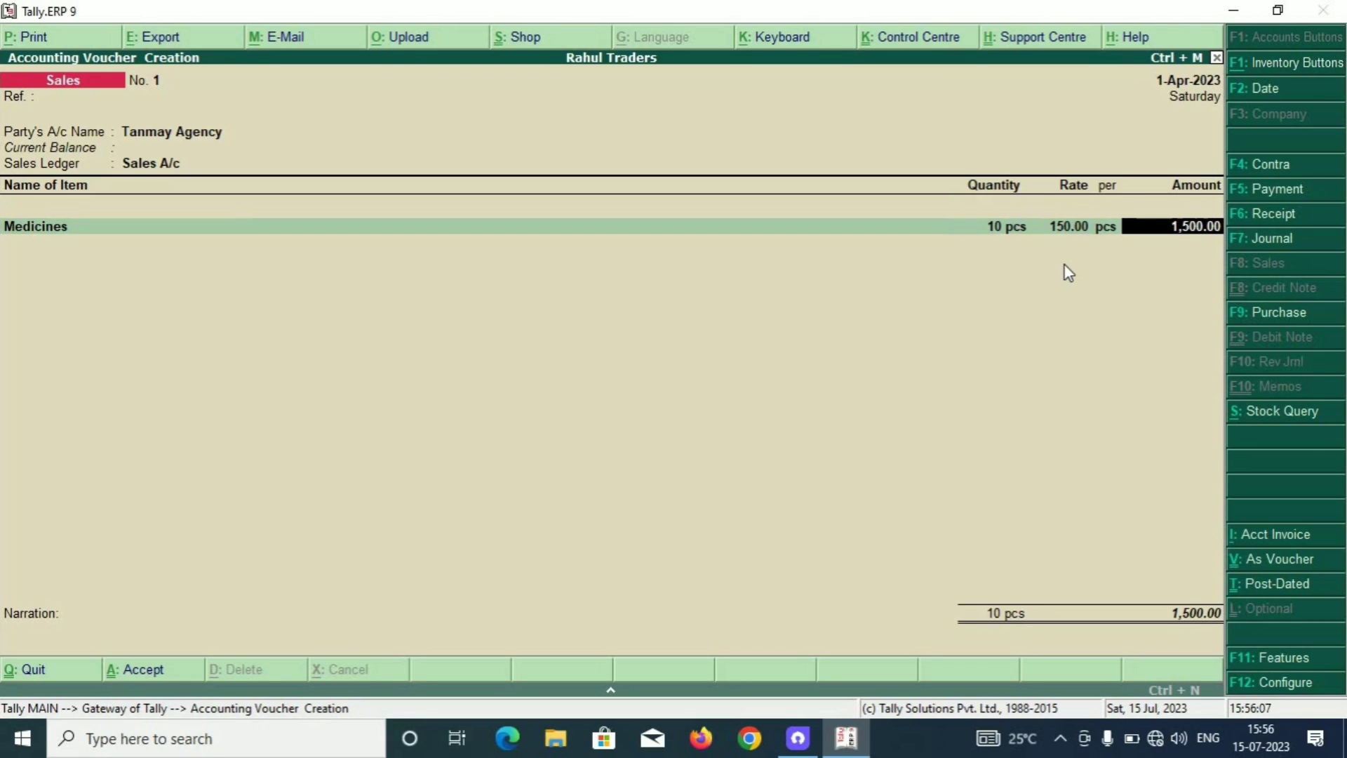
key(Return)
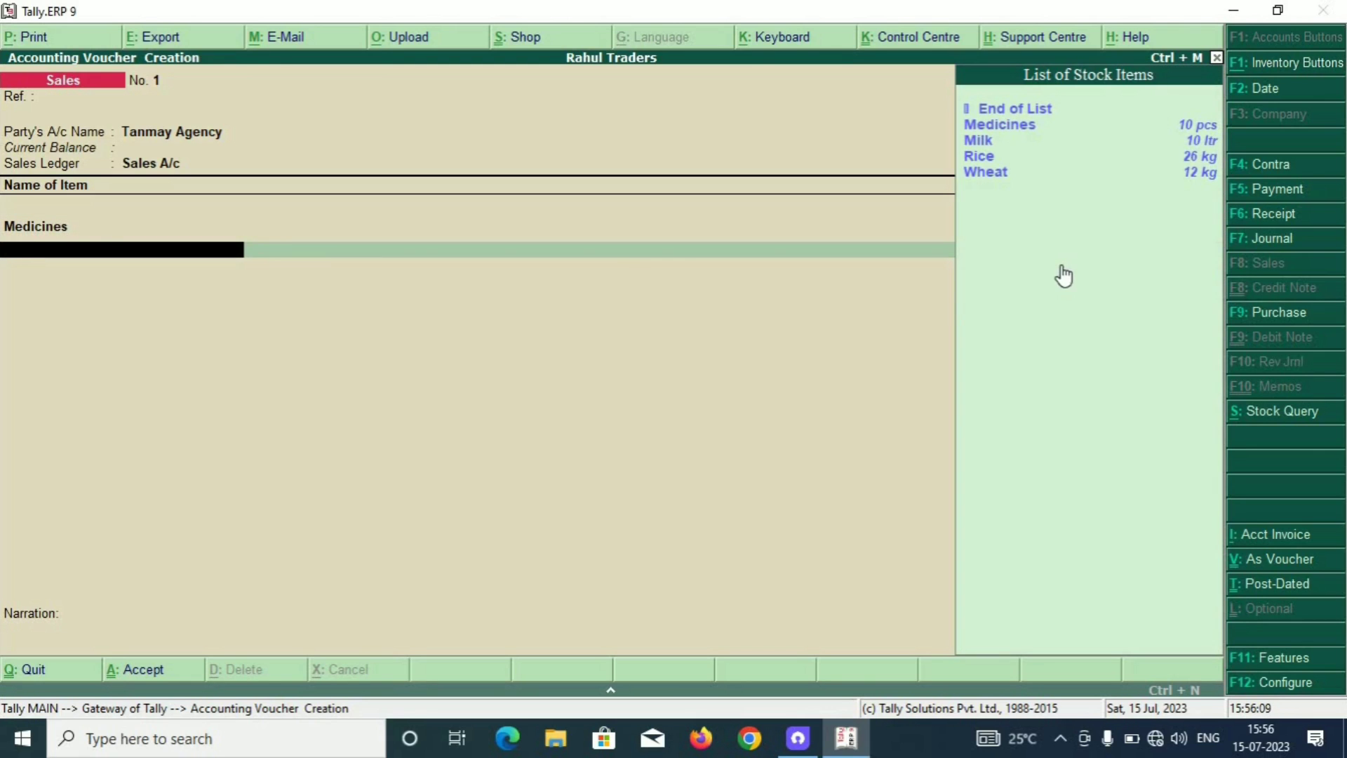
Add Milk as the next sold item, 10 ltr at 42.00.
key(Down)
key(Down)
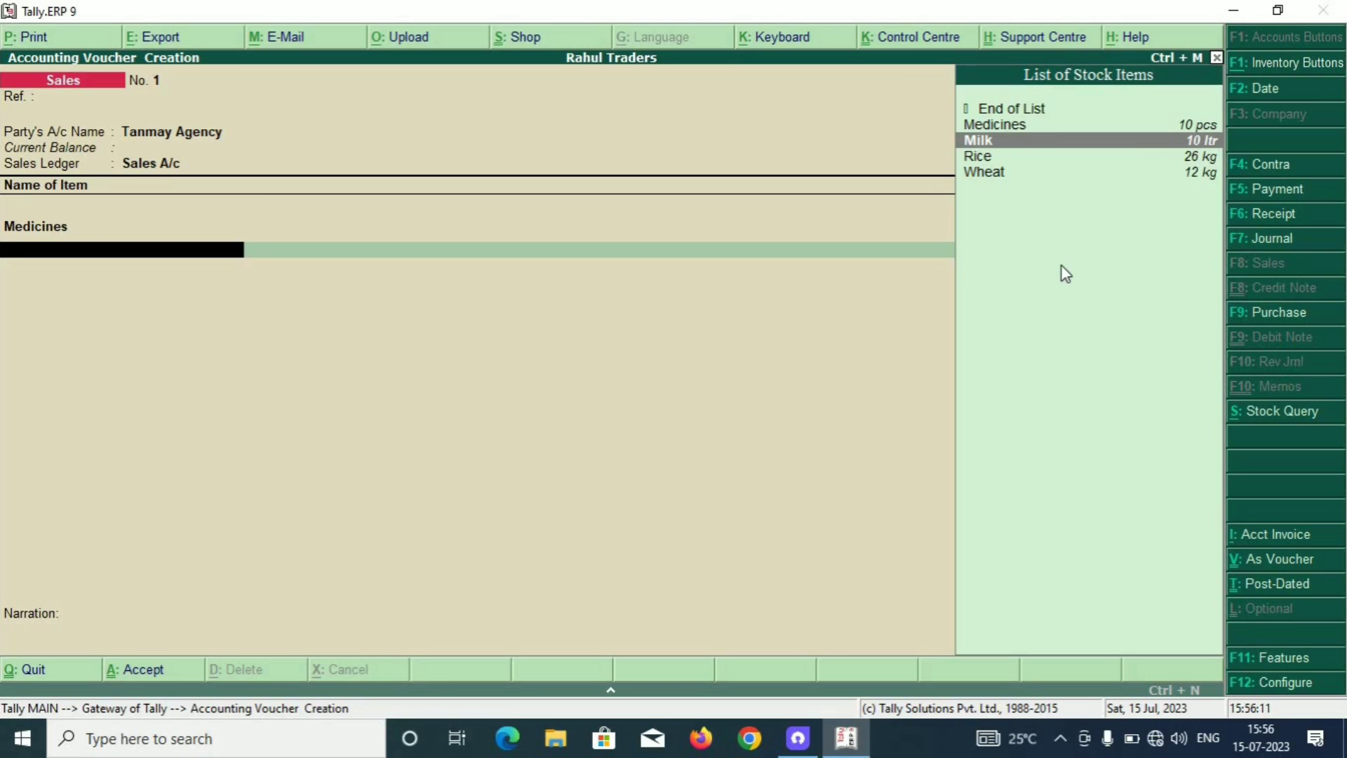
key(Return)
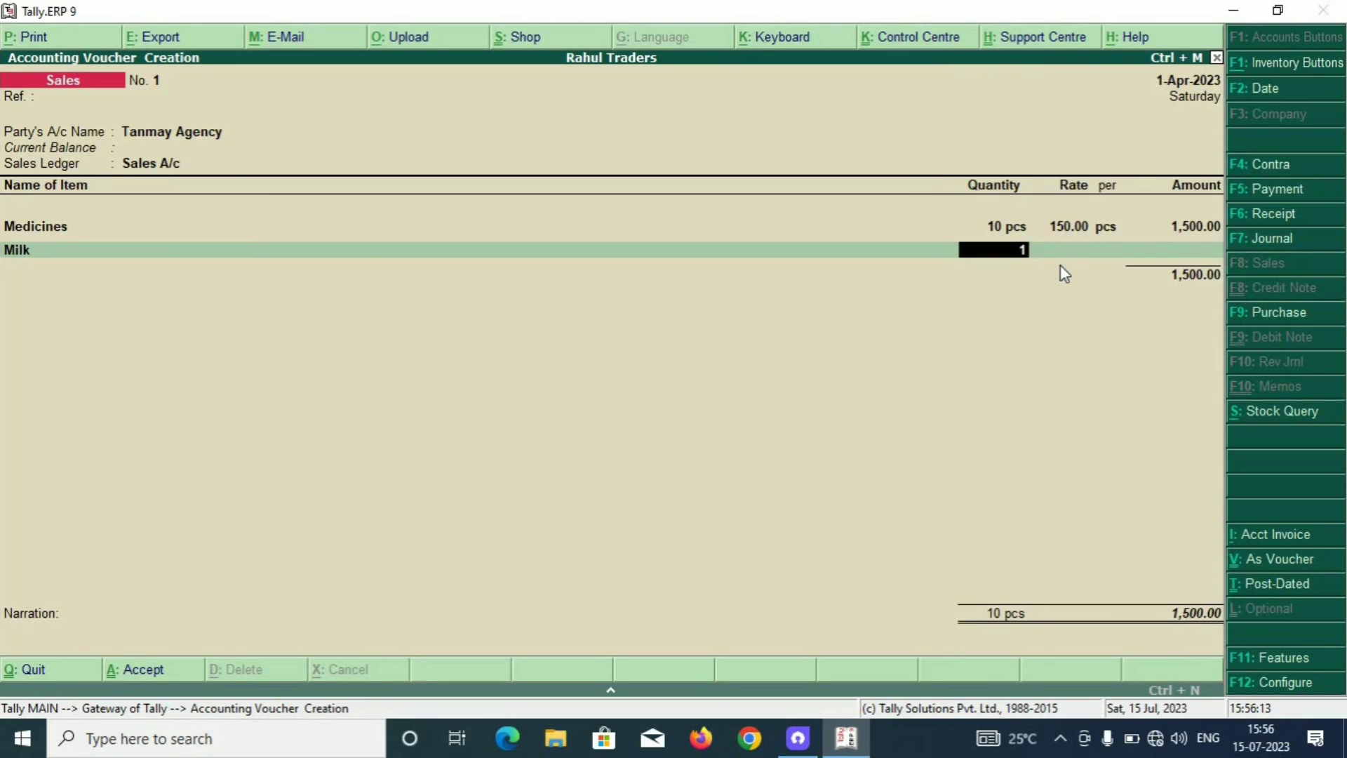
key(Return)
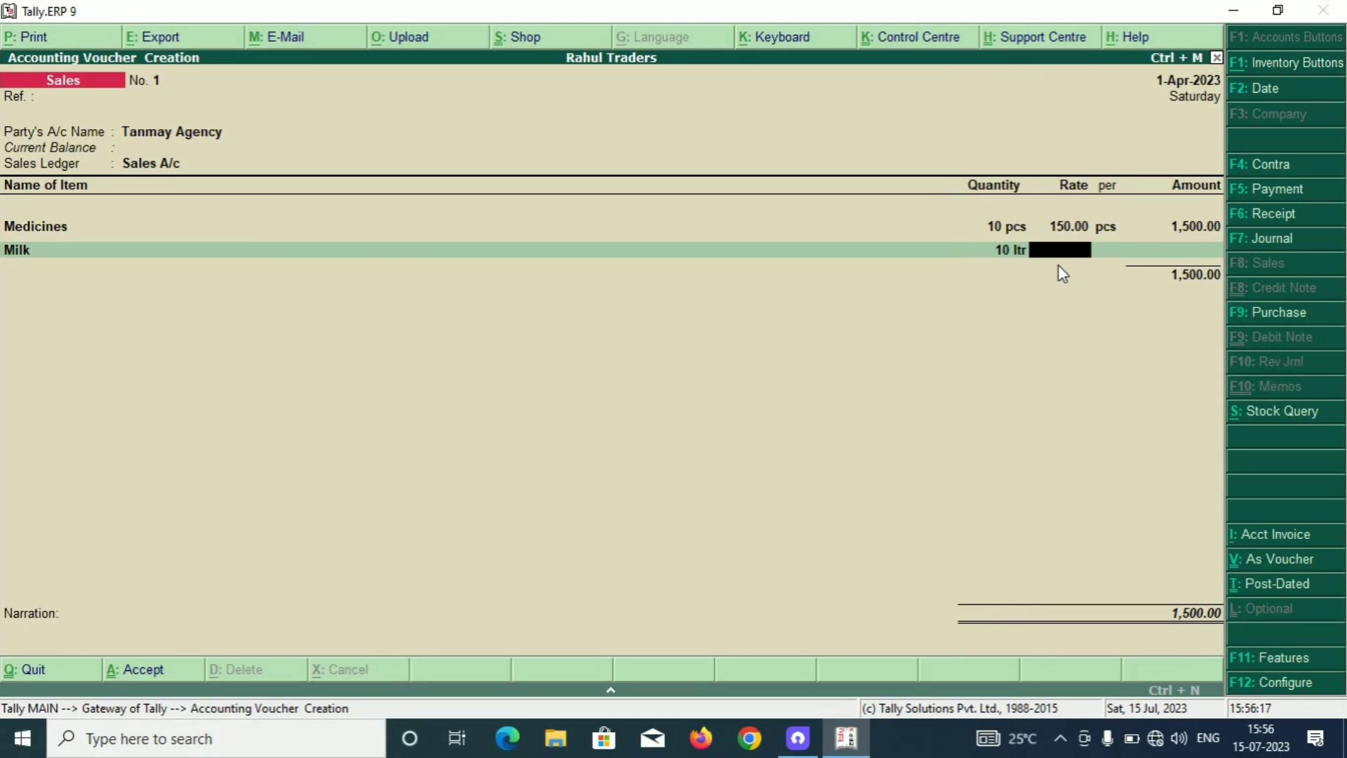
text(42)
key(Return)
key(Return)
key(Return)
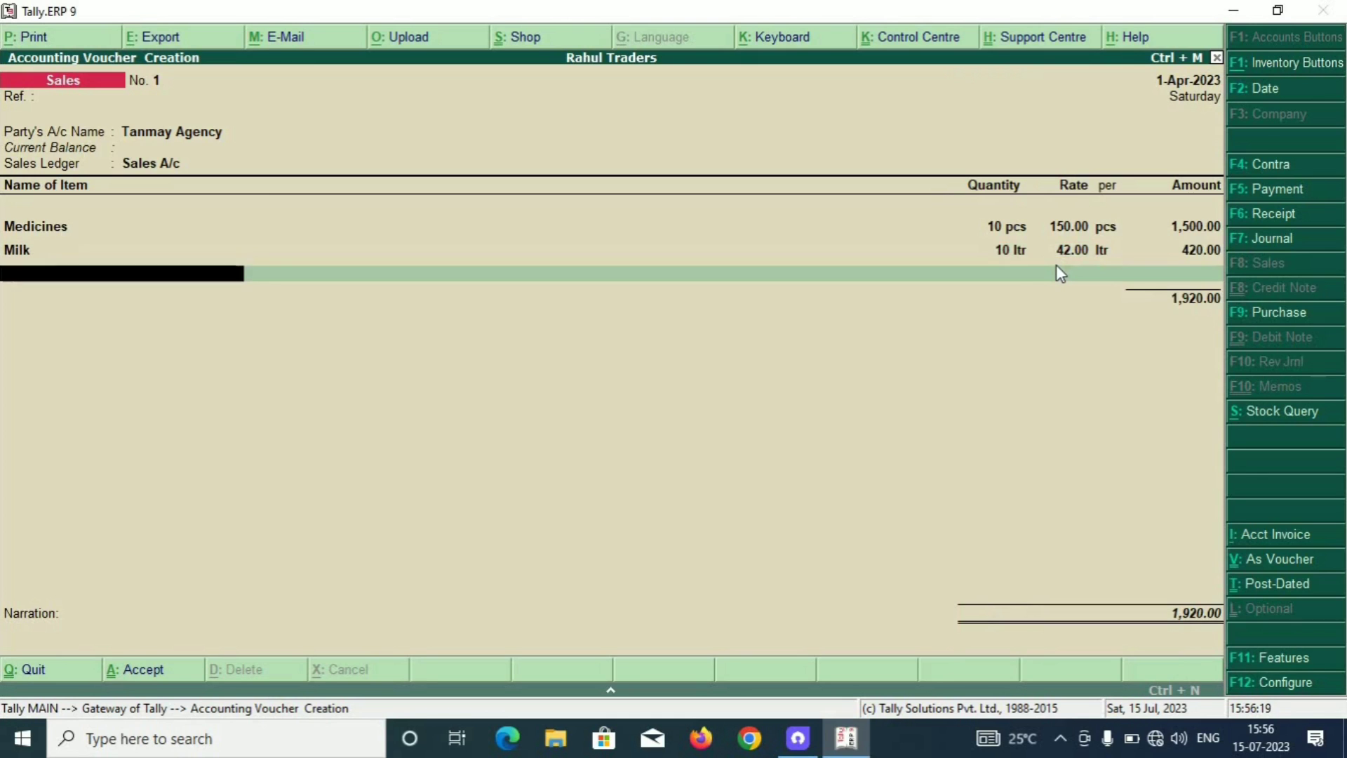
Add Rice as the next sold item, 26 kg at 55.00.
key(Down)
key(Down)
key(Down)
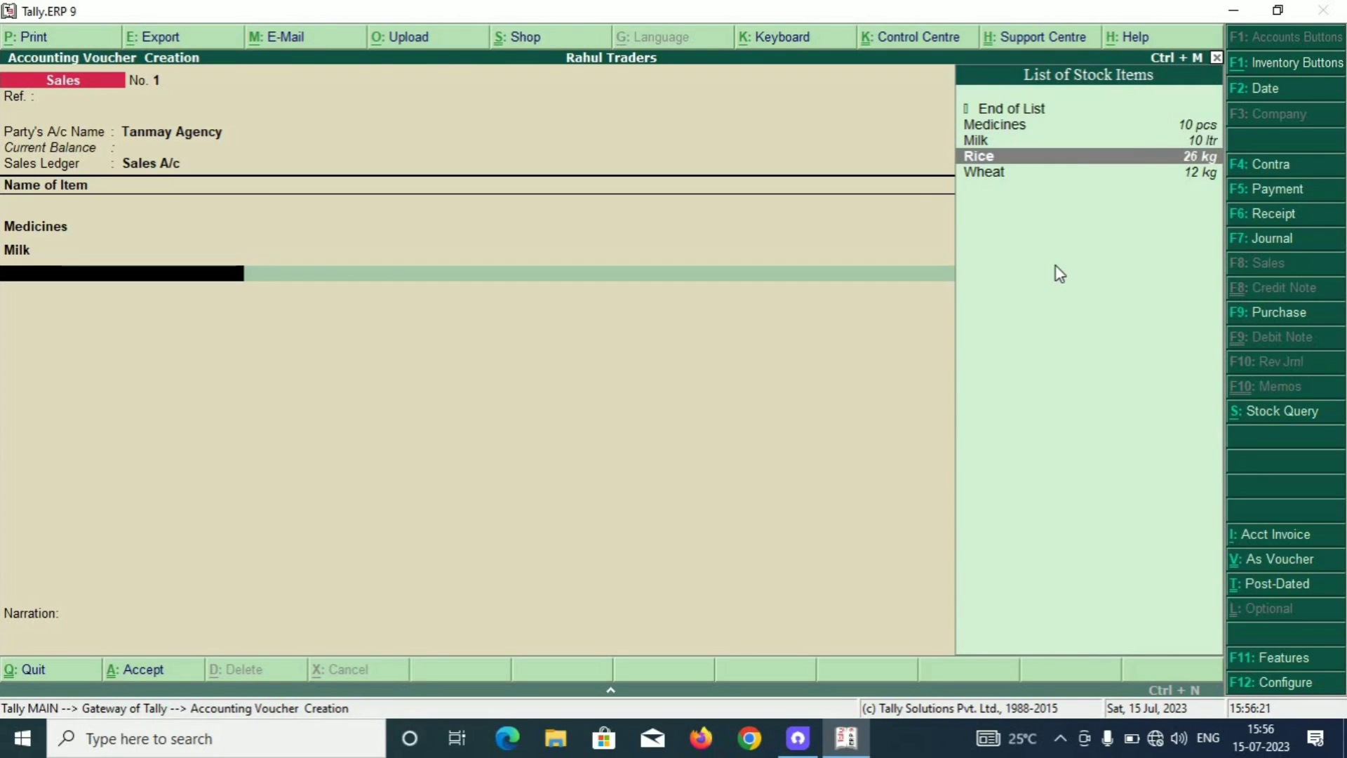
key(Return)
text(26)
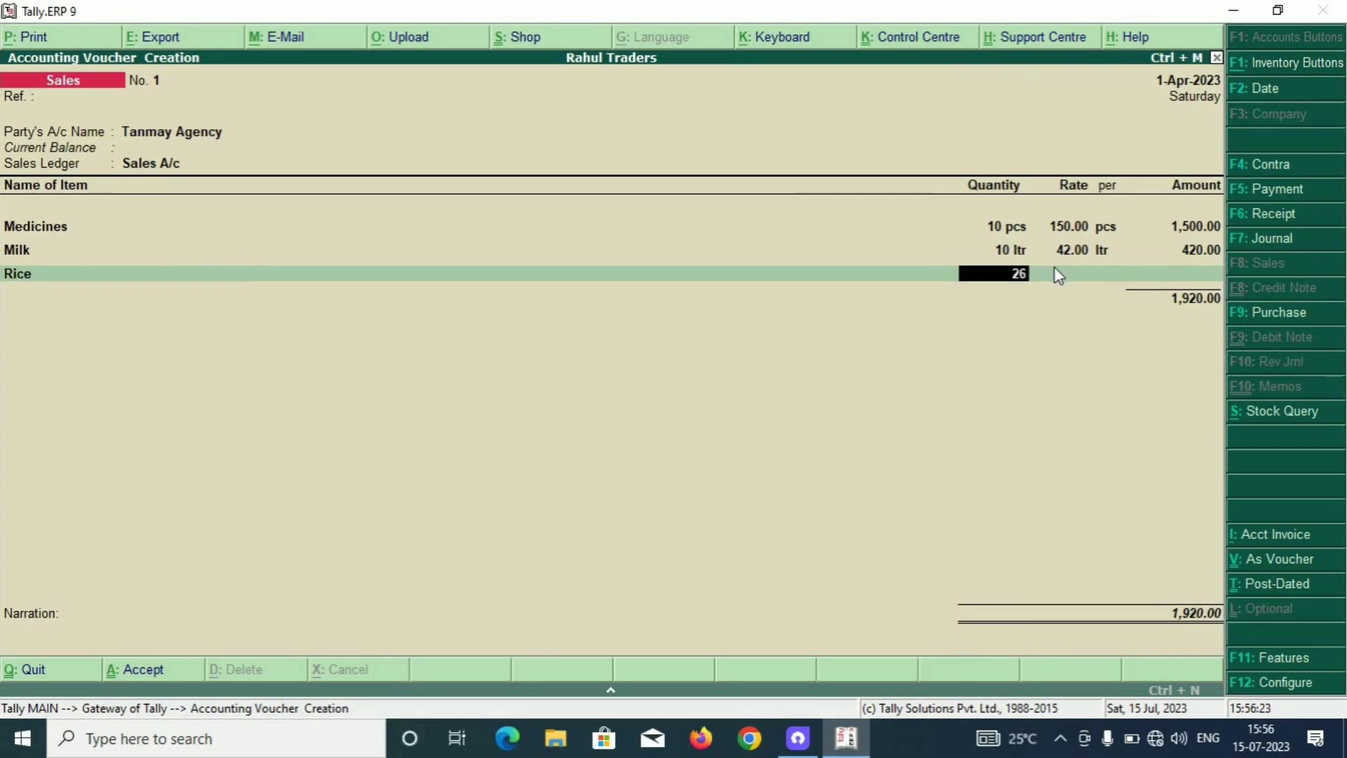
key(Return)
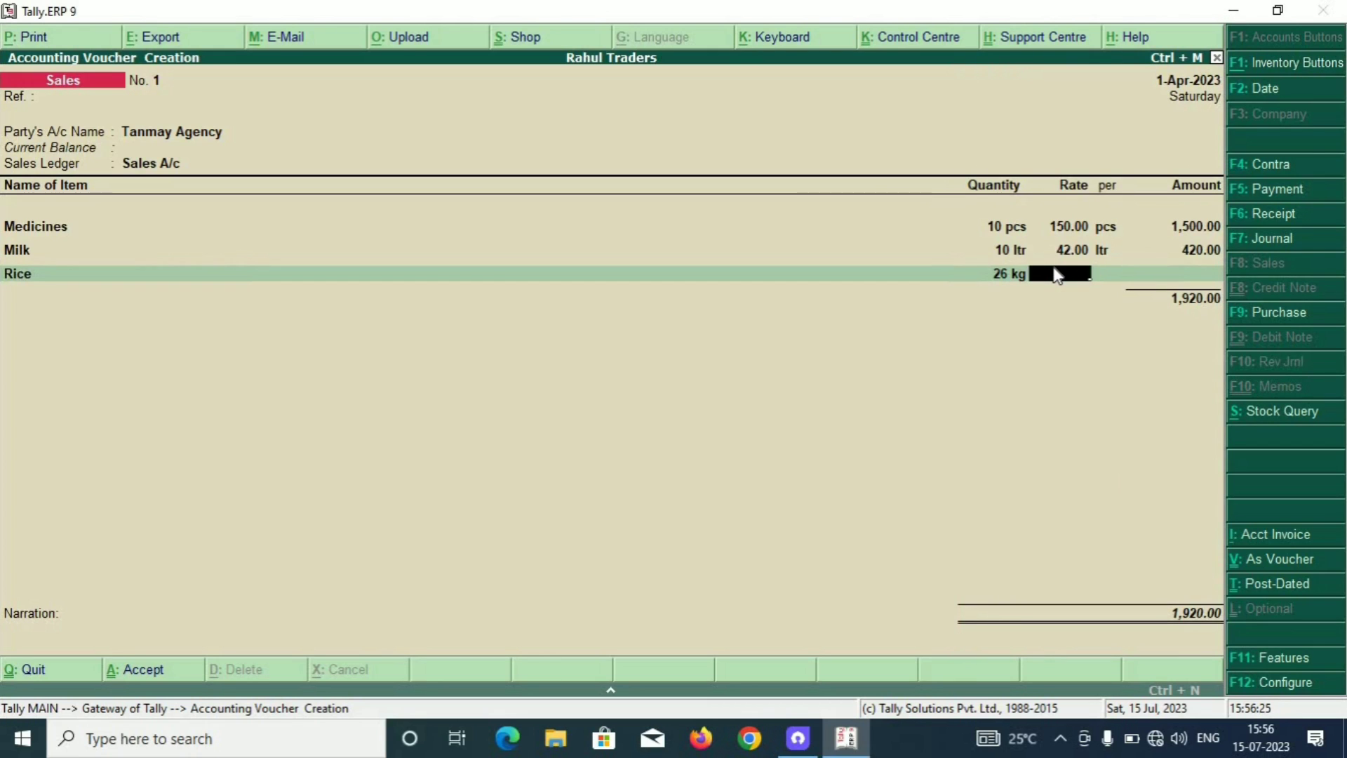
text(55)
key(Return)
key(Return)
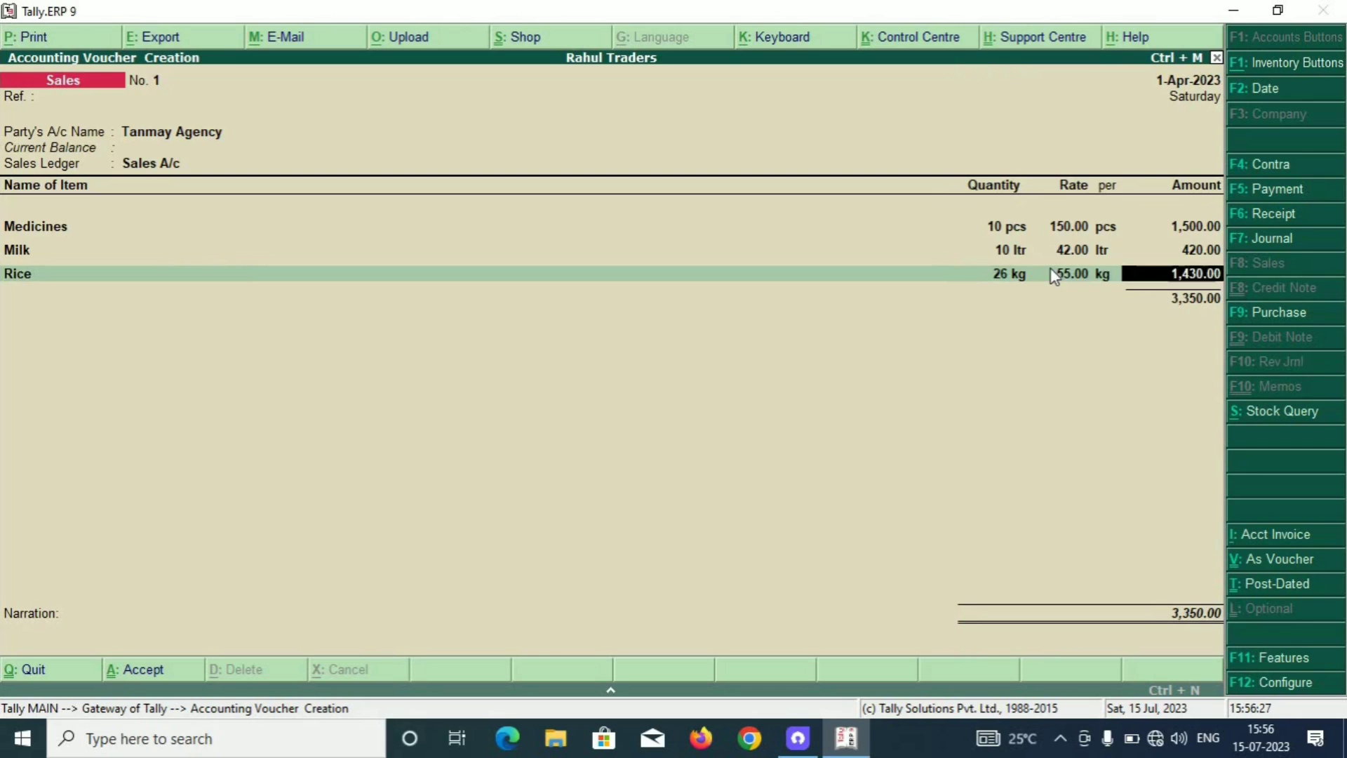
key(Return)
Add Wheat, 12 kg at 42.00, and save the 3,854.00 sales voucher.
key(Down)
key(Down)
key(Down)
key(Down)
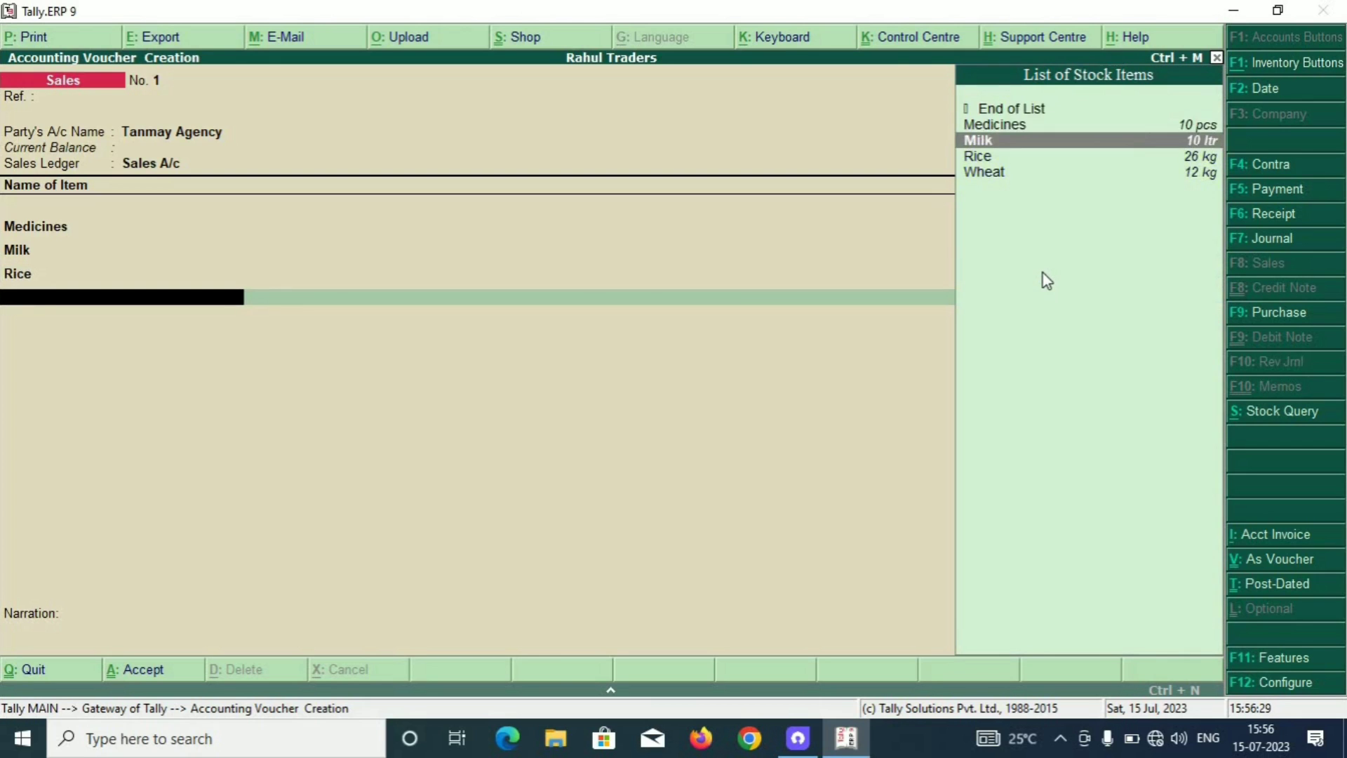
key(Return)
text(12)
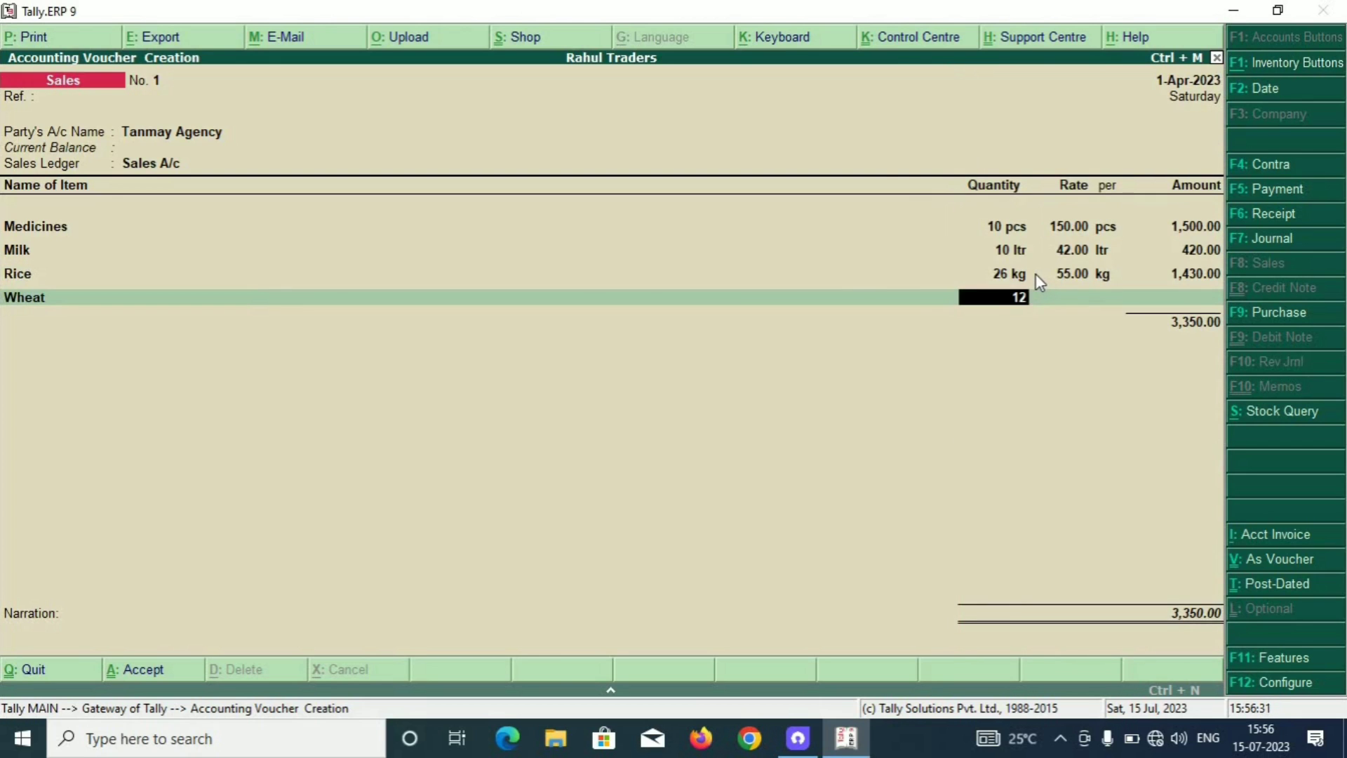
key(Return)
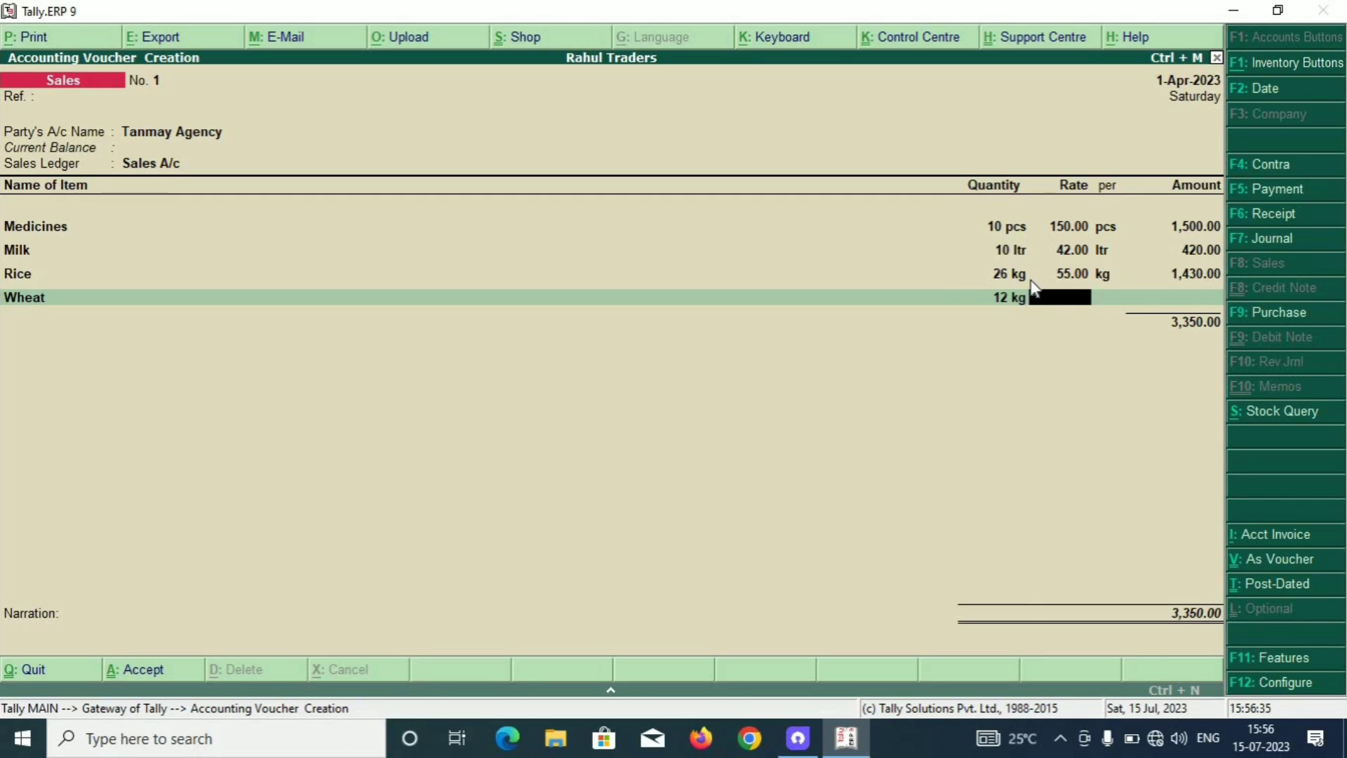
text(42)
key(Return)
key(Return)
key(Return)
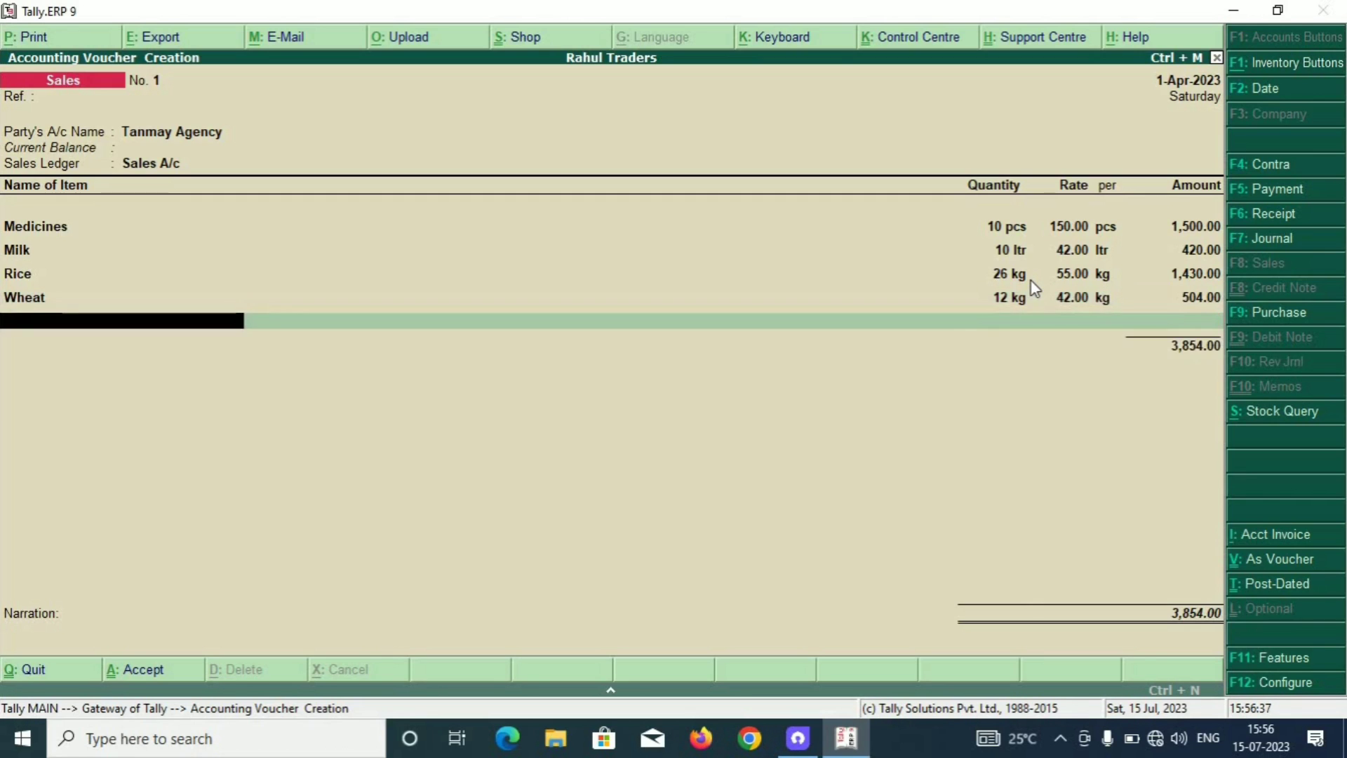
key(Return)
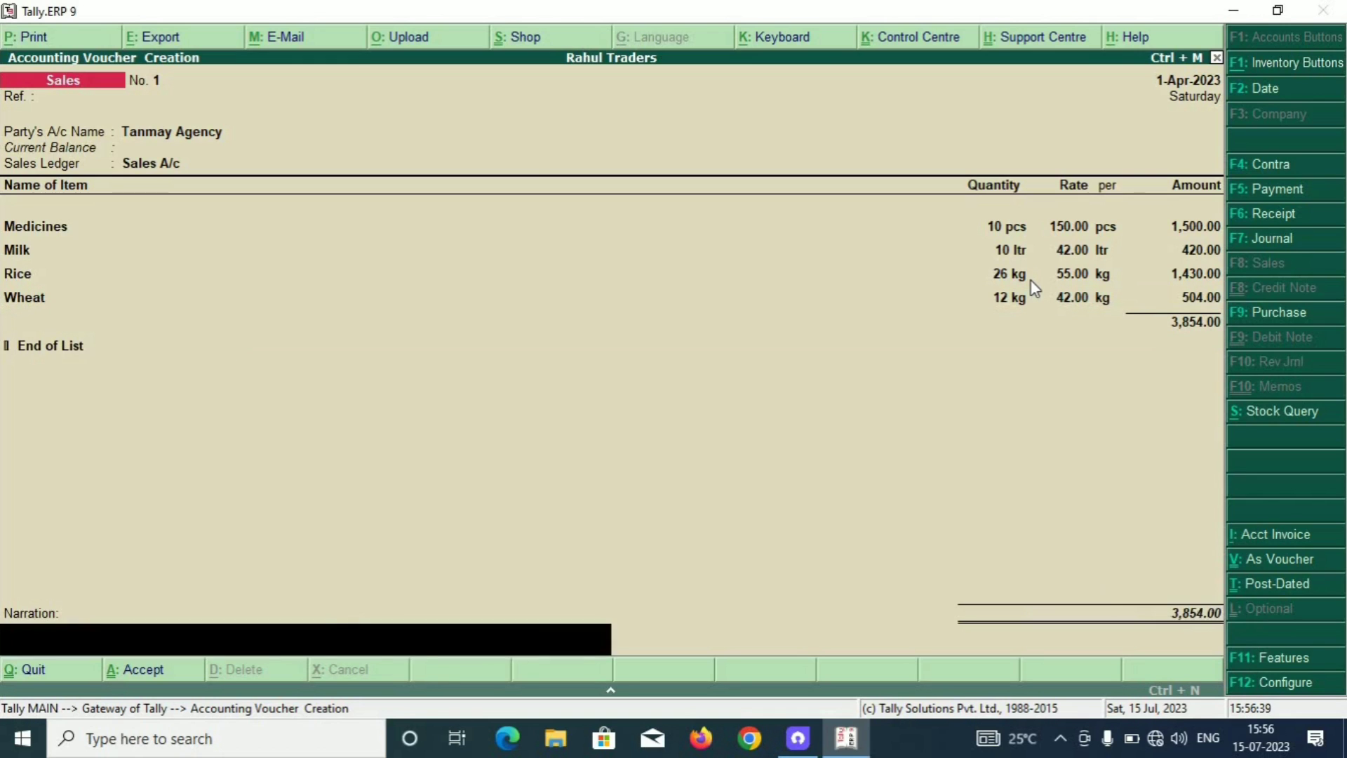
key(Return)
key(Return)
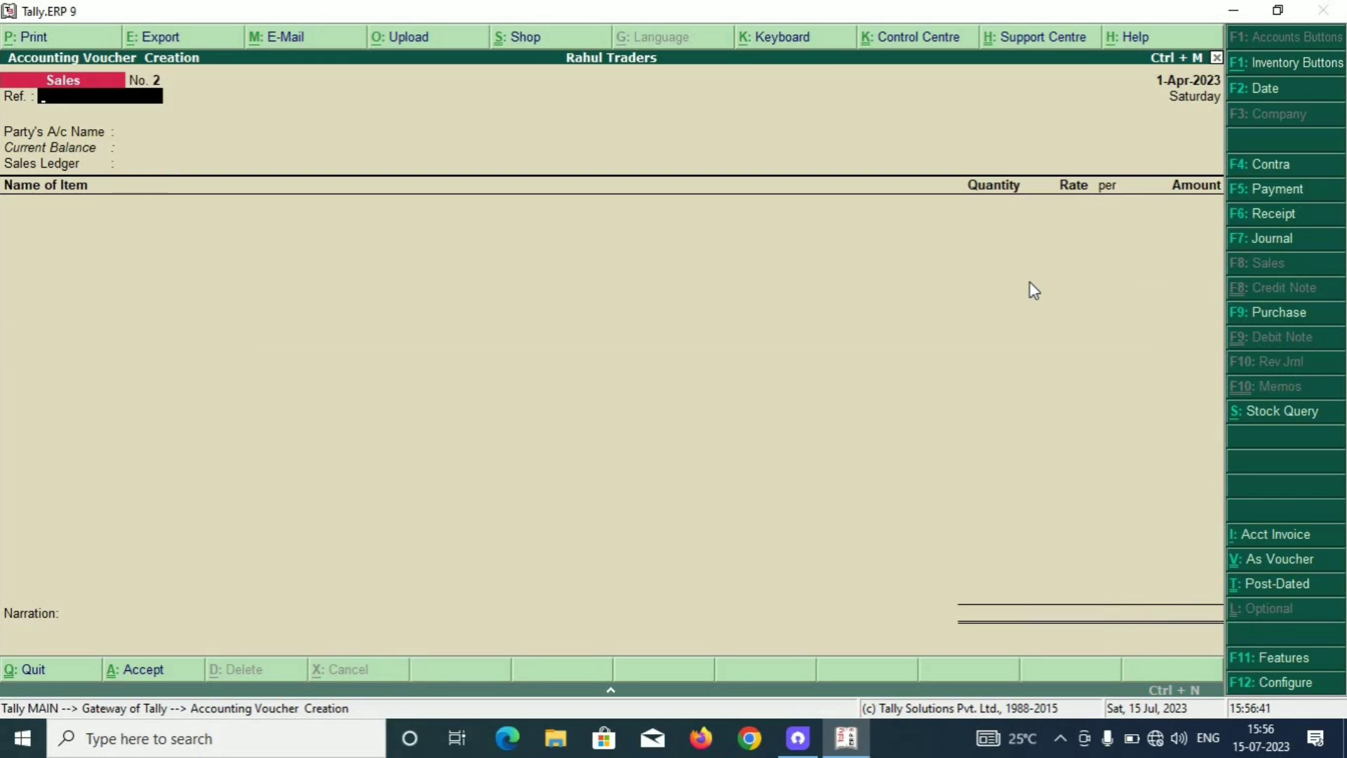
key(Escape)
key(Return)
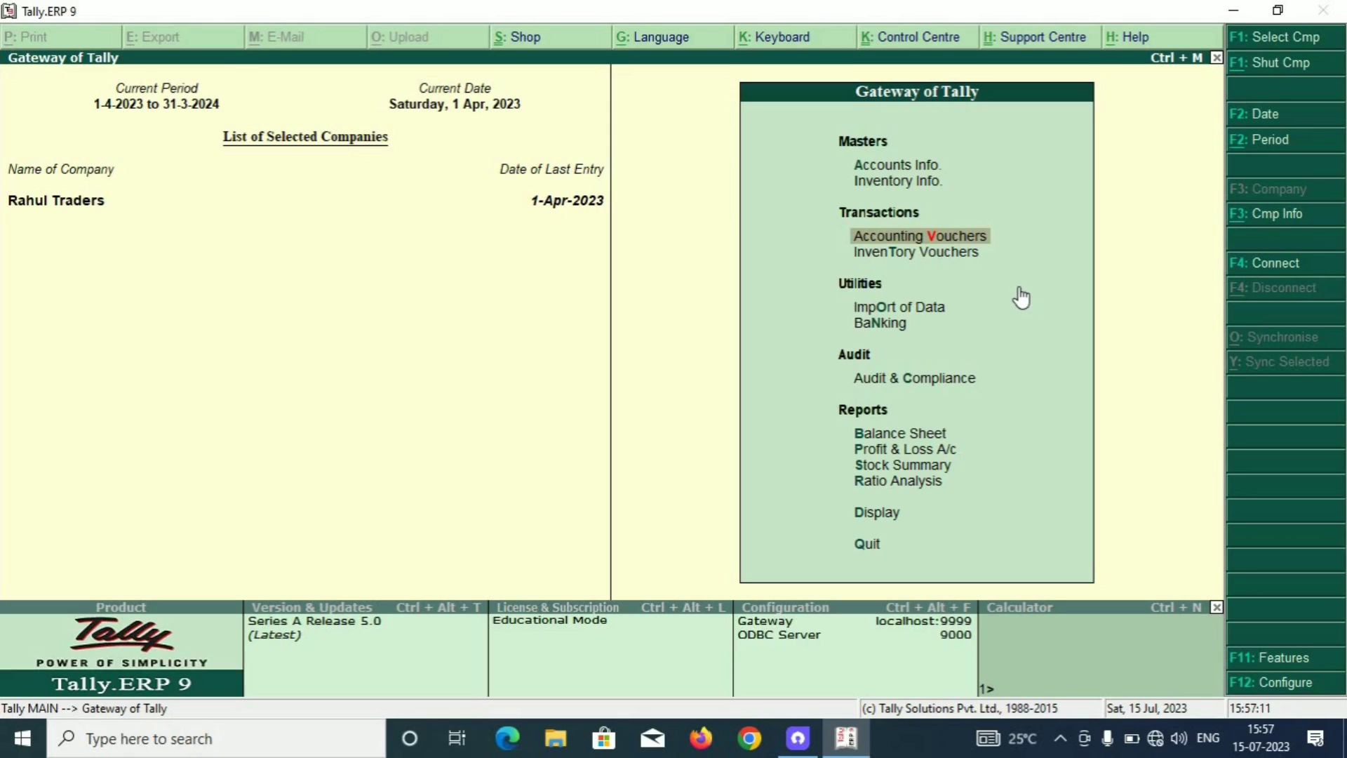
key(Return)
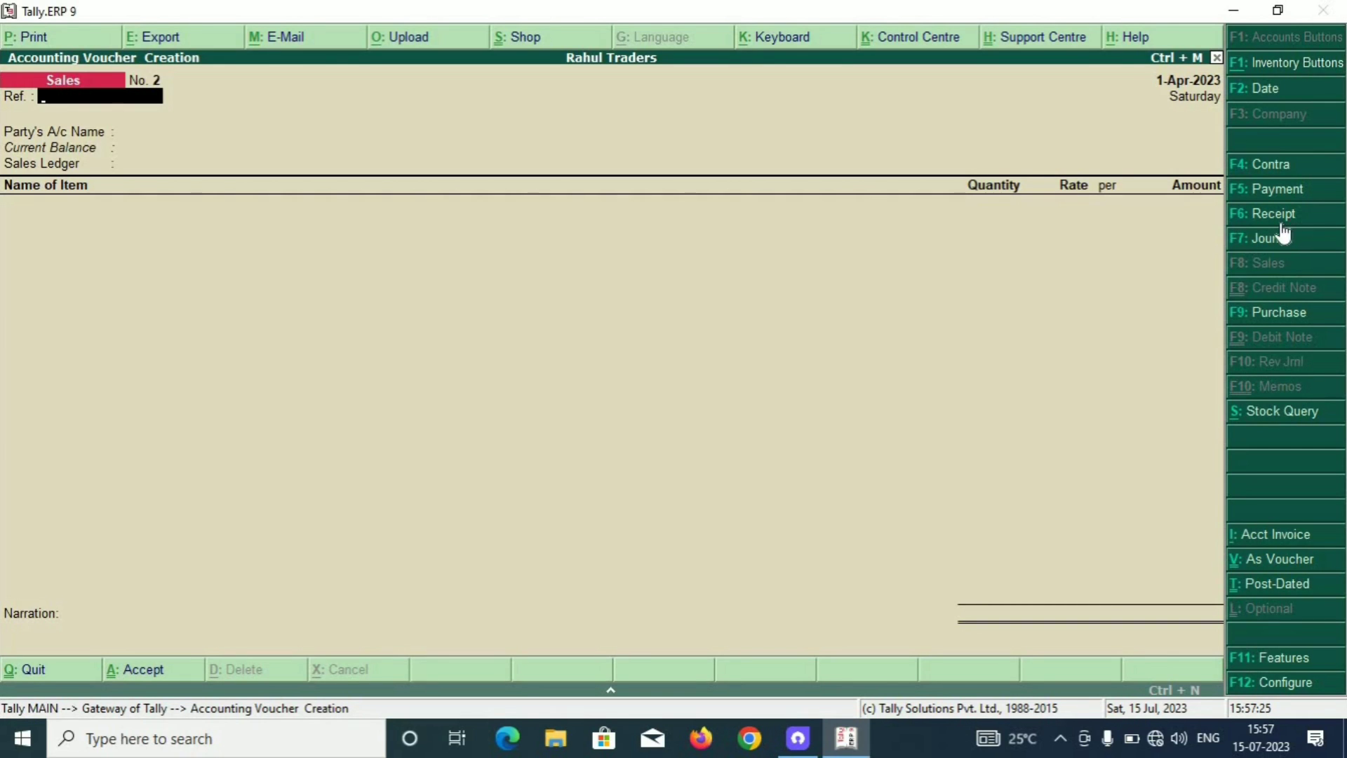
Start a Receipt voucher and set its date to 1-May-2023.
click(1279, 218)
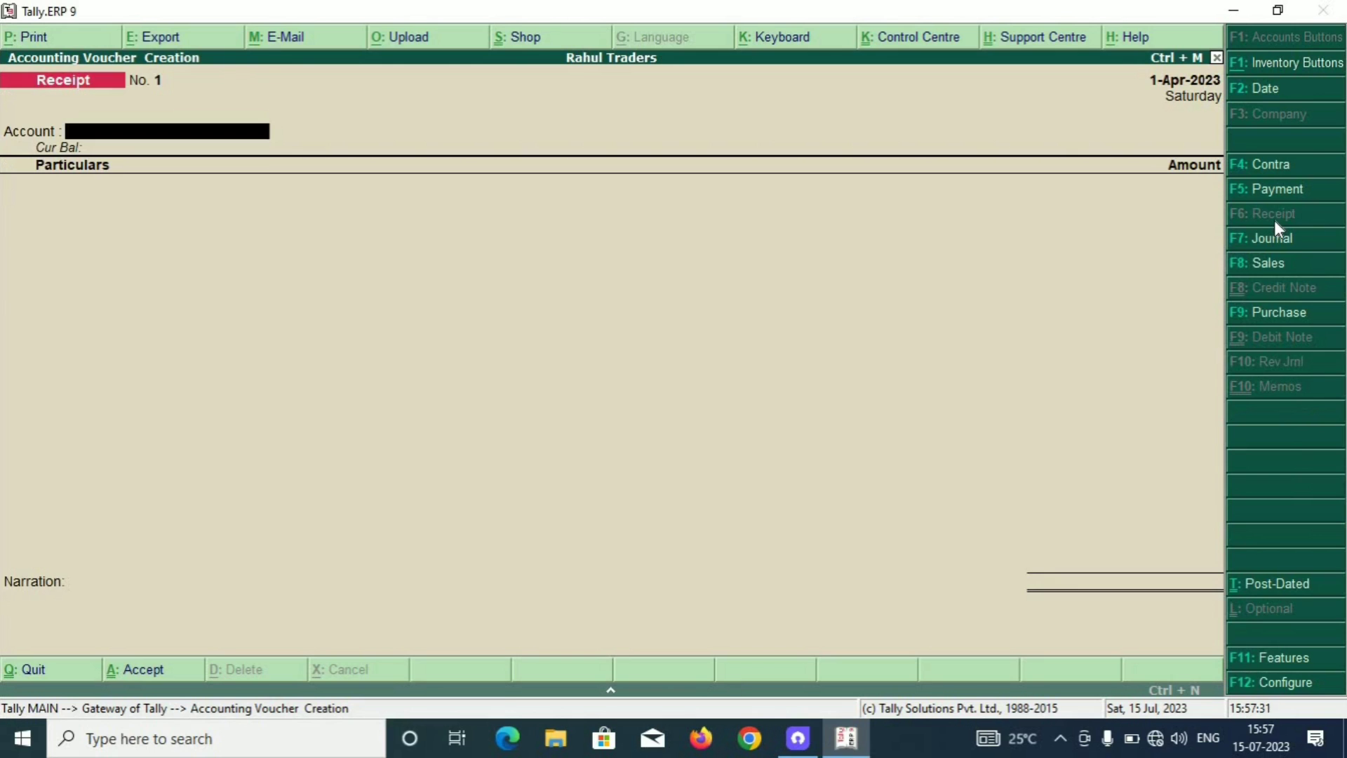
key(F2)
text(1)
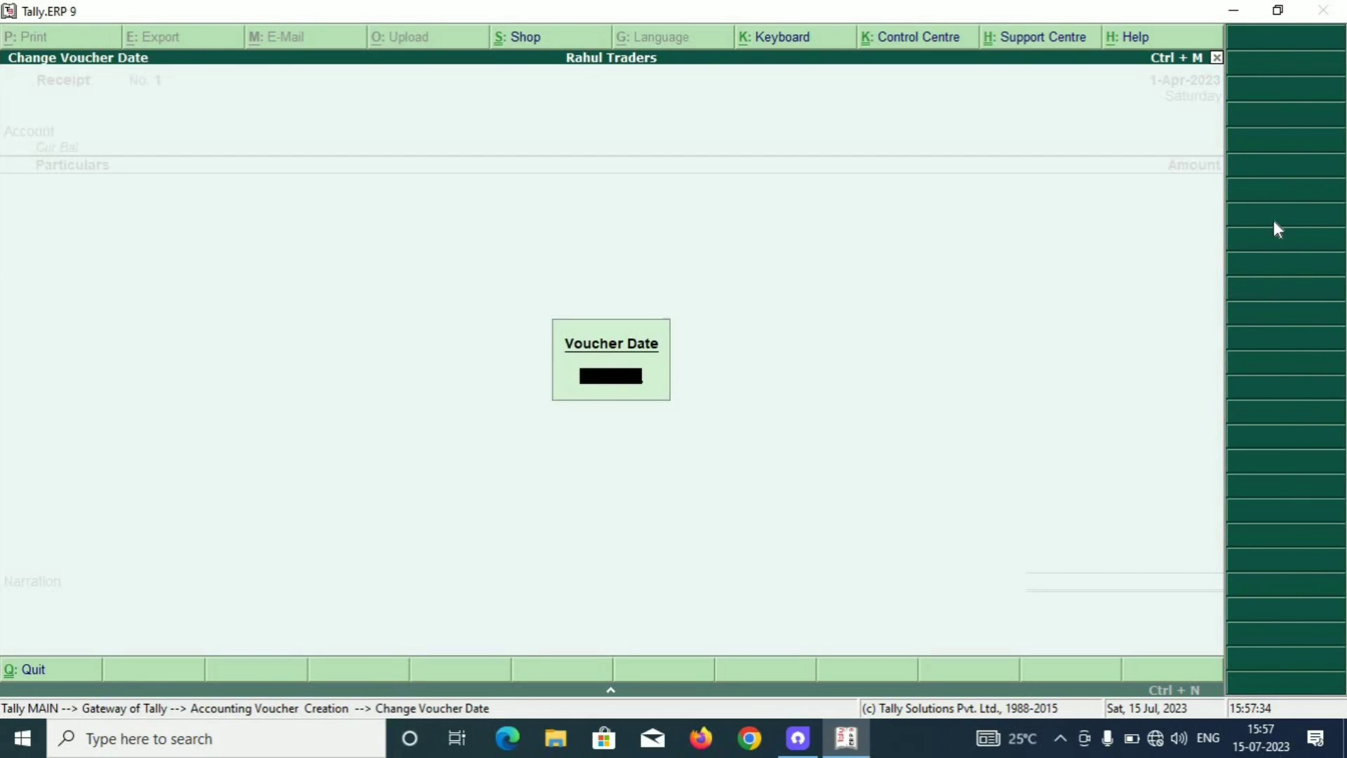
key(Return)
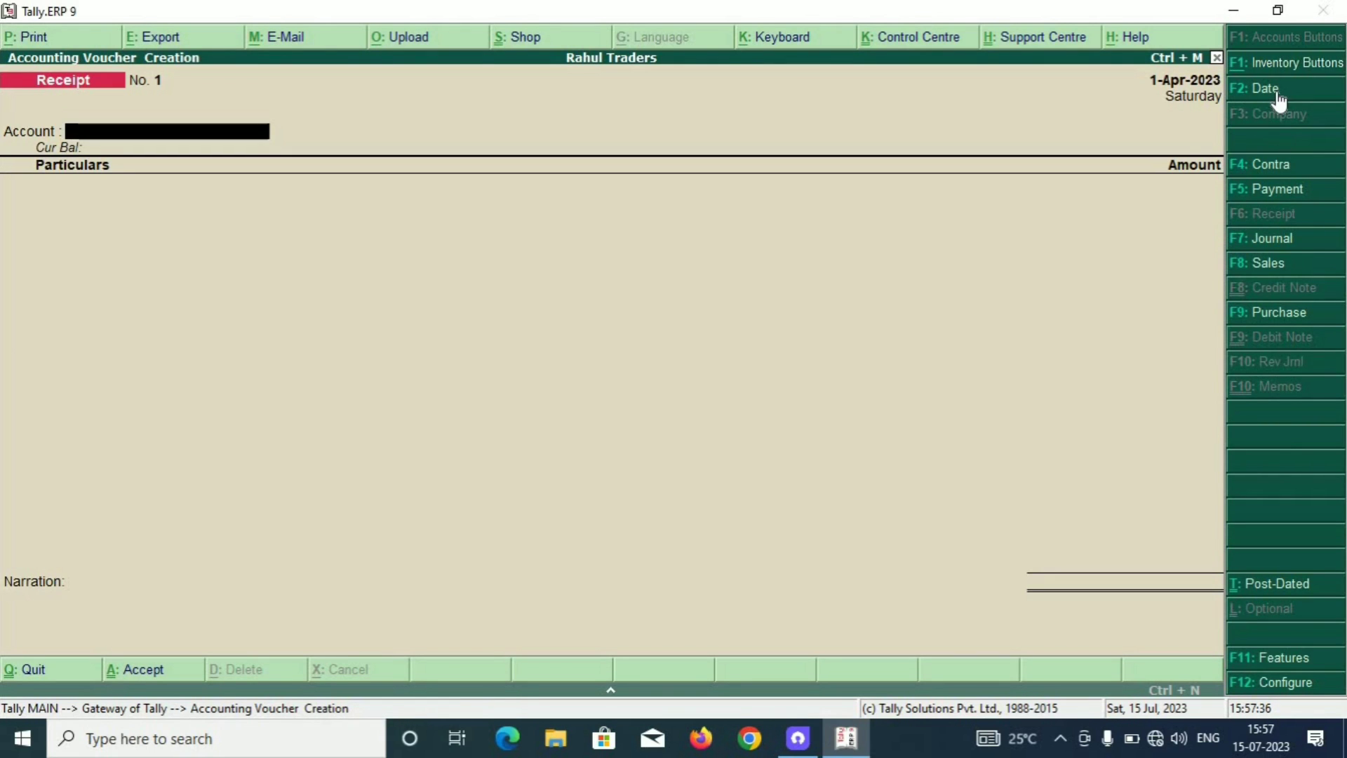
click(1278, 93)
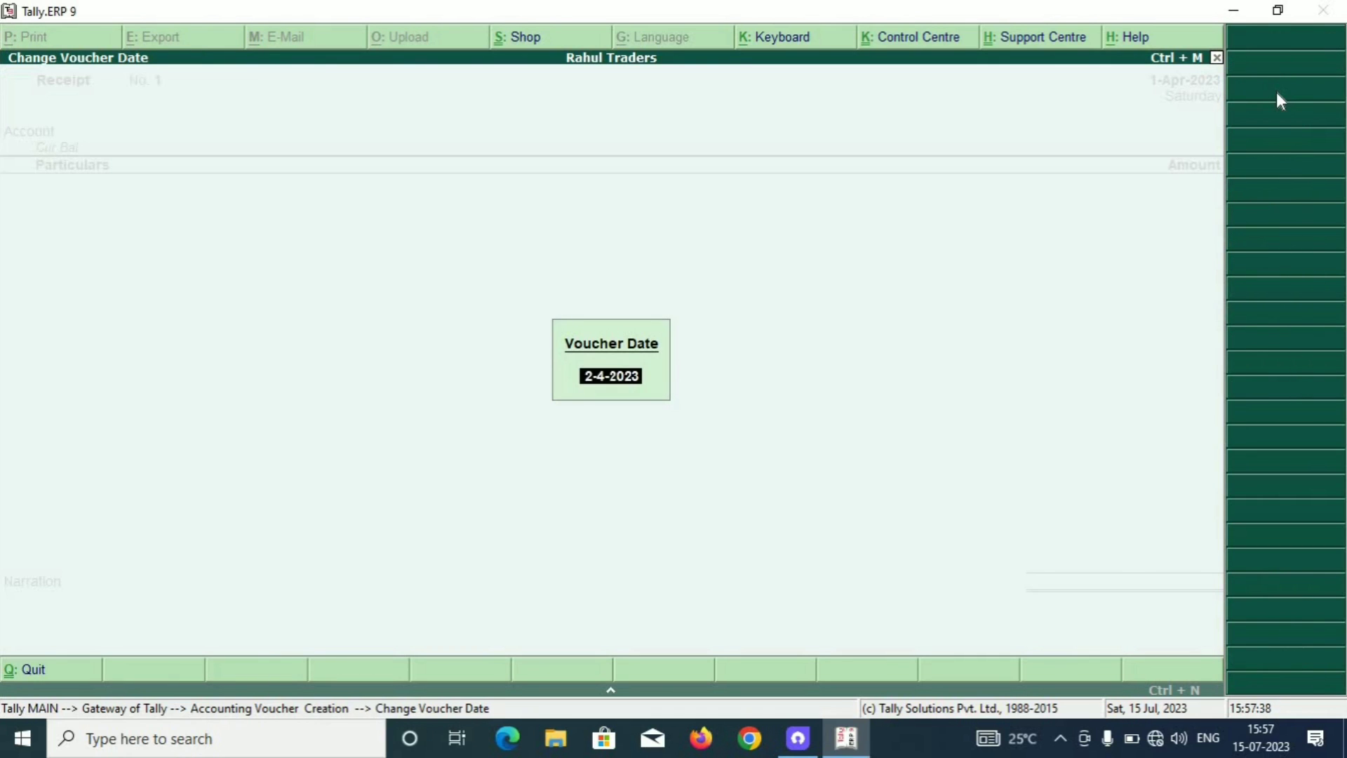
text(1-5)
key(Return)
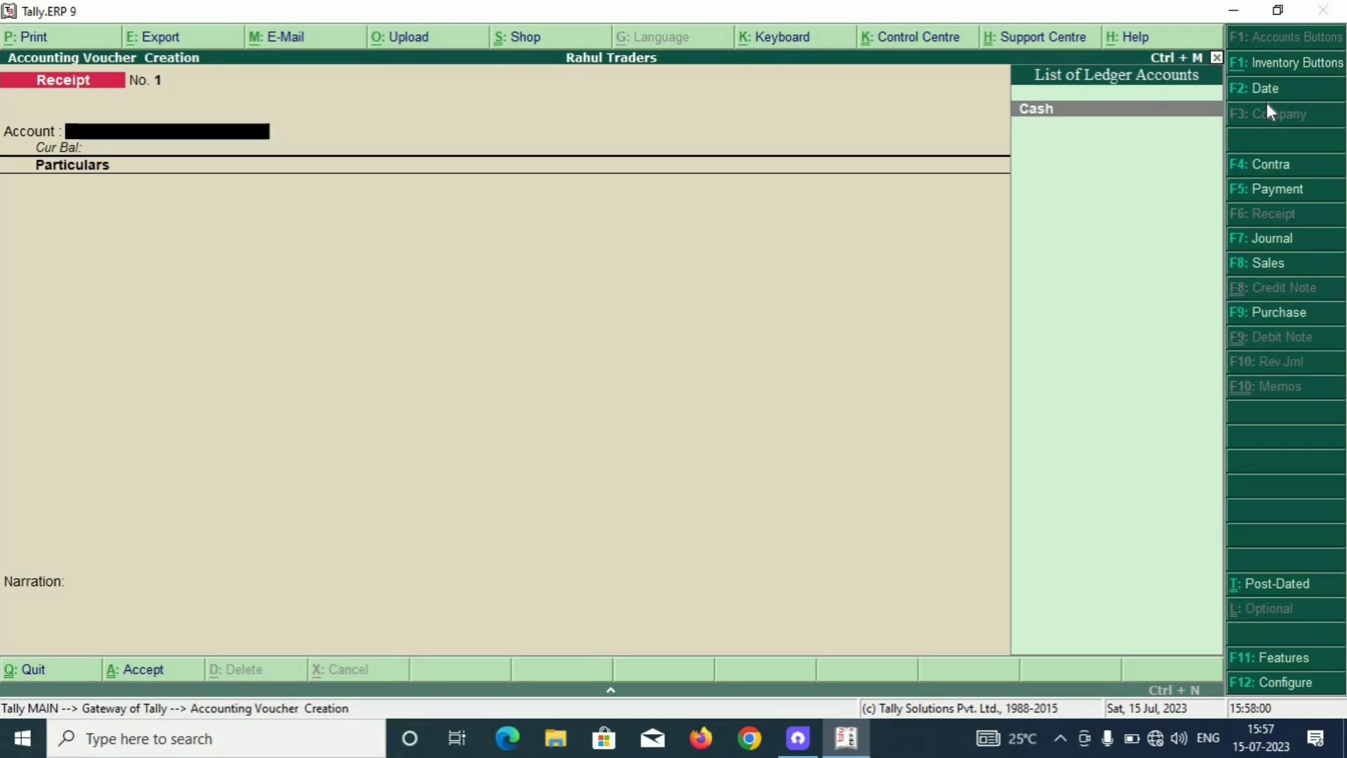
Record 3,854.00 received into Cash from Tanmay Agency and save the receipt.
key(Return)
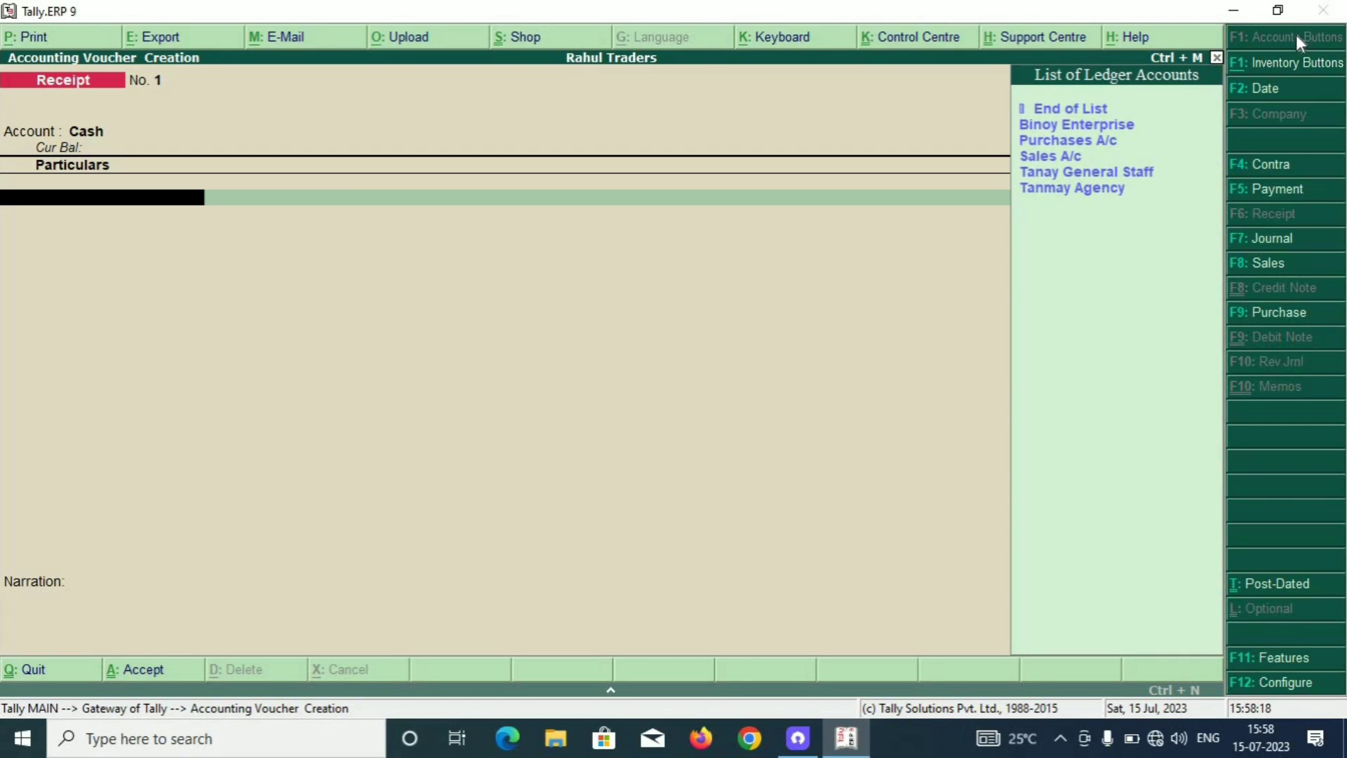
key(Down)
key(Down)
key(Down)
key(Down)
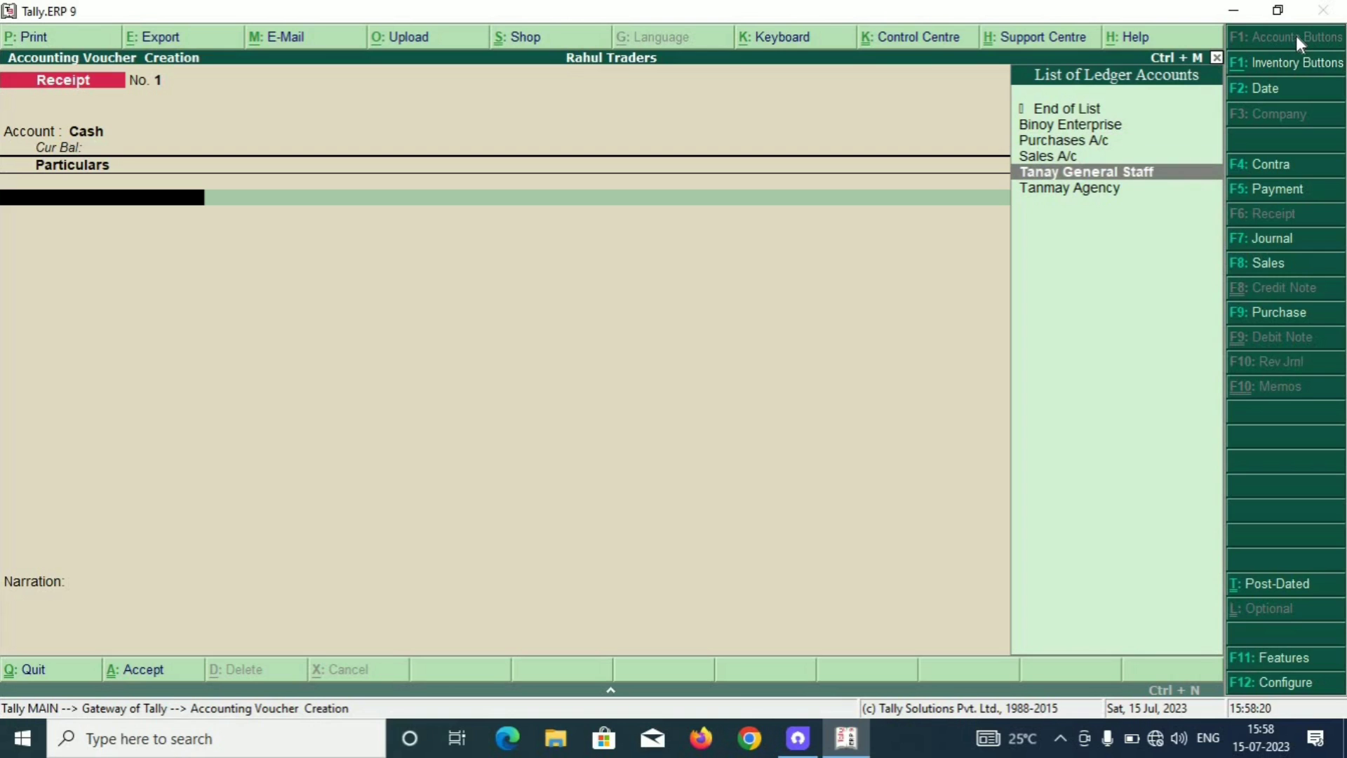
key(Down)
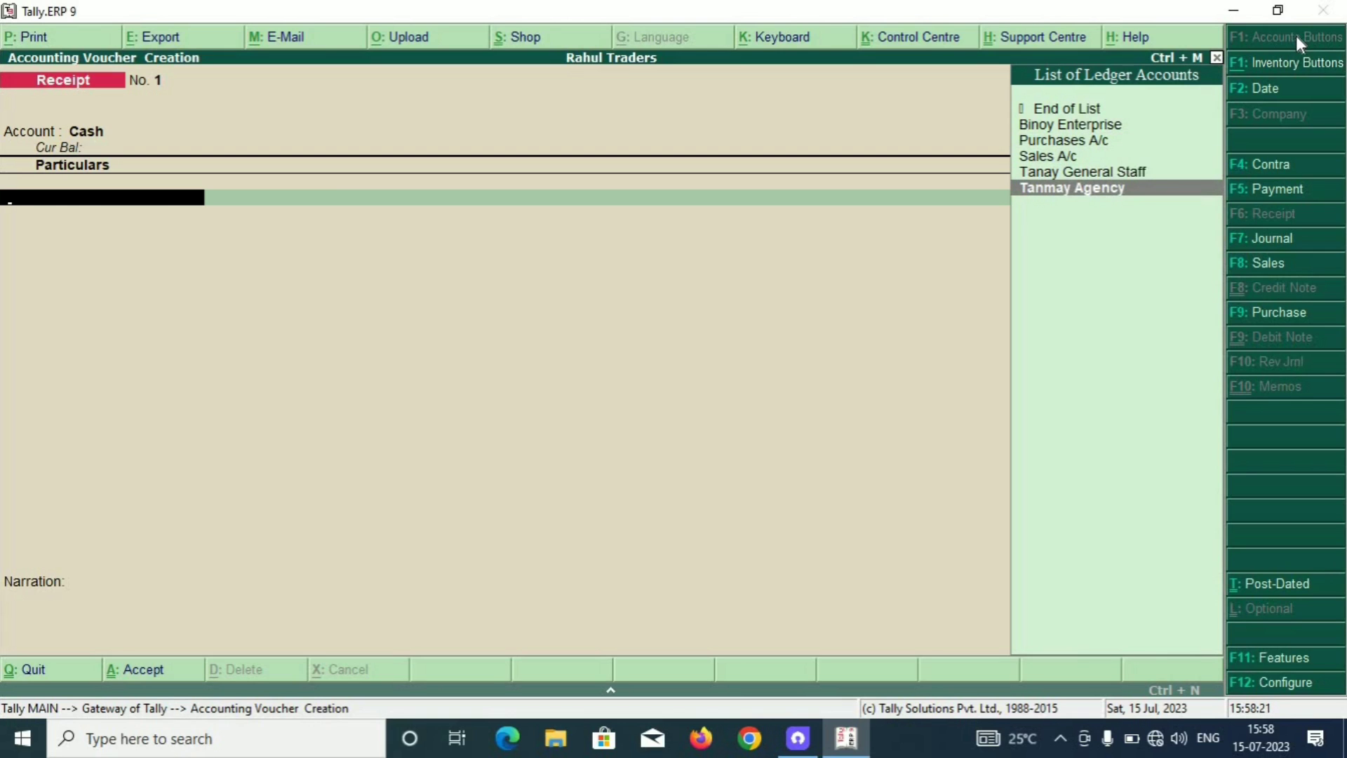
key(Return)
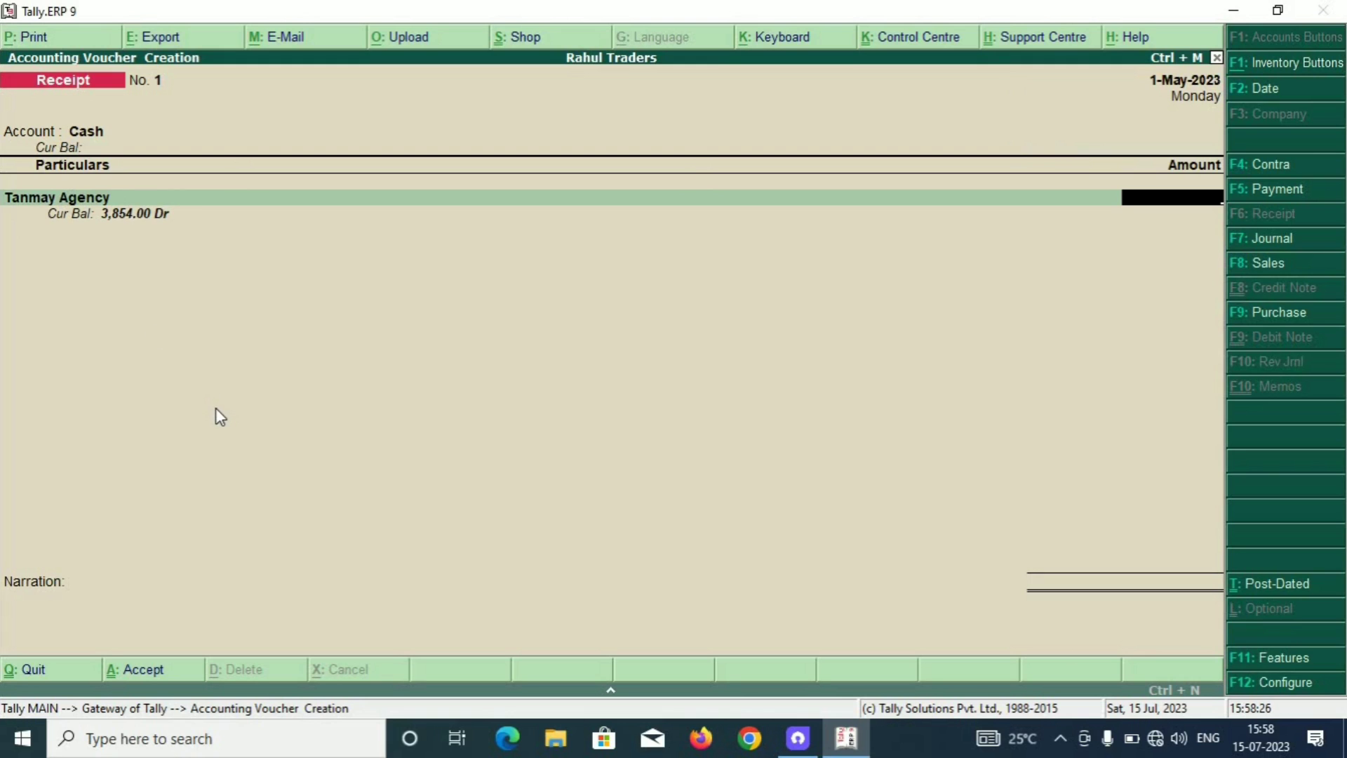
text(3,85)
text(4)
key(Return)
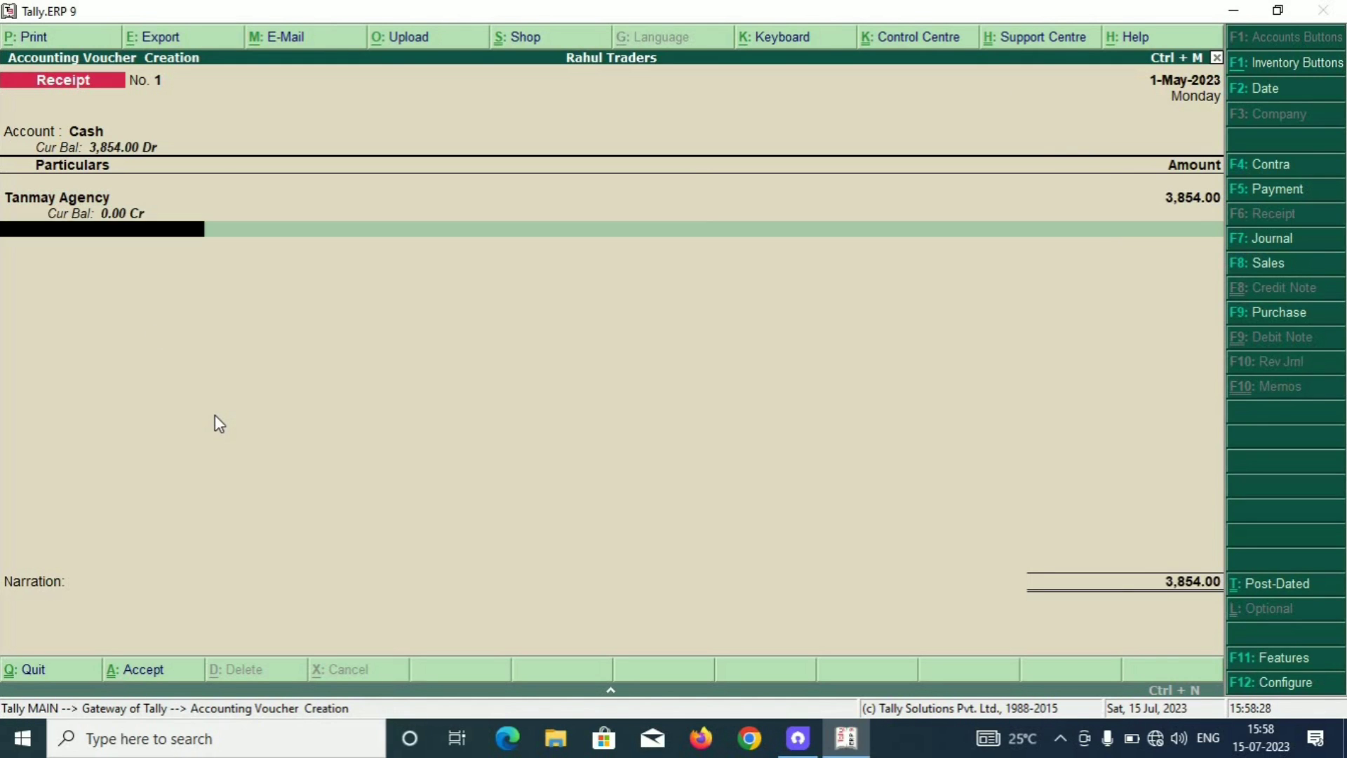
key(Return)
key(Return)
key(Return)
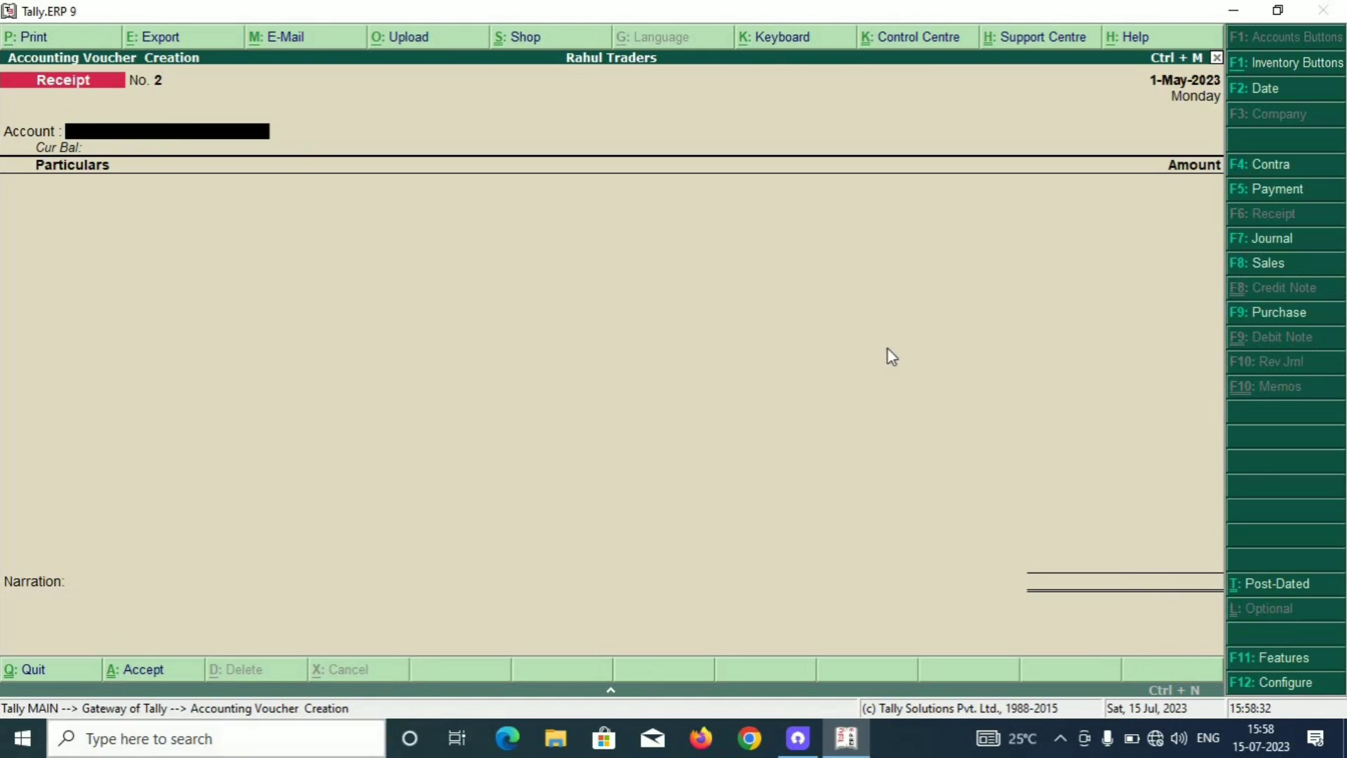
Enter Payment voucher No. 1: 3,590.00 from Cash to Binoy Enterprise, and save it.
click(1278, 191)
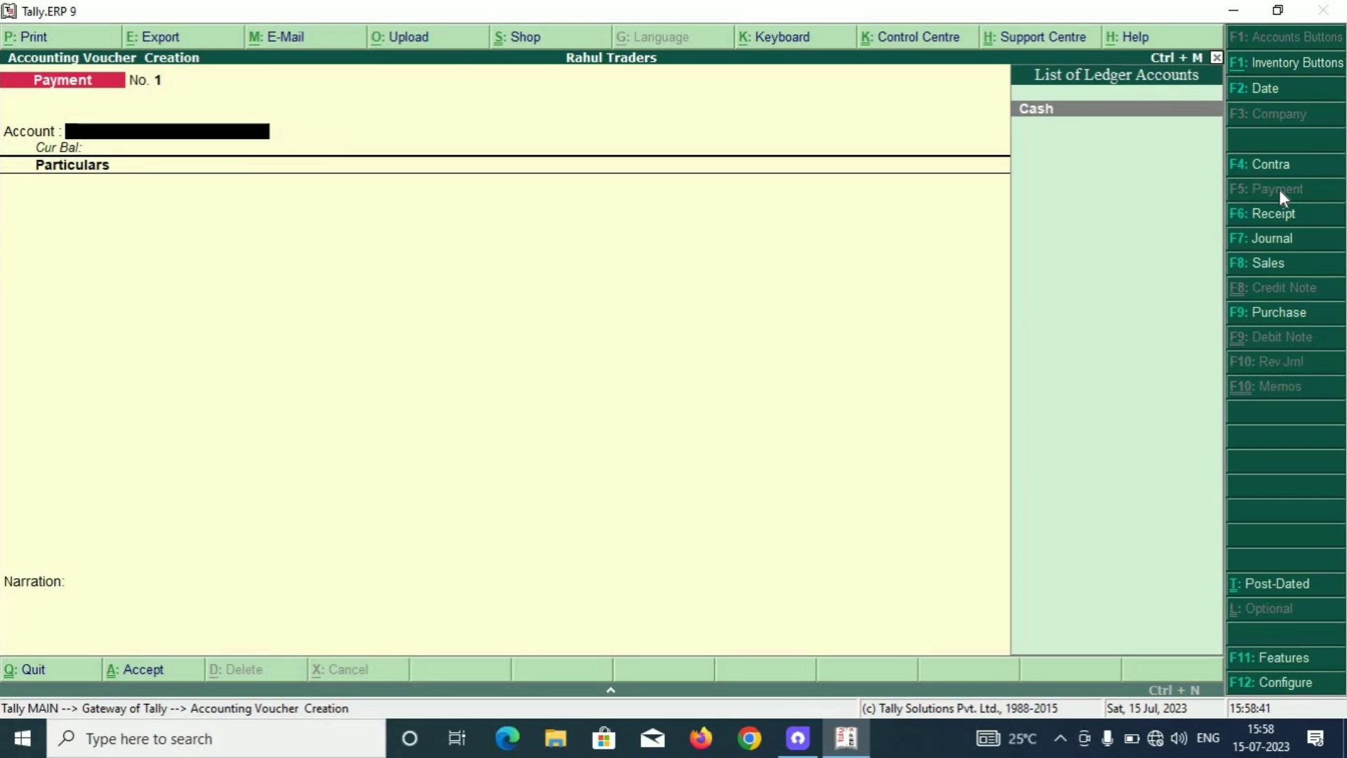
key(Return)
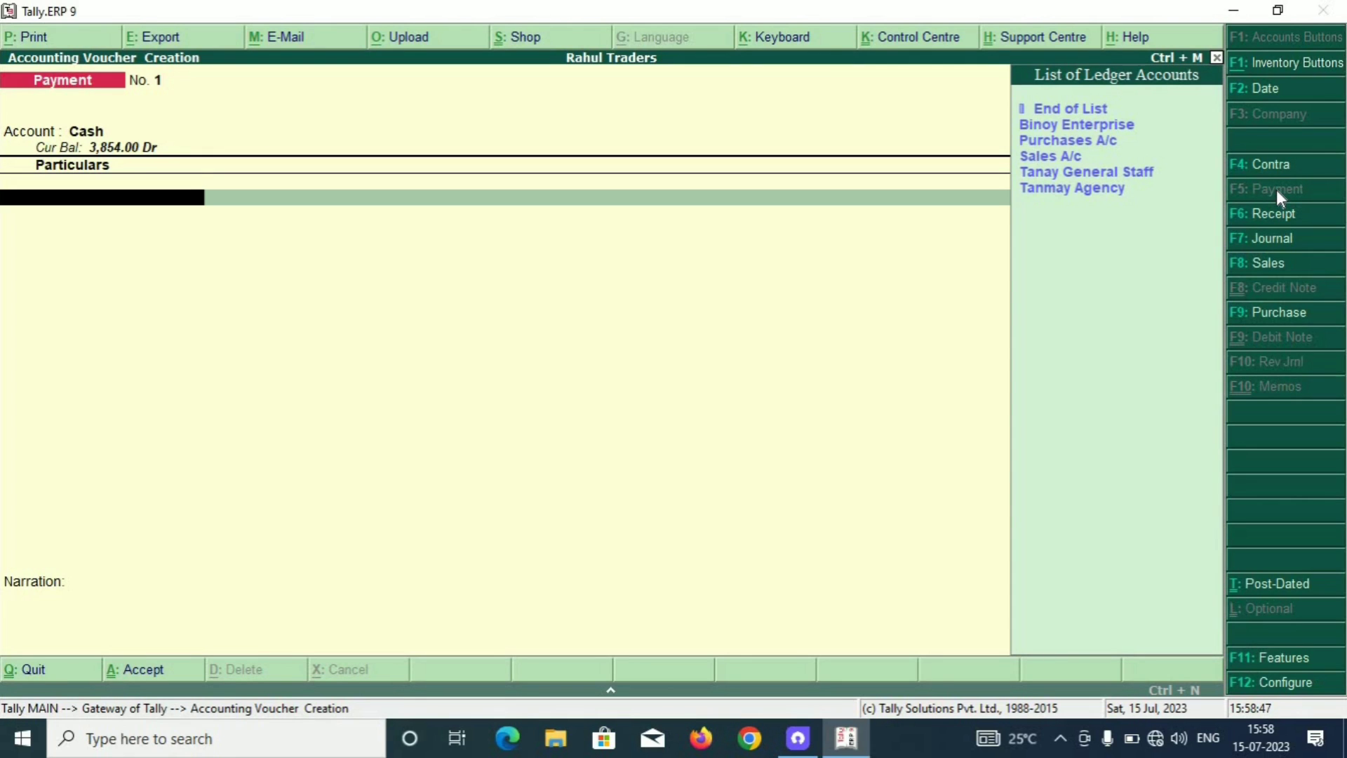
key(Down)
key(Down)
key(Up)
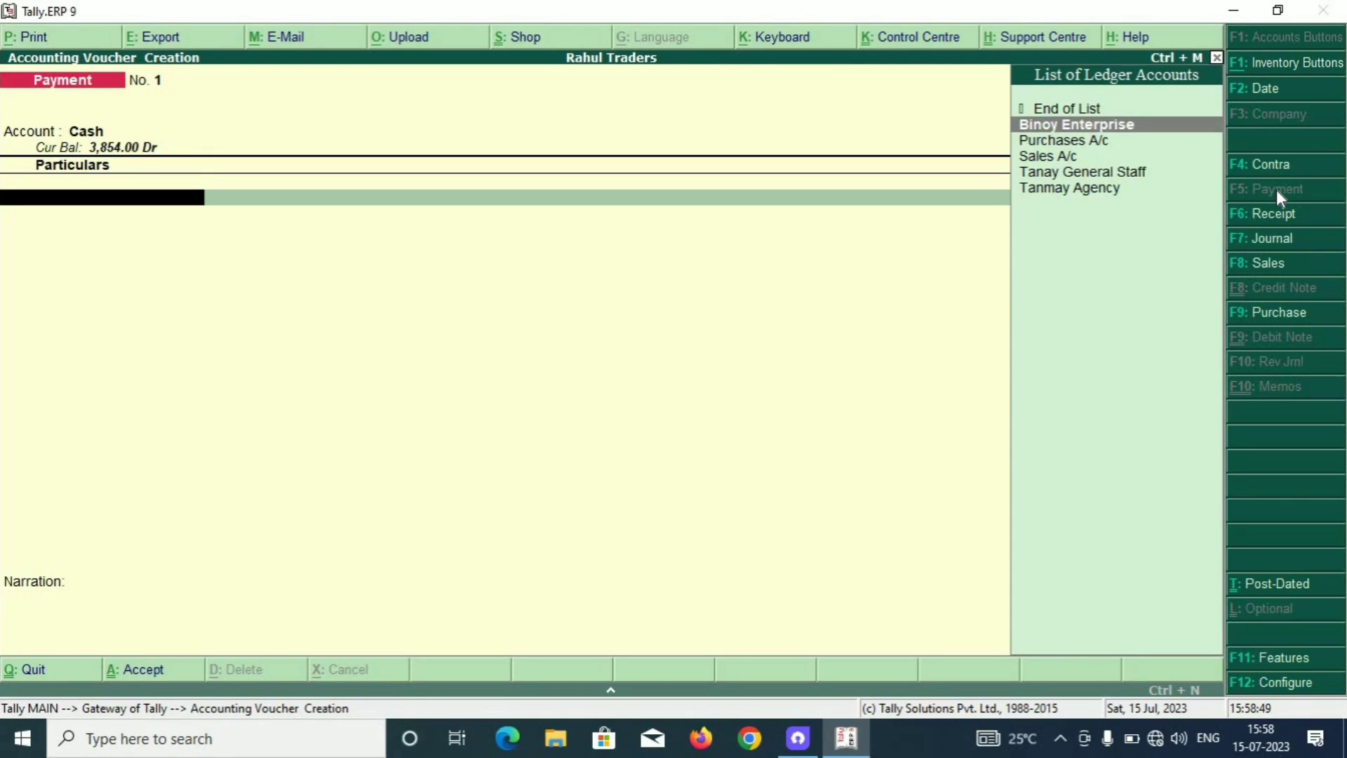
key(Return)
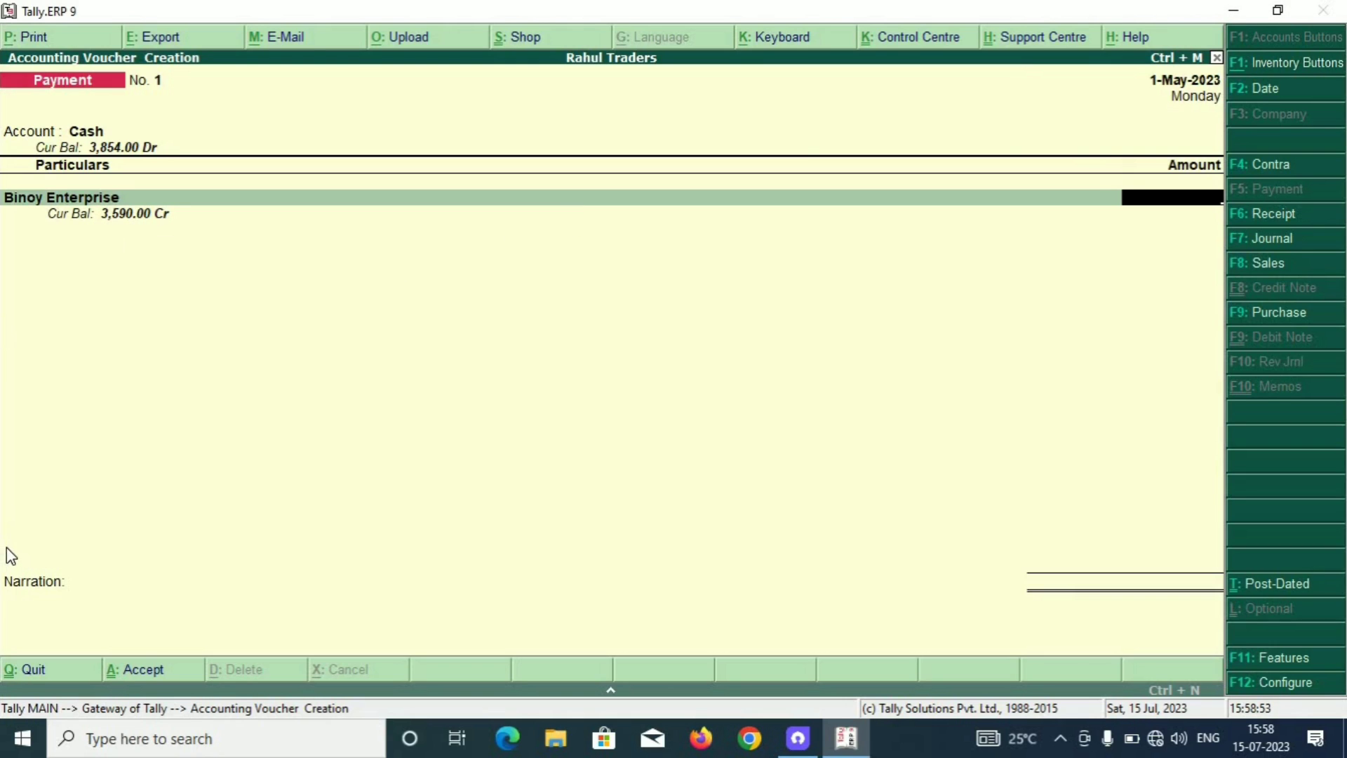
text(3590)
key(Return)
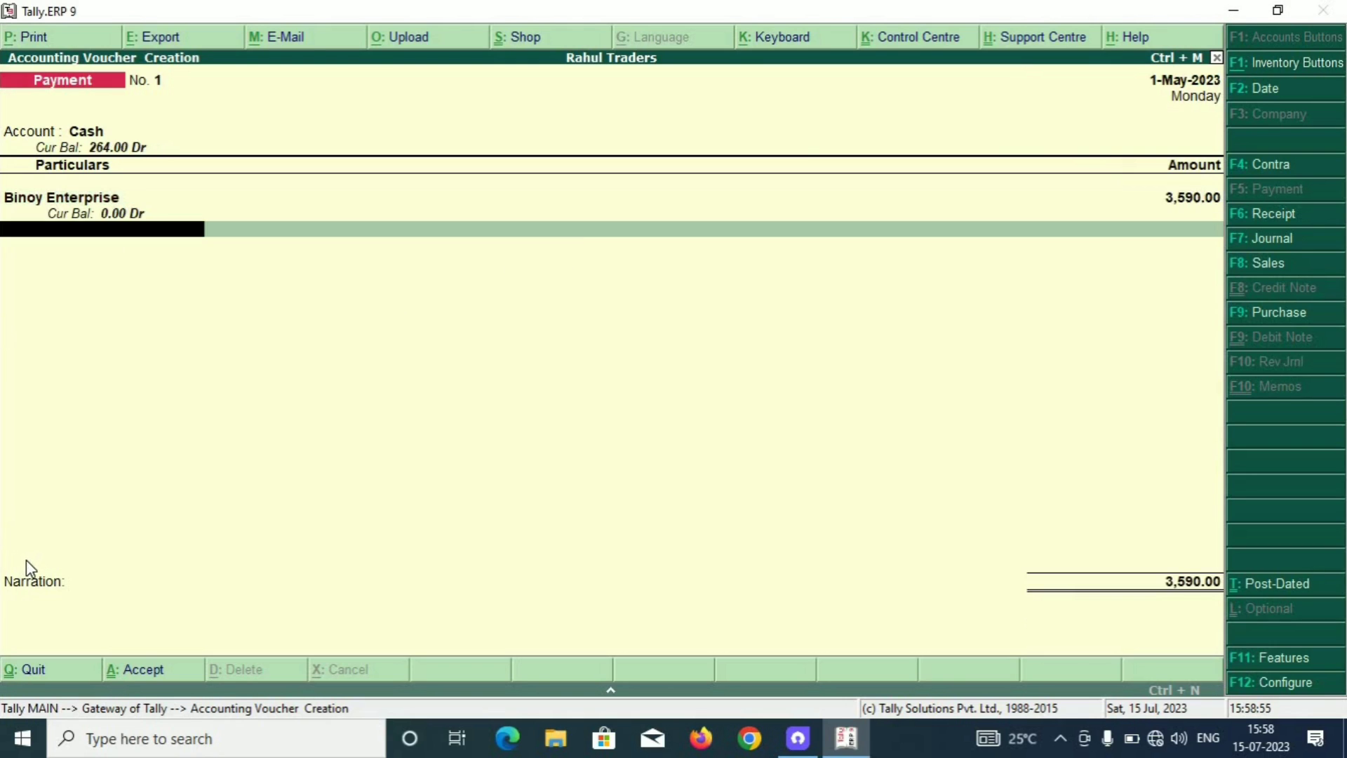
key(Return)
key(Return)
key(Return)
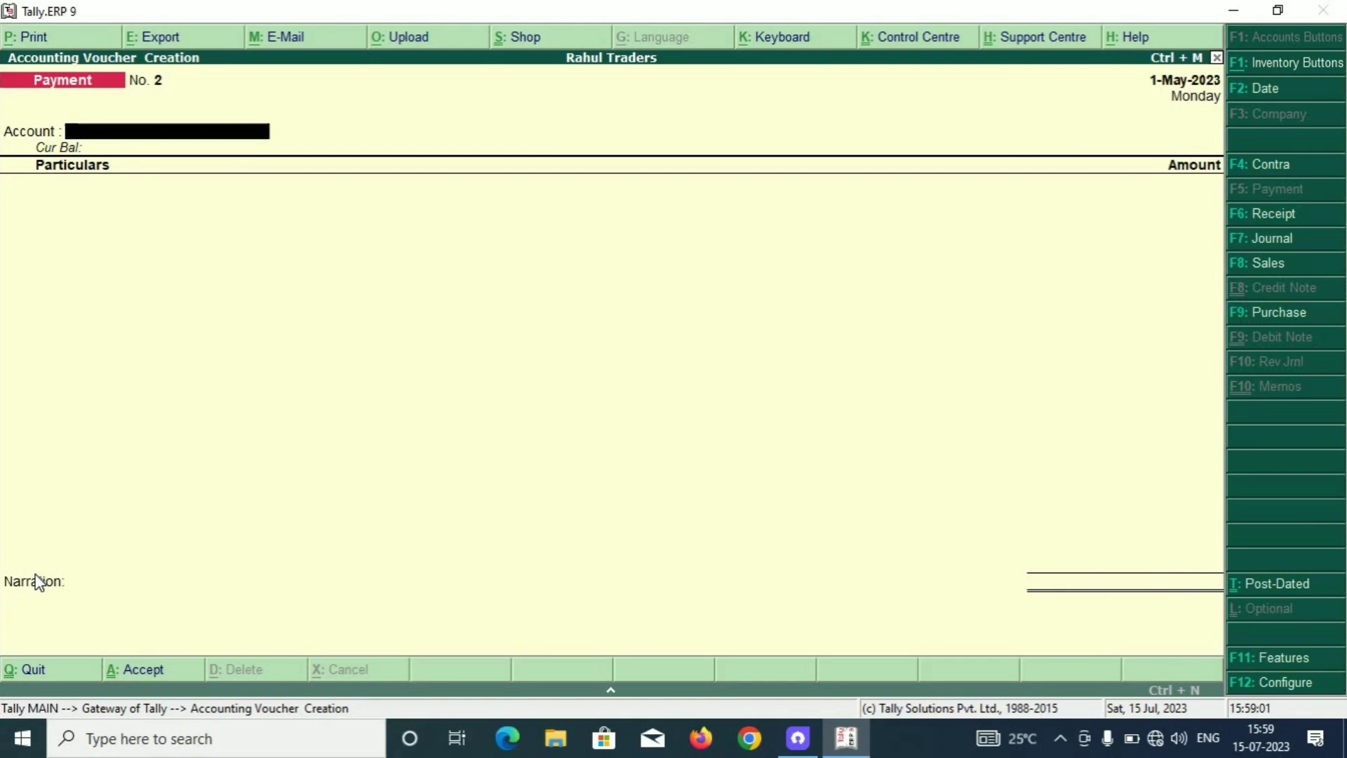
Abandon the half-started payment voucher and reopen accounting voucher entry.
key(space)
key(Return)
key(space)
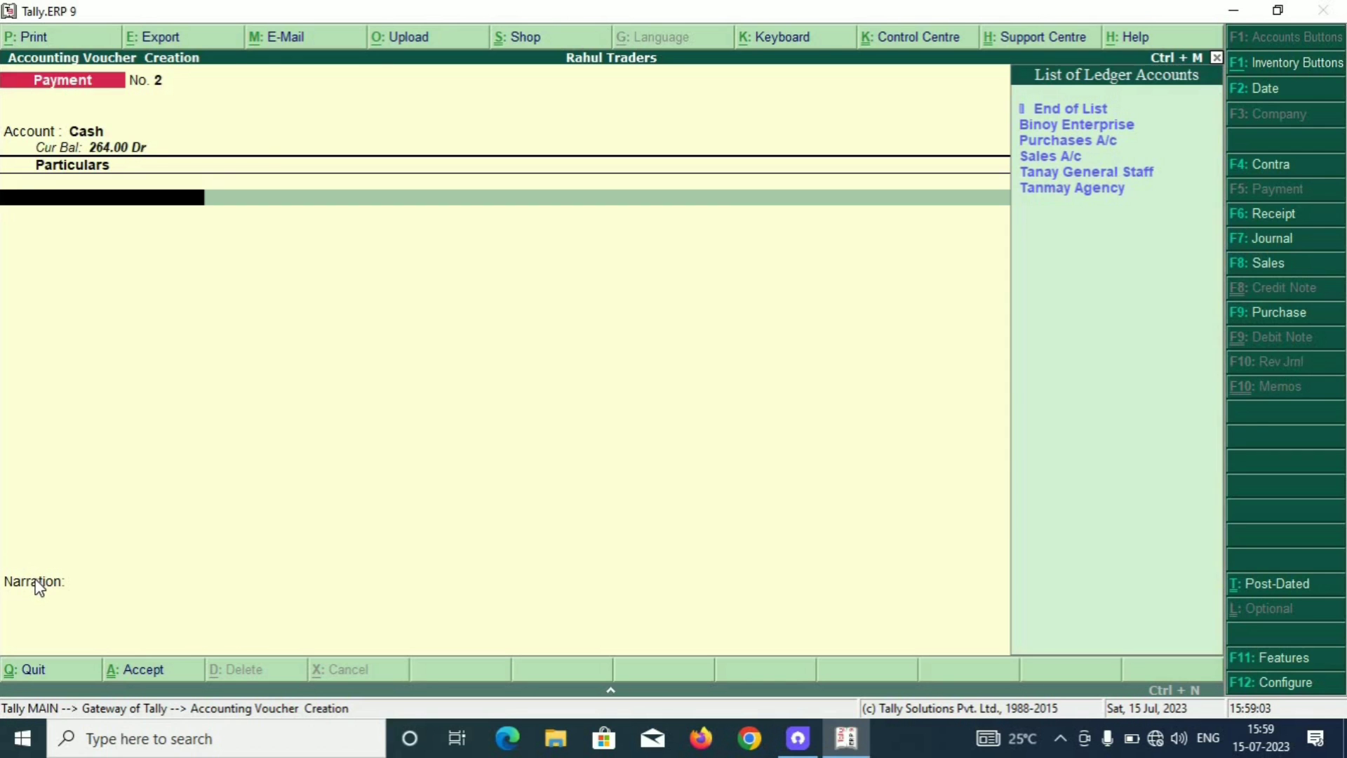
key(Escape)
key(y)
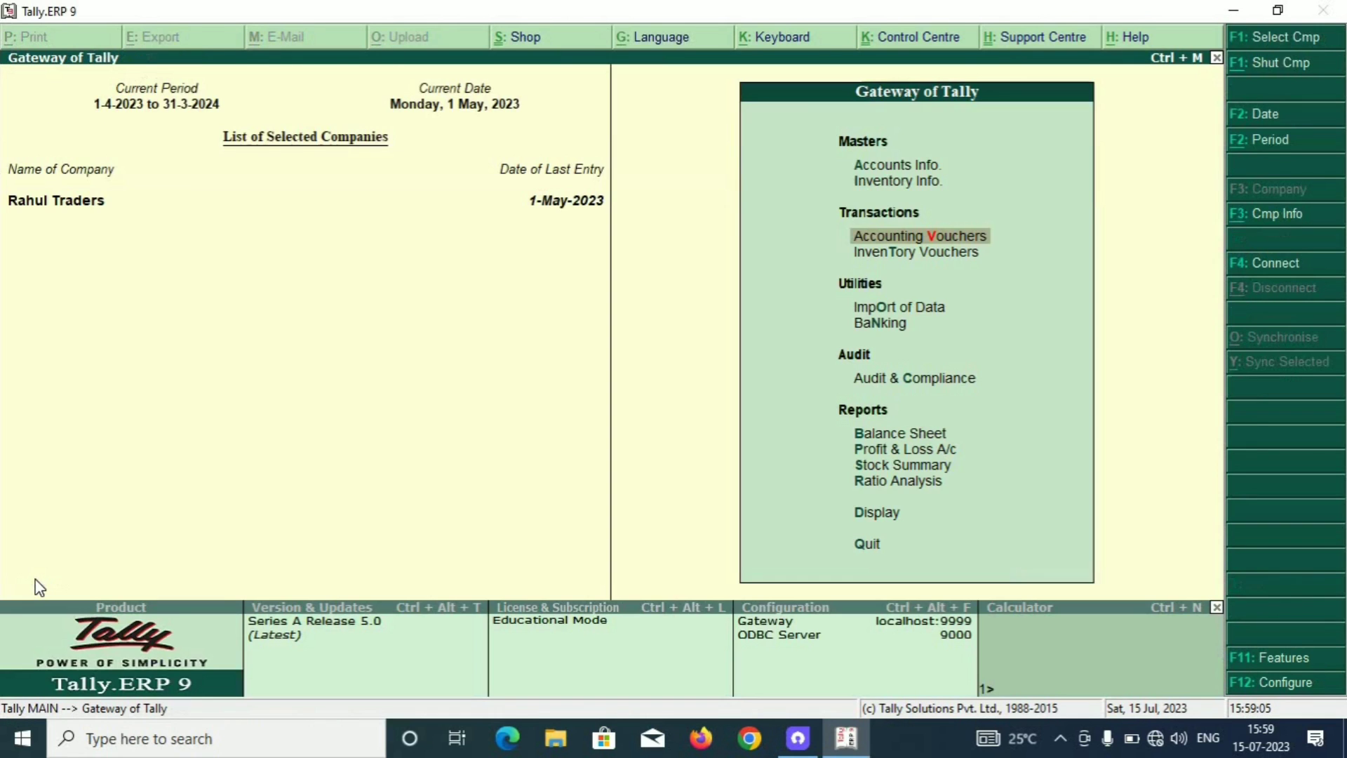
key(Return)
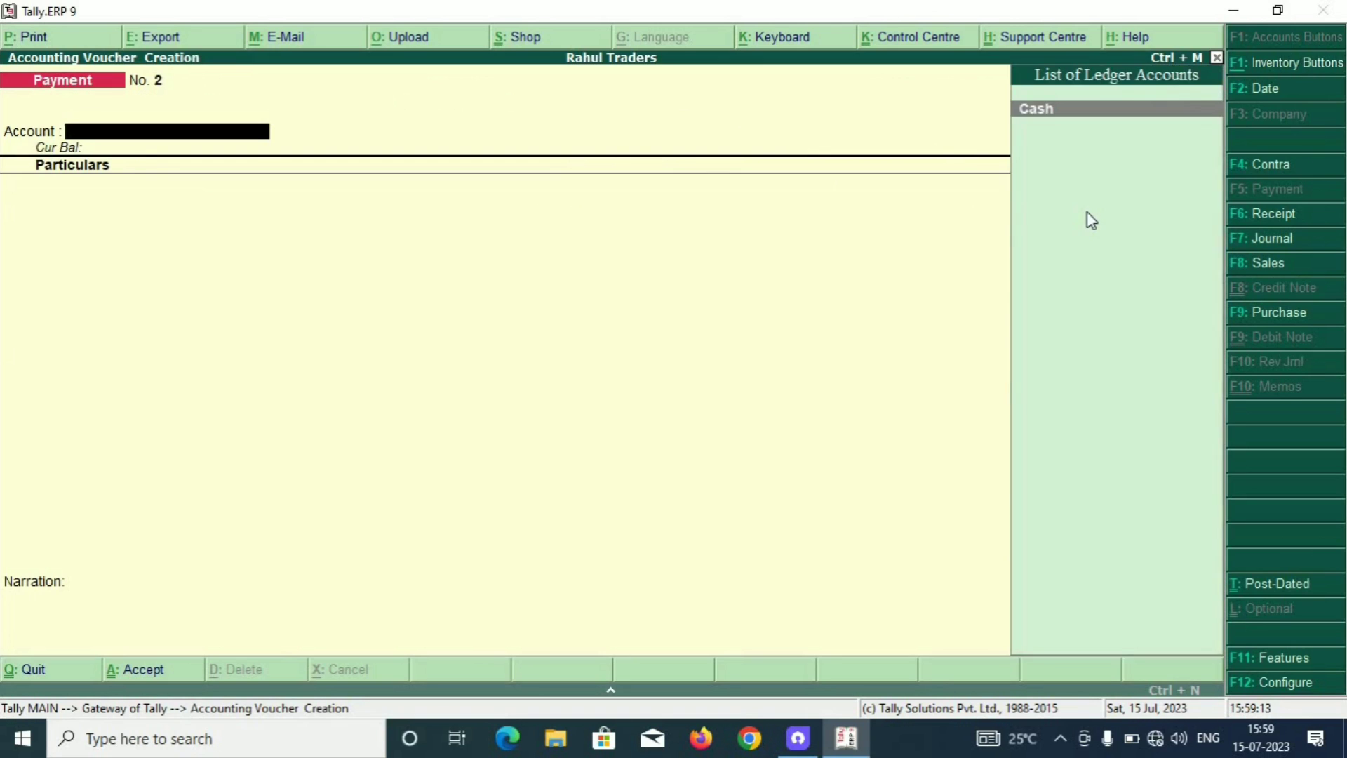
Pay 200.00 from Cash to Tanay General Staff, save, and quit to the Gateway of Tally.
key(Return)
key(Down)
key(Down)
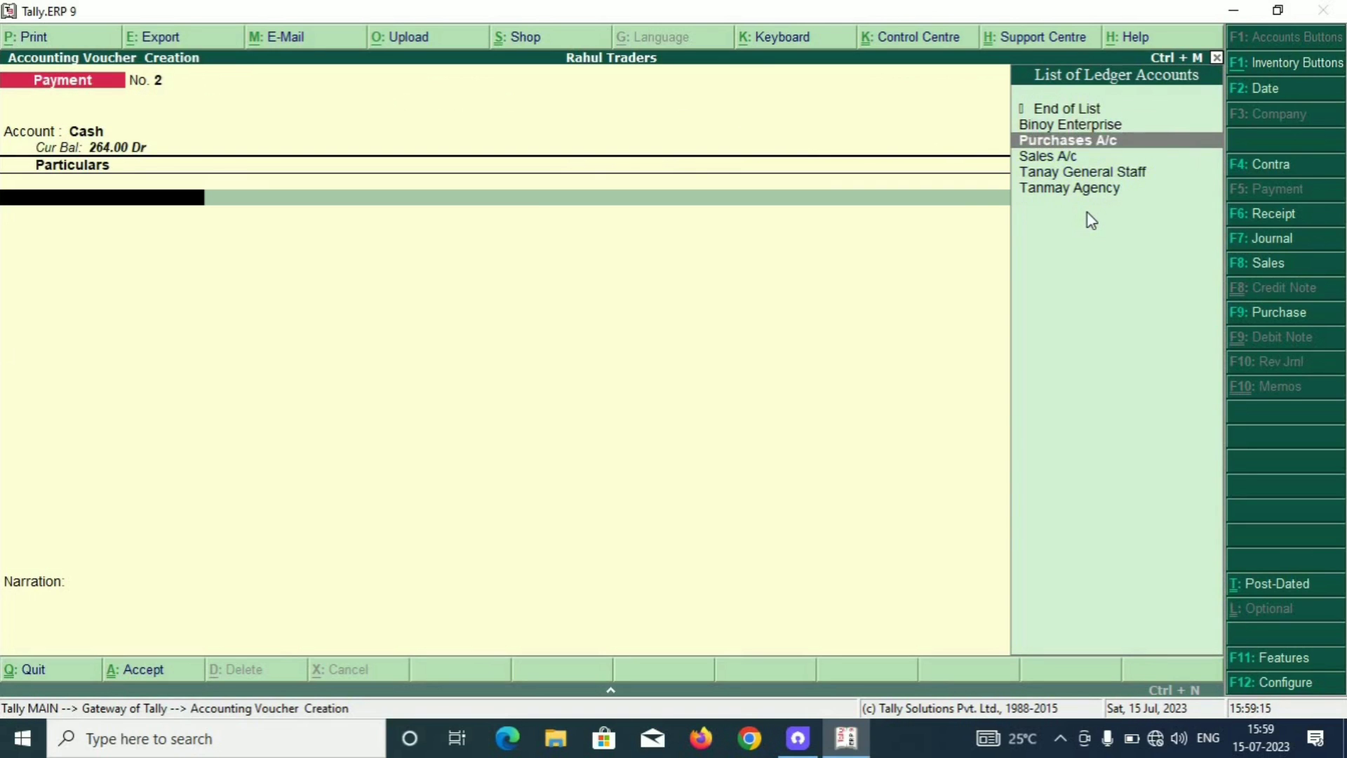
key(Down)
key(Down)
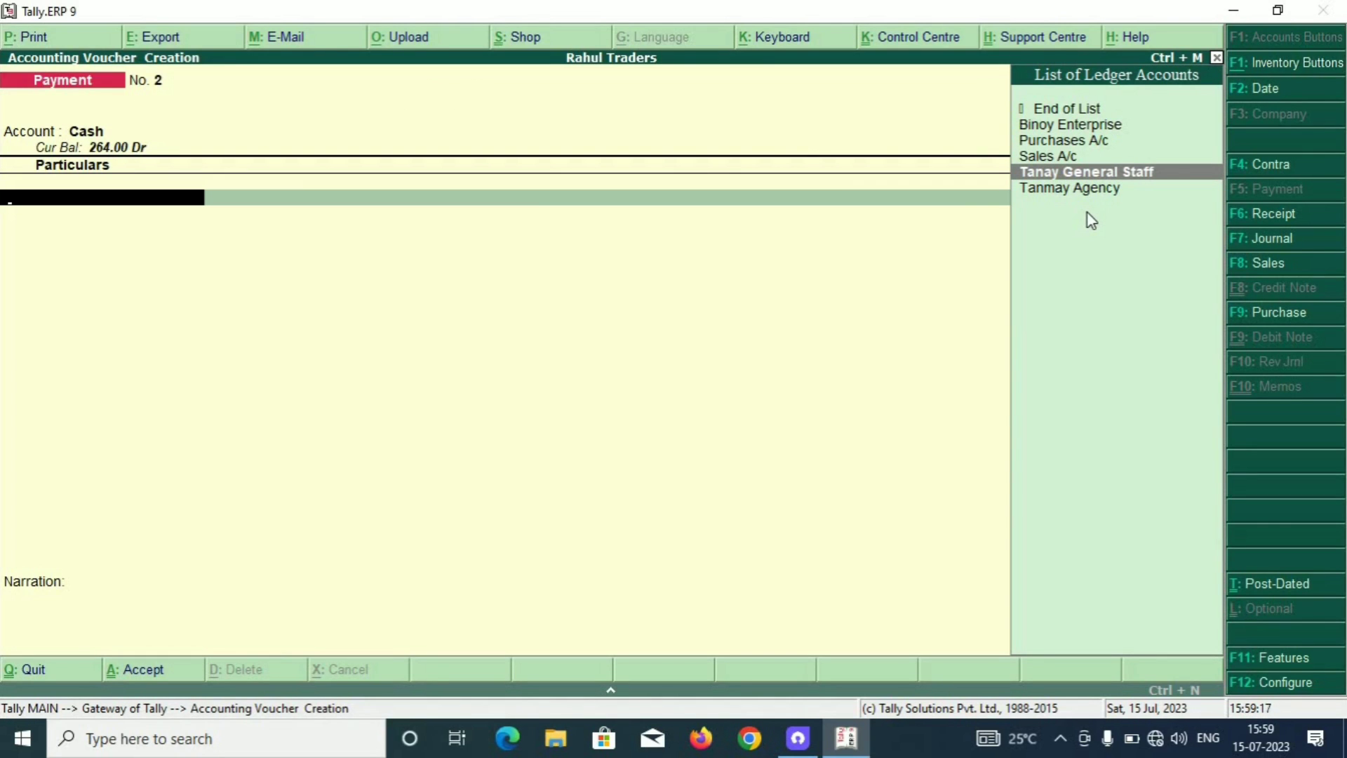
key(Return)
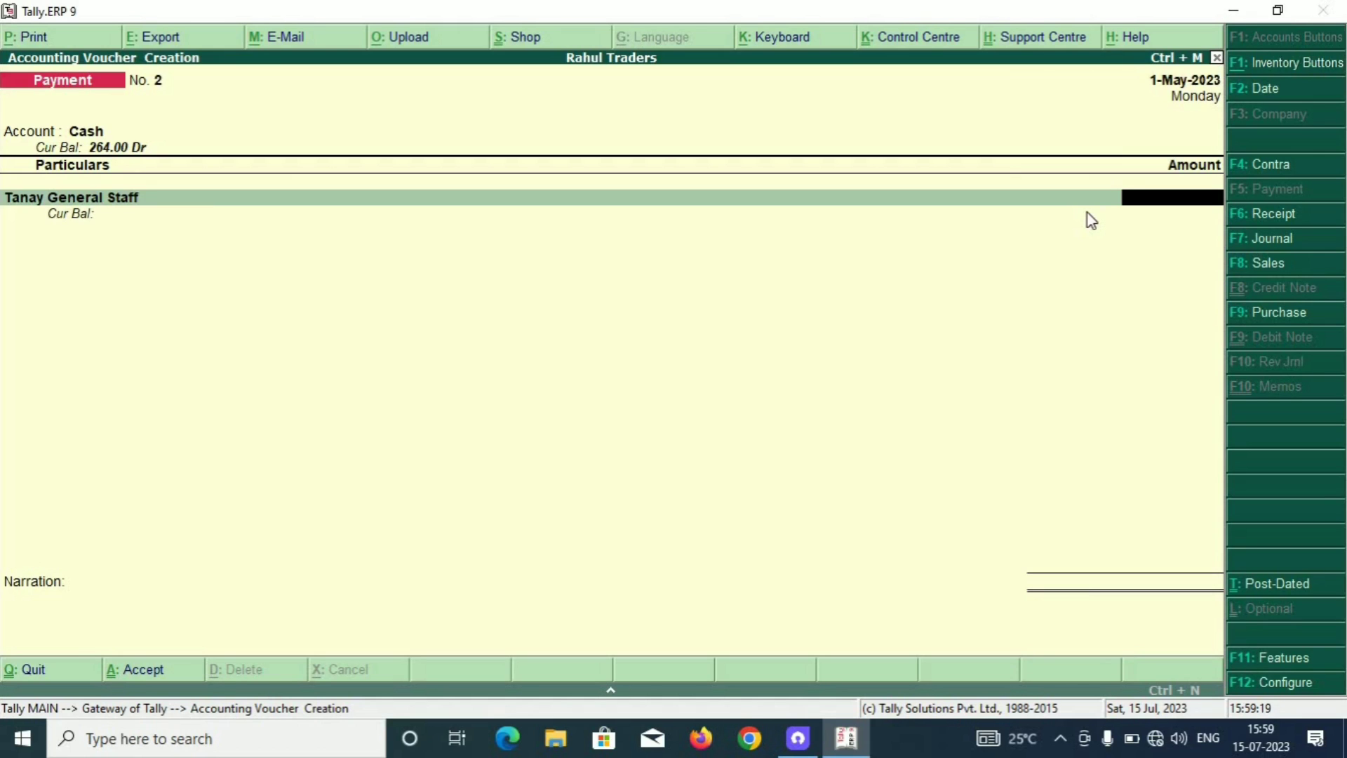
text(200)
key(Return)
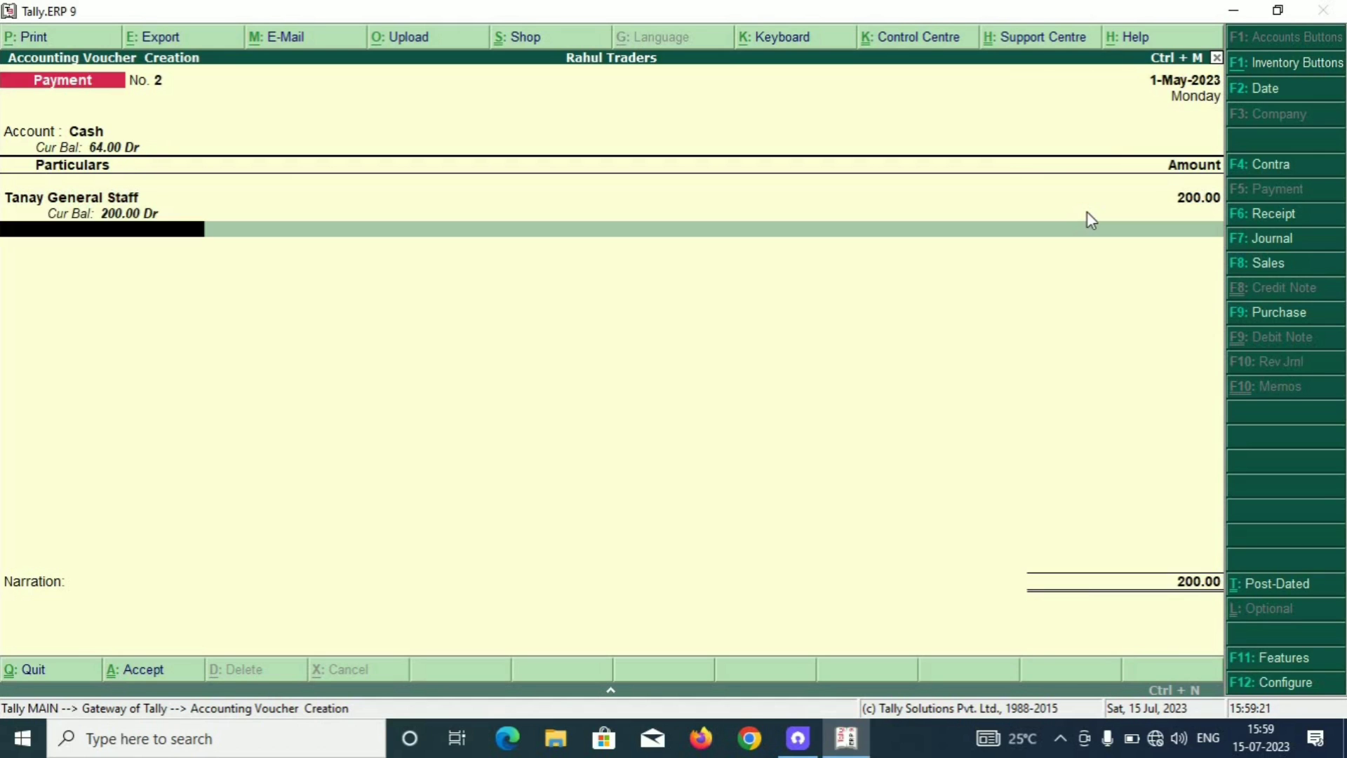
key(Return)
key(Return)
key(Return)
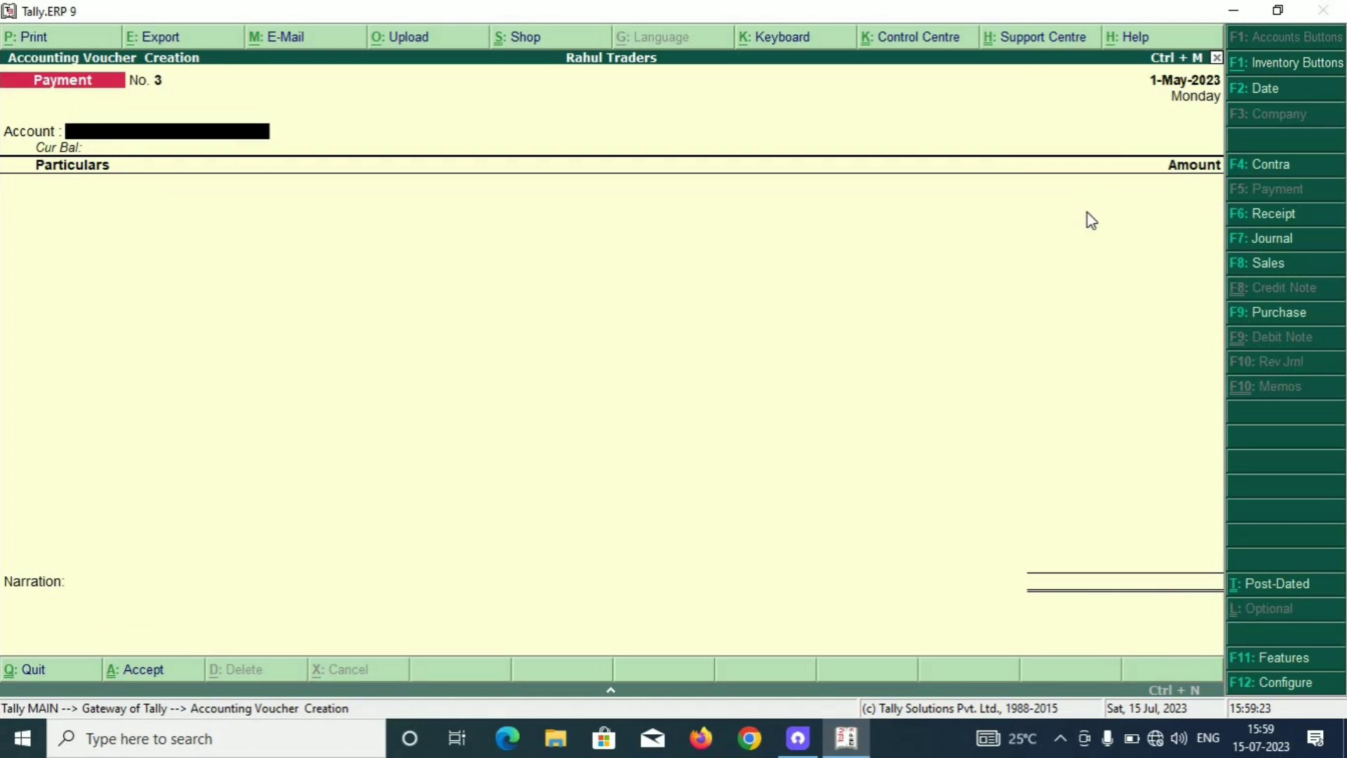
key(Escape)
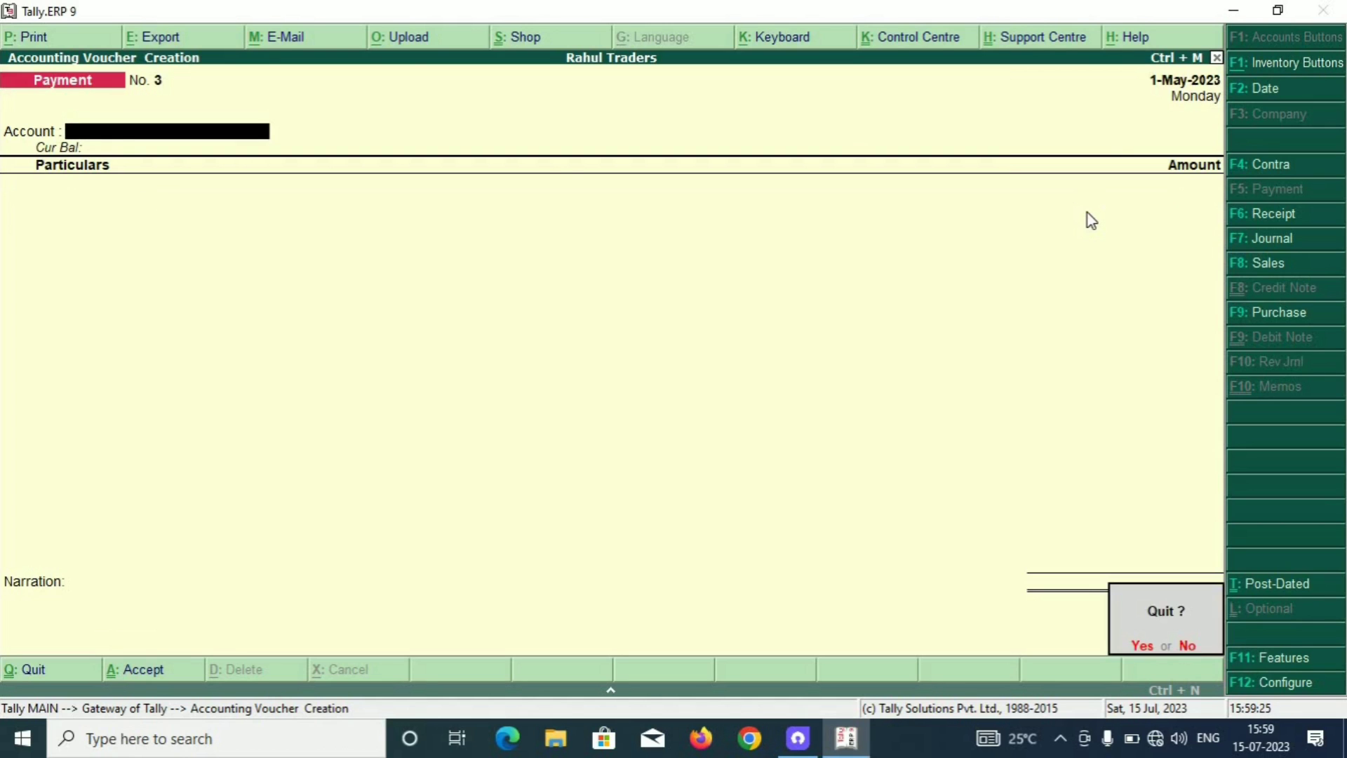
key(Return)
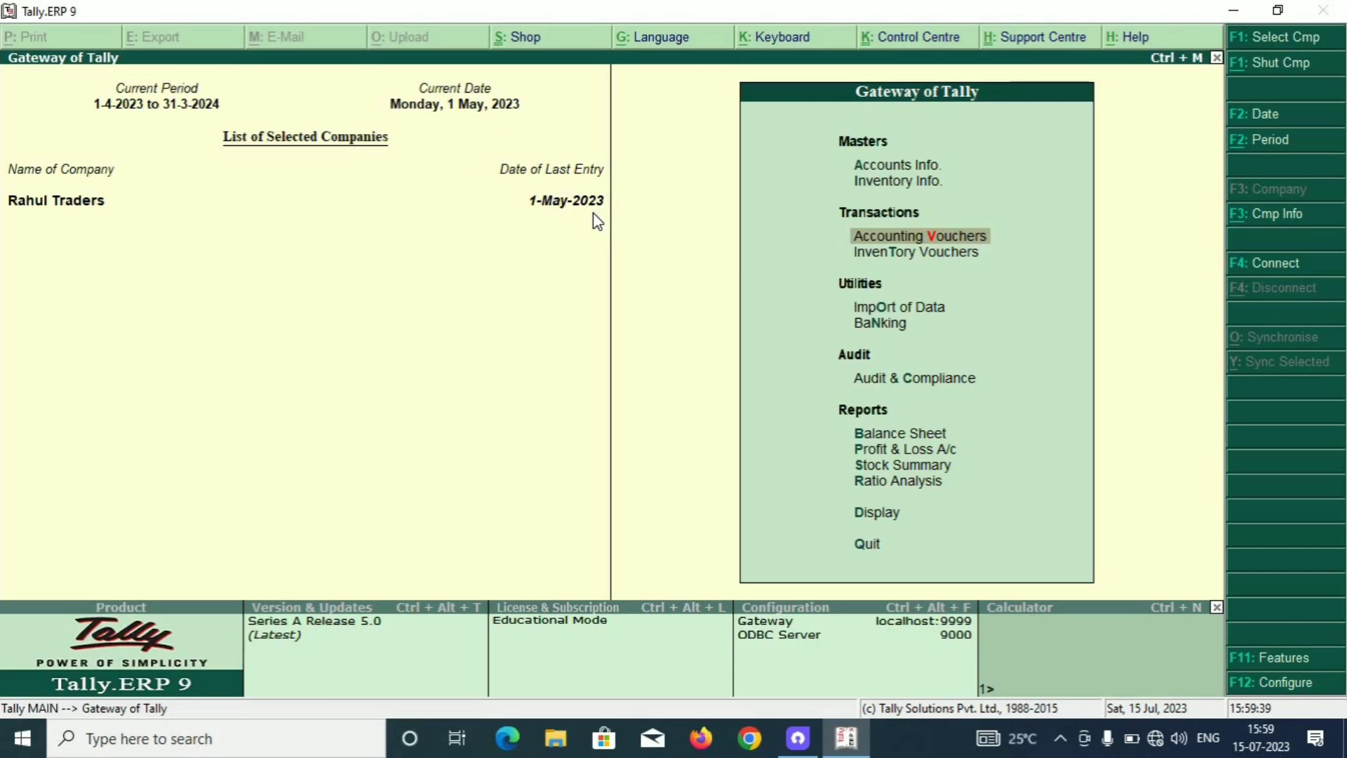
Open the Day Book report from the Gateway's Display menu.
key(Down)
key(Down)
key(Down)
key(Down)
key(Down)
key(Down)
key(Down)
key(Down)
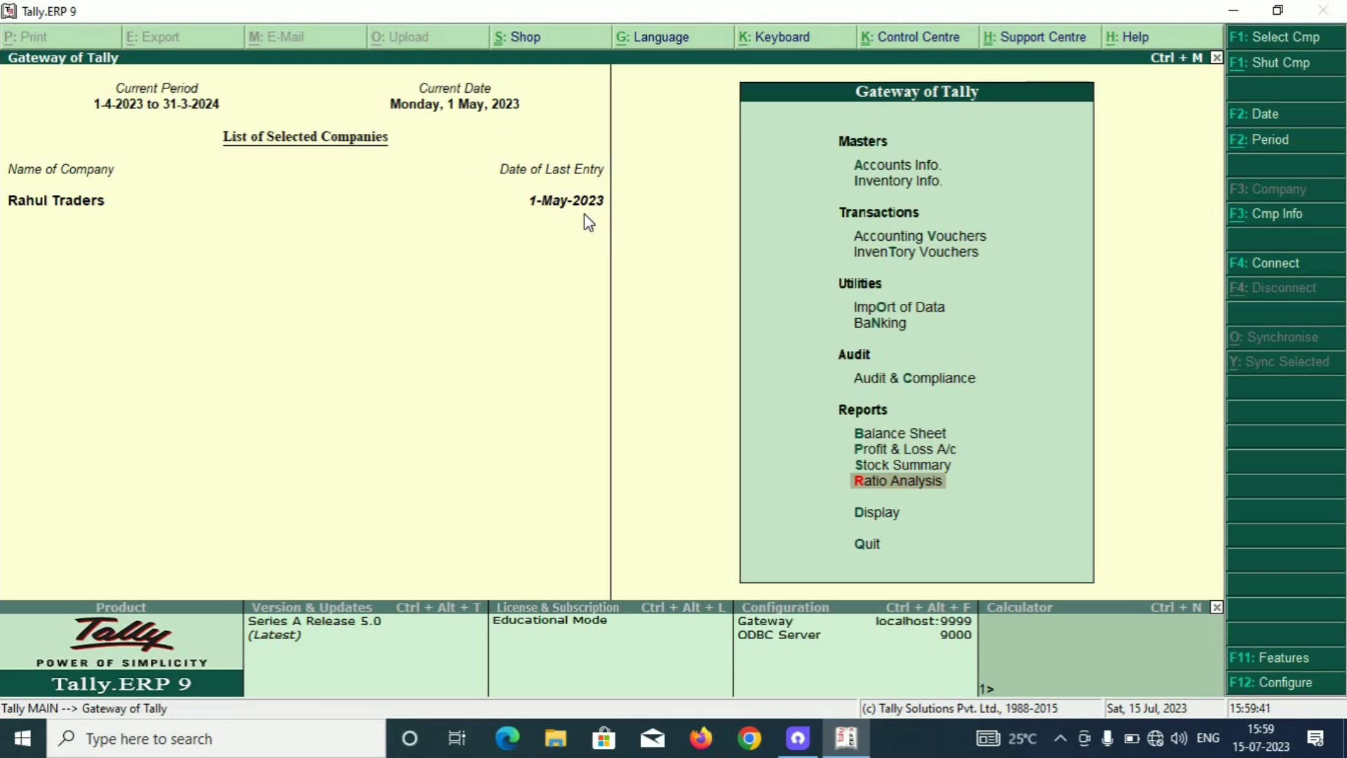
key(Down)
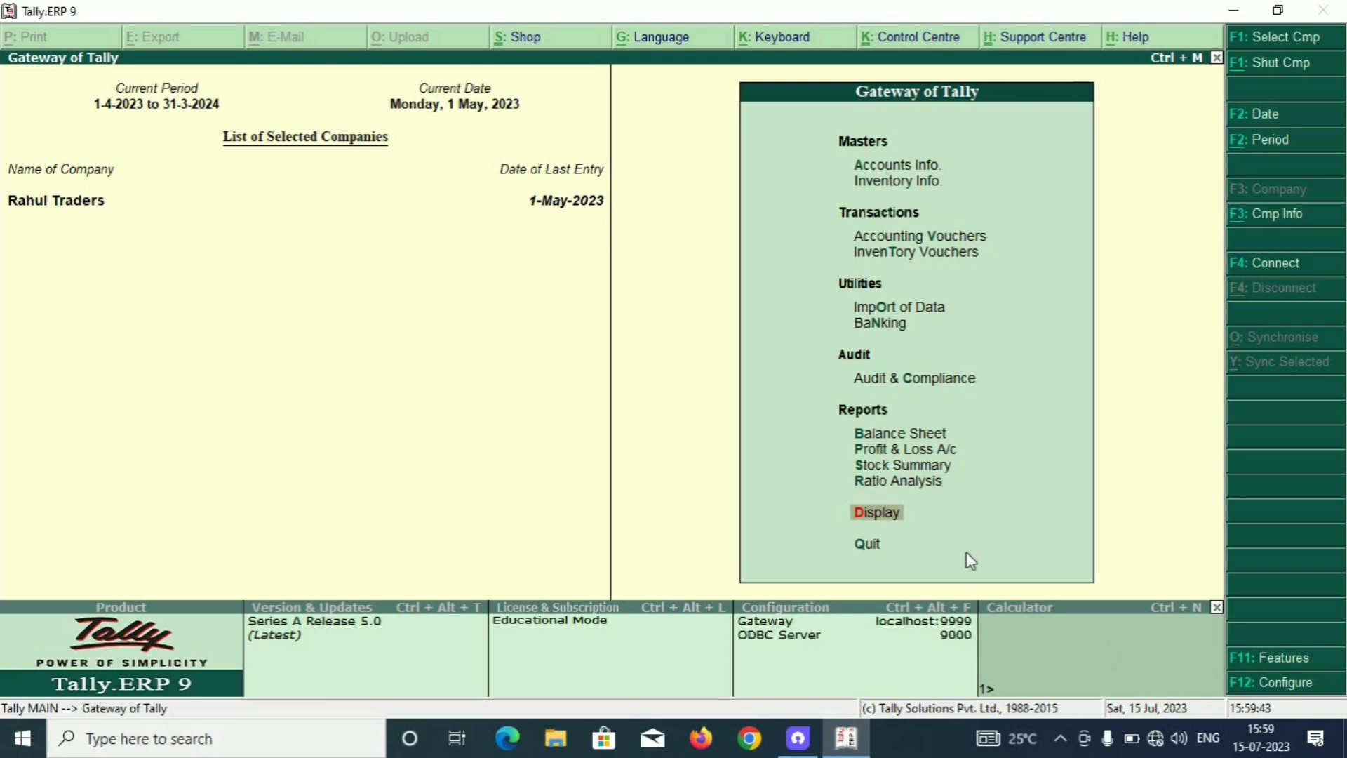
click(870, 520)
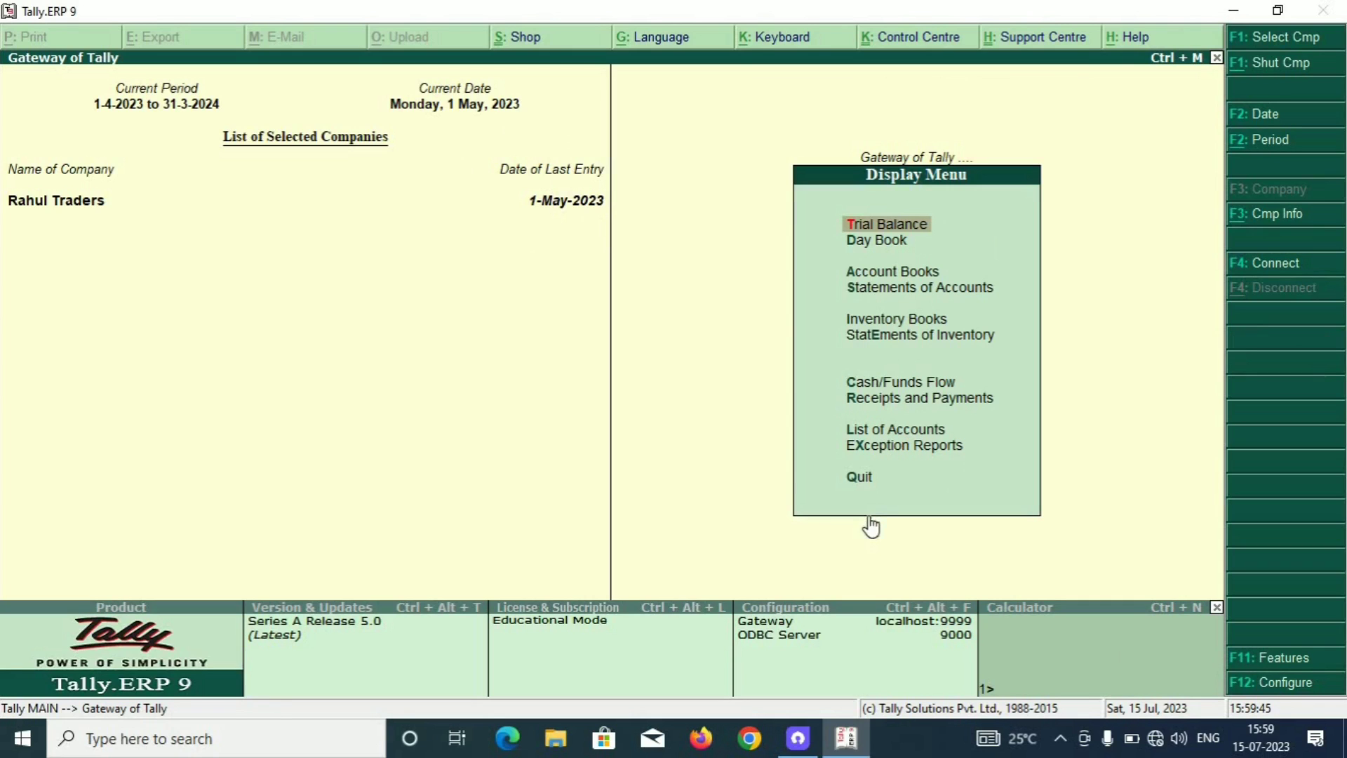
click(890, 247)
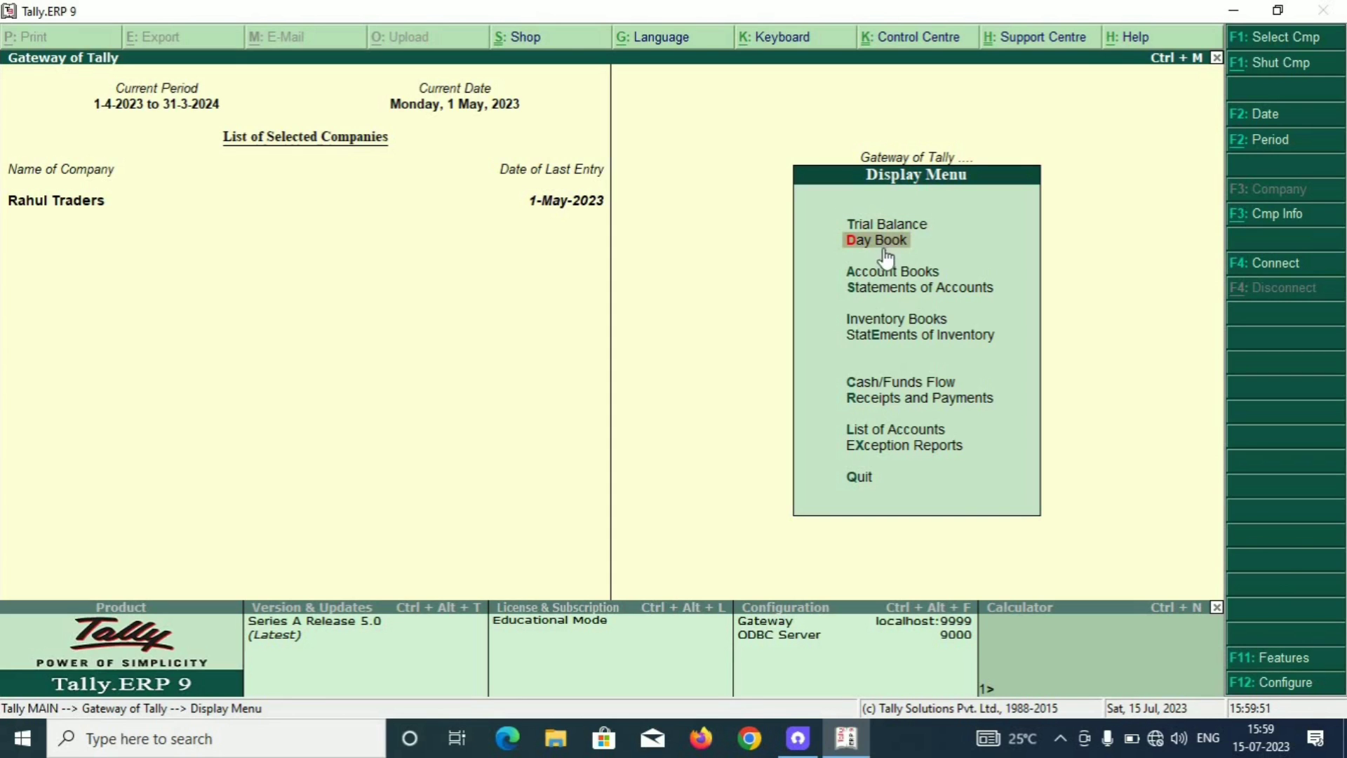
click(885, 256)
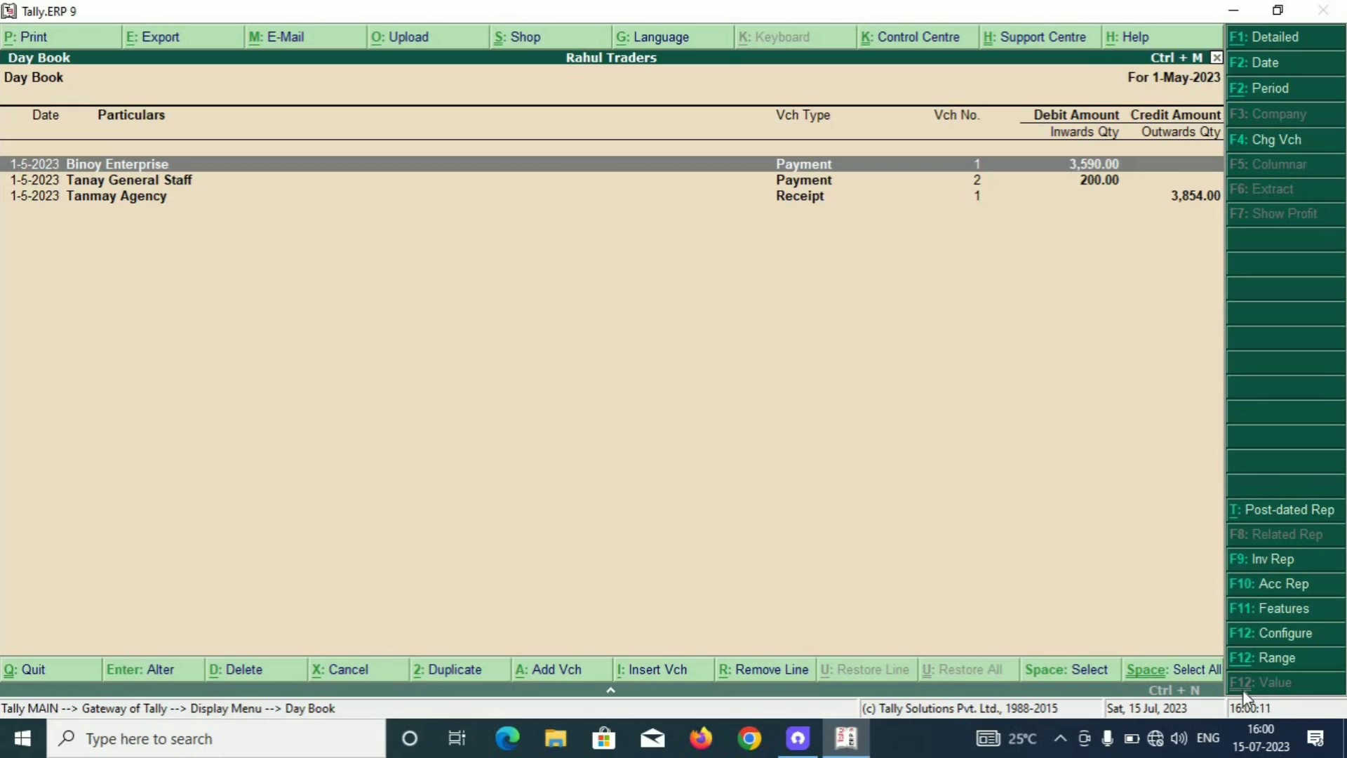
Set the Day Book period from 1-4-2023 to 1-5-2023.
click(1276, 95)
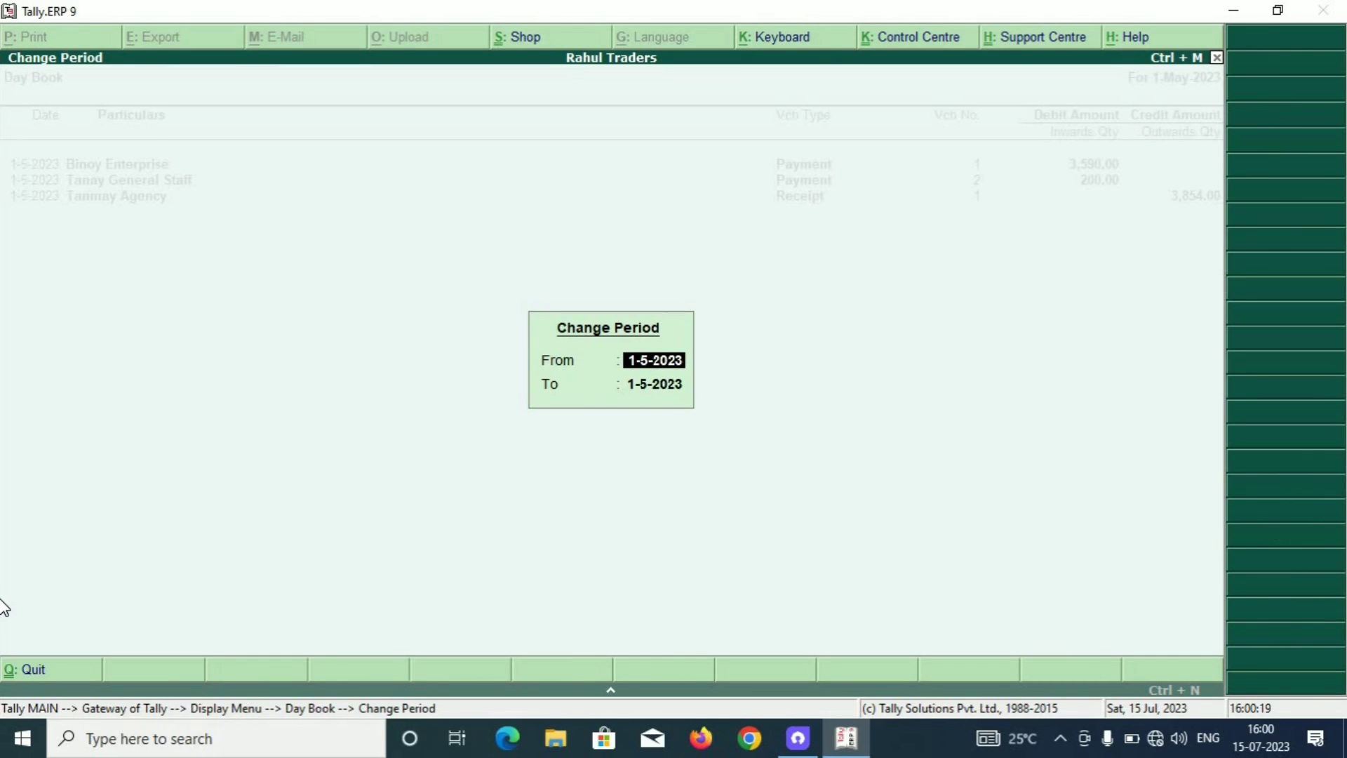
text(1-4)
key(Return)
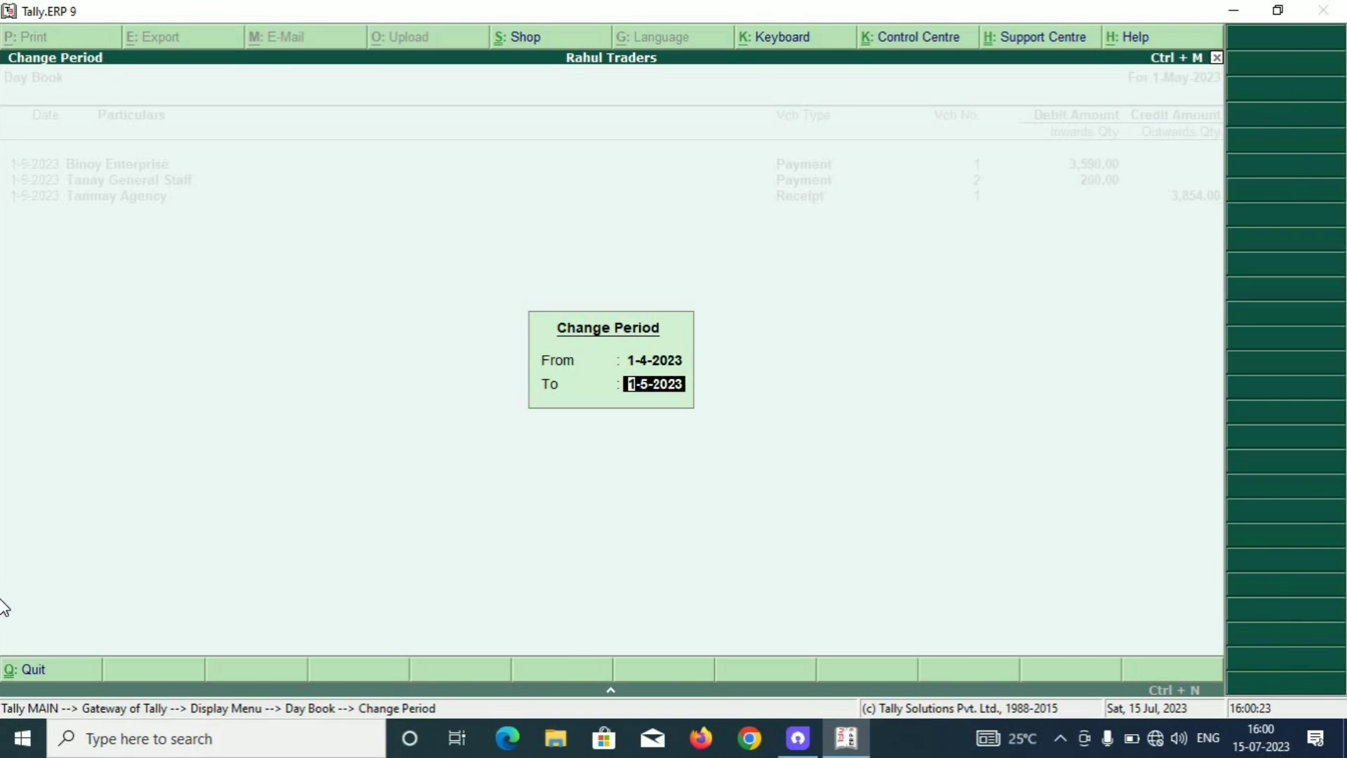
key(Return)
Mark the first voucher, Tanmay Agency receipt and Binoy Enterprise entries, then close the Day Book.
key(Down)
key(Down)
key(Down)
key(Up)
key(Up)
key(Up)
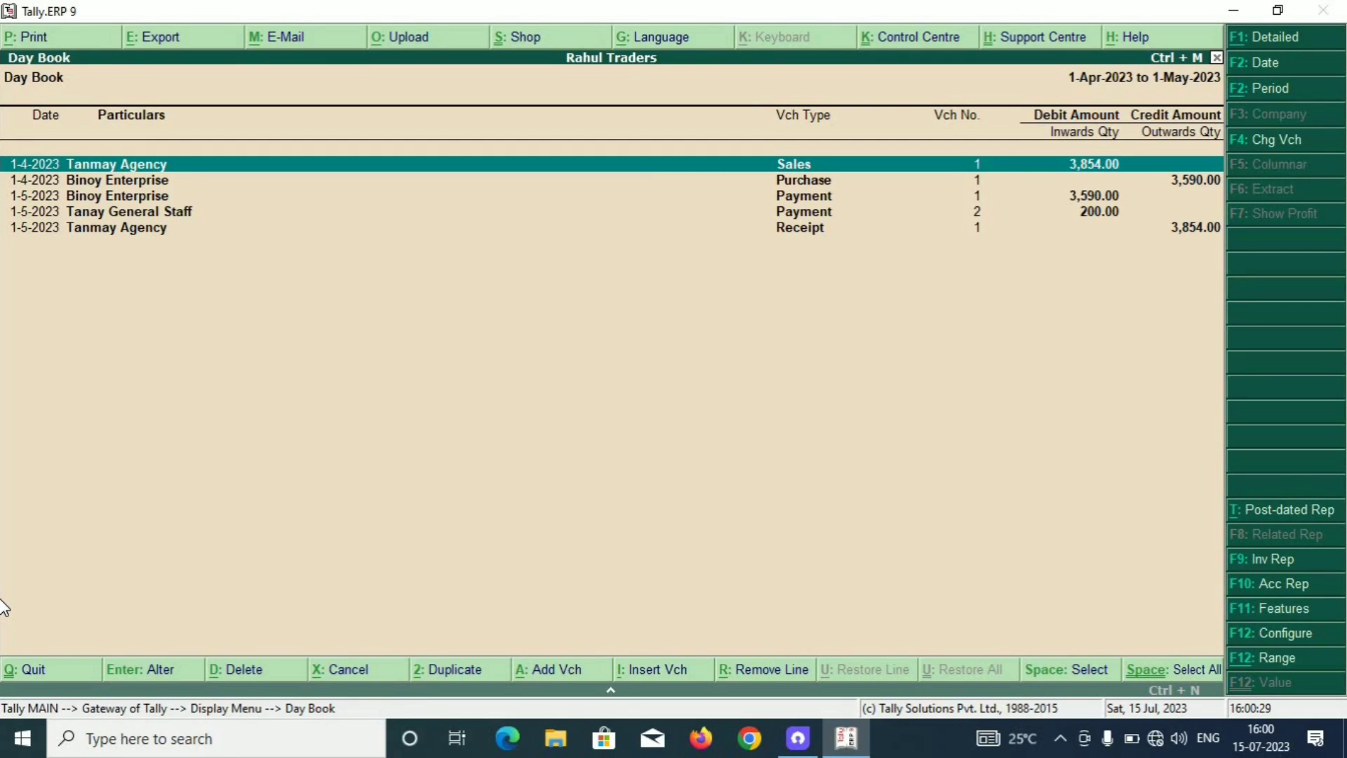
key(space)
key(Down)
key(Down)
key(Down)
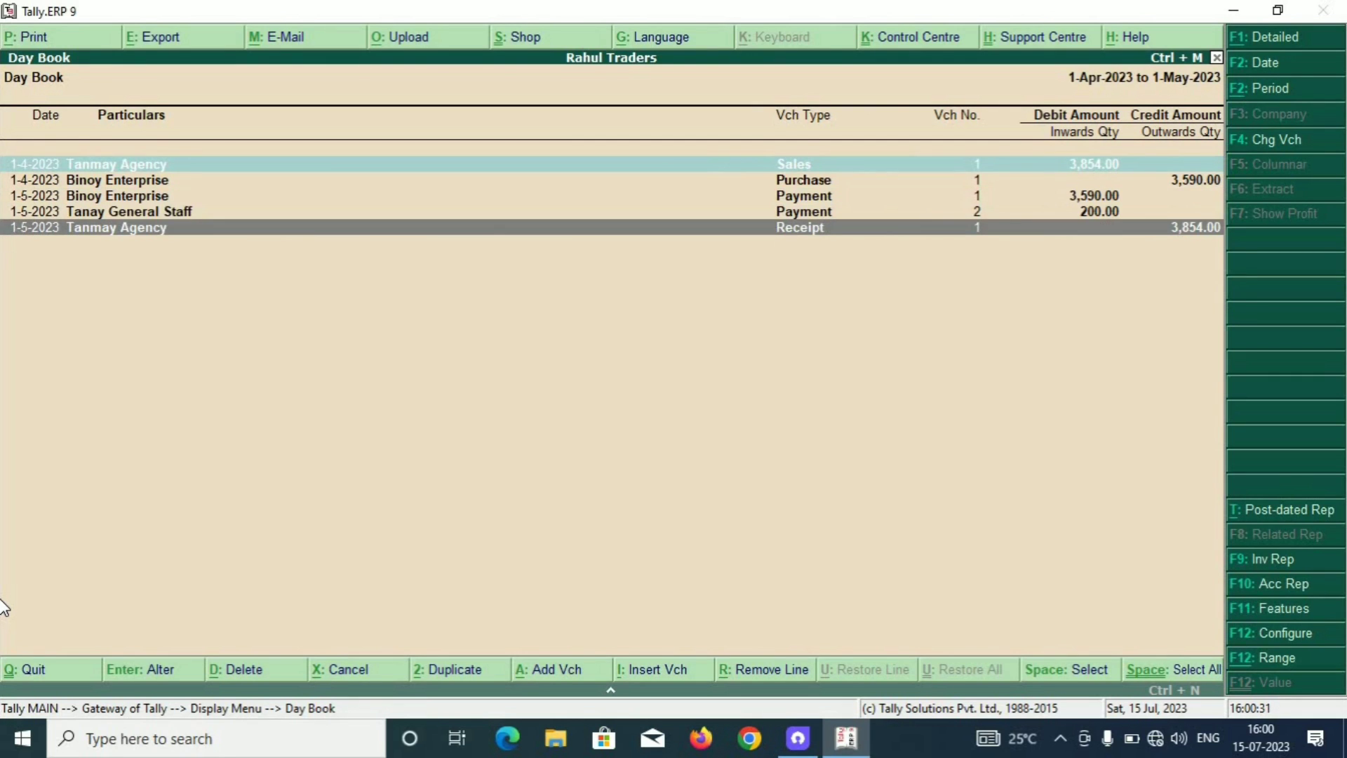
key(space)
key(Up)
key(Up)
key(Up)
key(Down)
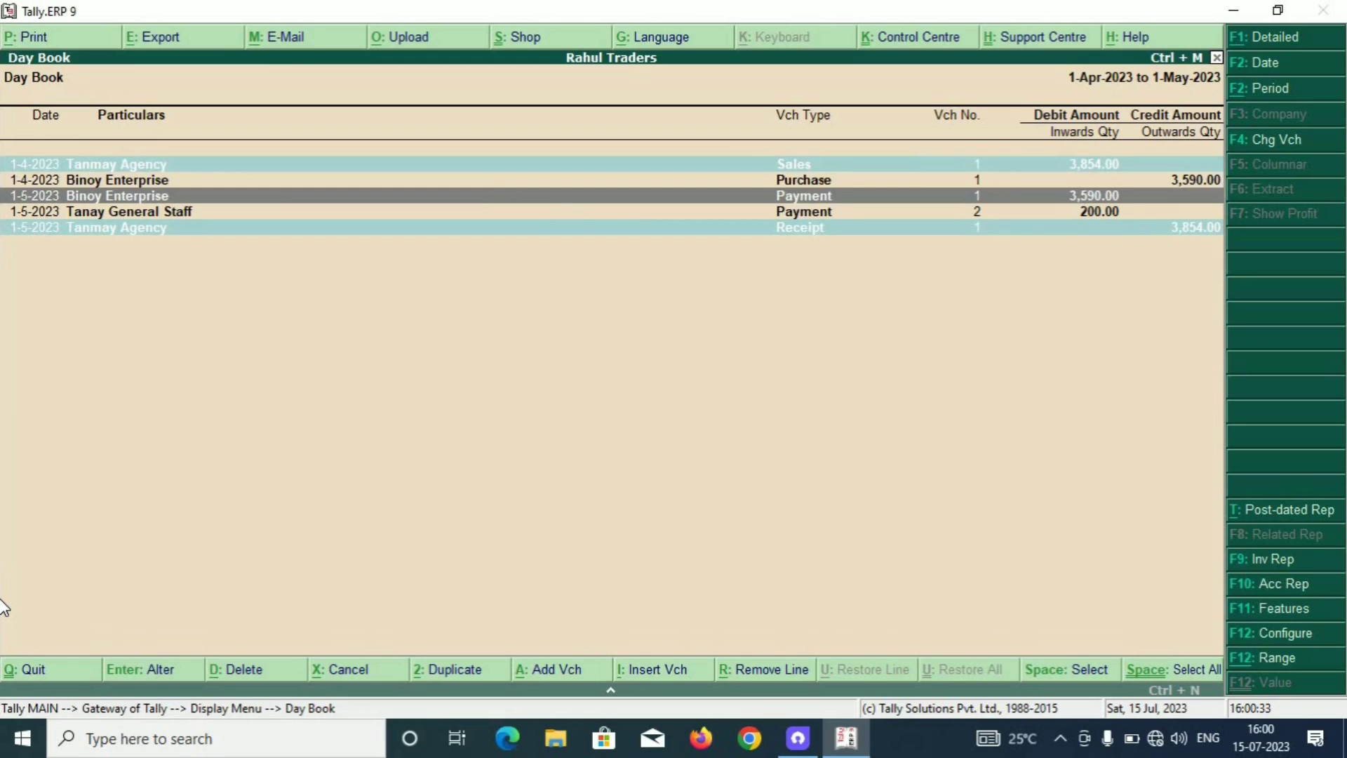
key(Up)
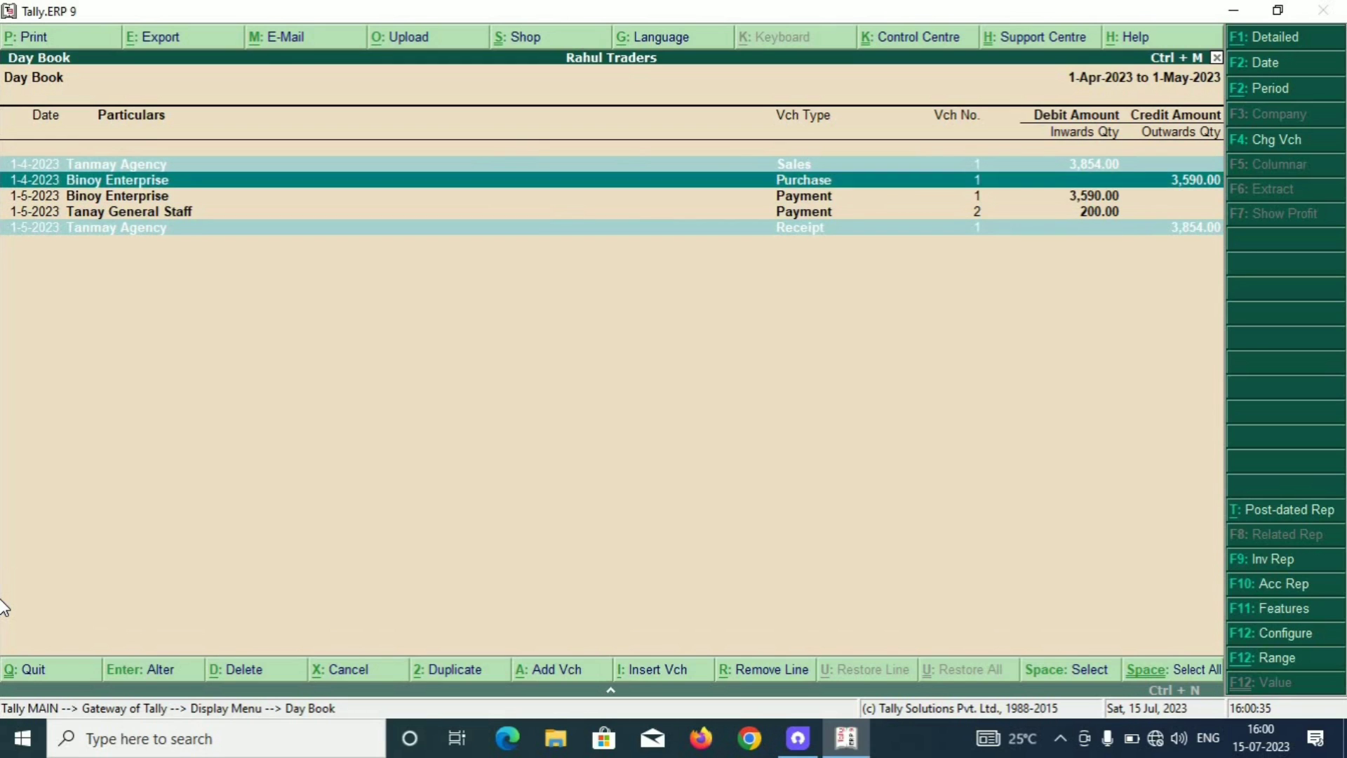
key(space)
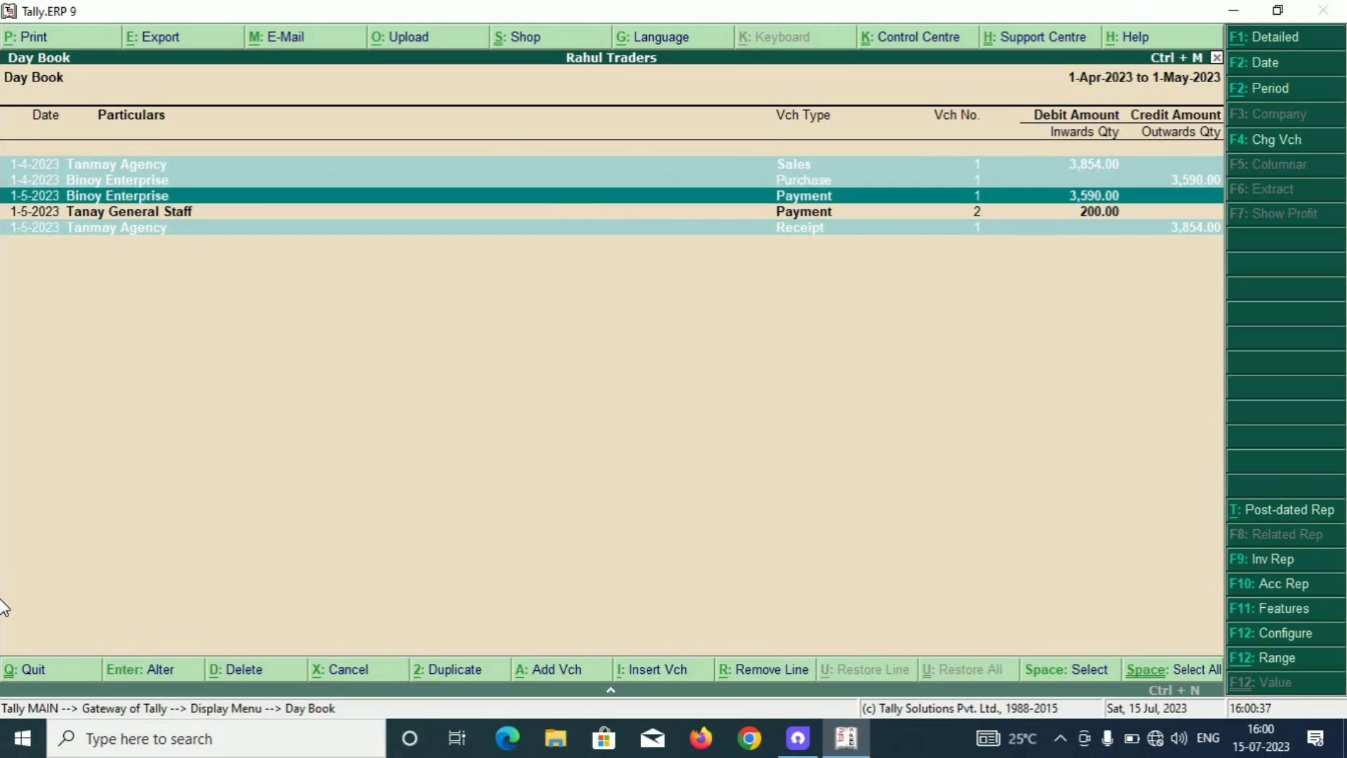
key(space)
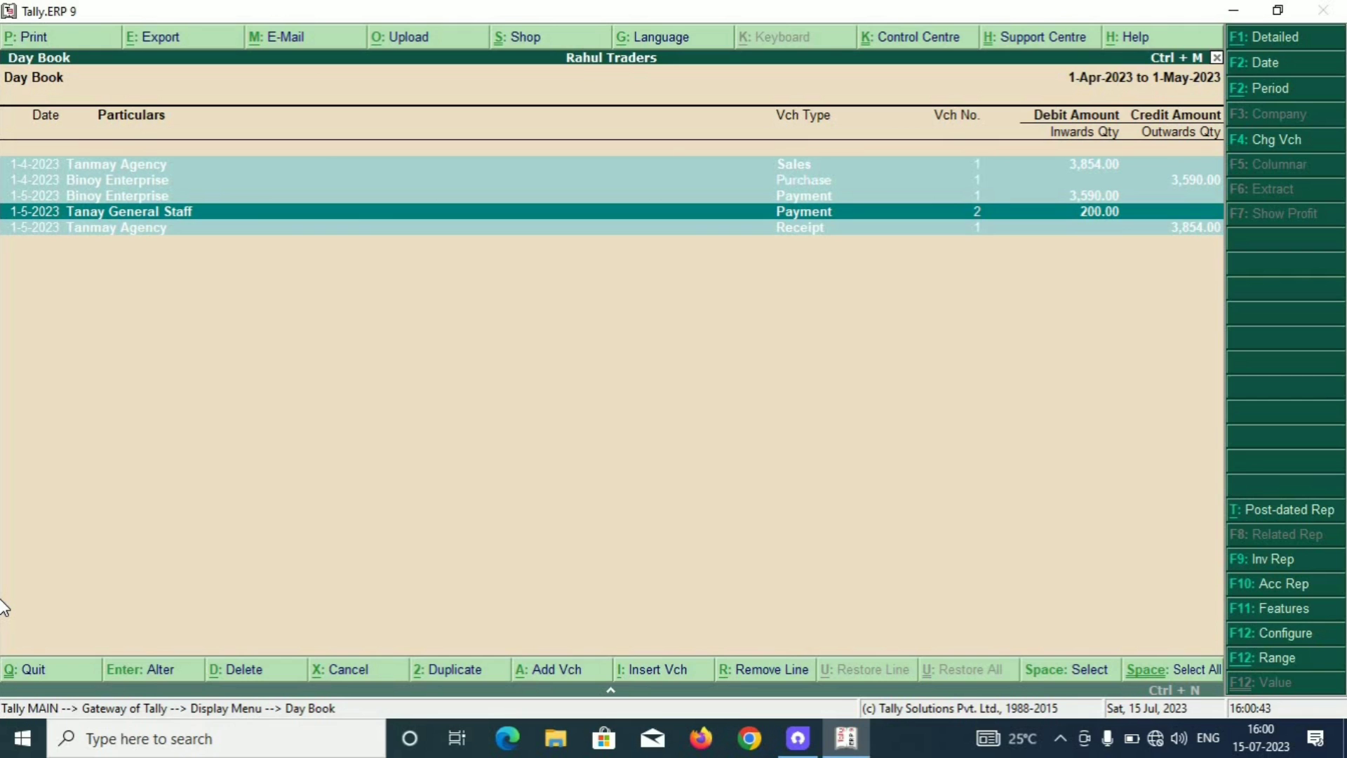
key(Escape)
key(Escape)
key(Escape)
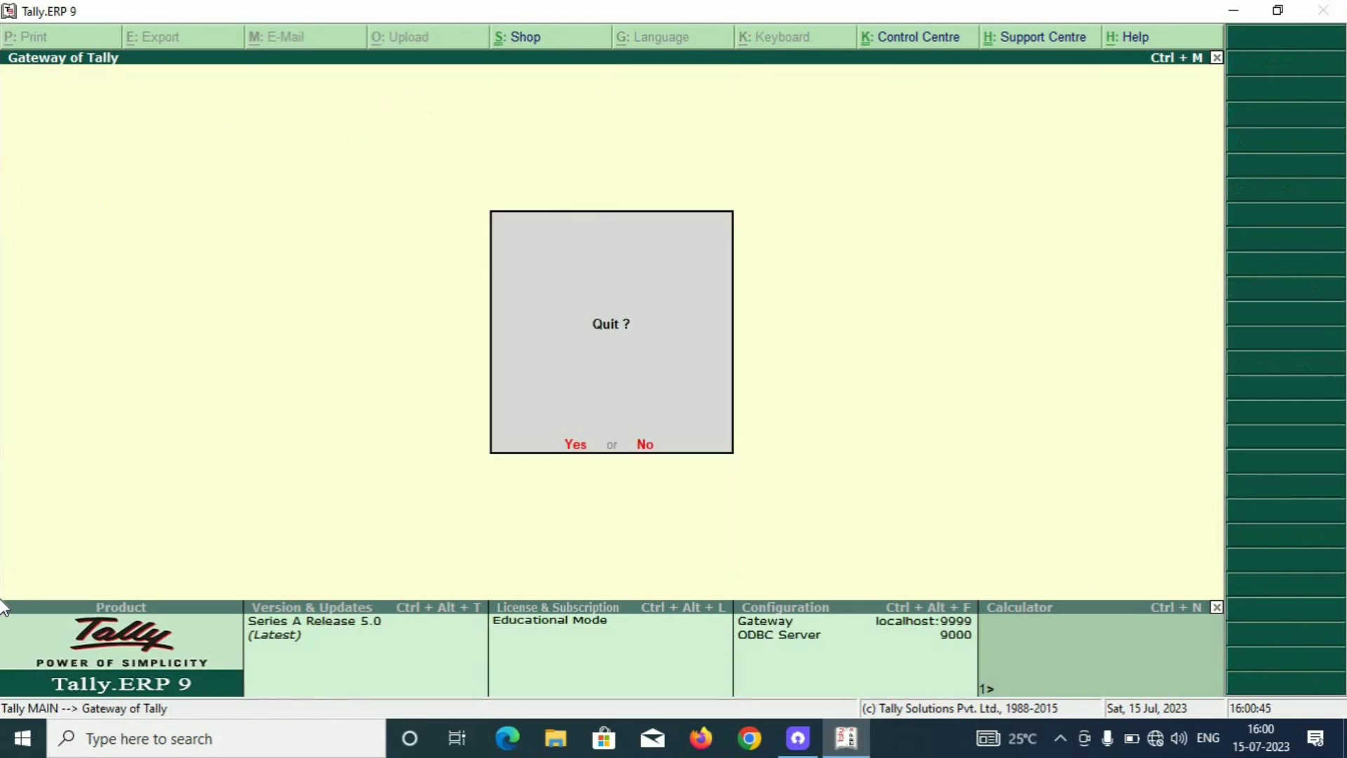
key(Escape)
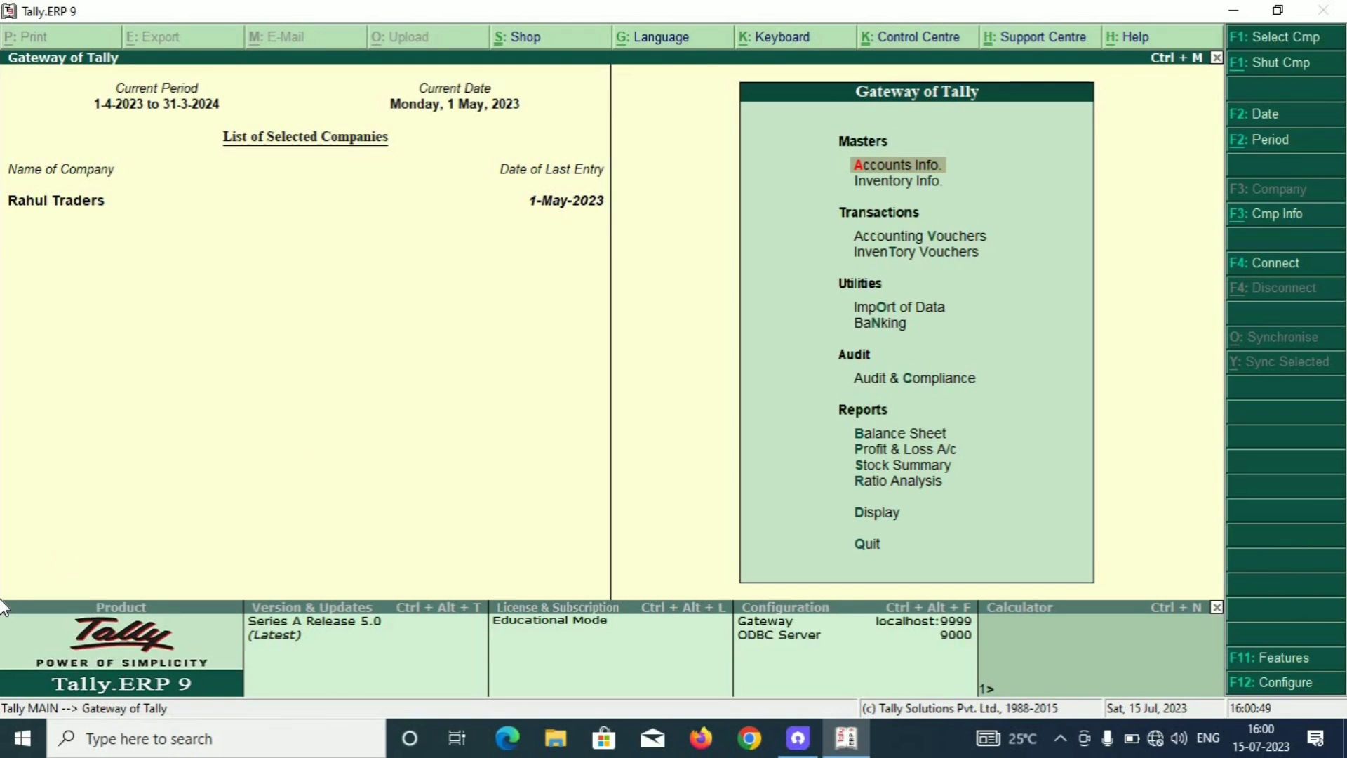
Open Account Books' Cash/Bank Summary, check the 64.00 Cash-in-hand line, then close it.
click(868, 516)
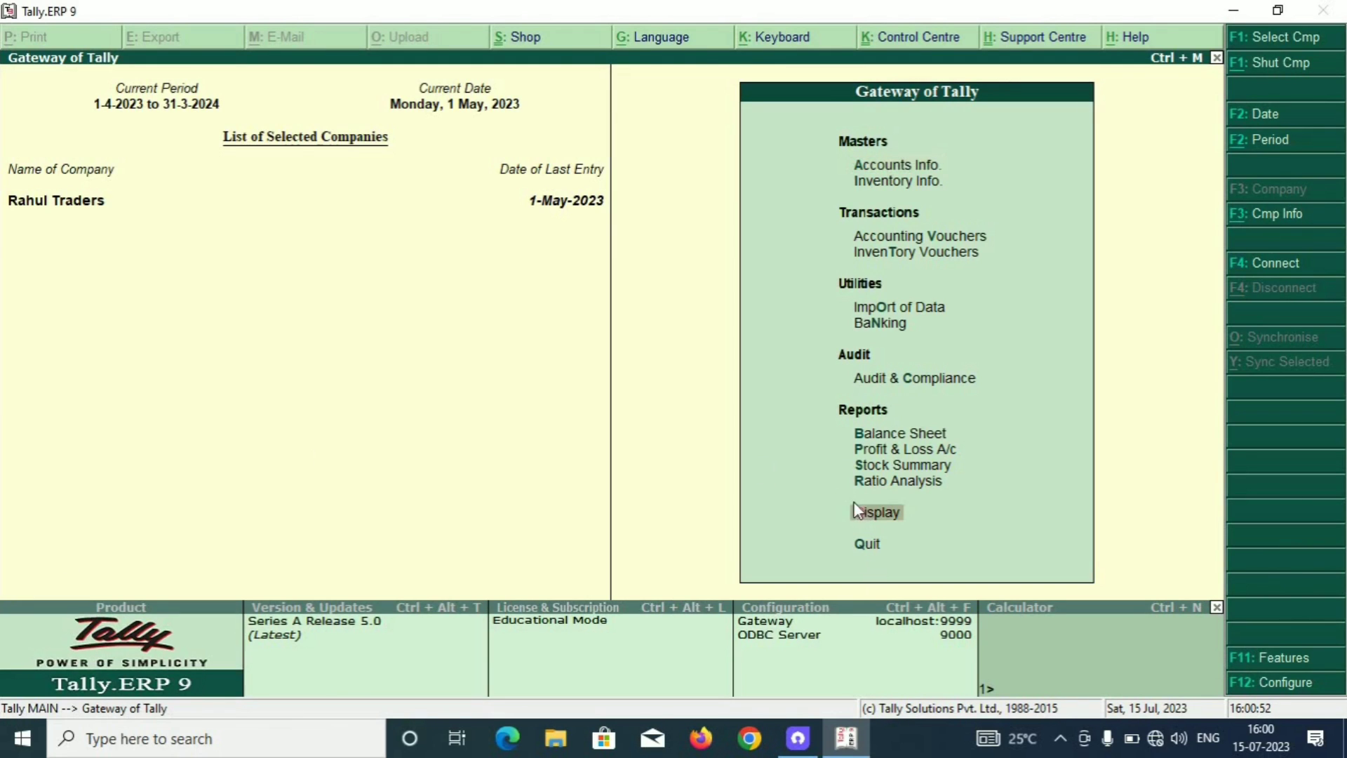
click(849, 504)
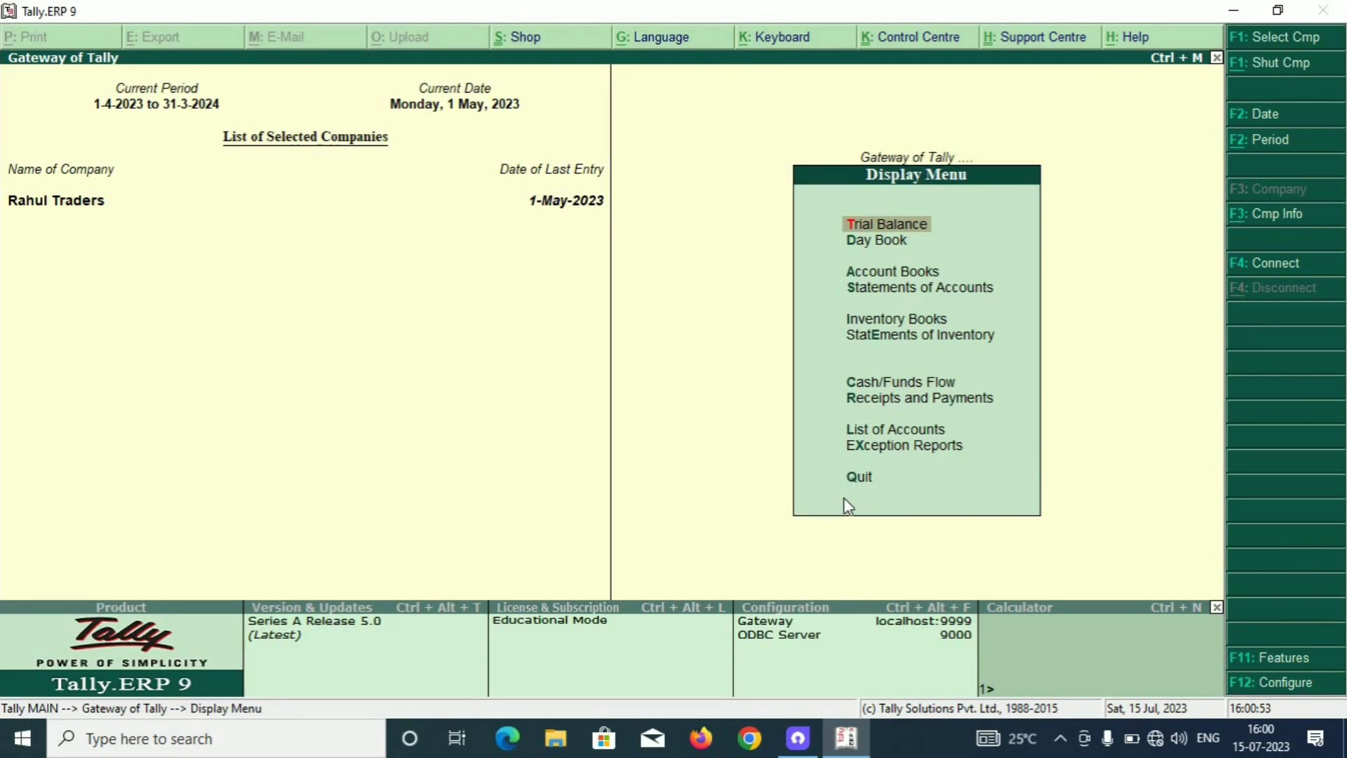
key(Down)
key(Down)
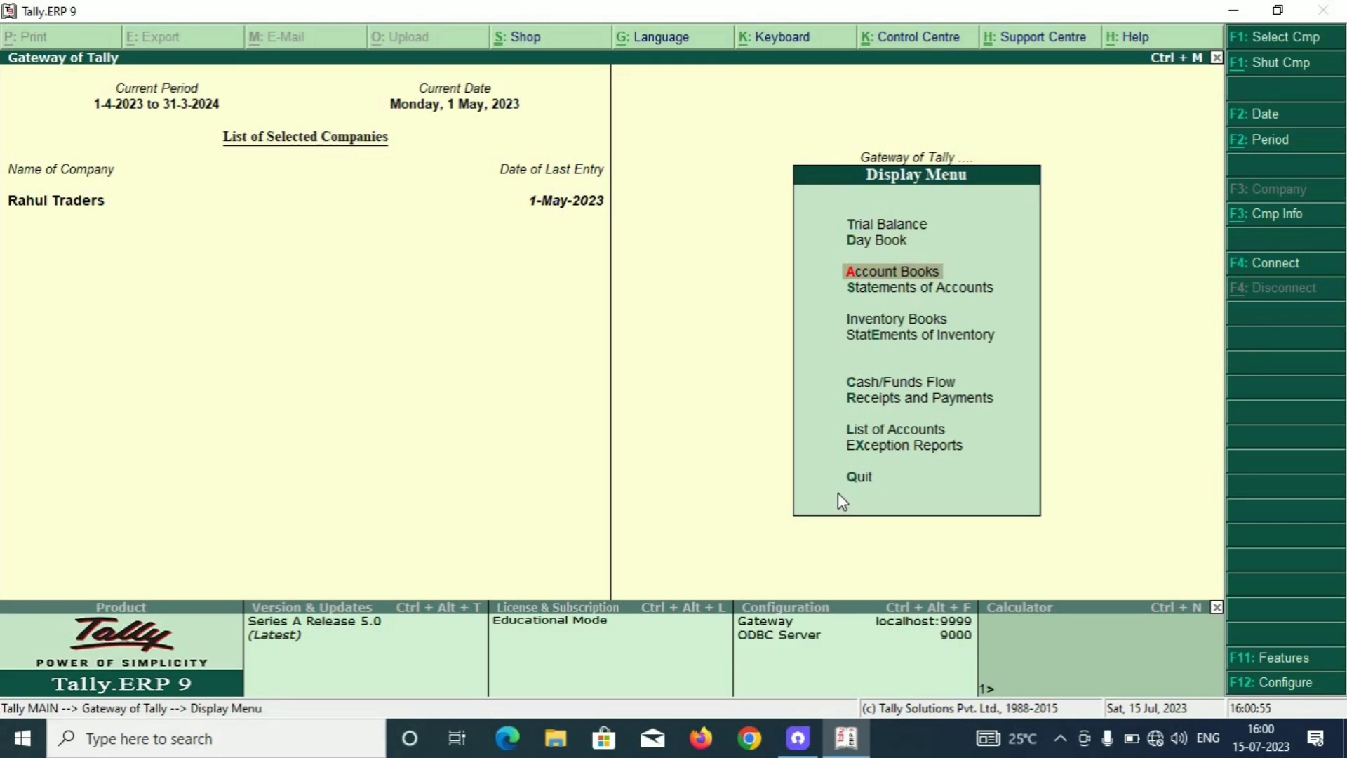
key(Return)
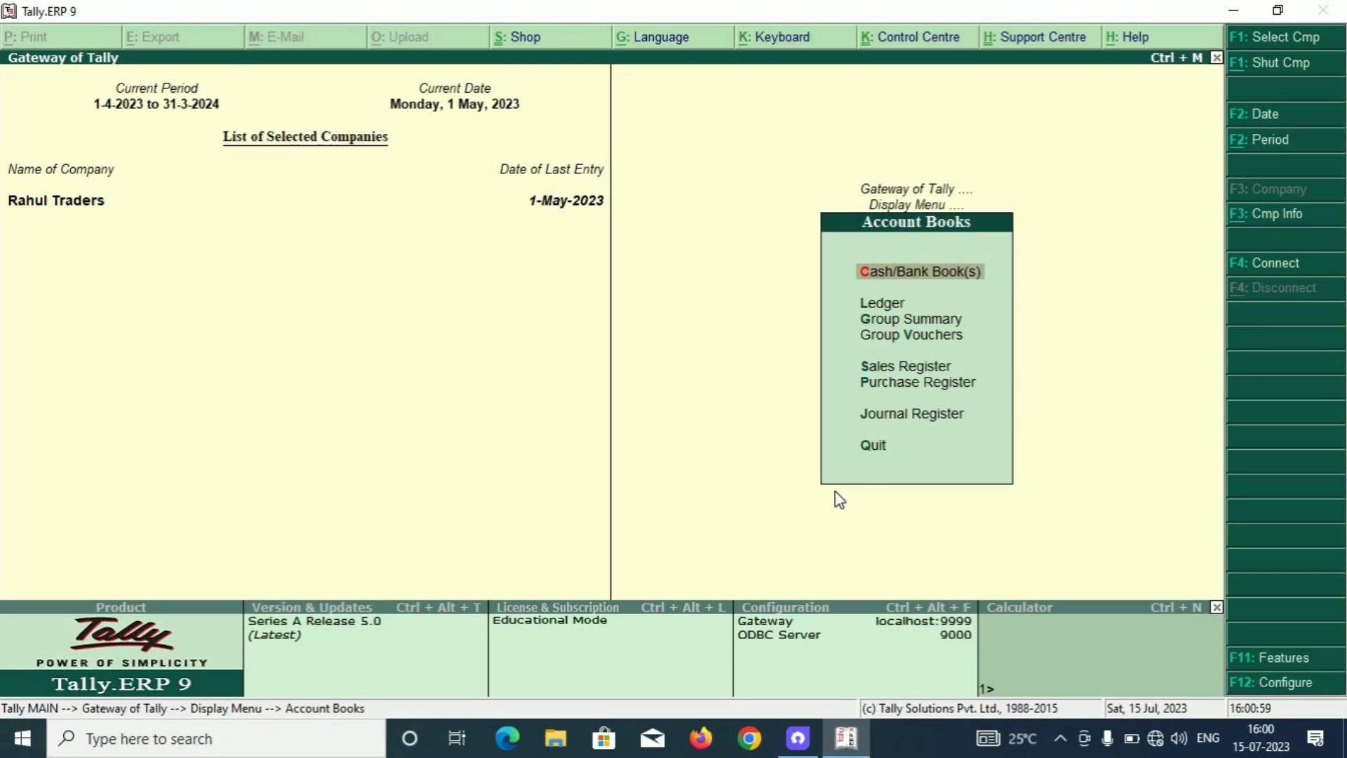
key(Return)
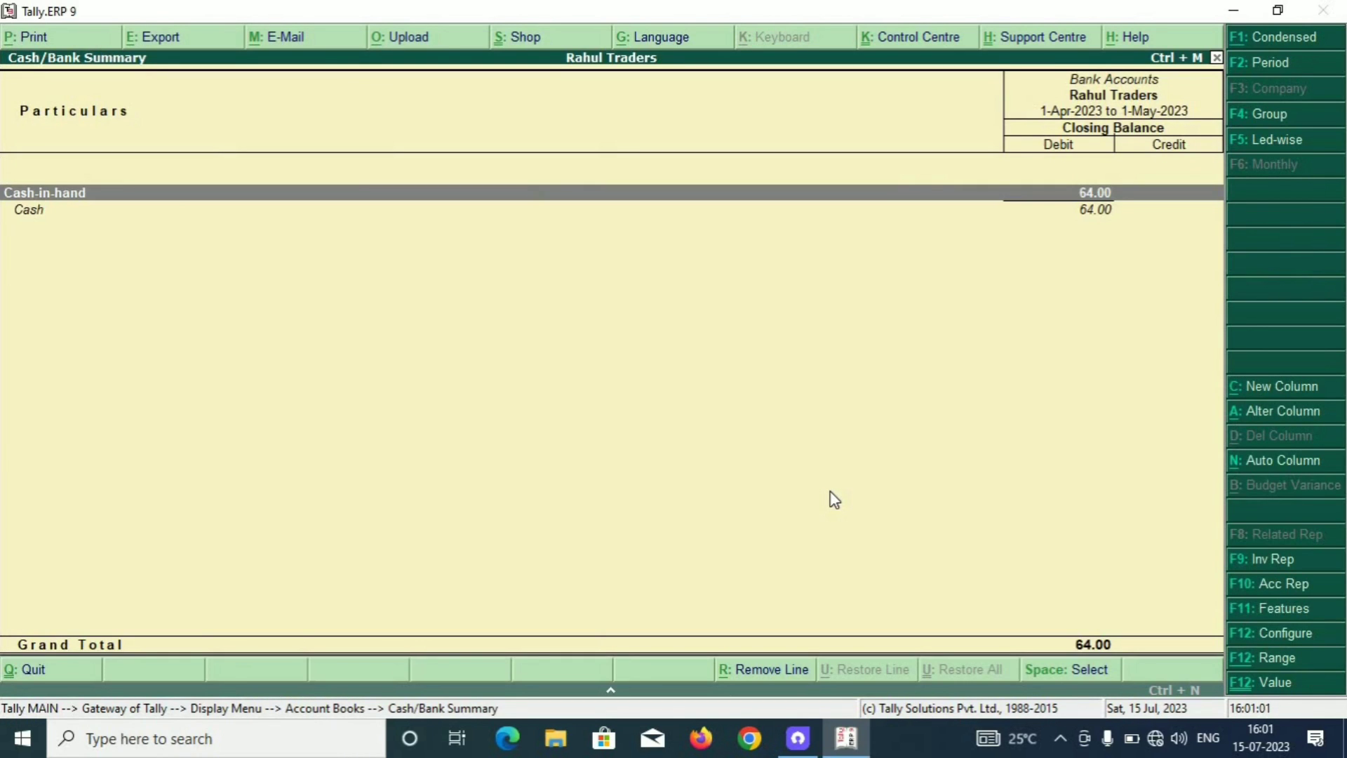
key(Down)
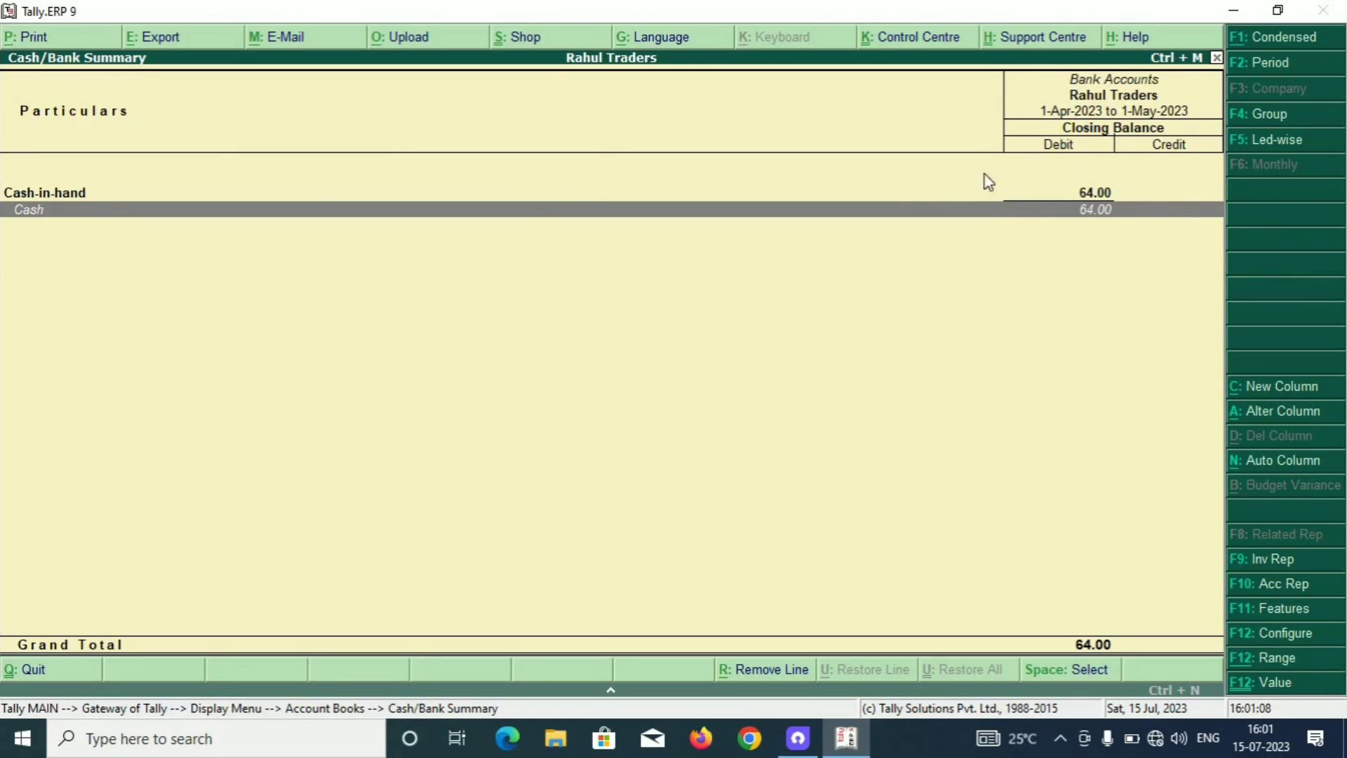
key(Escape)
key(Escape)
key(Escape)
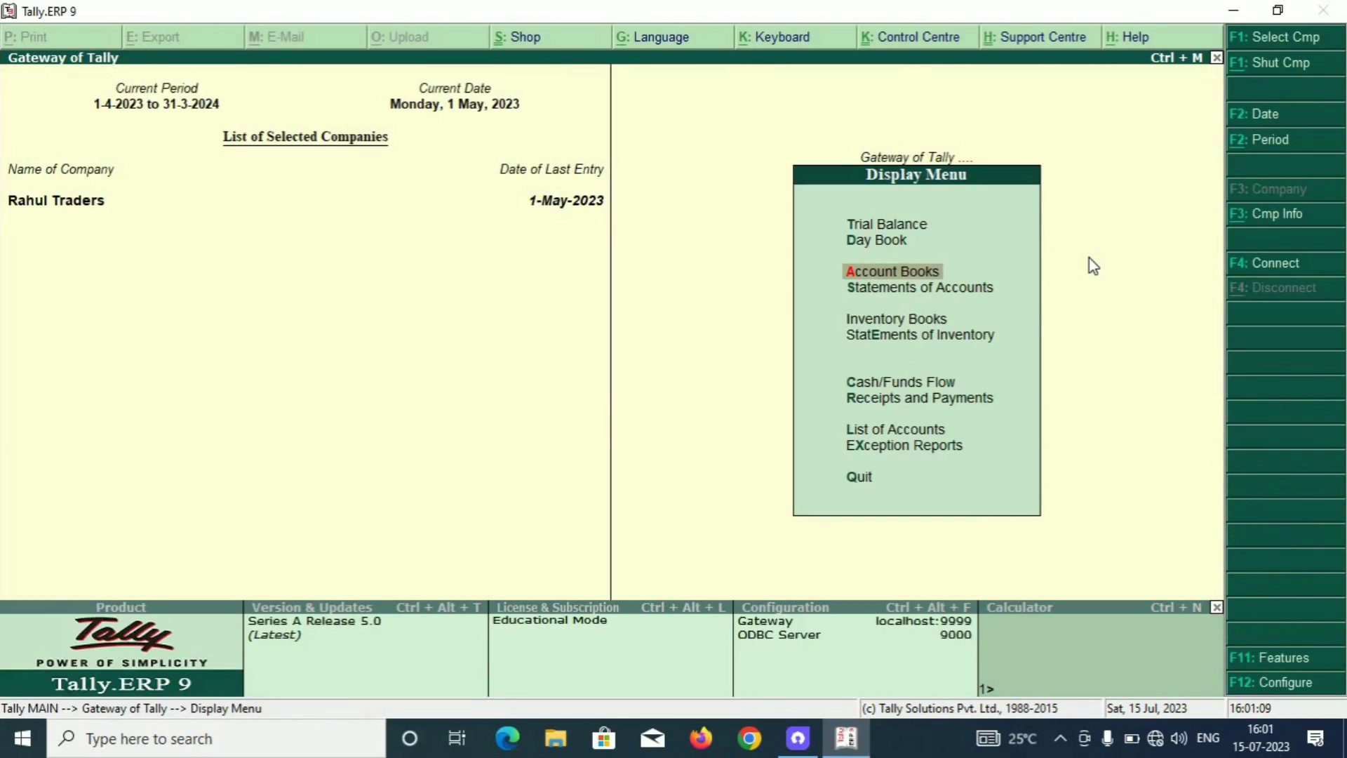